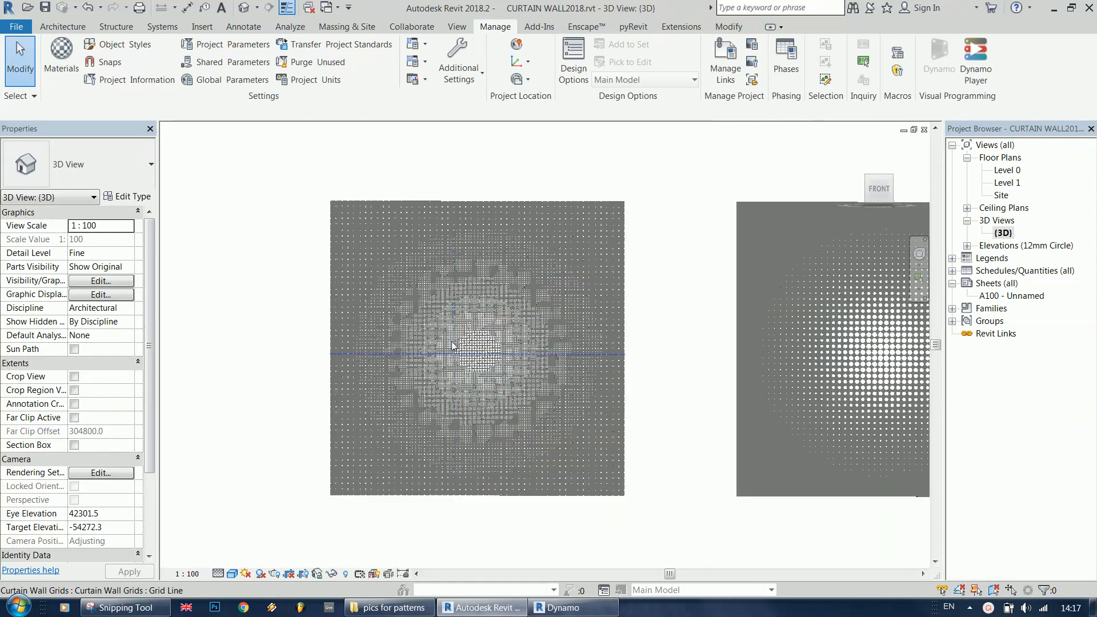
- Inspect the curtain wall with the circular array openings and the opening parameters of one of its panels
left_click(488, 200)
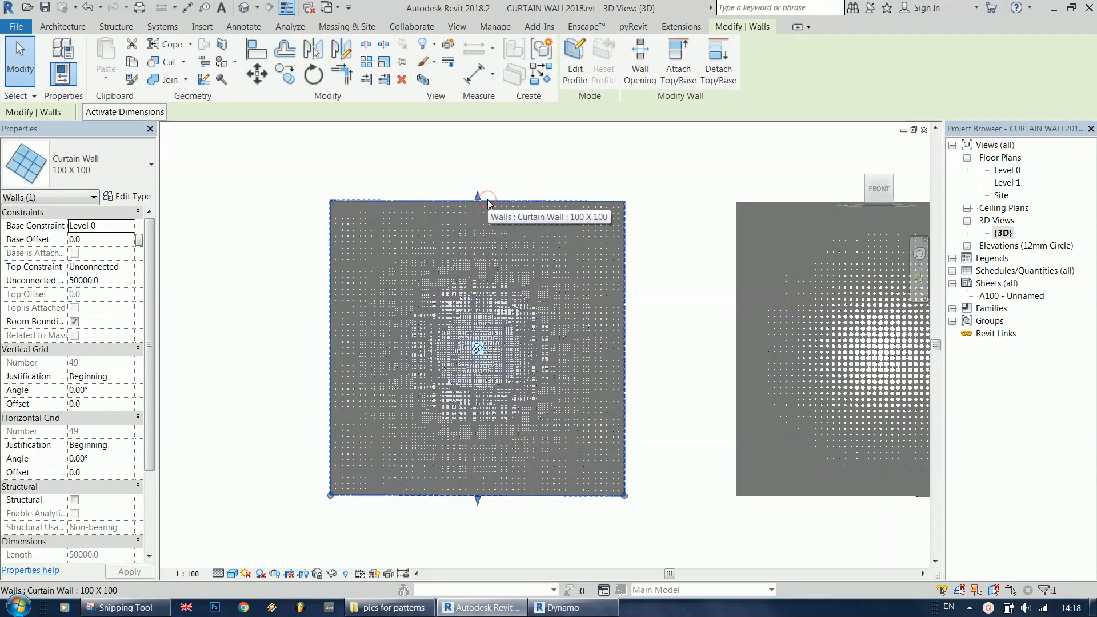
scroll(480, 199, "up", 5)
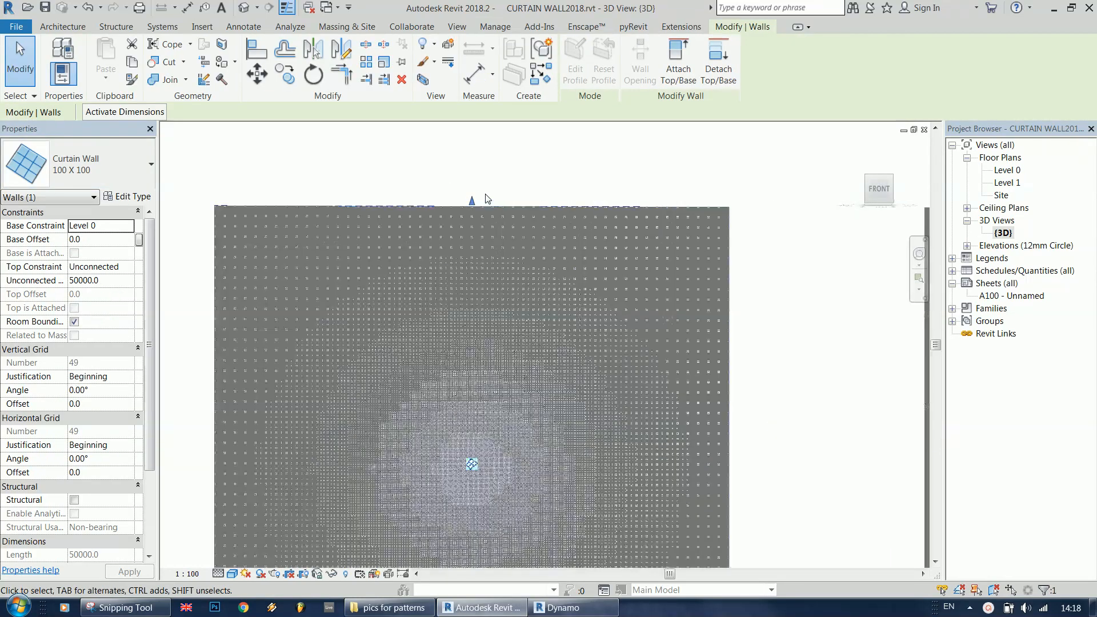
scroll(488, 225, "down", 2)
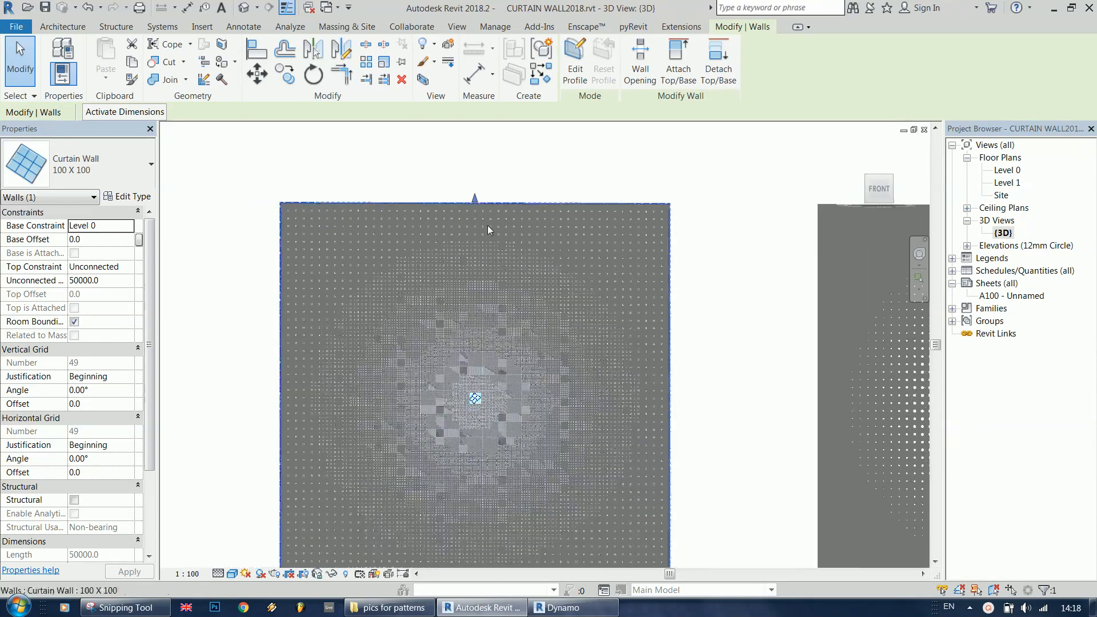
scroll(481, 344, "up", 6)
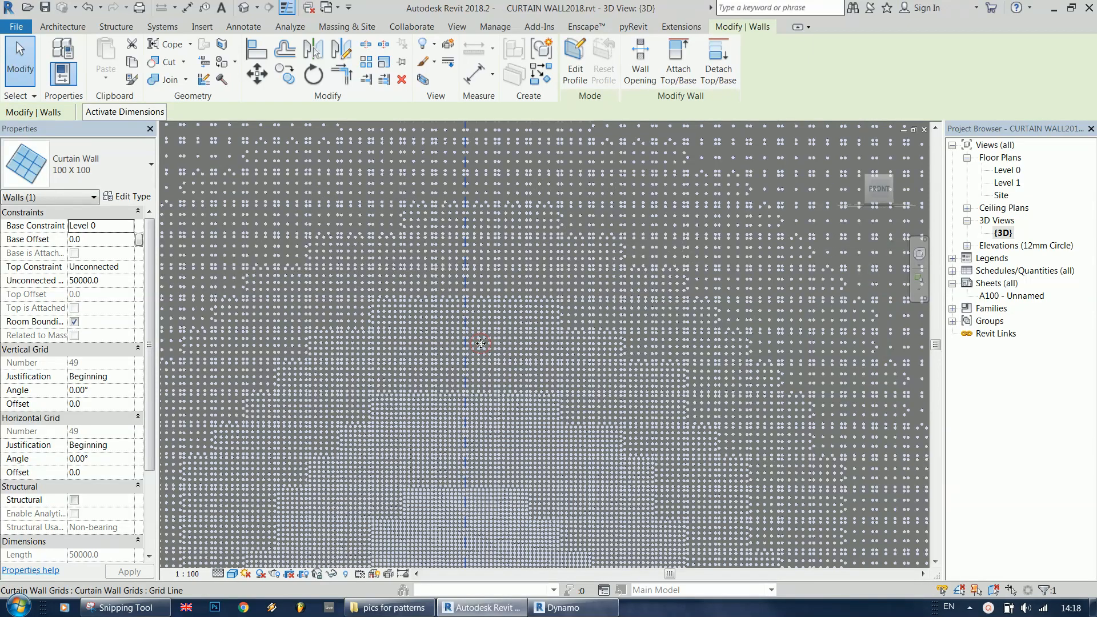
left_click(481, 344)
left_click(481, 343)
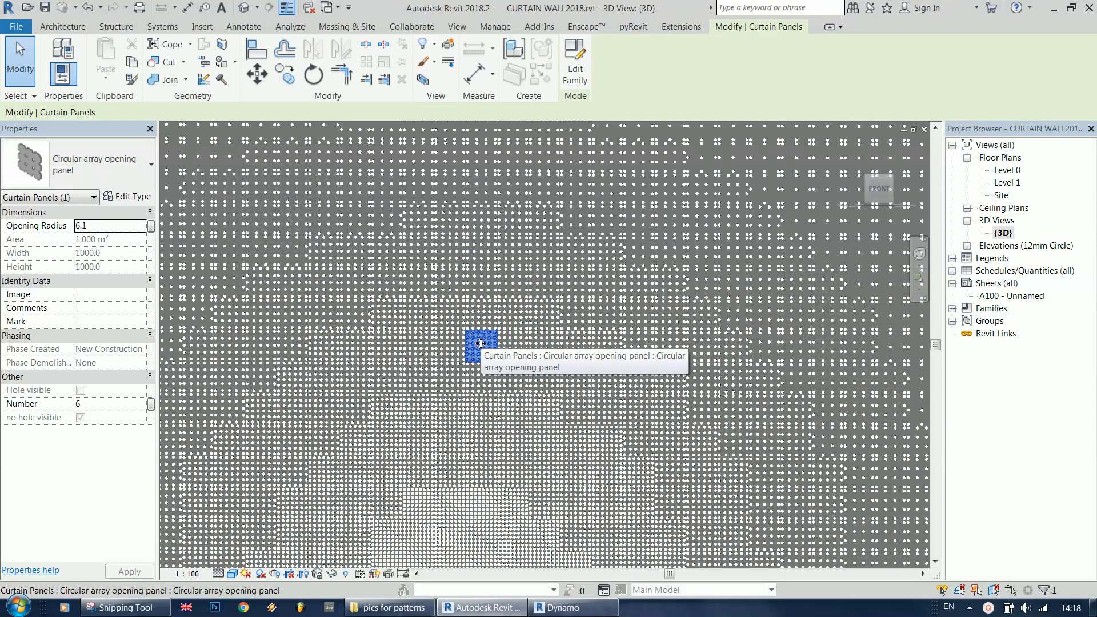
scroll(318, 296, "down", 5)
scroll(330, 301, "up", 6)
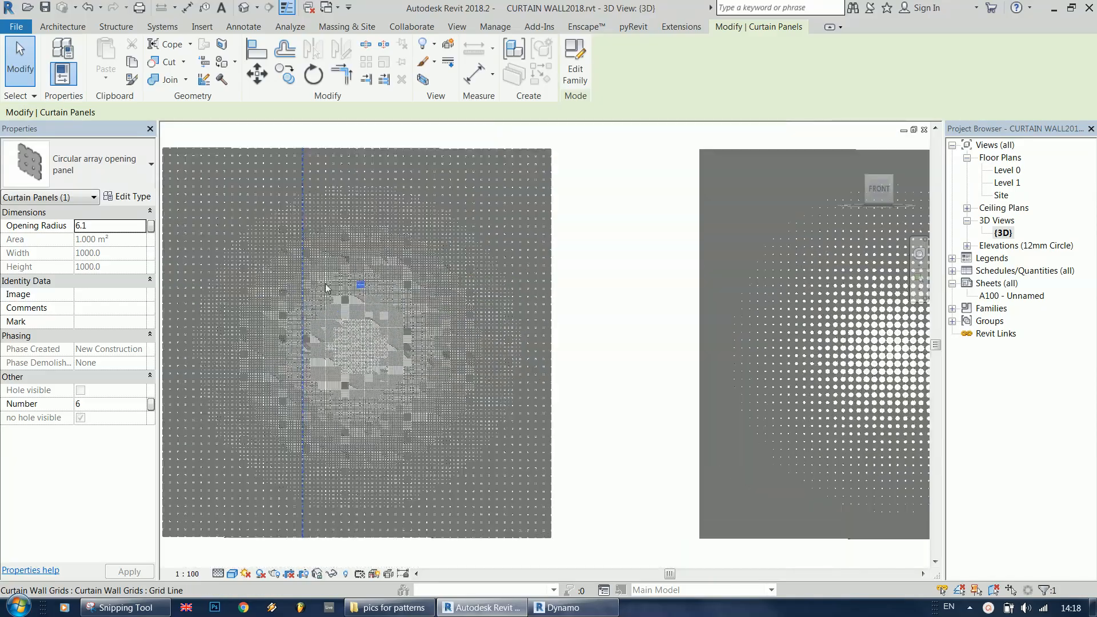
scroll(353, 301, "down", 3)
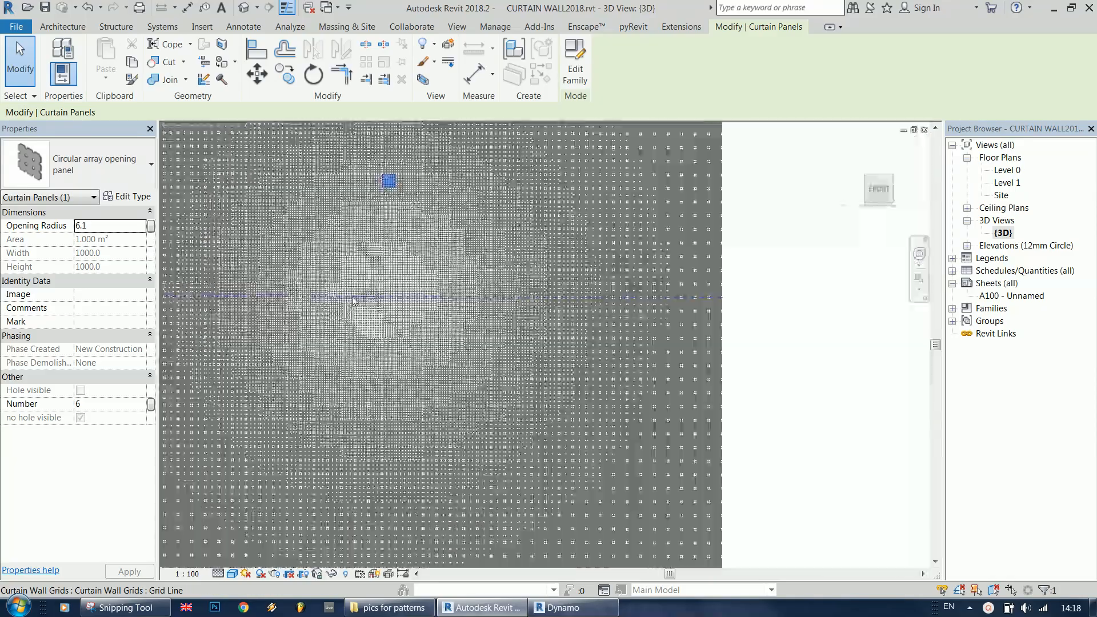
key("Escape")
- Examine the opening patterns of the radial circular-opening curtain wall and the portrait-patterned curtain wall up close
scroll(514, 309, "down", 3)
scroll(692, 314, "up", 4)
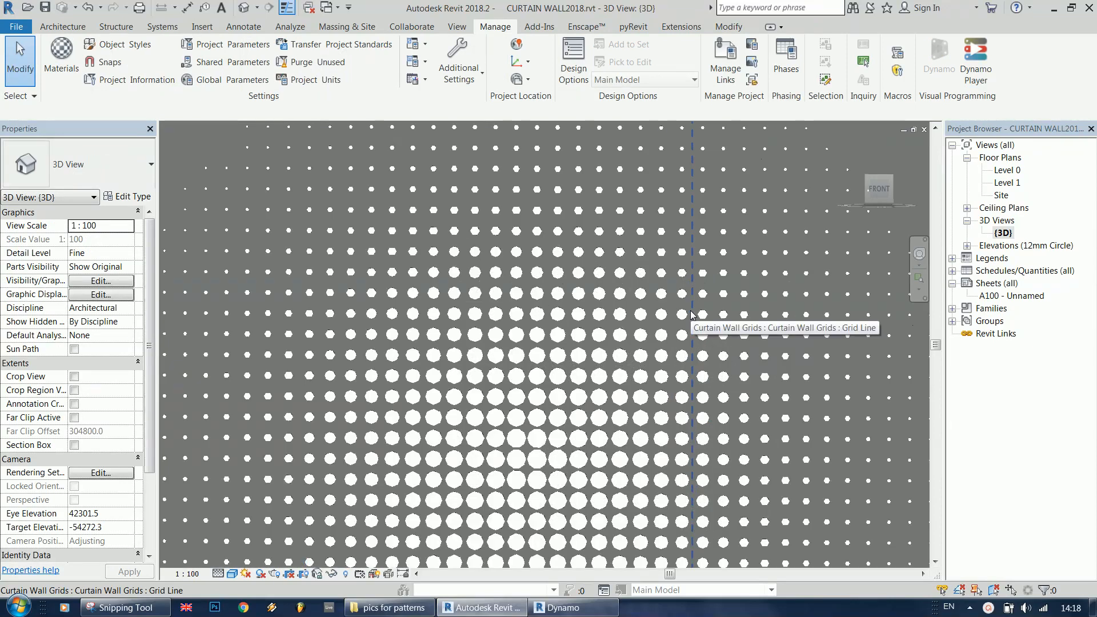
scroll(714, 297, "down", 5)
scroll(649, 276, "up", 5)
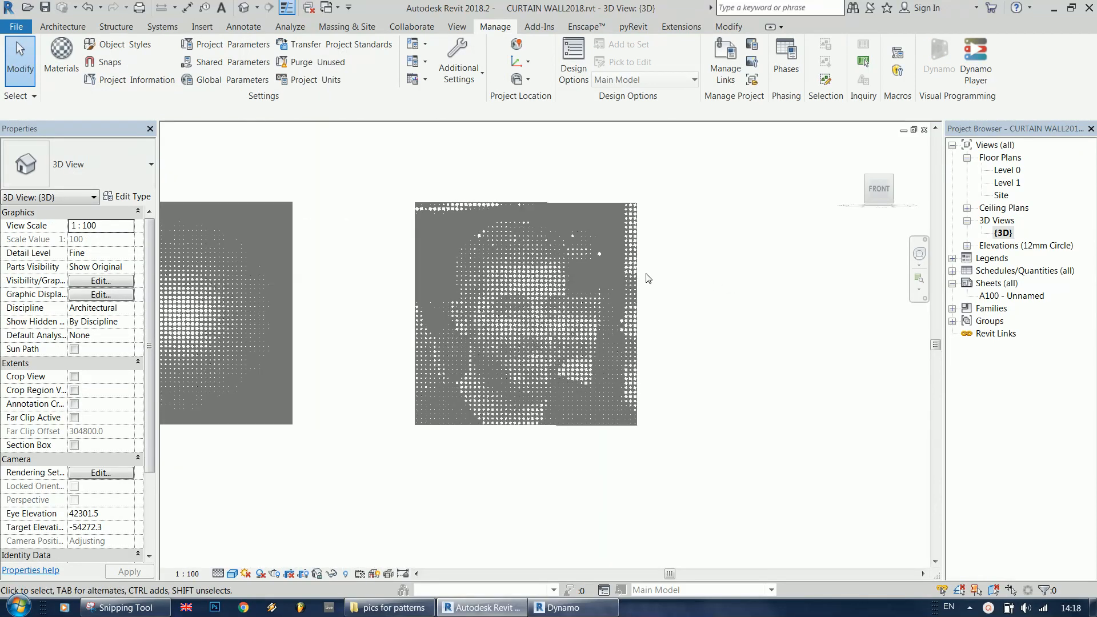
scroll(644, 275, "down", 2)
scroll(448, 257, "up", 2)
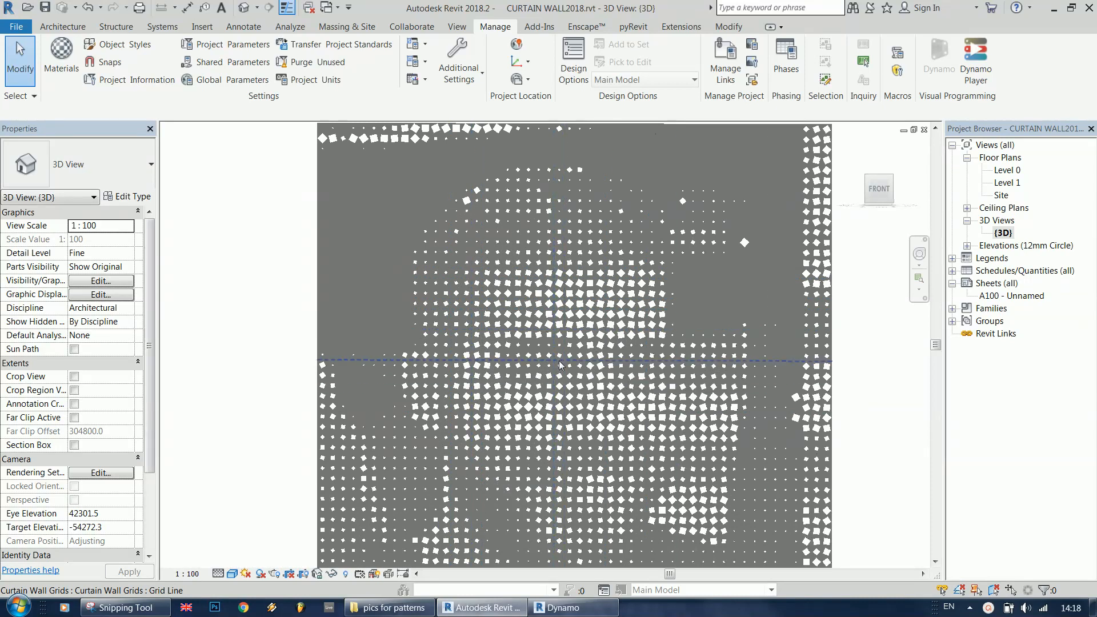
scroll(559, 366, "down", 3)
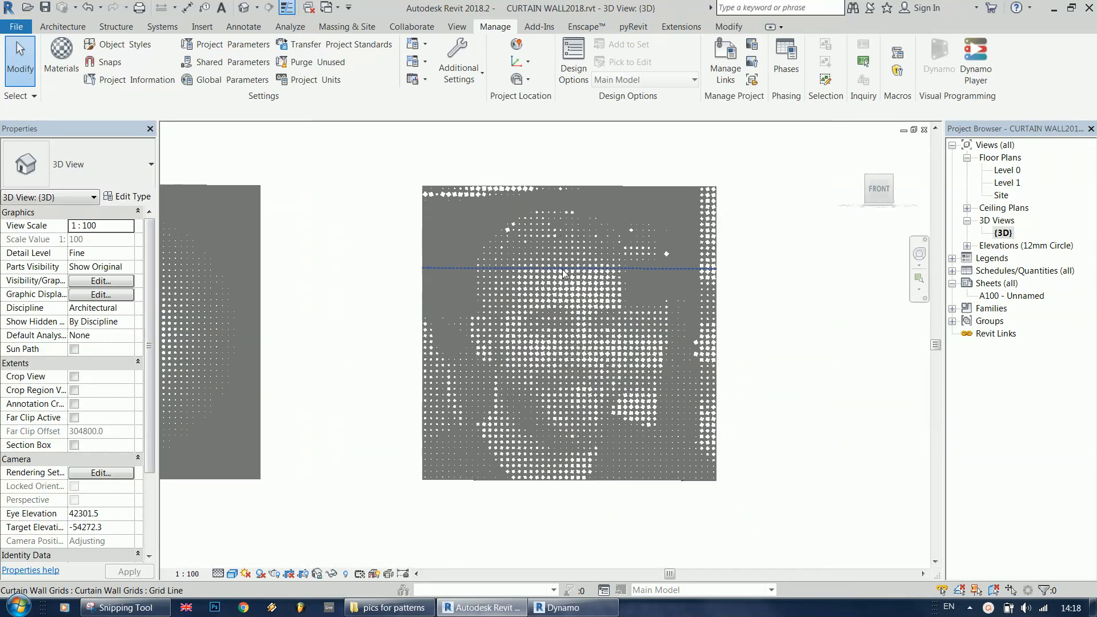
scroll(593, 294, "down", 2)
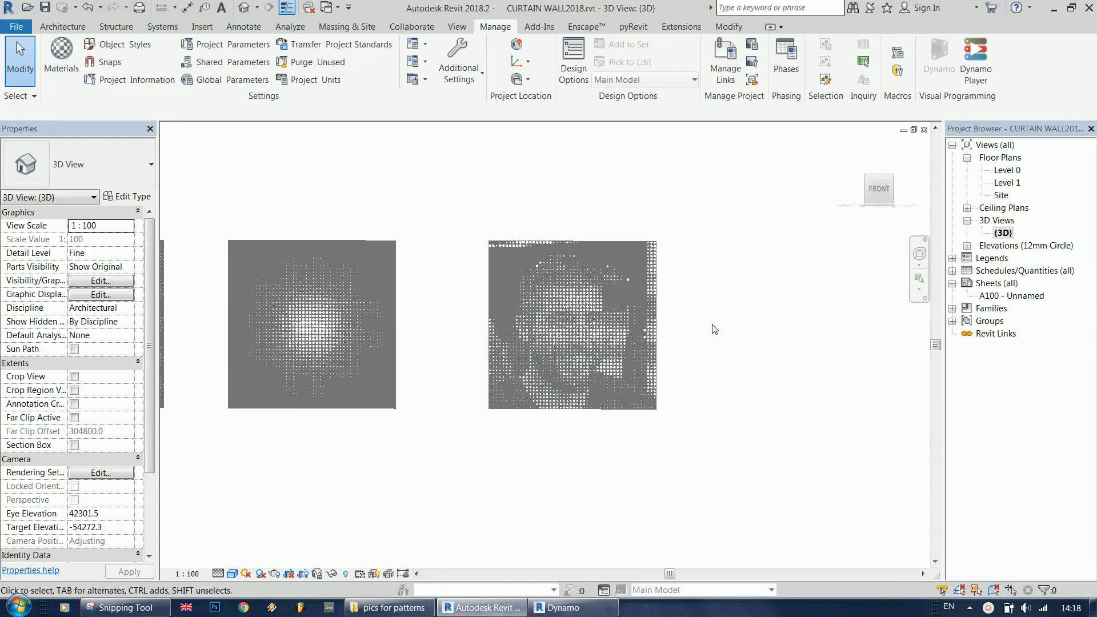
scroll(712, 329, "down", 1)
scroll(704, 337, "up", 3)
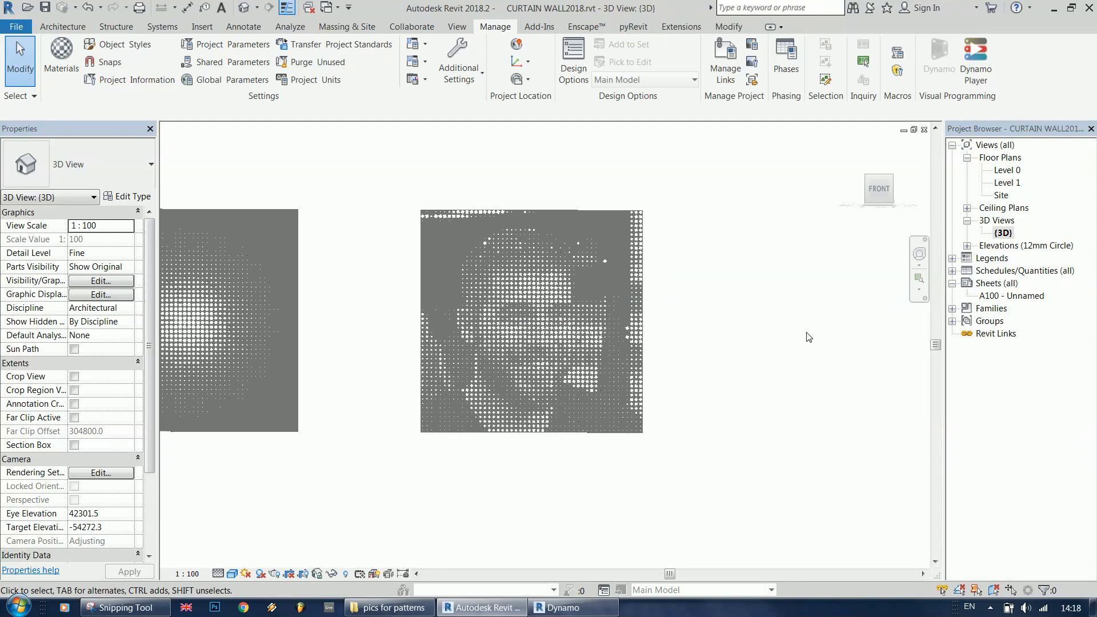
scroll(547, 290, "up", 5)
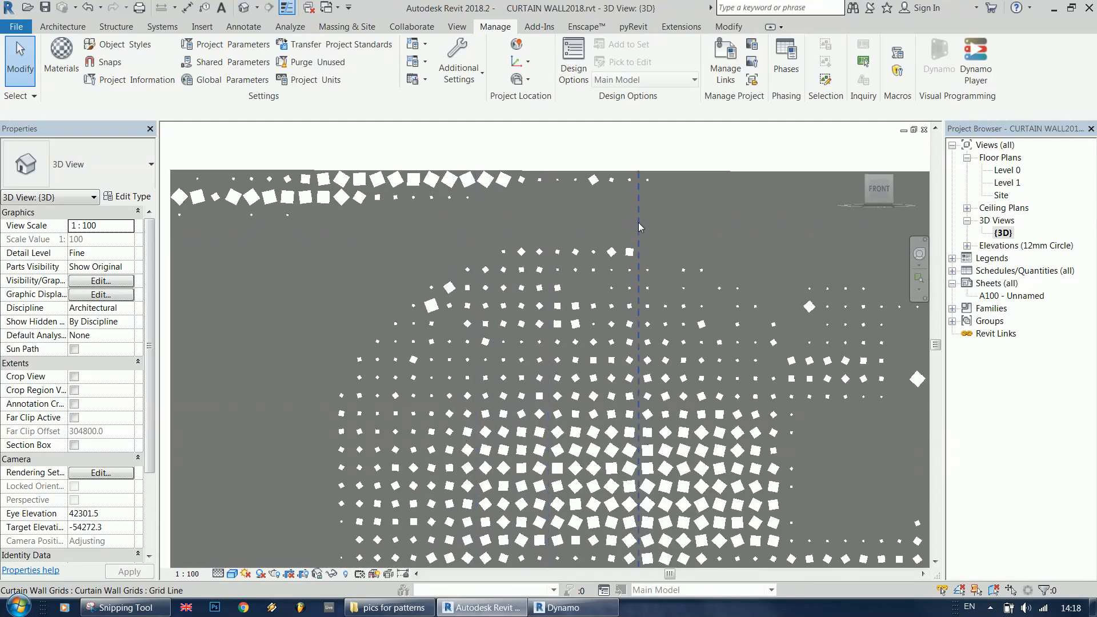
scroll(639, 223, "down", 2)
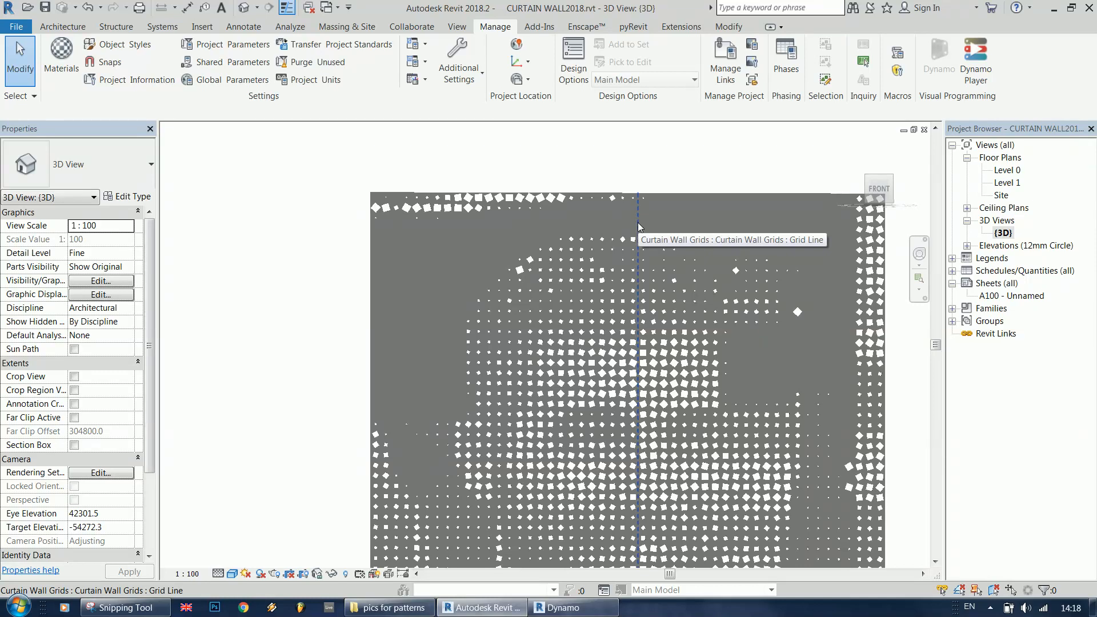
scroll(638, 221, "down", 3)
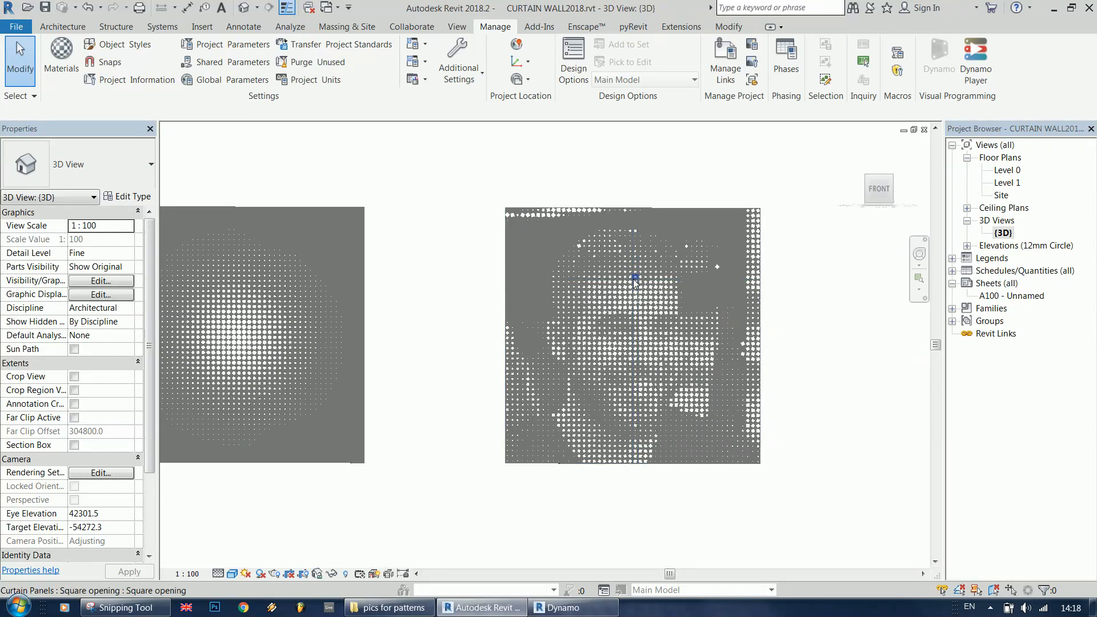
- Review a square opening panel's parameters in the portrait-patterned wall and the grid settings of its 100 X 100 curtain wall type
left_click(634, 279)
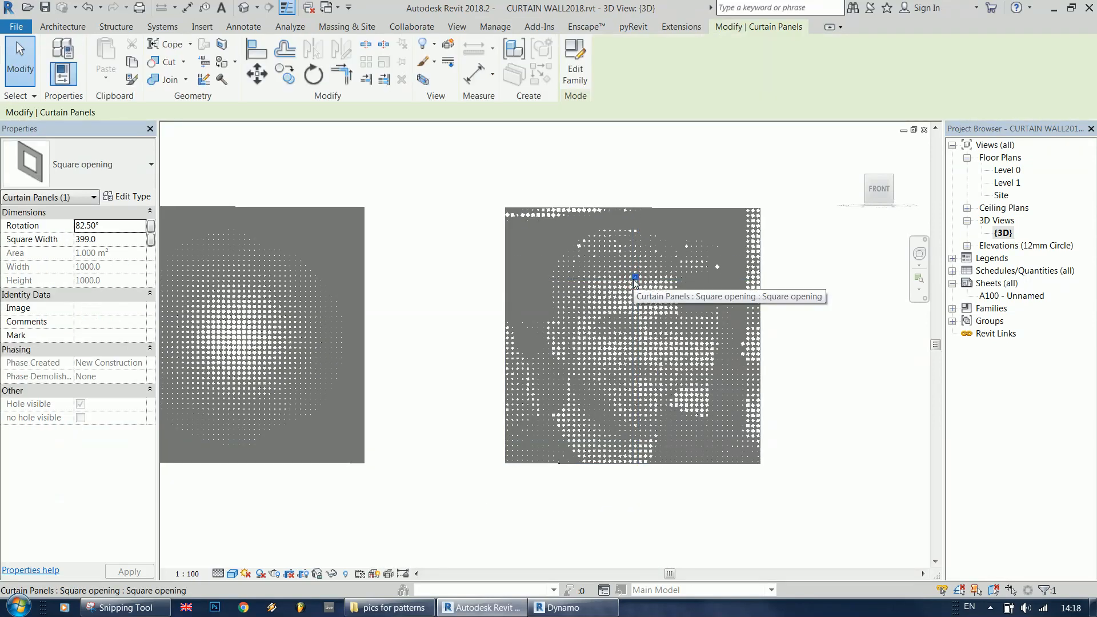
left_click(784, 308)
left_click(704, 206)
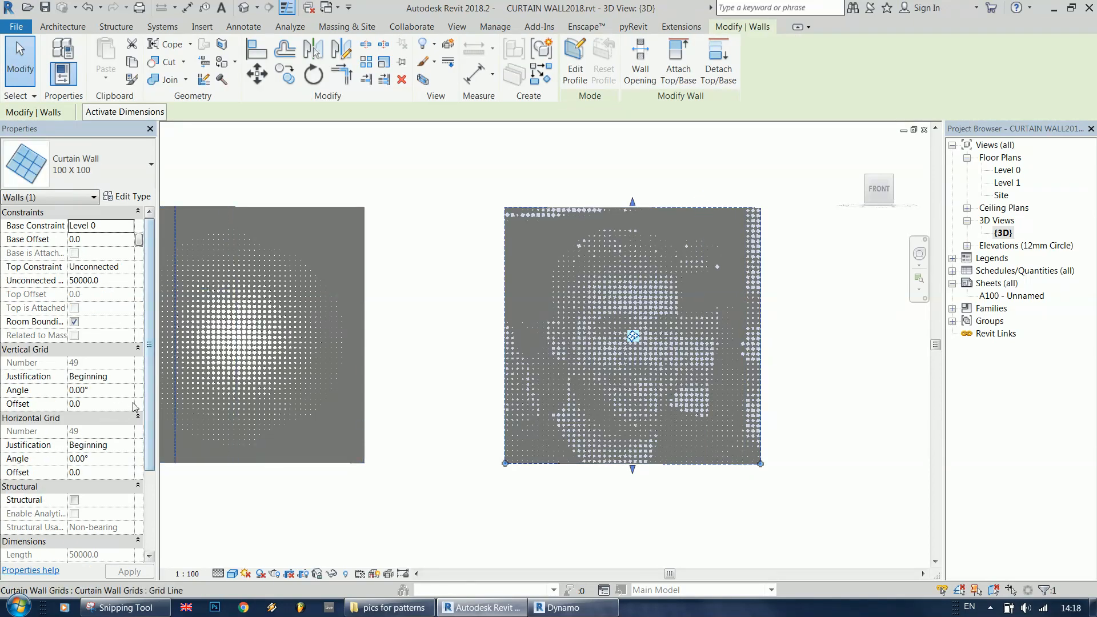
scroll(152, 410, "down", 1)
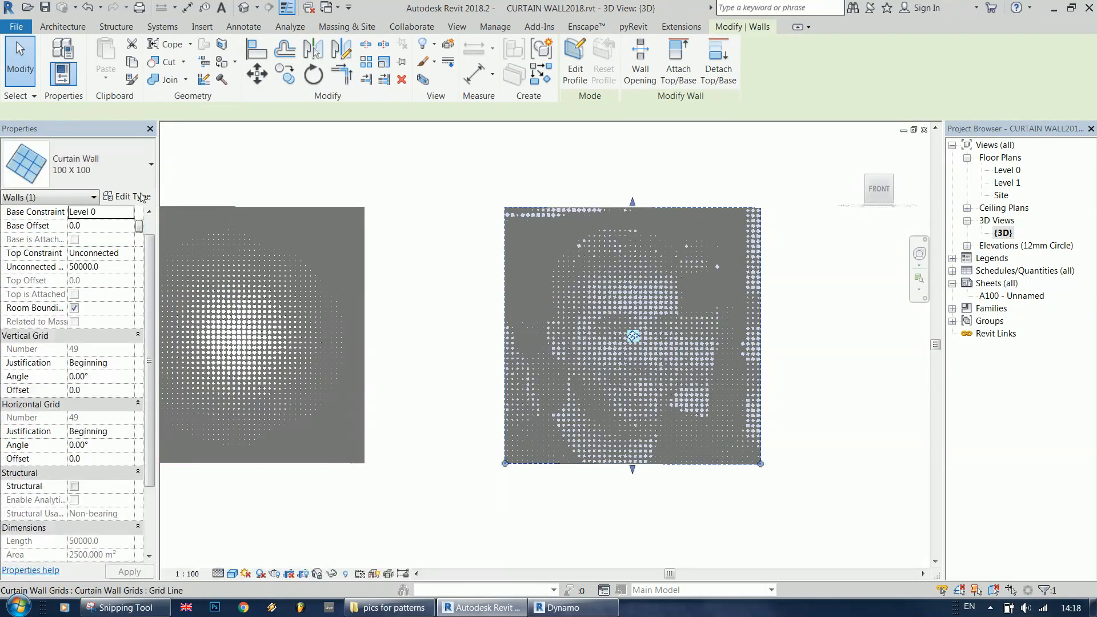
left_click(130, 196)
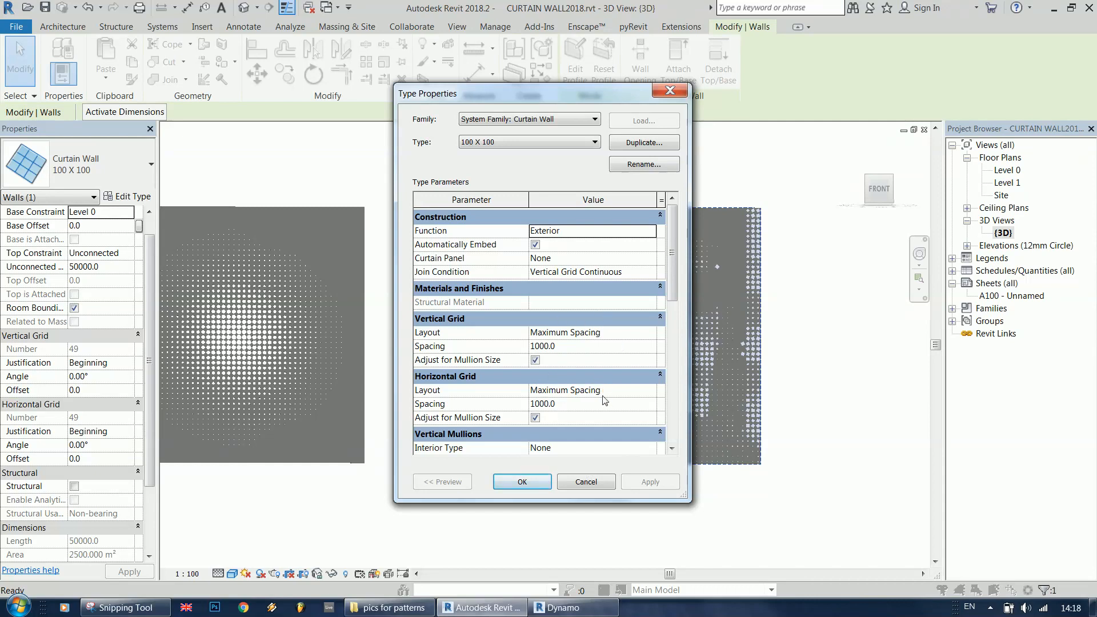
left_click(527, 483)
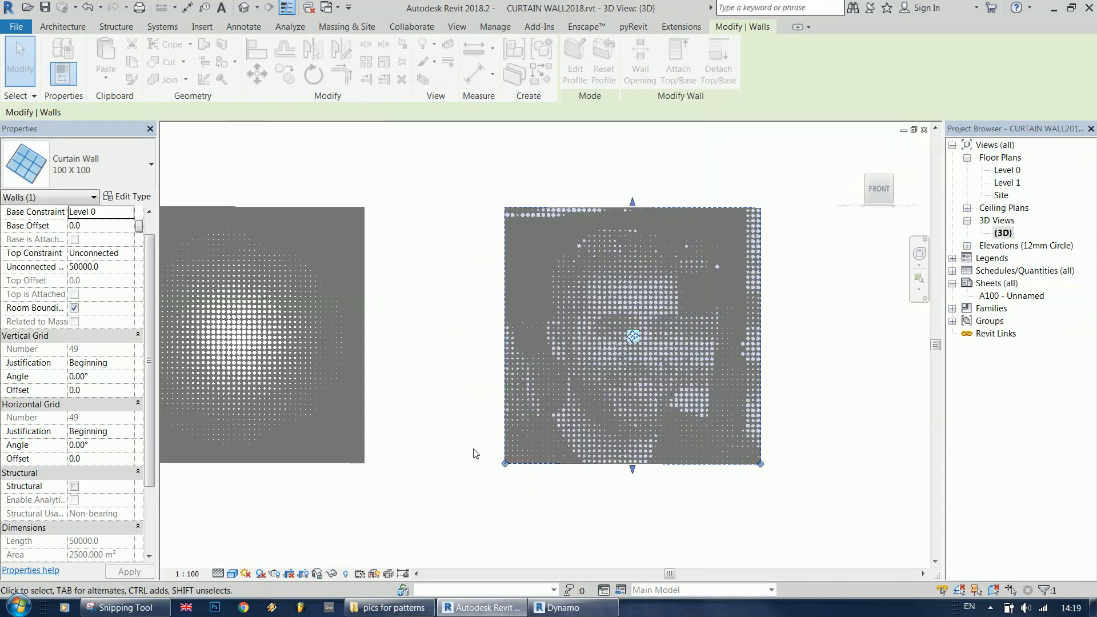
- Delete the three patterned curtain walls from the 3D view
scroll(812, 276, "down", 3)
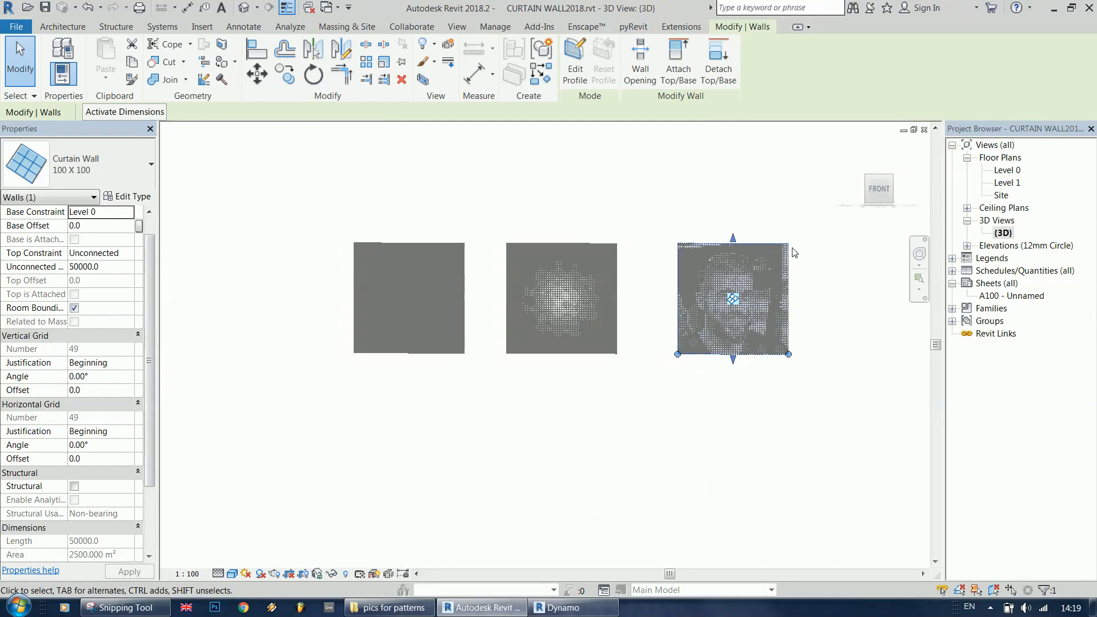
key("Delete")
scroll(592, 239, "up", 3)
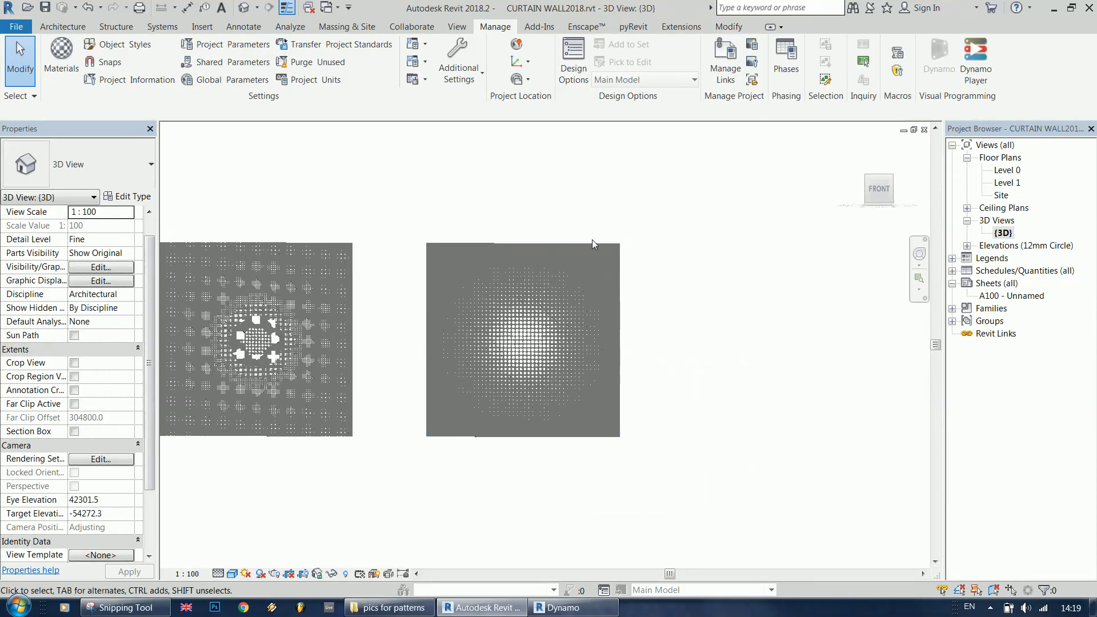
left_click(592, 242)
left_click(612, 220)
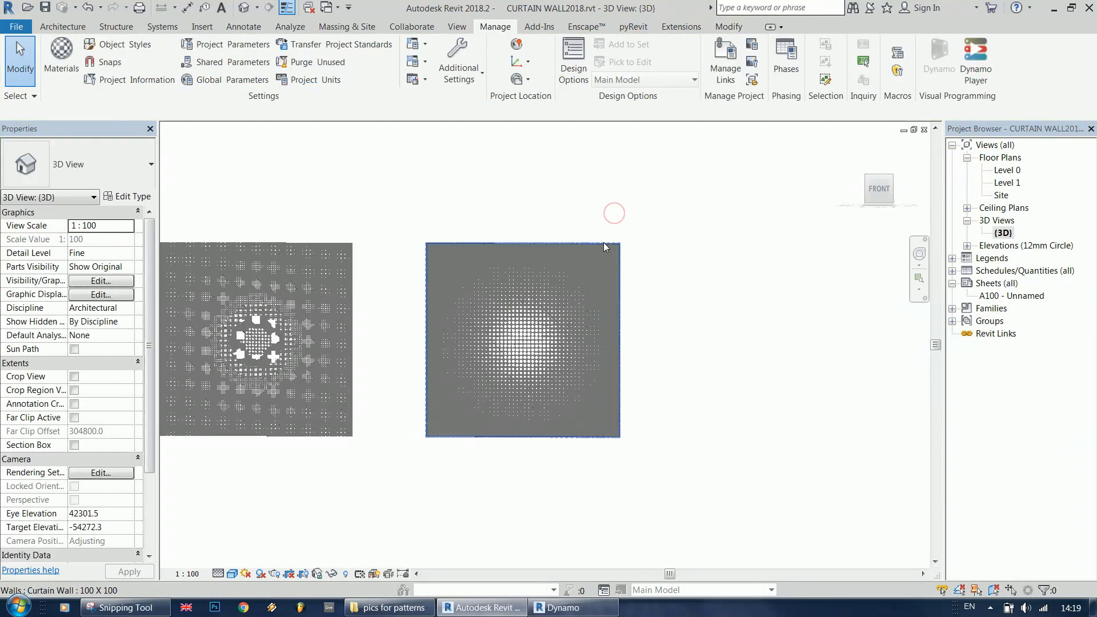
left_click(605, 247)
key("Delete")
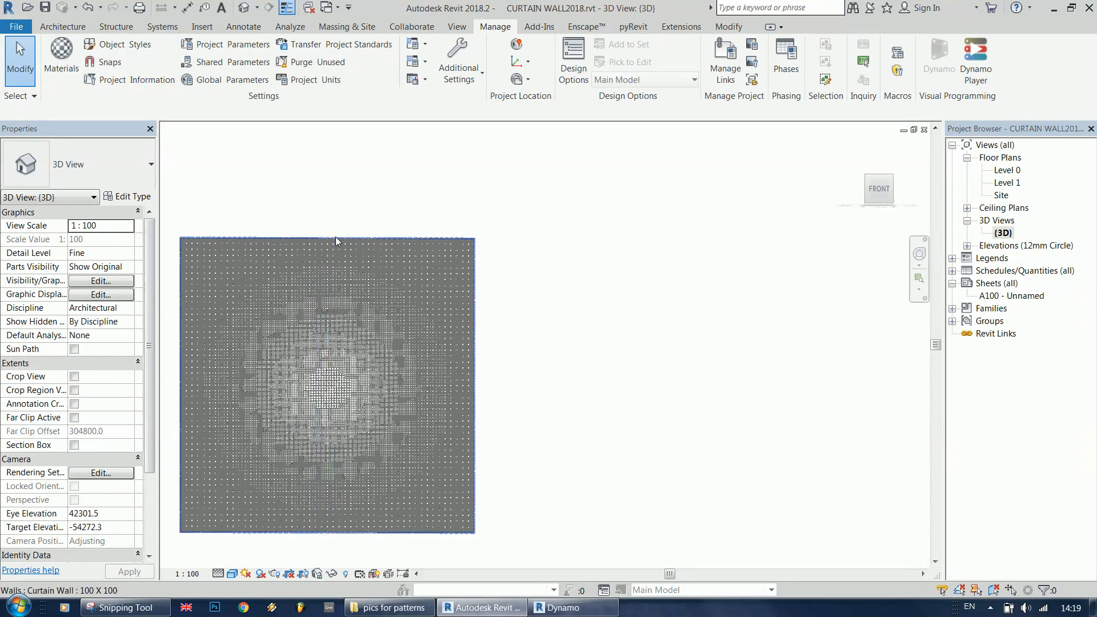
left_click(336, 237)
key("Delete")
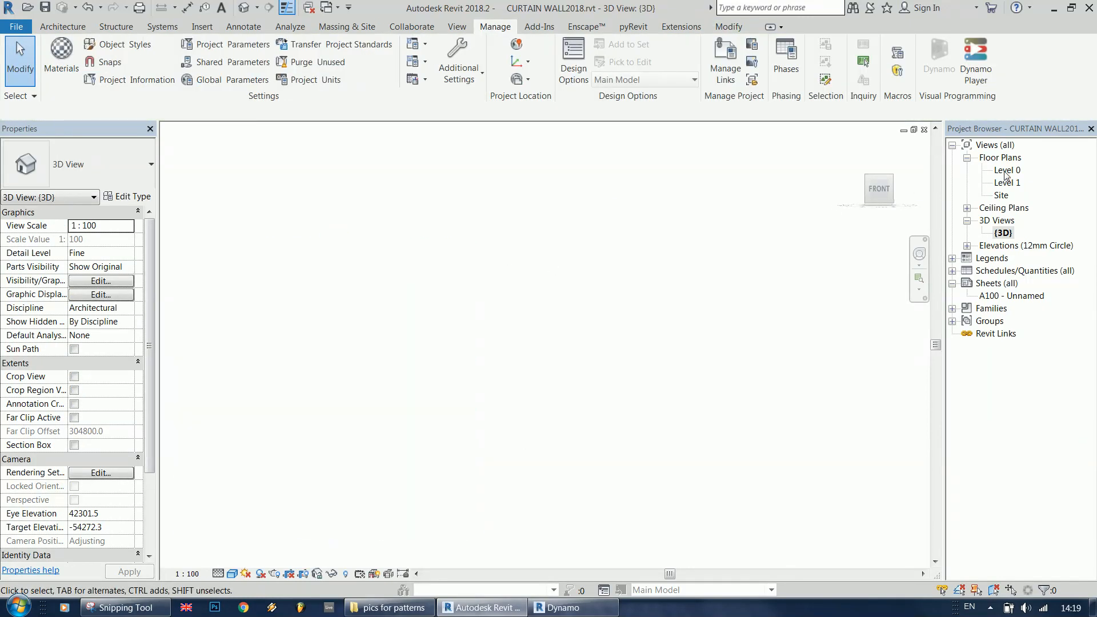
- Draw a 10000 mm long curtain wall of type 100 X 100 at a 27° slope in the Level 0 floor plan
double_click(1004, 171)
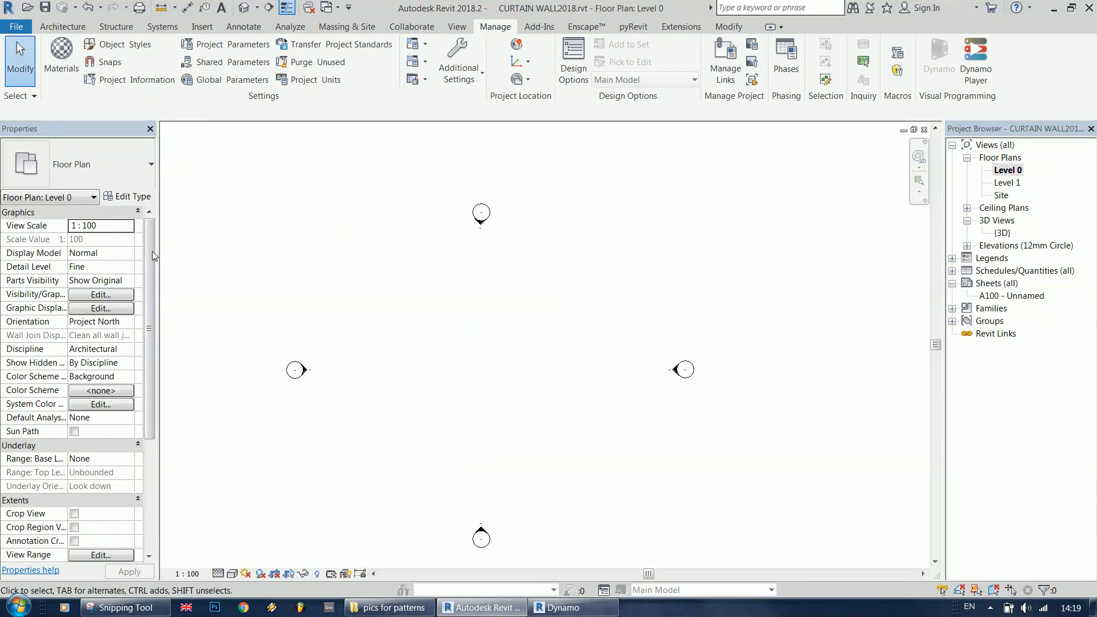
key("w")
key("a")
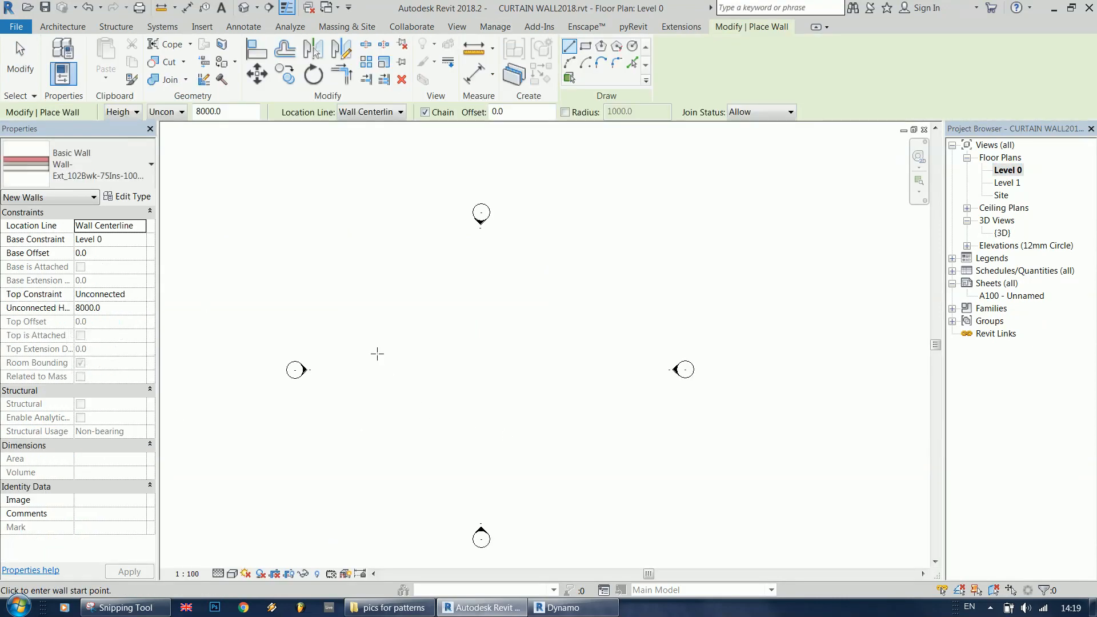
left_click(128, 171)
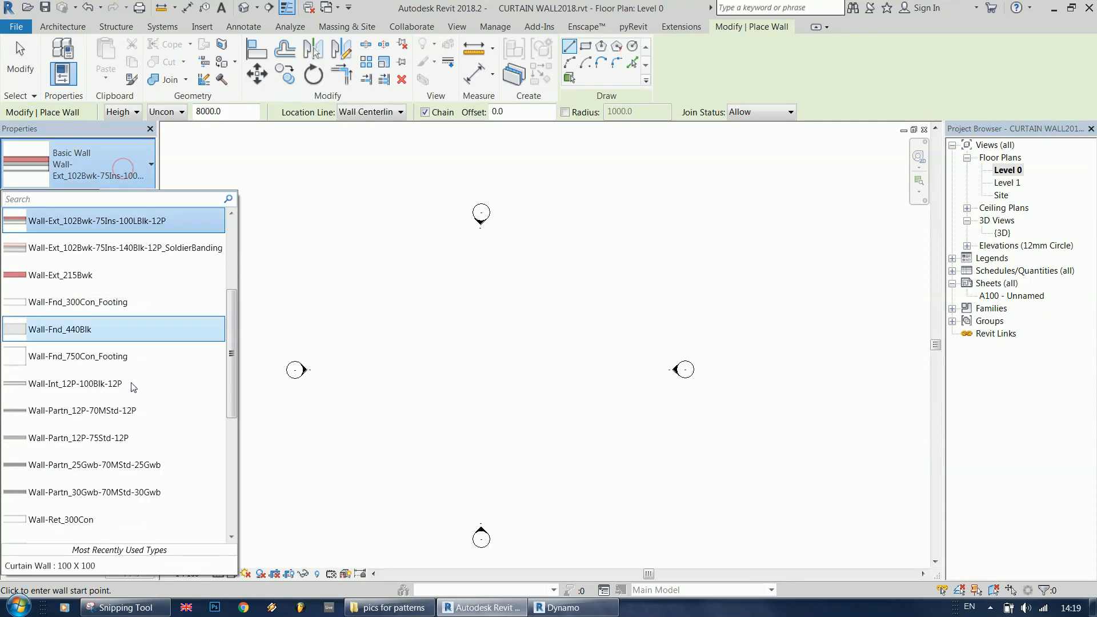
scroll(137, 457, "down", 1)
left_click(109, 517)
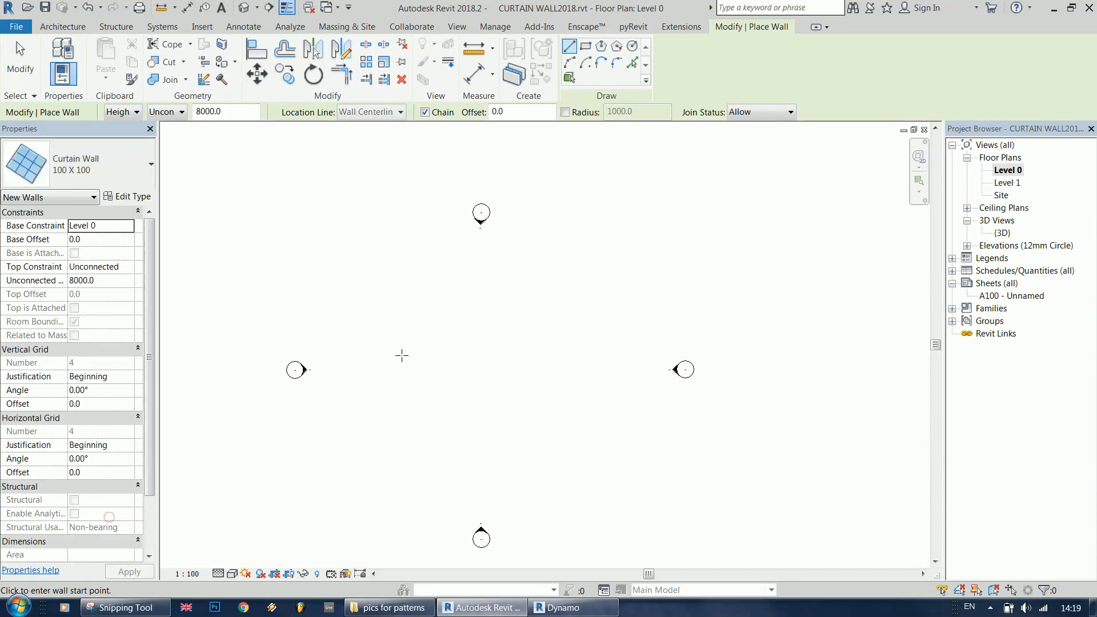
left_click(354, 316)
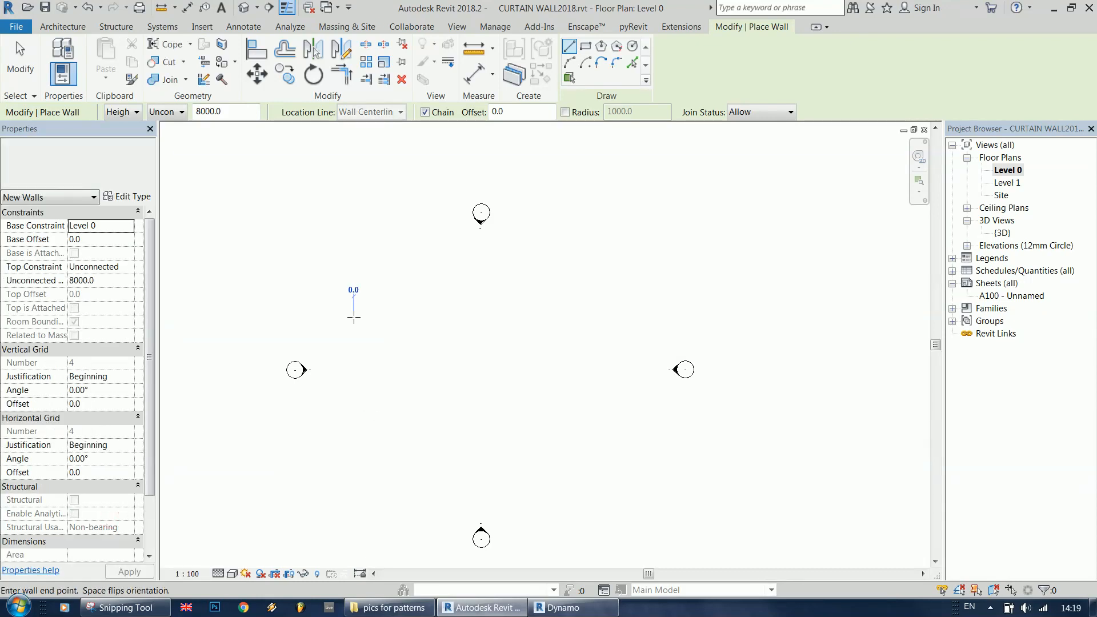
type("10000")
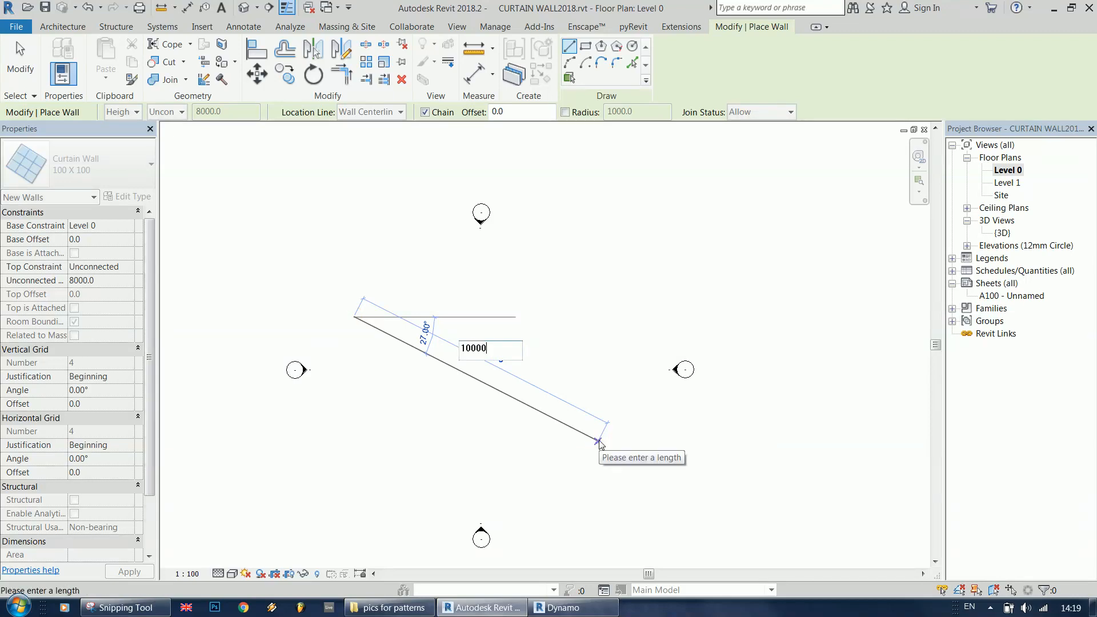
key("Return")
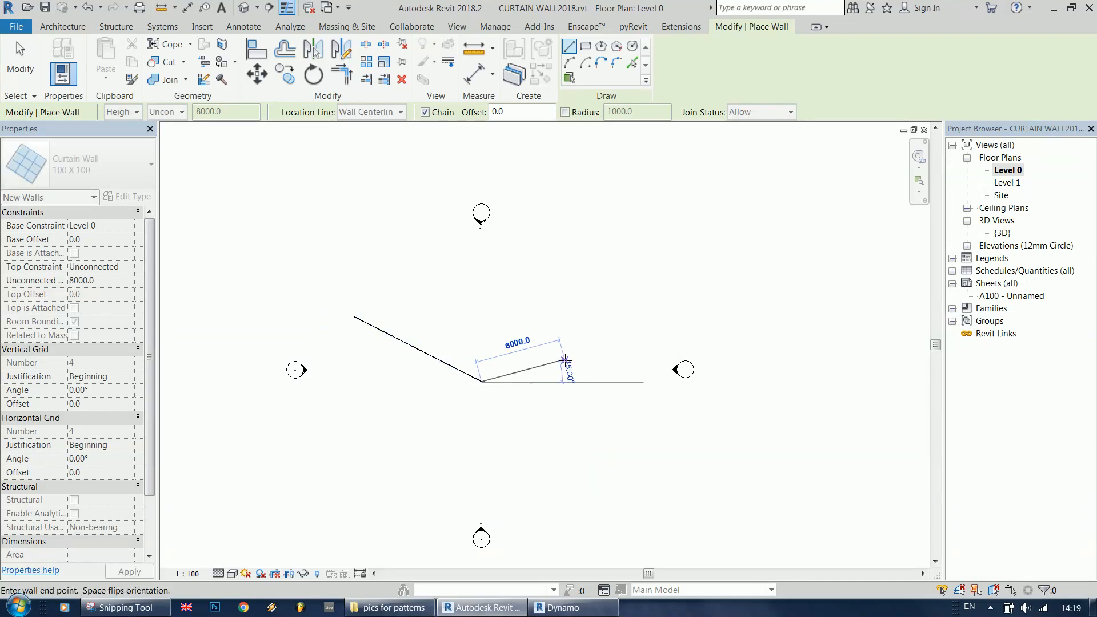
key("Escape")
key("Escape")
- Set the new sloped curtain wall's unconnected height to 10000 mm
left_click(441, 360)
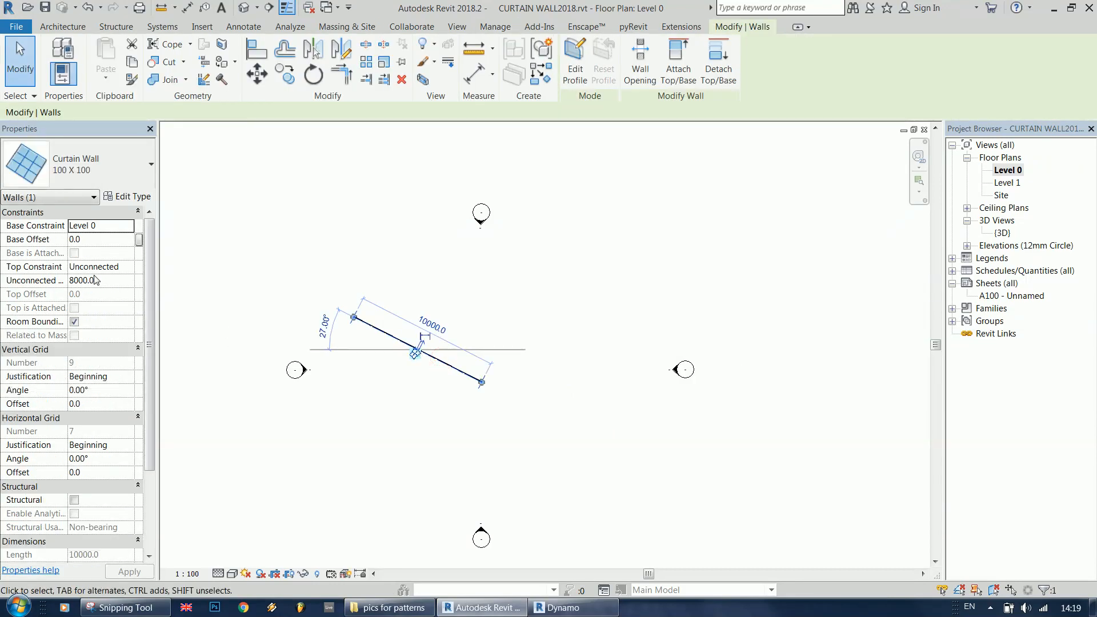
left_click(96, 280)
type("1000")
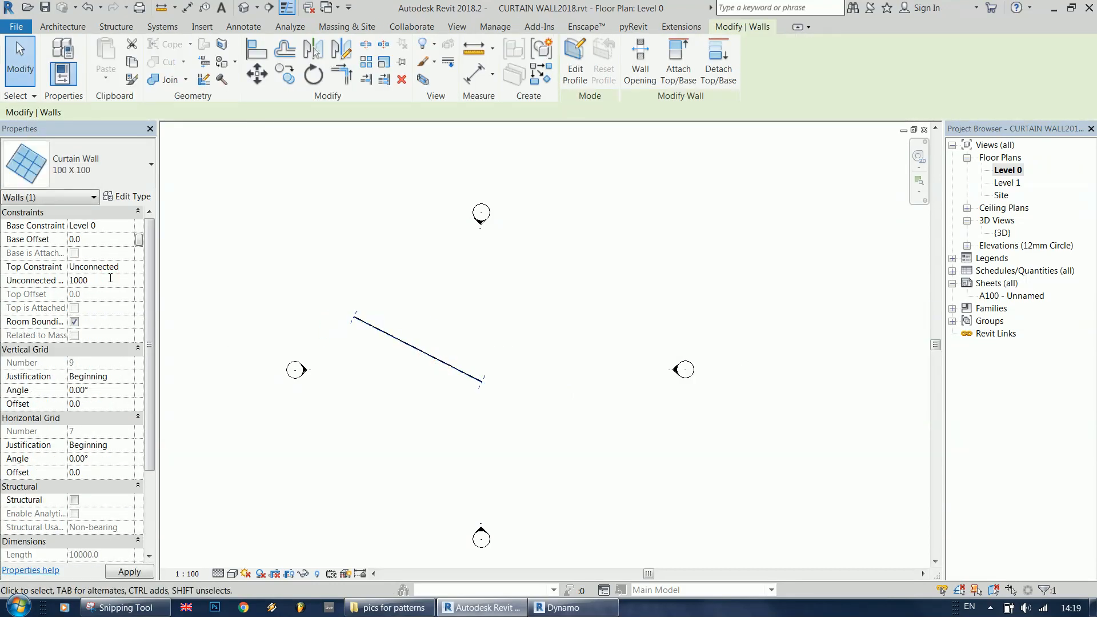
- Open the default 3D view and turn on Show Edges in its graphic display options
double_click(1003, 232)
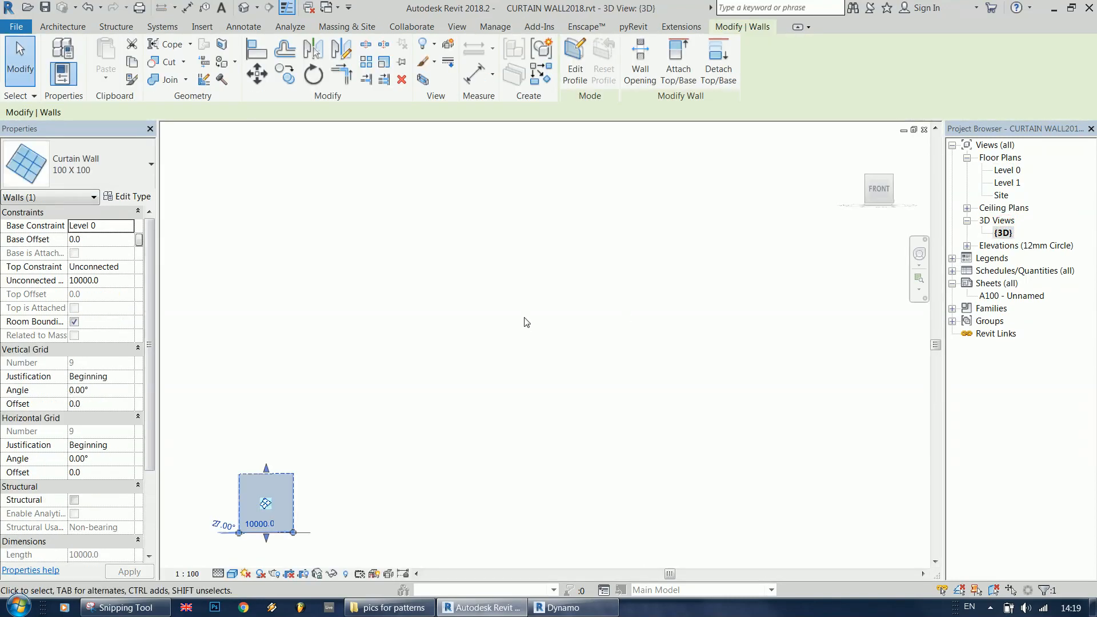
left_click(495, 457)
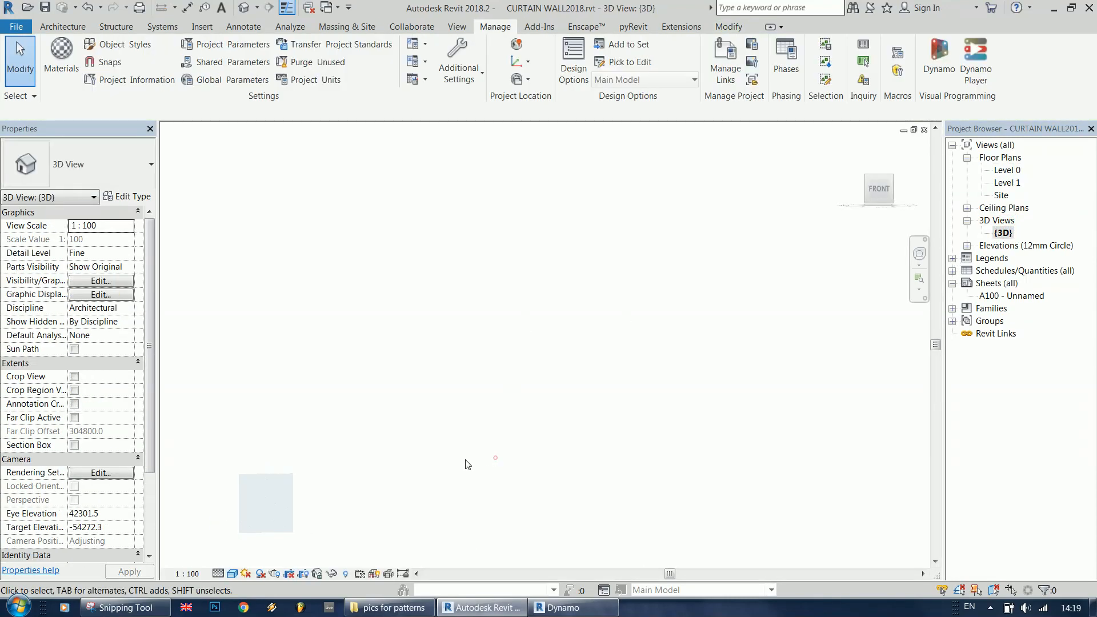
left_click(248, 575)
left_click(286, 466)
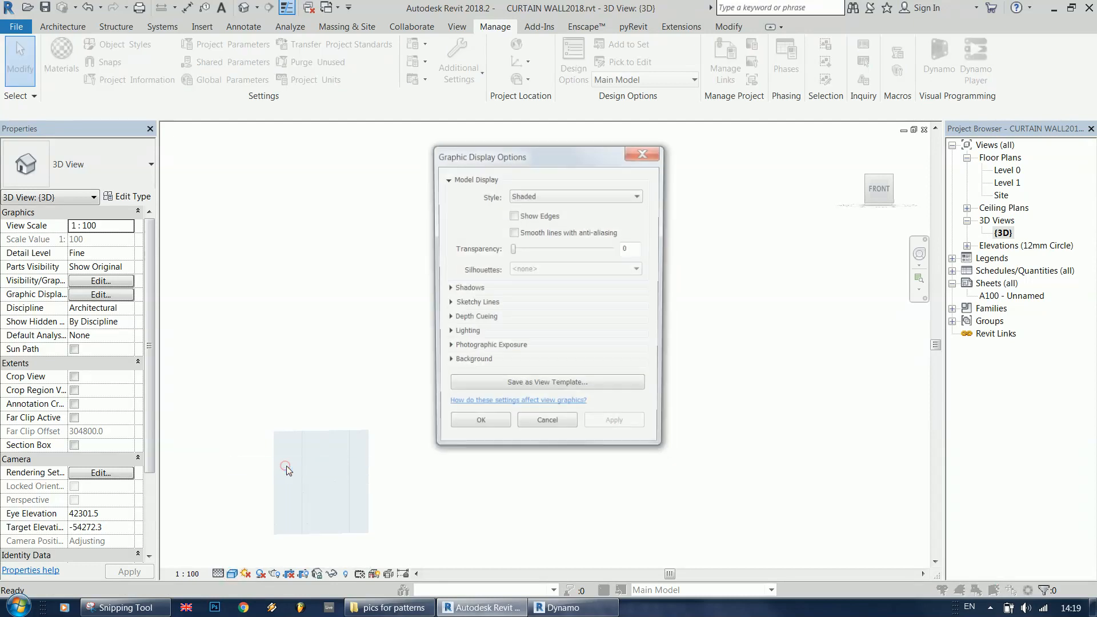
left_click(514, 216)
left_click(471, 424)
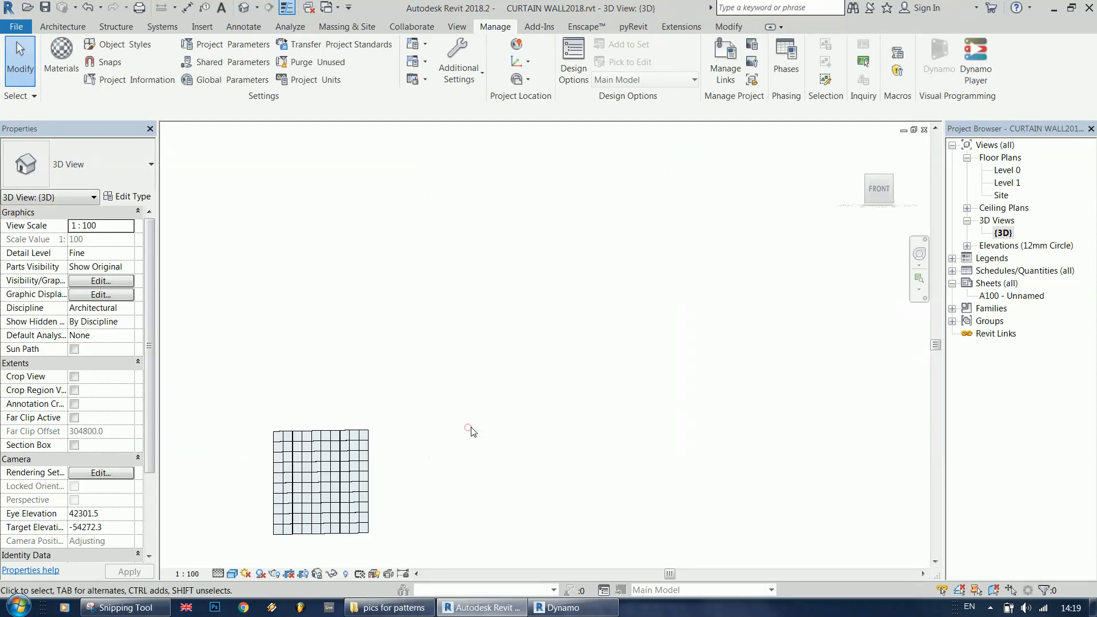
- Examine the new curtain wall's panel grid from the front in the 3D view
scroll(252, 521, "up", 4)
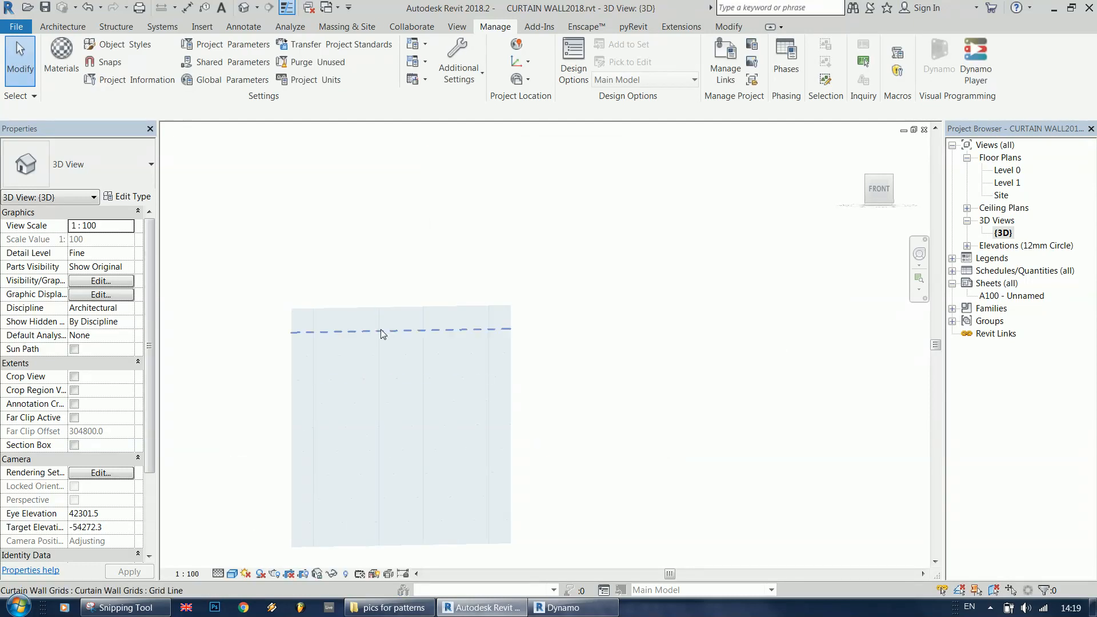
left_click(388, 309)
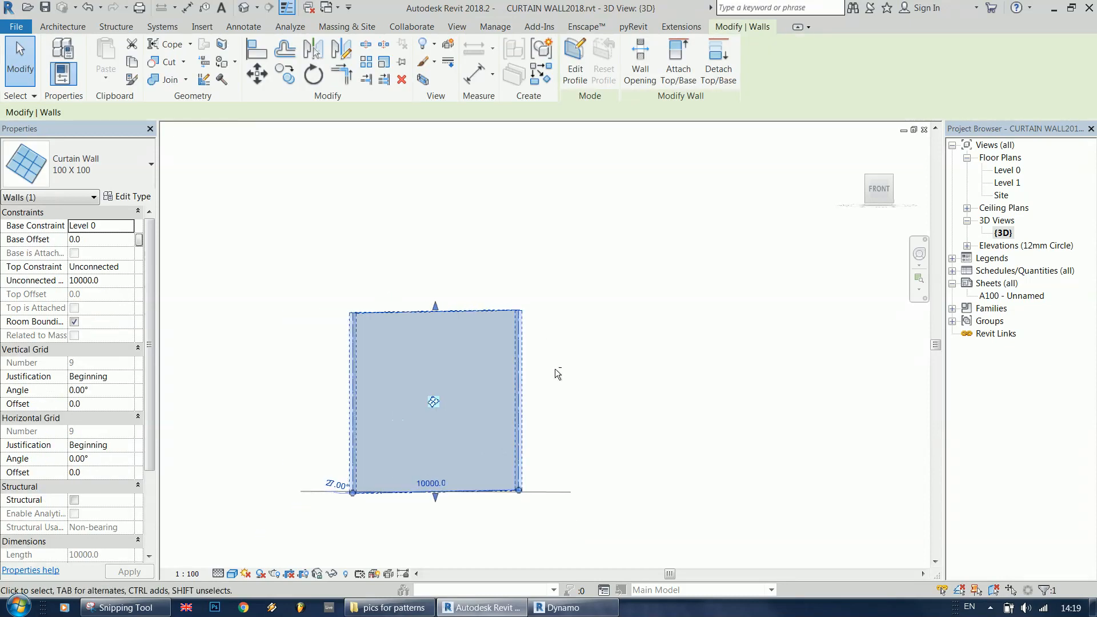
middle_click_drag(558, 372, 636, 387, "shift")
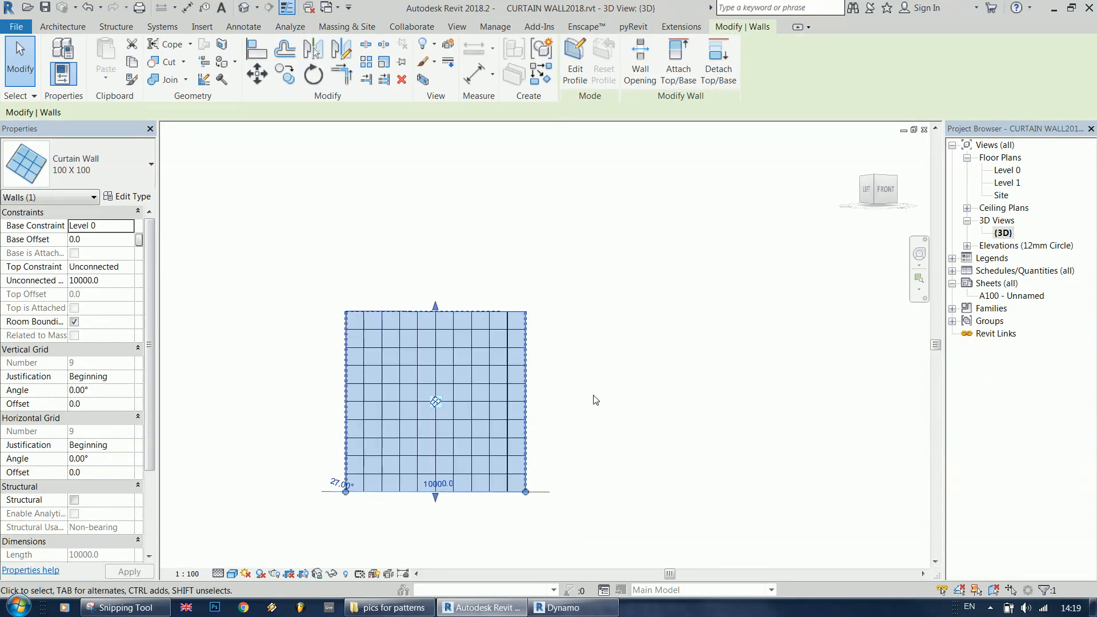
left_click(593, 395)
scroll(222, 406, "up", 1)
mouse_move(223, 409)
middle_mouse_down("shift")
mouse_move(326, 446)
mouse_move(301, 436)
mouse_move(309, 445)
middle_mouse_up("shift")
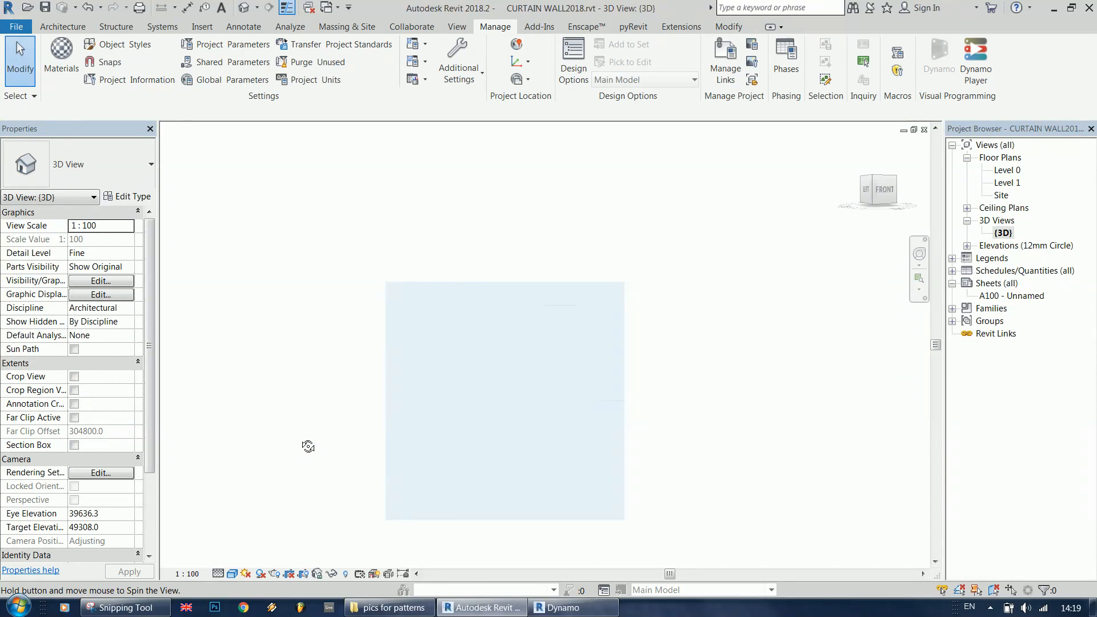
left_click(390, 505)
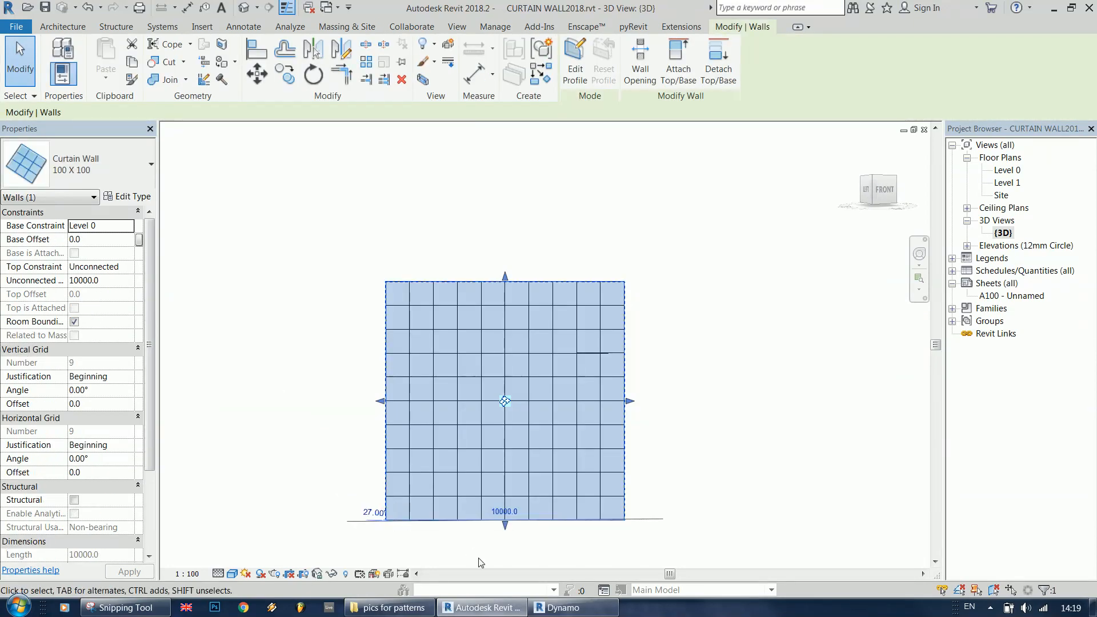
left_click(708, 527)
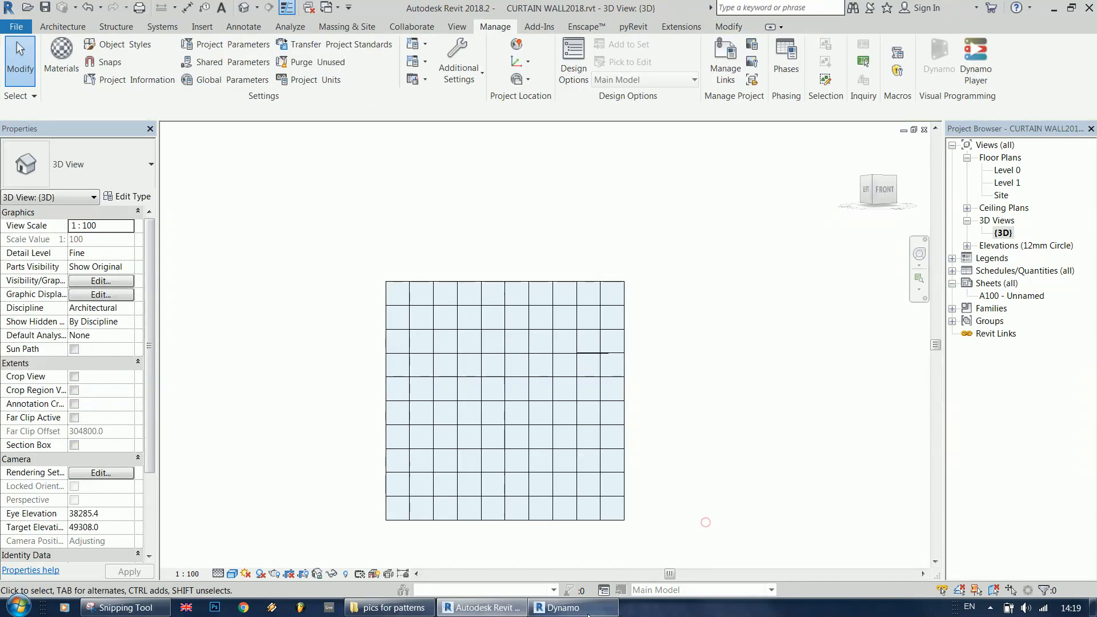
- Switch to Dynamo and open the recent graph "pattern from picture2" at its Select Model Element node
left_click(566, 608)
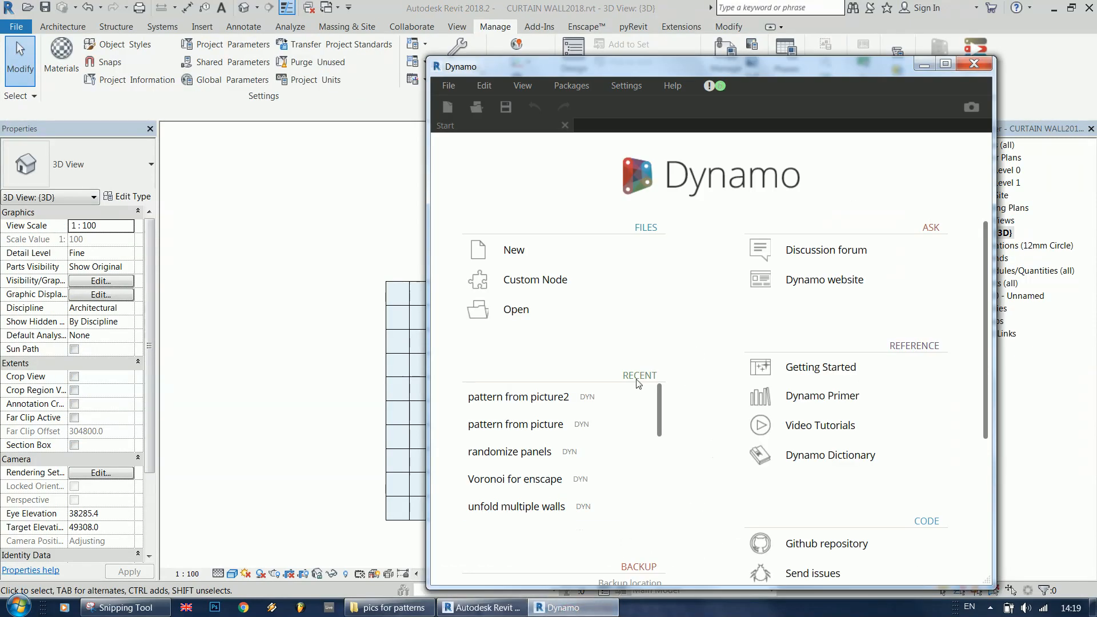
left_click(604, 404)
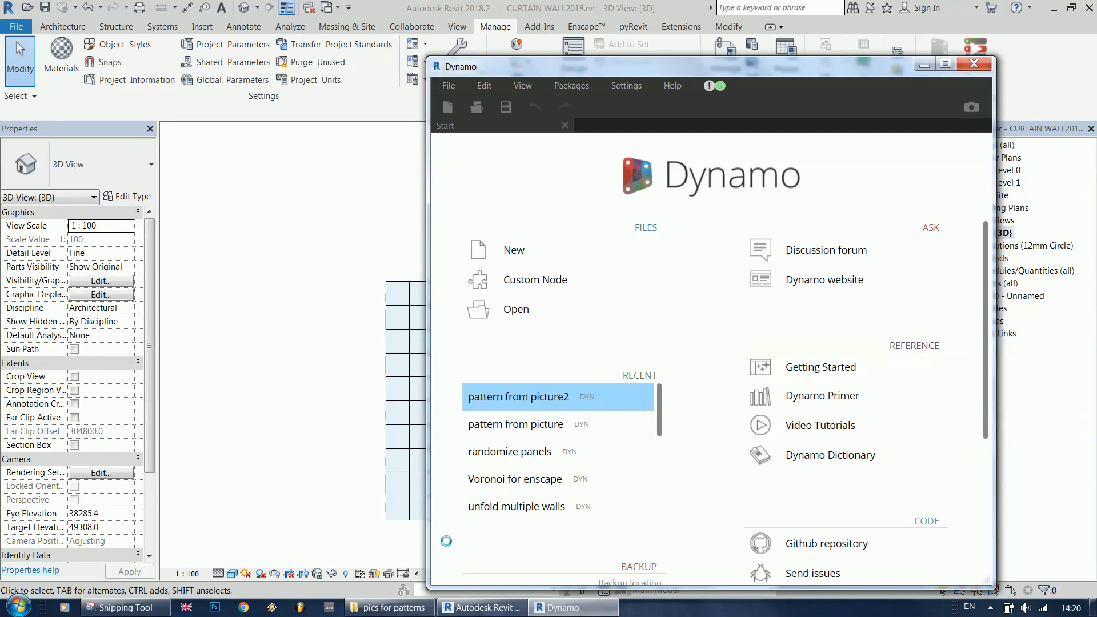
scroll(845, 406, "down", 5)
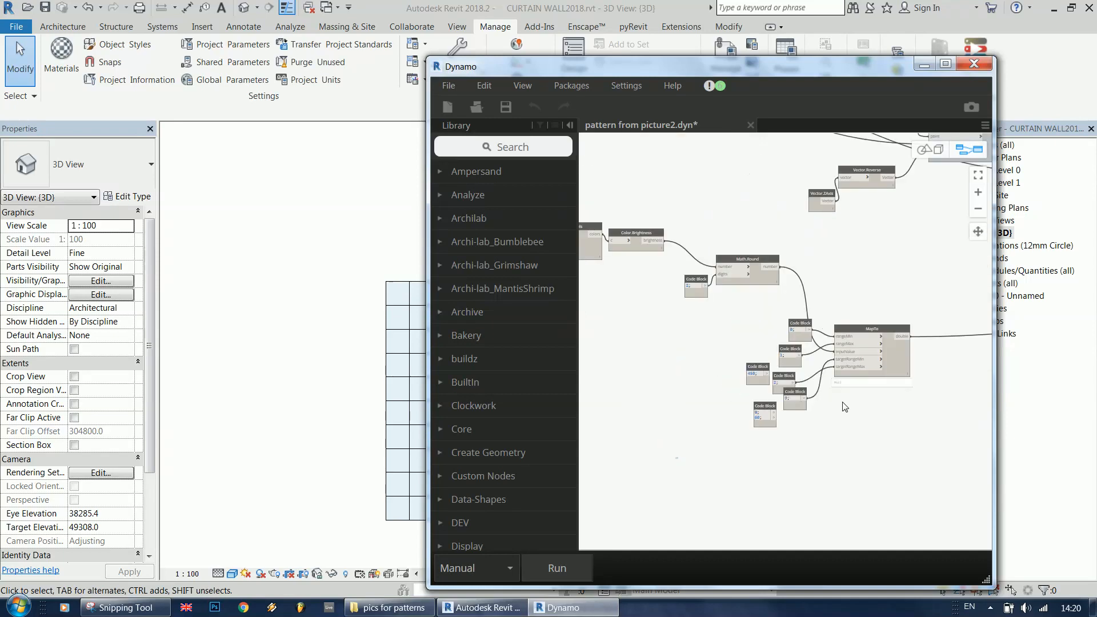
scroll(702, 287, "up", 6)
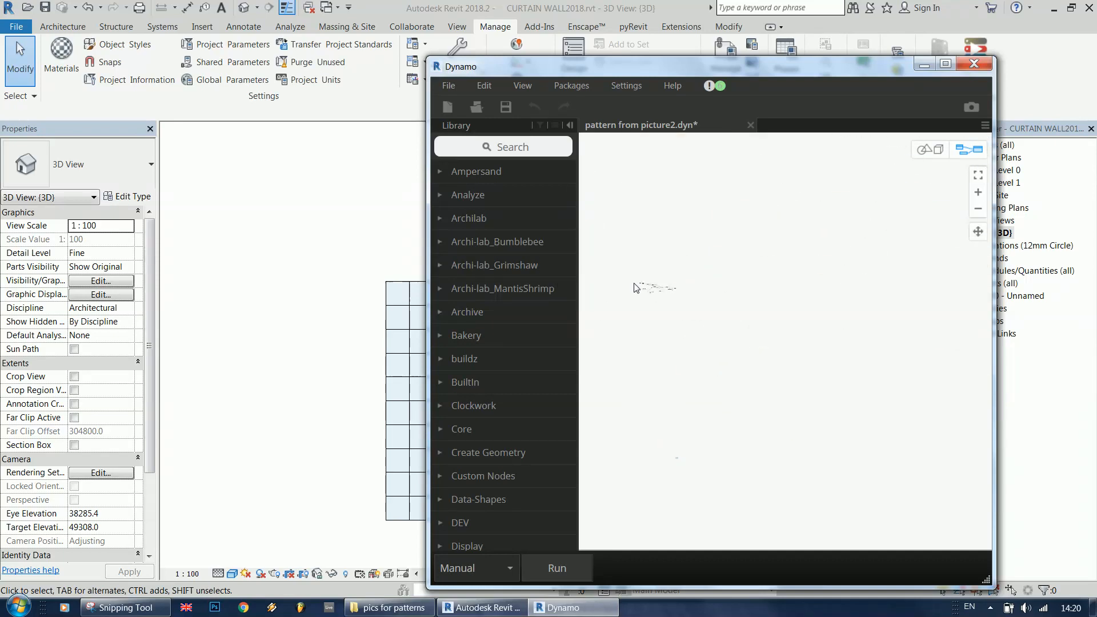
scroll(750, 250, "up", 3)
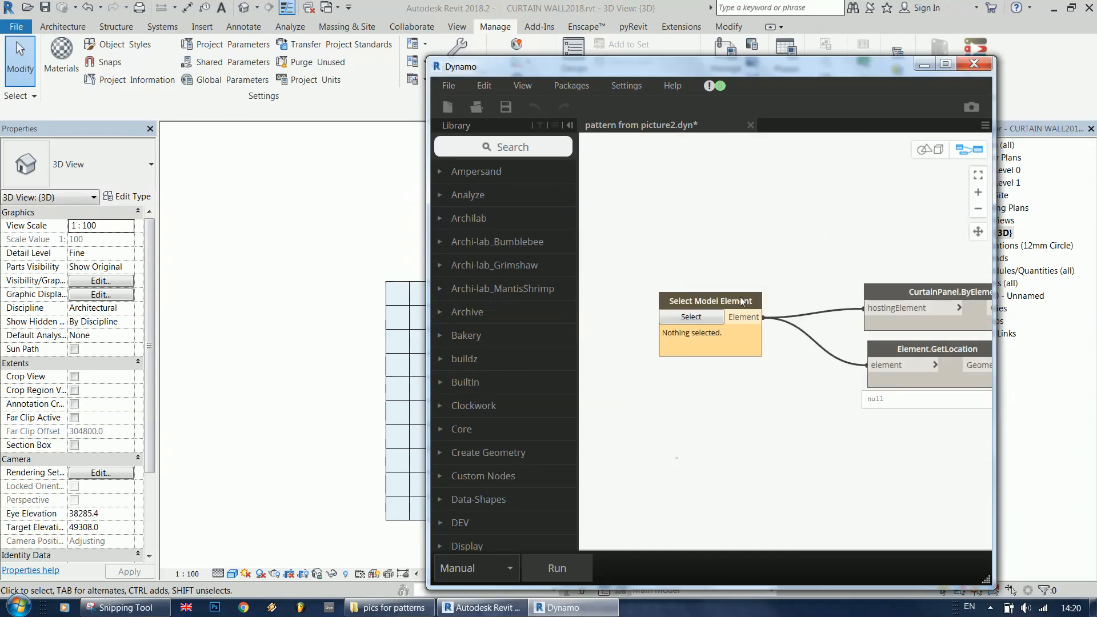
- Hide the node library and assign the new curtain wall to the Select Model Element node
left_click_drag(739, 298, 704, 292)
scroll(688, 253, "down", 3)
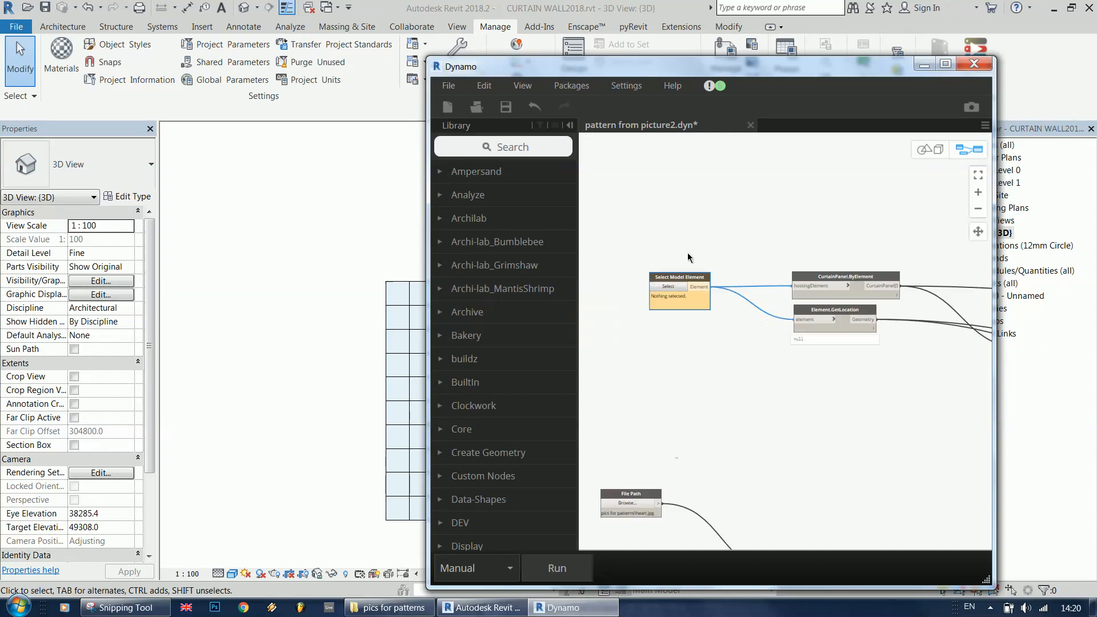
scroll(688, 257, "up", 2)
left_click(570, 125)
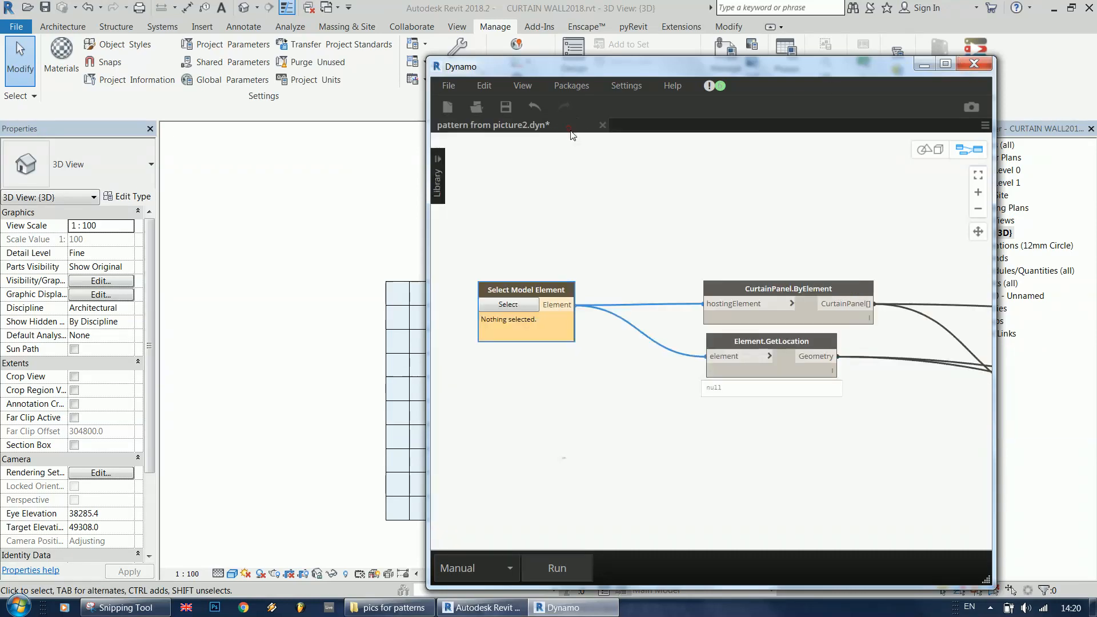
scroll(566, 257, "down", 3)
scroll(565, 257, "up", 3)
scroll(566, 258, "up", 1)
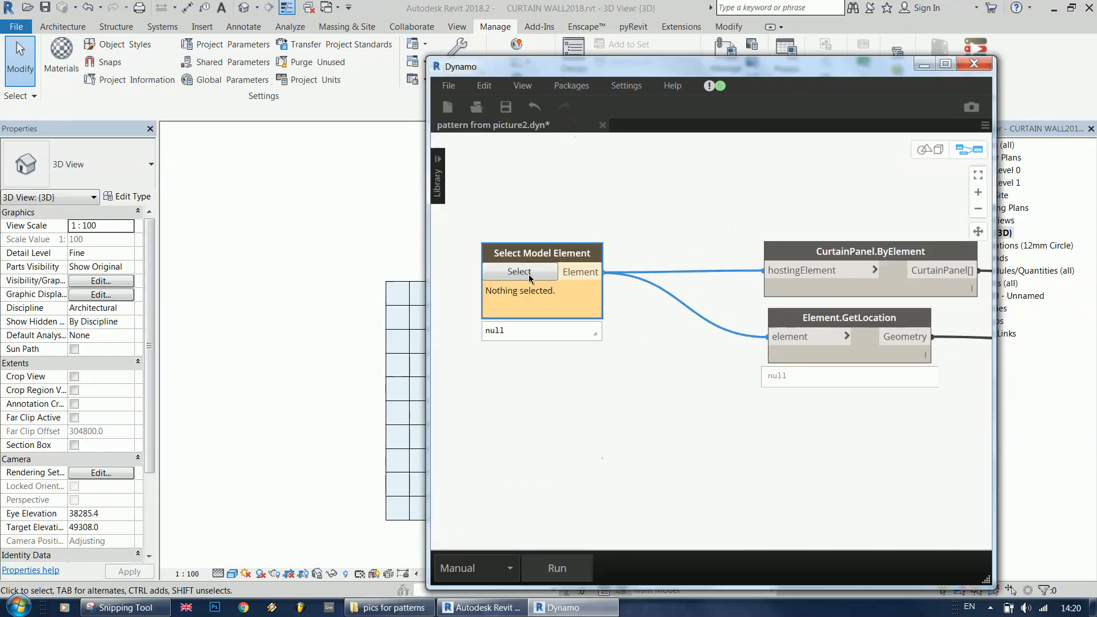
left_click(520, 272)
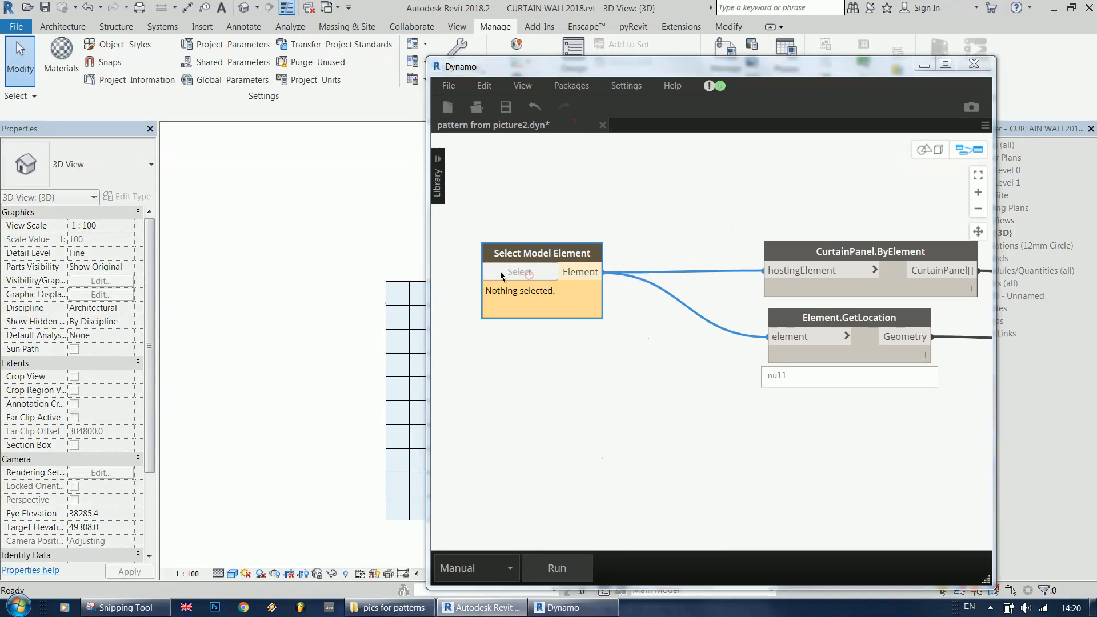
left_click(411, 280)
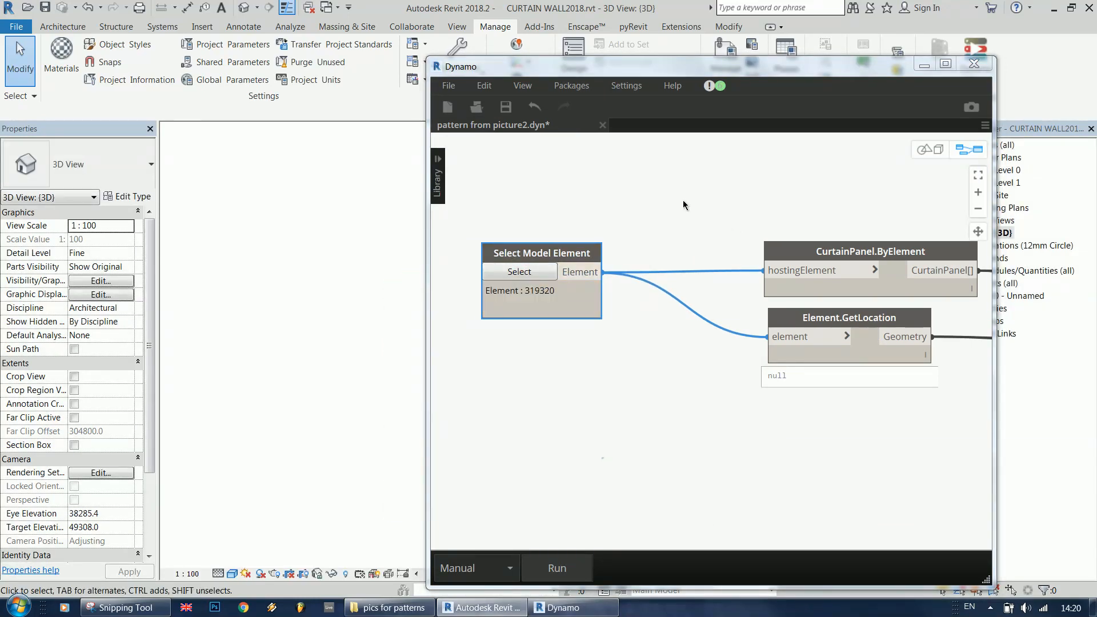
left_click(254, 278)
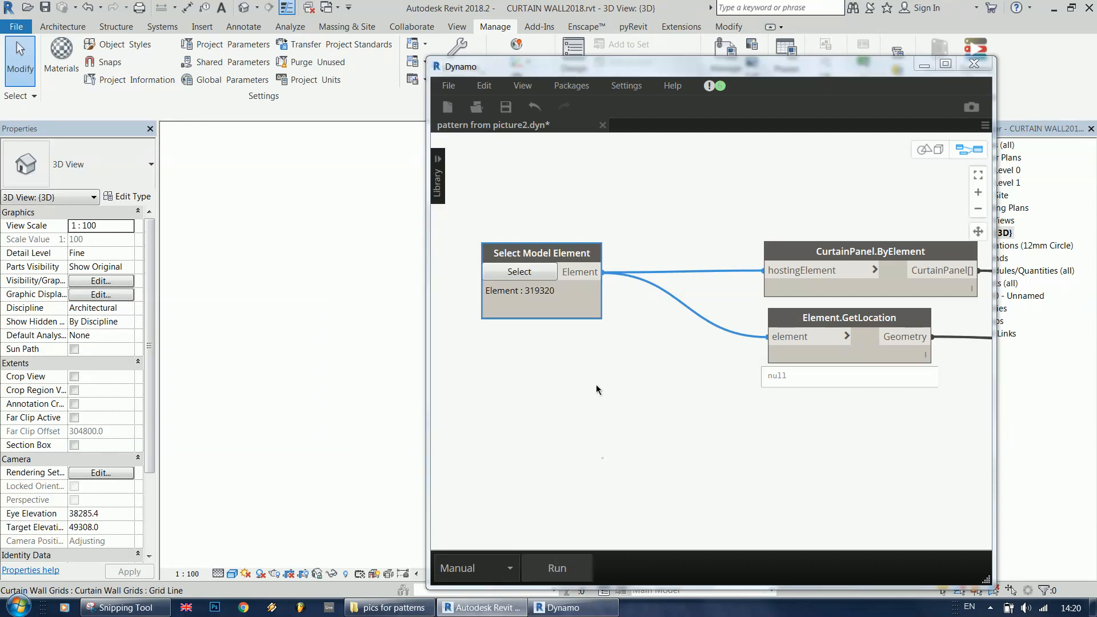
- Load heart.jpg from the pics for patterns folder into the File Path node
scroll(600, 398, "down", 10)
scroll(591, 440, "up", 10)
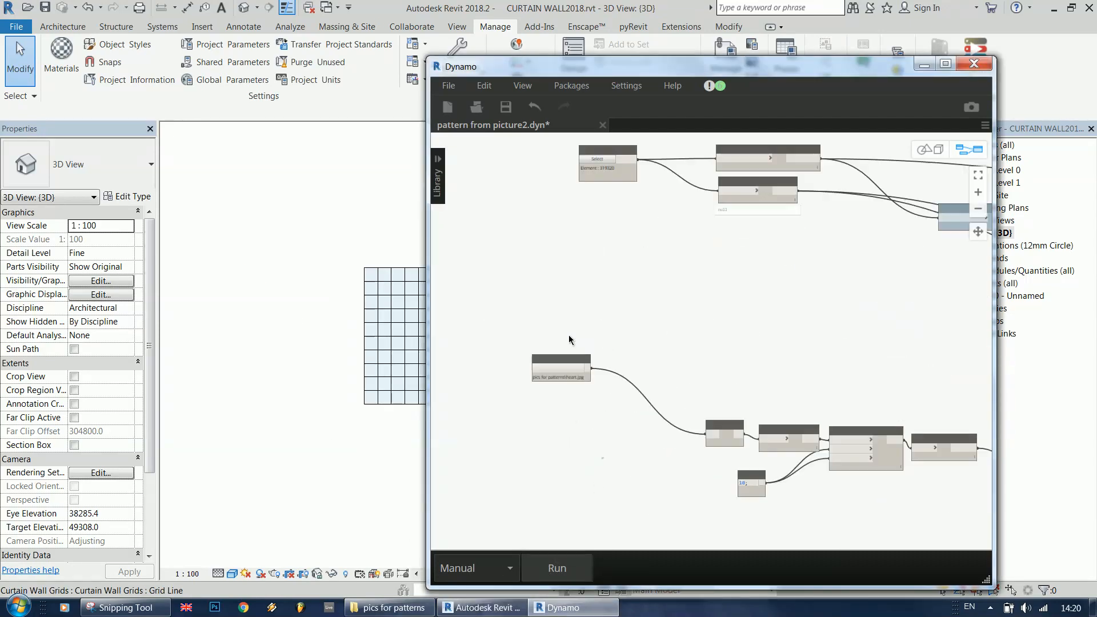
left_click(546, 392)
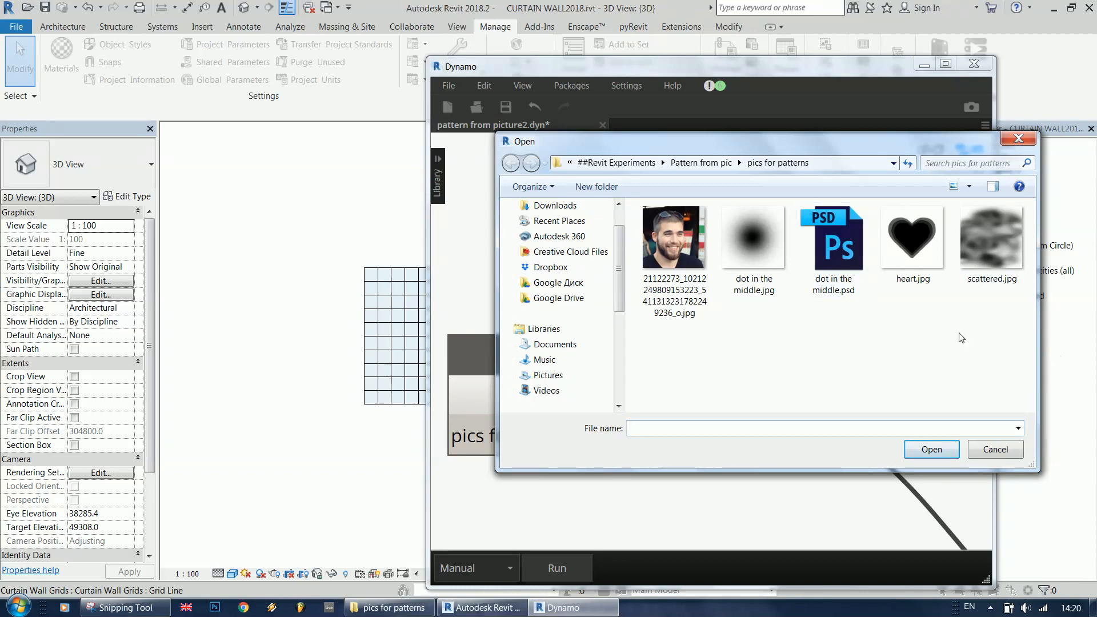
left_click(887, 246)
left_click(931, 449)
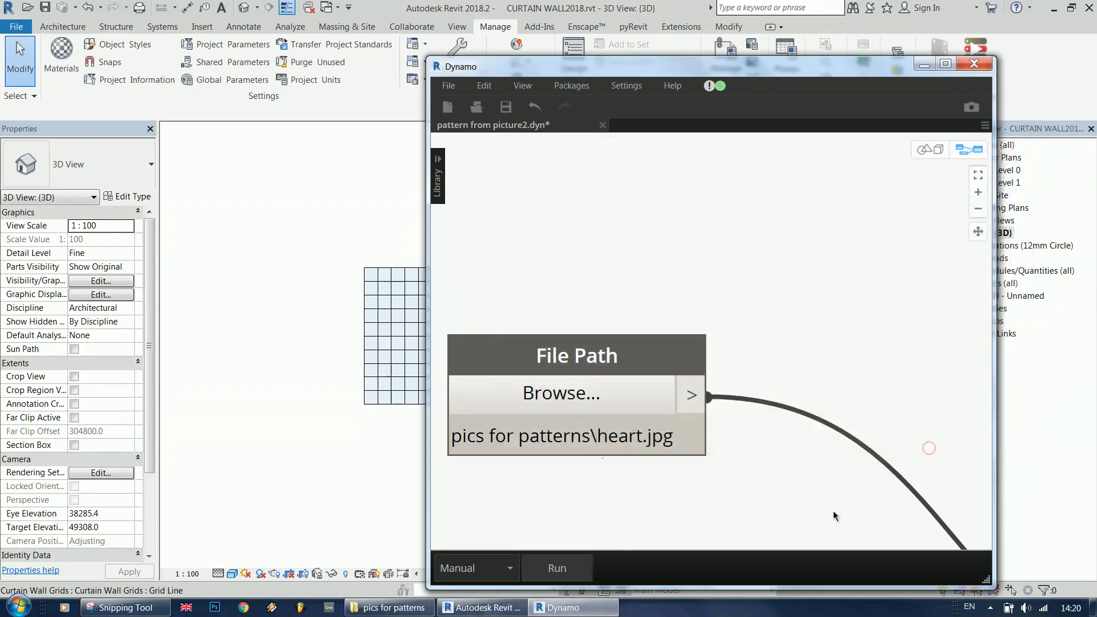
- Move the File.FromPath, Image.ReadFromFile and Image.Pixels nodes and the sample-count code block closer together
scroll(721, 289, "down", 6)
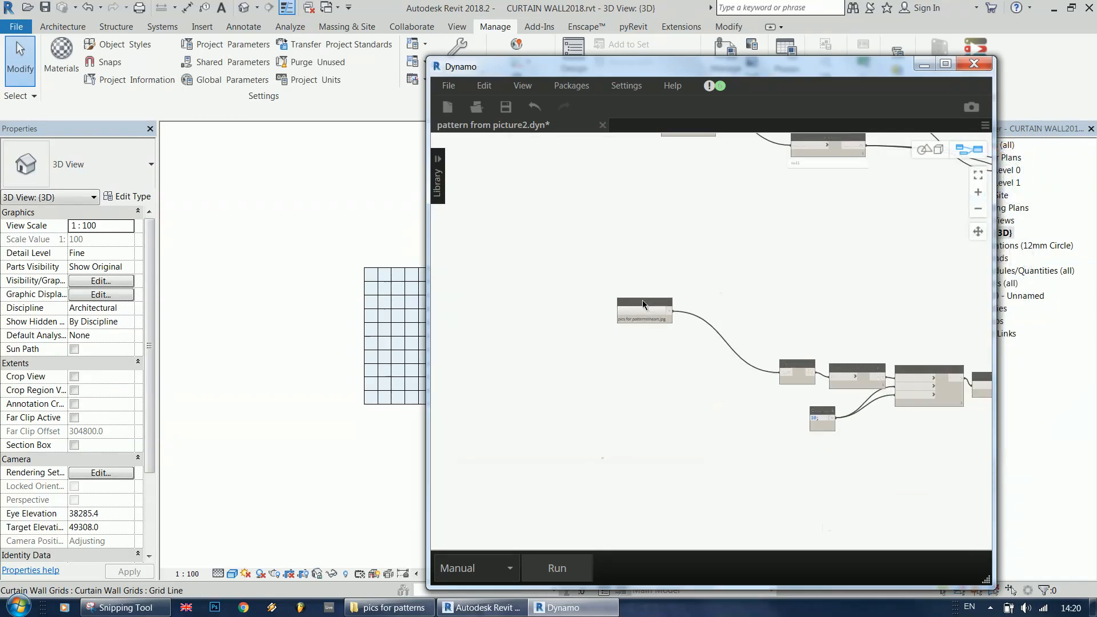
scroll(699, 343, "up", 5)
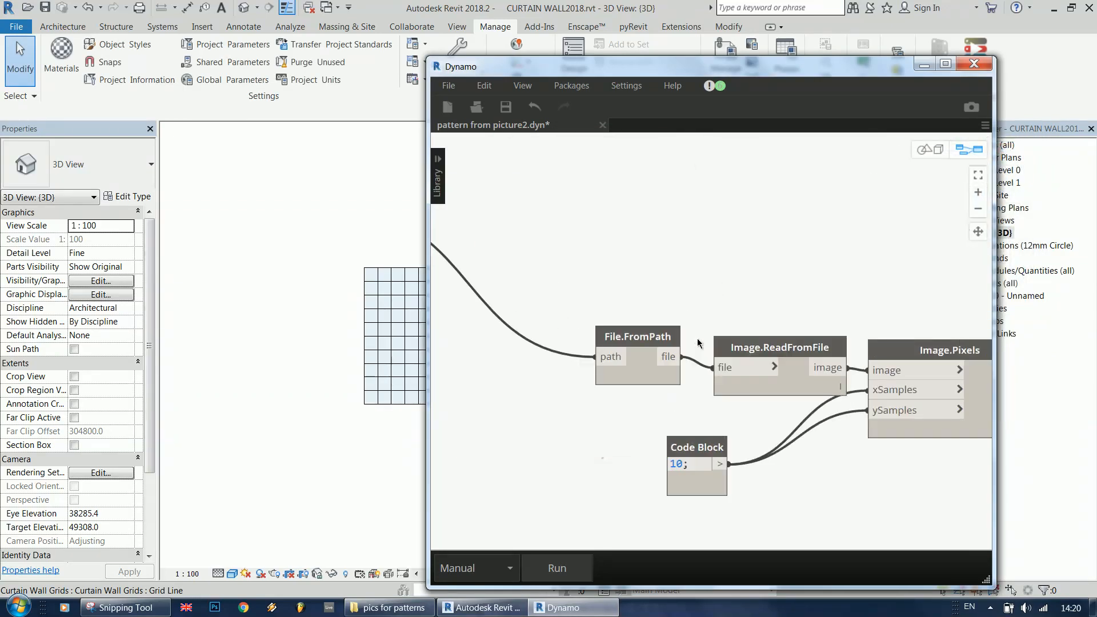
scroll(649, 313, "down", 3)
left_click_drag(647, 327, 612, 321)
left_click_drag(726, 340, 699, 331)
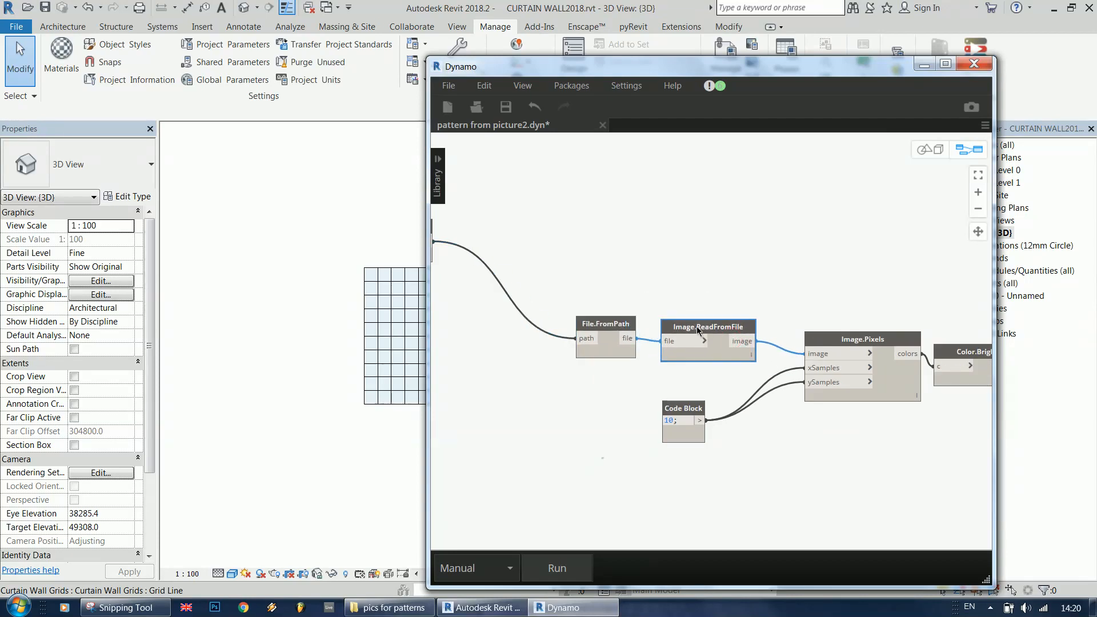
left_click_drag(858, 339, 830, 325)
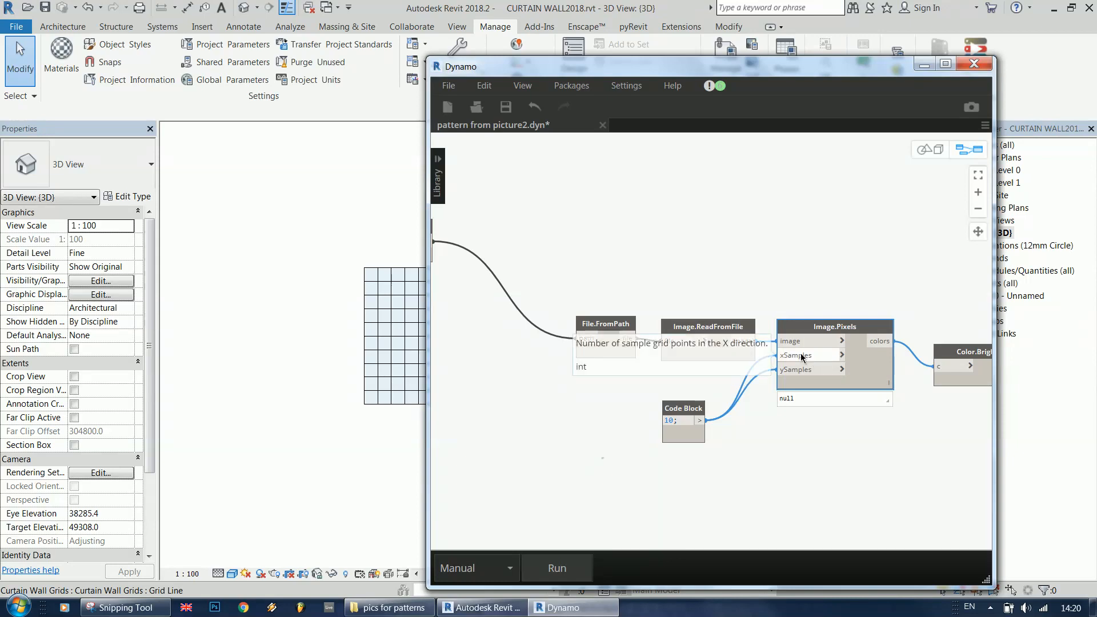
left_click_drag(674, 435, 686, 407)
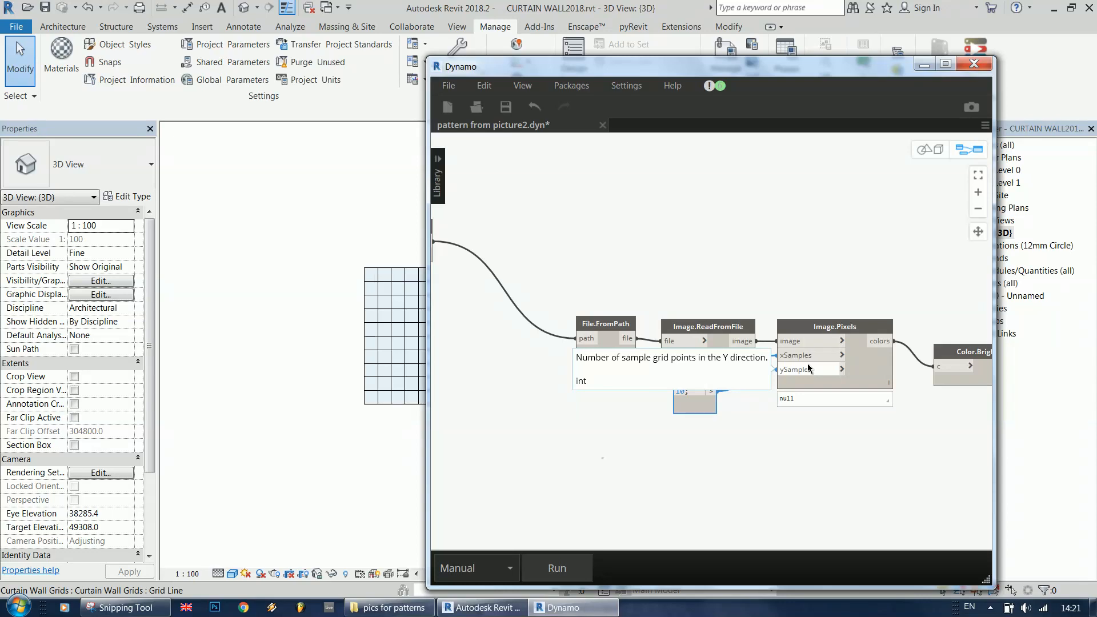
- Move the Color.Brightness node next to Image.Pixels and shift the Math.Round node slightly
scroll(580, 265, "down", 3)
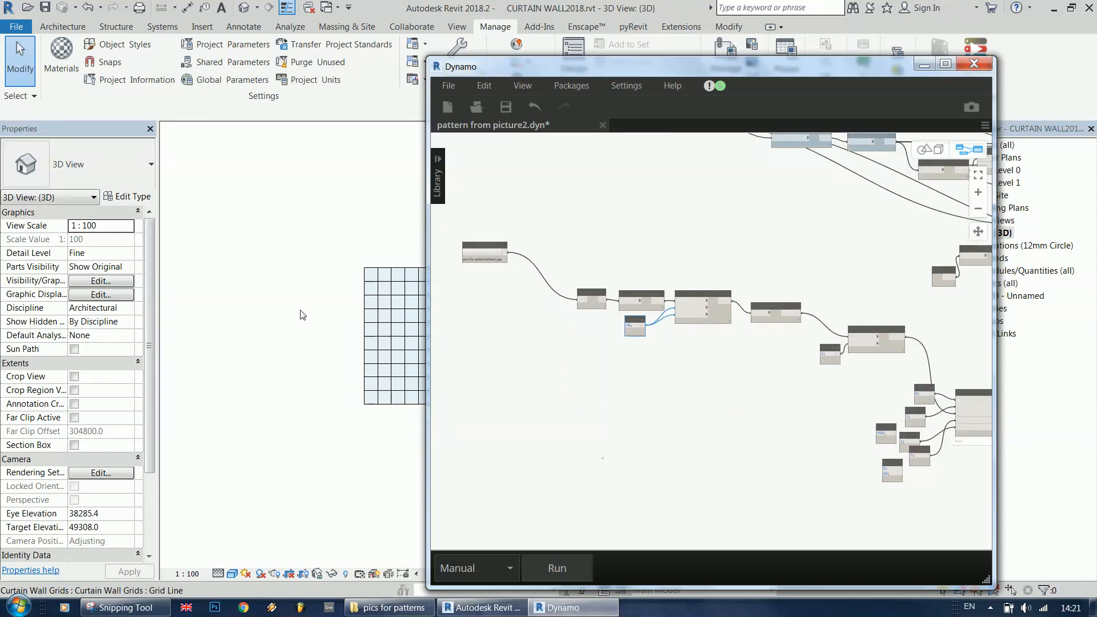
scroll(813, 298, "up", 5)
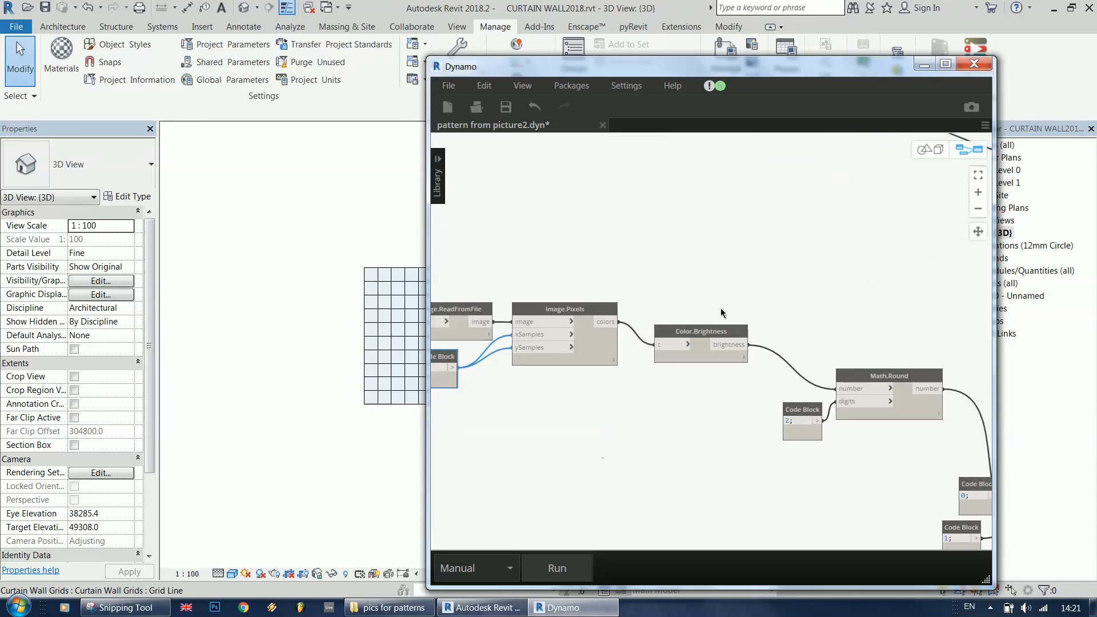
left_click(599, 320)
scroll(597, 286, "down", 5)
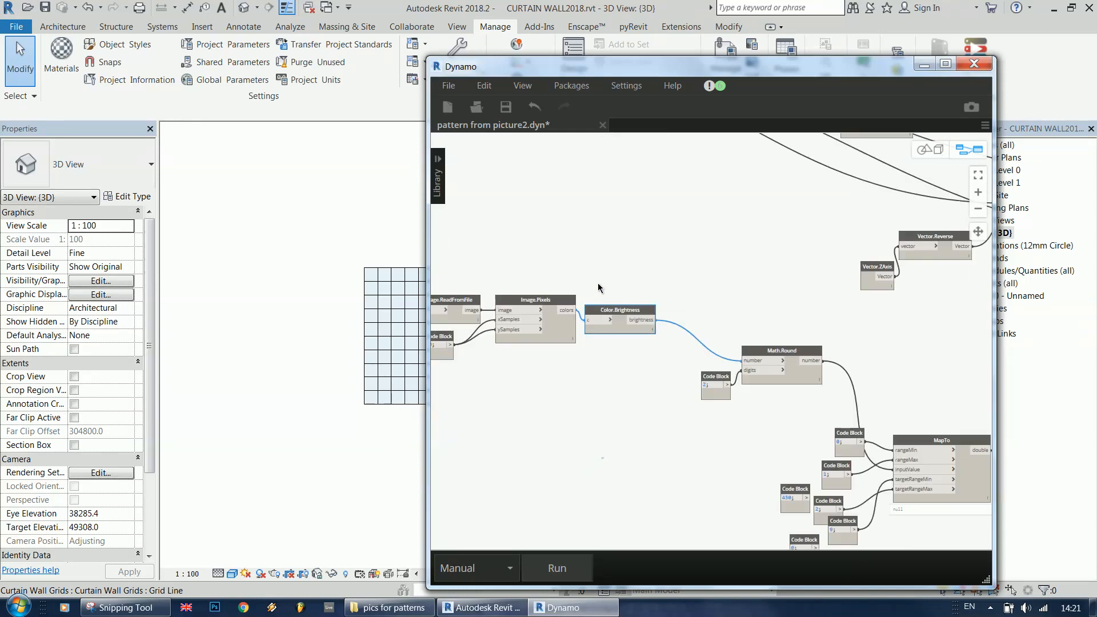
scroll(872, 351, "up", 5)
mouse_move(720, 352)
left_mouse_down()
mouse_move(712, 348)
mouse_move(727, 357)
left_mouse_up()
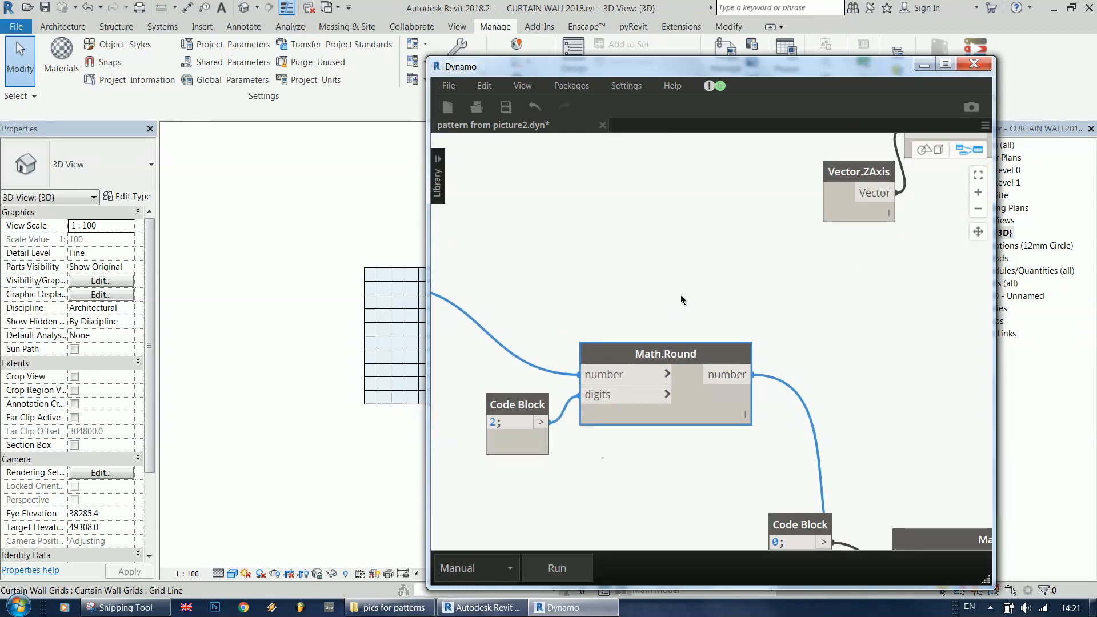
- Examine the Math.Round and MapTo nodes with their code blocks, and the Family Types and Element.SetParameterByName nodes at the graph's end
scroll(730, 357, "down", 5)
scroll(880, 429, "up", 4)
left_click(814, 372)
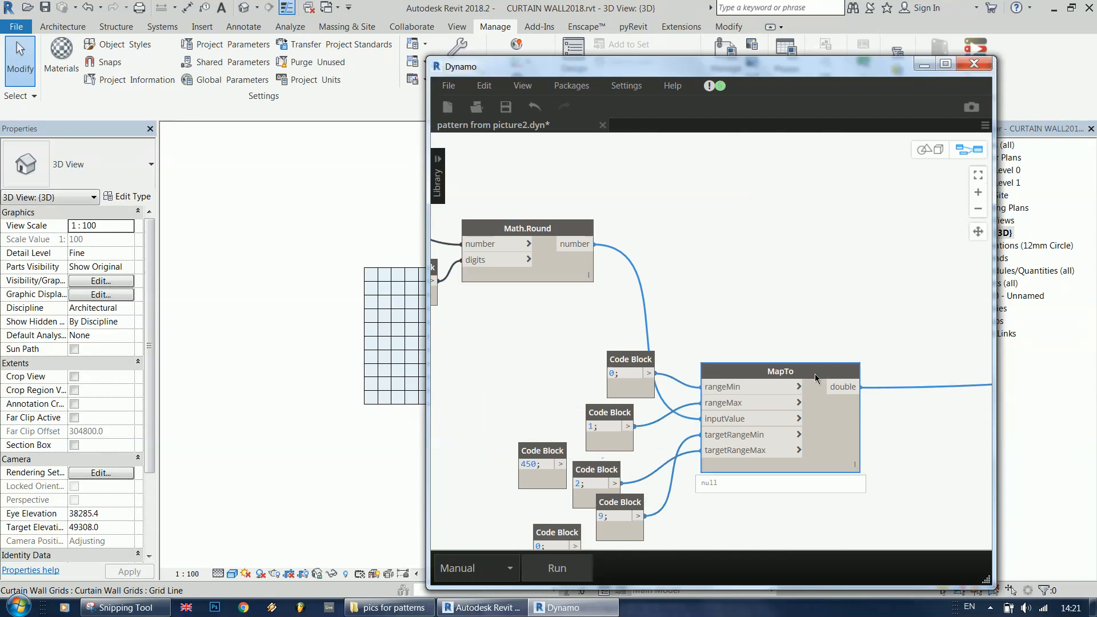
scroll(577, 403, "down", 3)
scroll(564, 501, "down", 5)
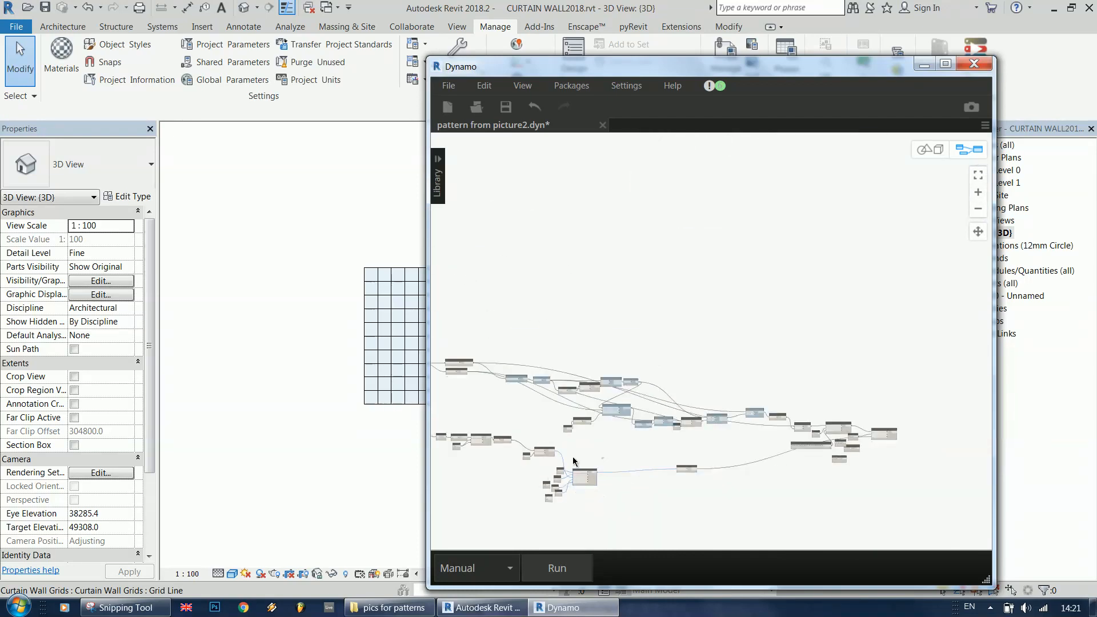
scroll(573, 457, "up", 5)
scroll(864, 450, "down", 2)
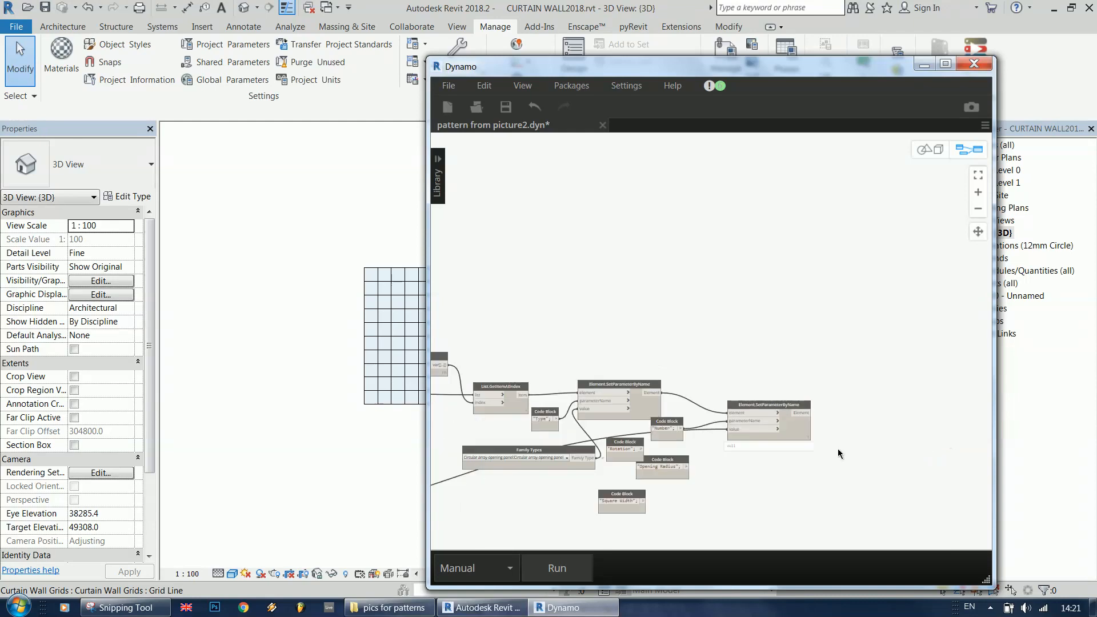
scroll(837, 448, "up", 3)
middle_click_drag(838, 448, 966, 437)
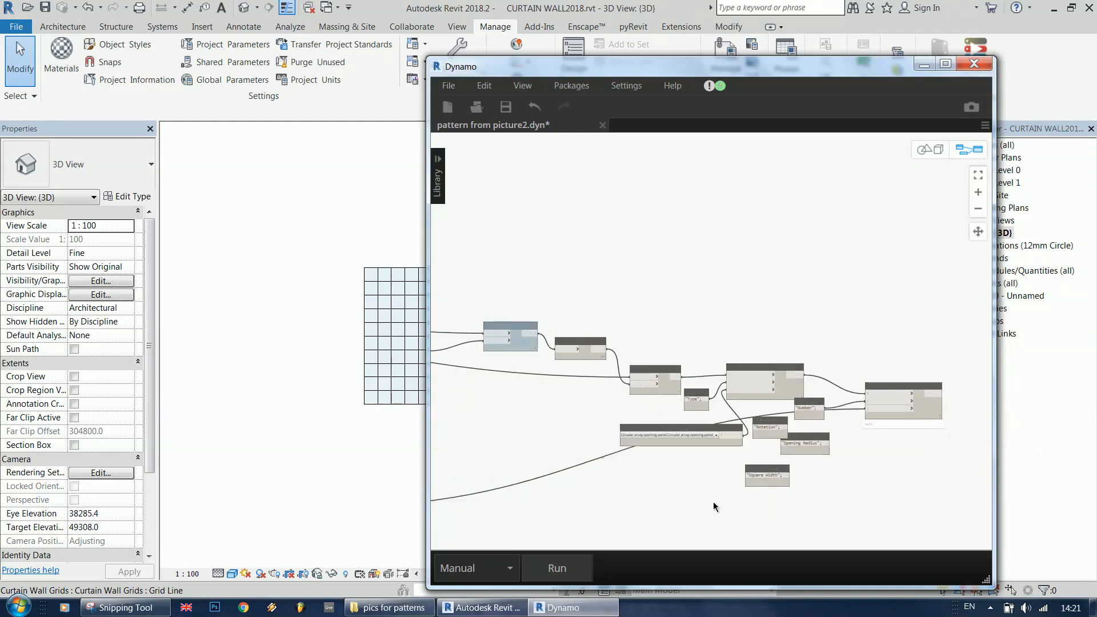
scroll(714, 400, "up", 5)
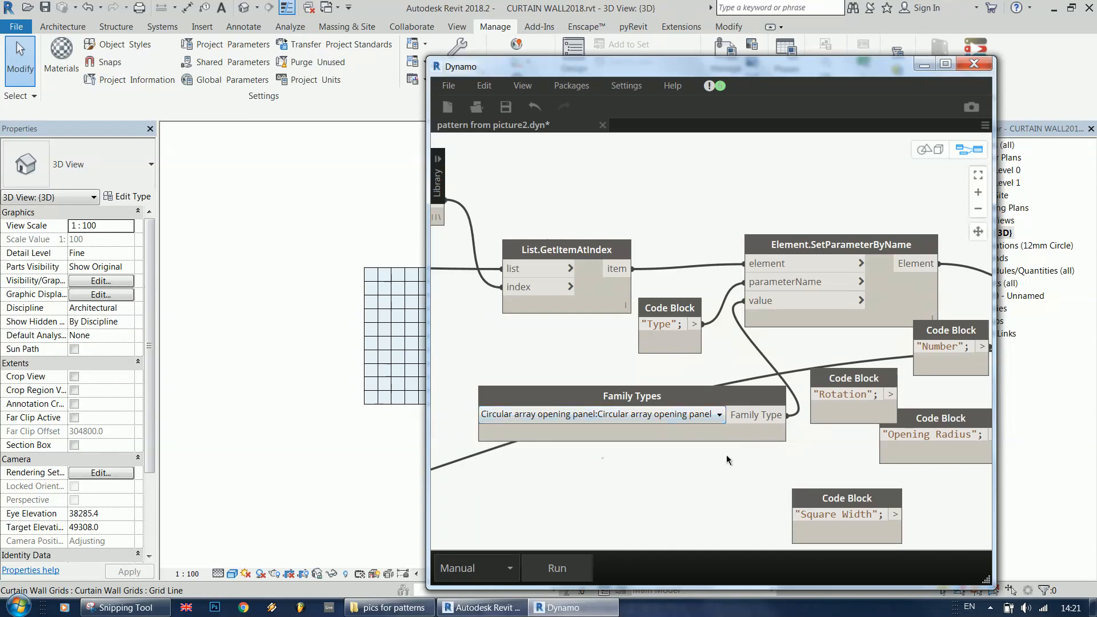
- Shift the Family Types node and move the "Number" code block up between the two Element.SetParameterByName nodes
left_click_drag(716, 395, 671, 388)
scroll(671, 387, "down", 4)
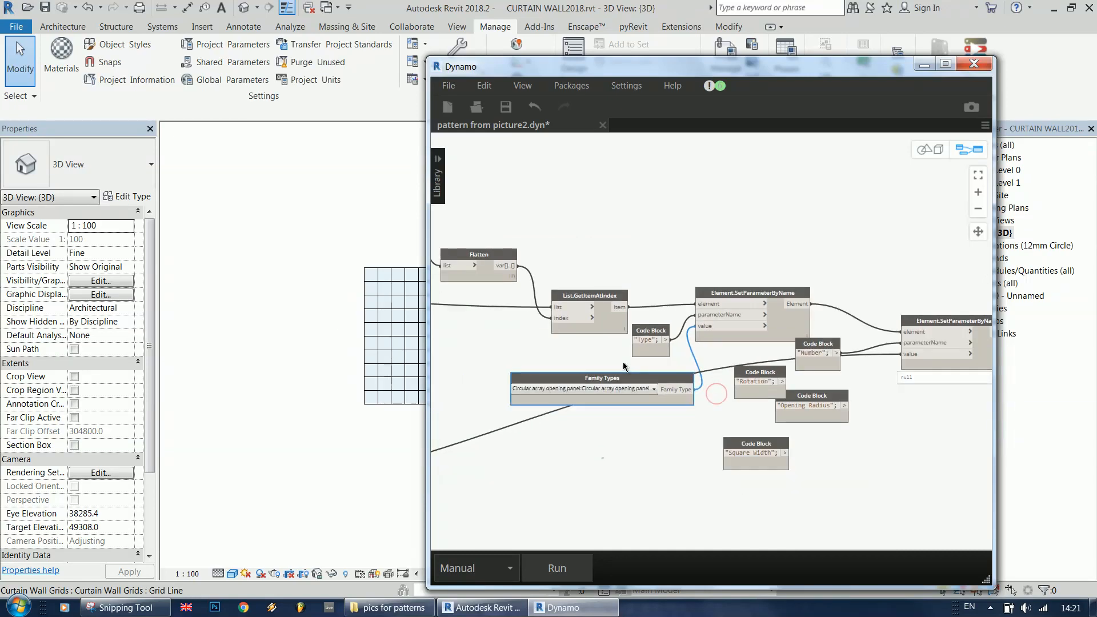
scroll(931, 298, "up", 2)
mouse_move(912, 335)
left_mouse_down()
mouse_move(909, 306)
mouse_move(909, 320)
left_mouse_up()
left_click_drag(742, 372, 762, 346)
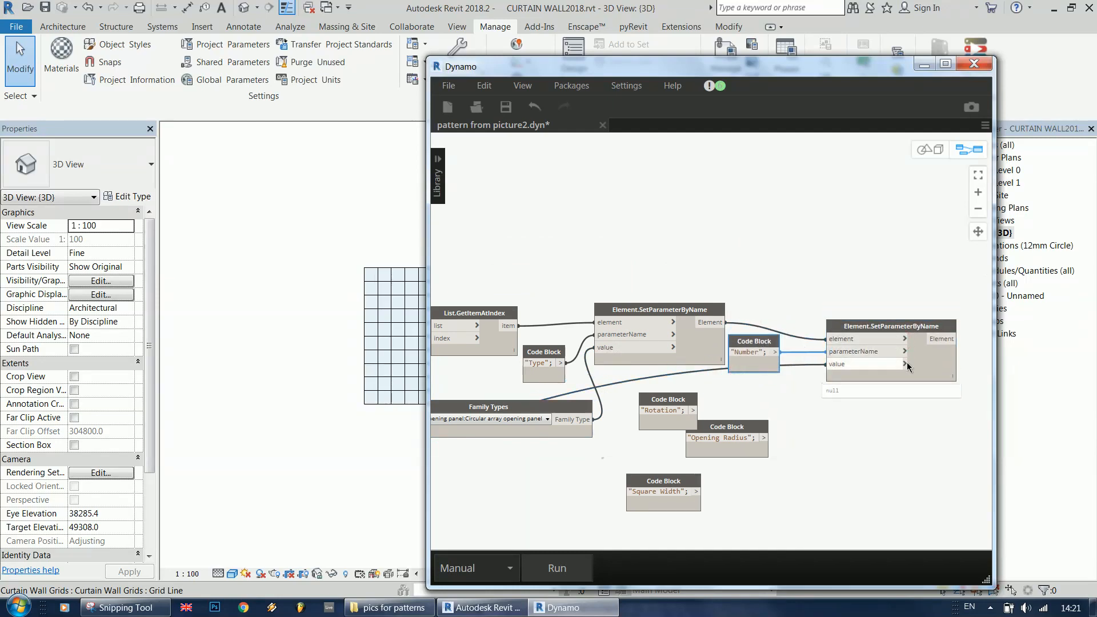
- Run the whole graph to apply the heart picture pattern to the curtain wall panels
scroll(961, 386, "down", 3)
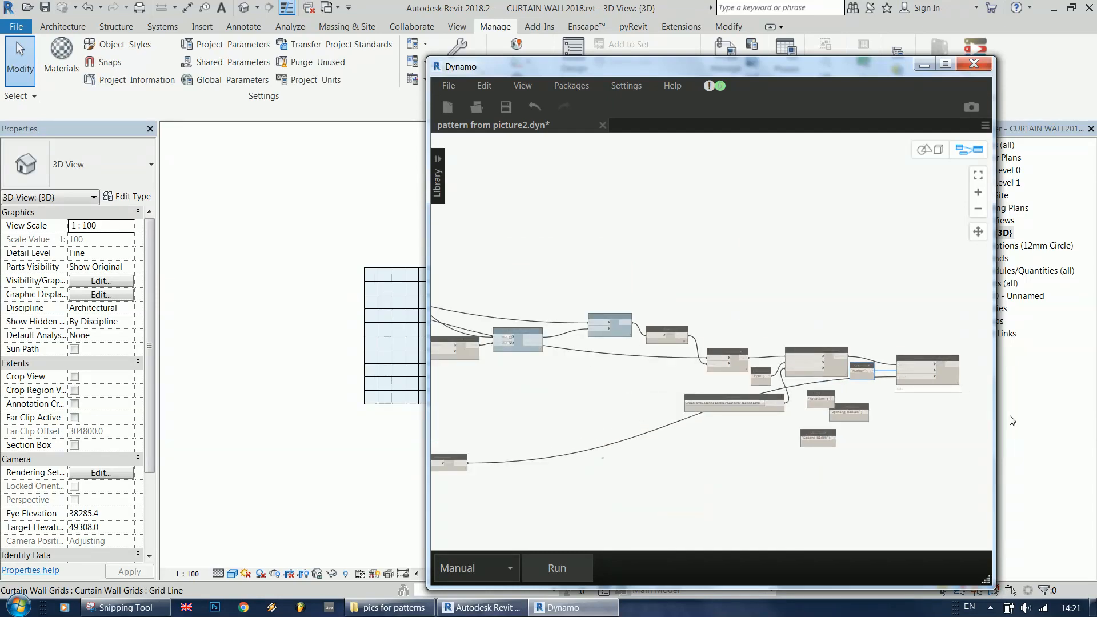
scroll(960, 416, "down", 3)
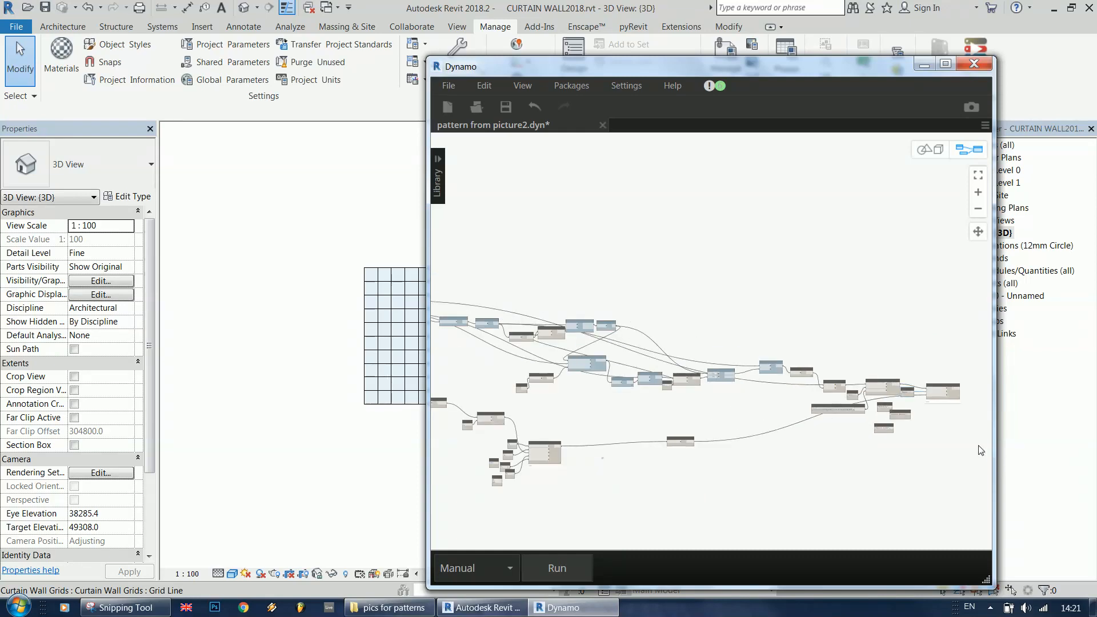
scroll(440, 294, "up", 5)
scroll(465, 318, "down", 3)
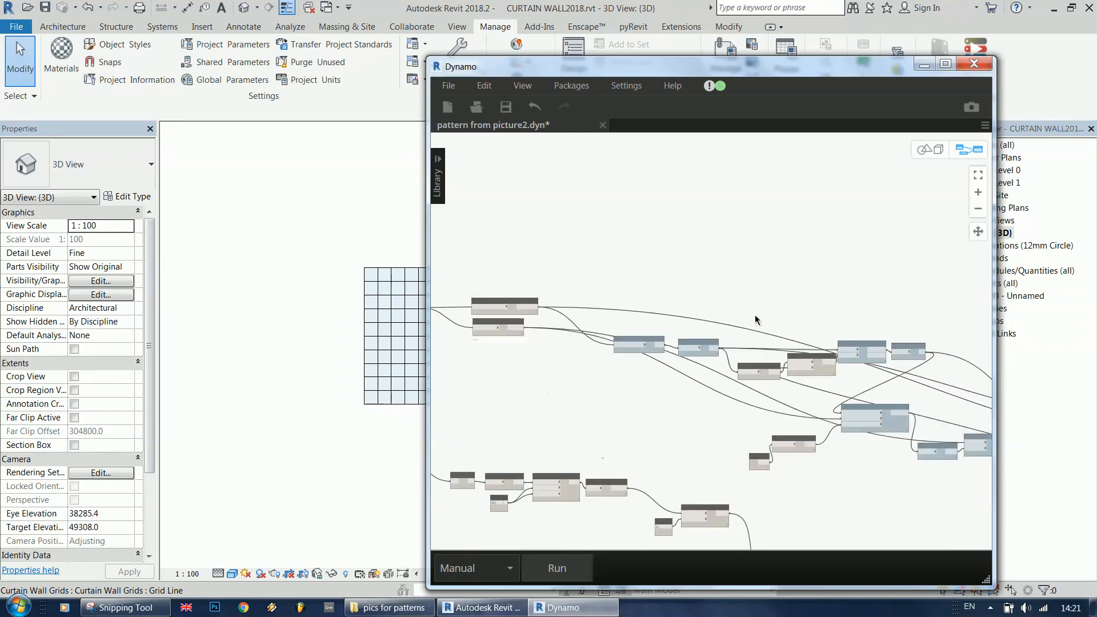
scroll(629, 306, "up", 2)
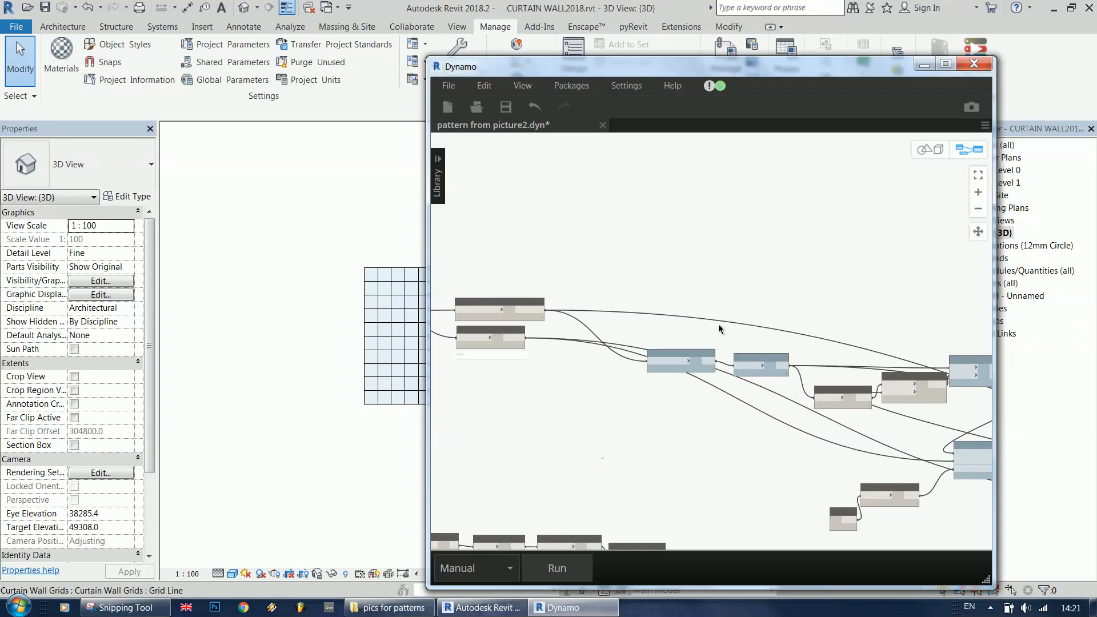
scroll(718, 324, "down", 5)
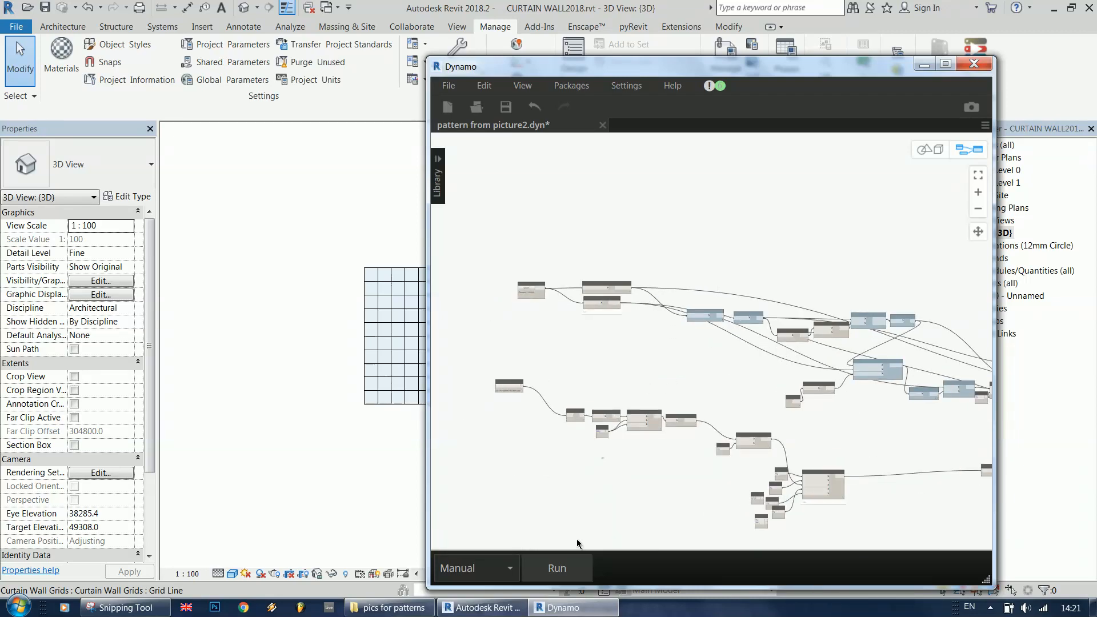
left_click(580, 570)
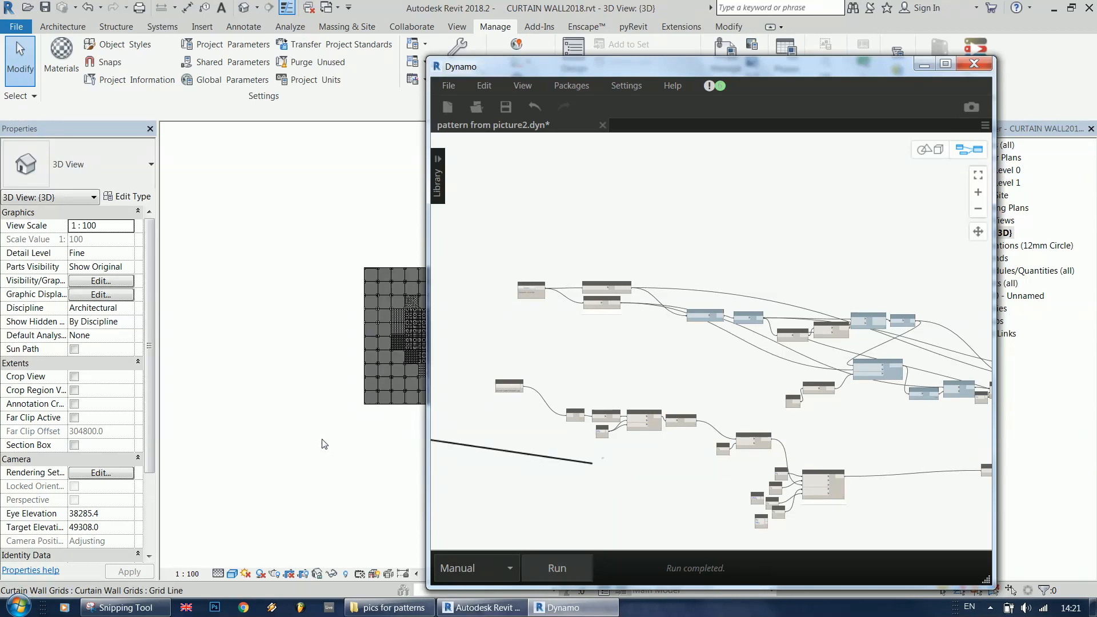
- Minimize Dynamo and inspect the perforated heart pattern on the curtain wall in the Revit 3D view
scroll(272, 407, "up", 3)
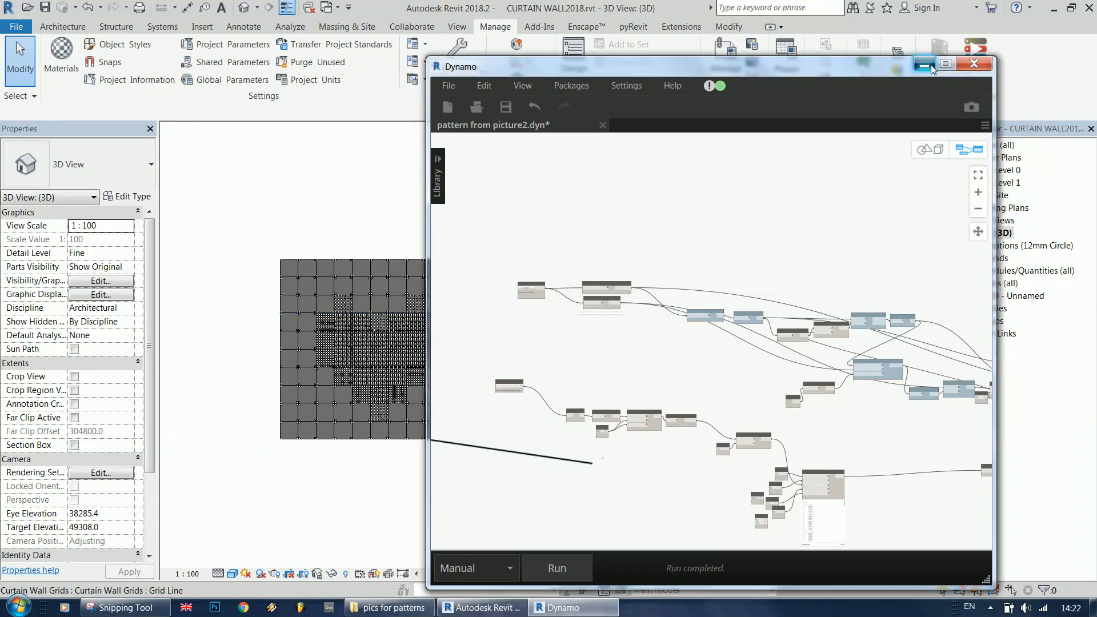
left_click(368, 350)
scroll(364, 344, "up", 4)
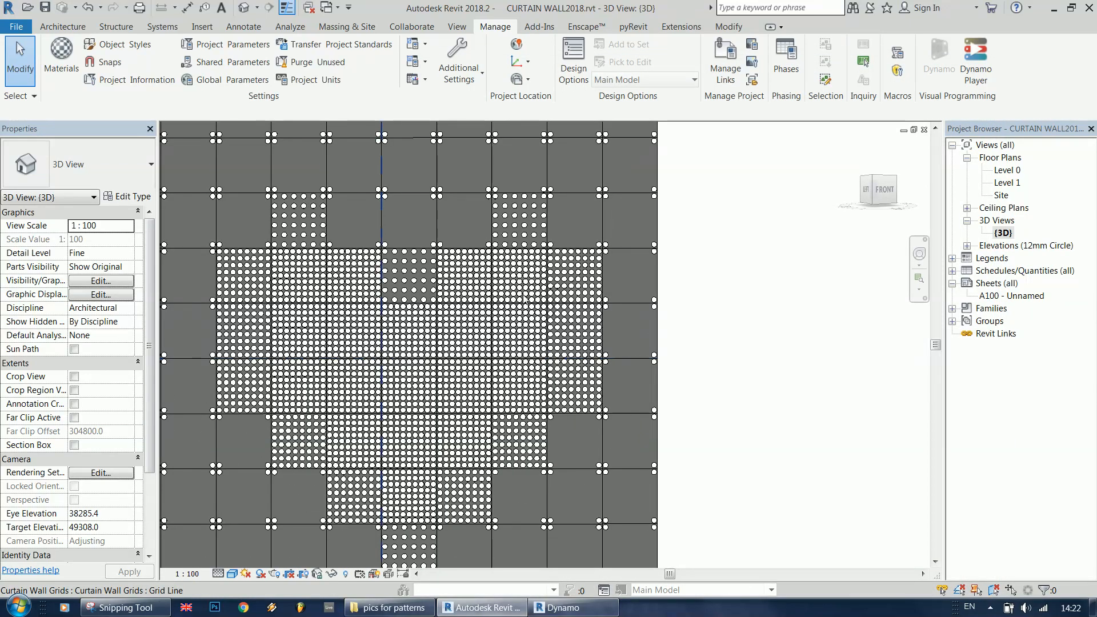
scroll(747, 223, "down", 1)
scroll(570, 275, "up", 2)
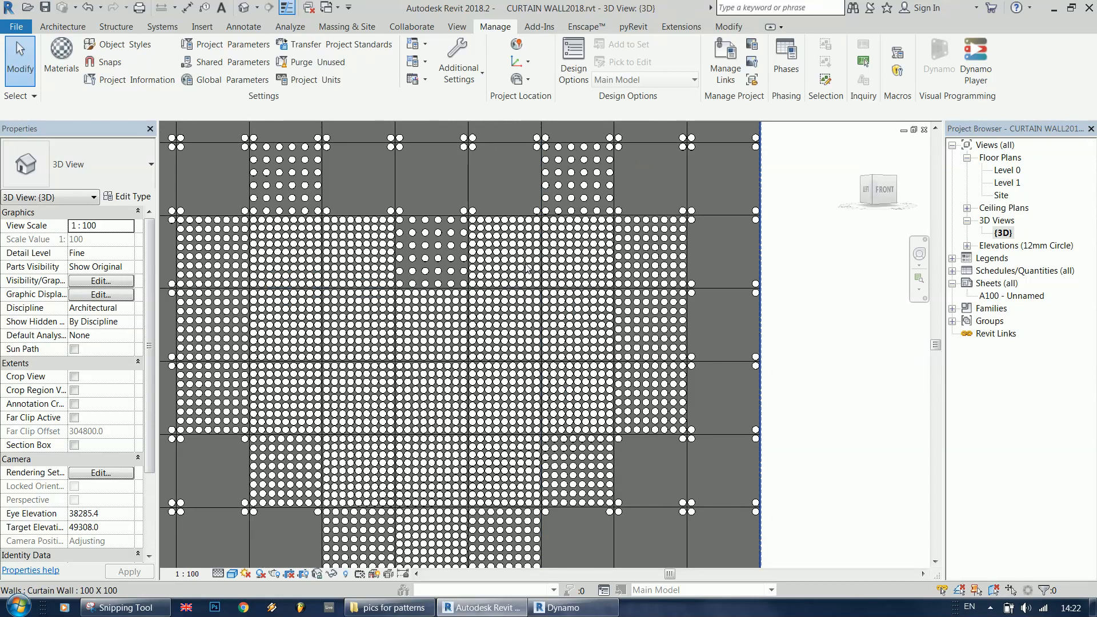
- Set the Number parameter of the dense panel immediately right of the heart's top notch to 4
left_click(526, 268)
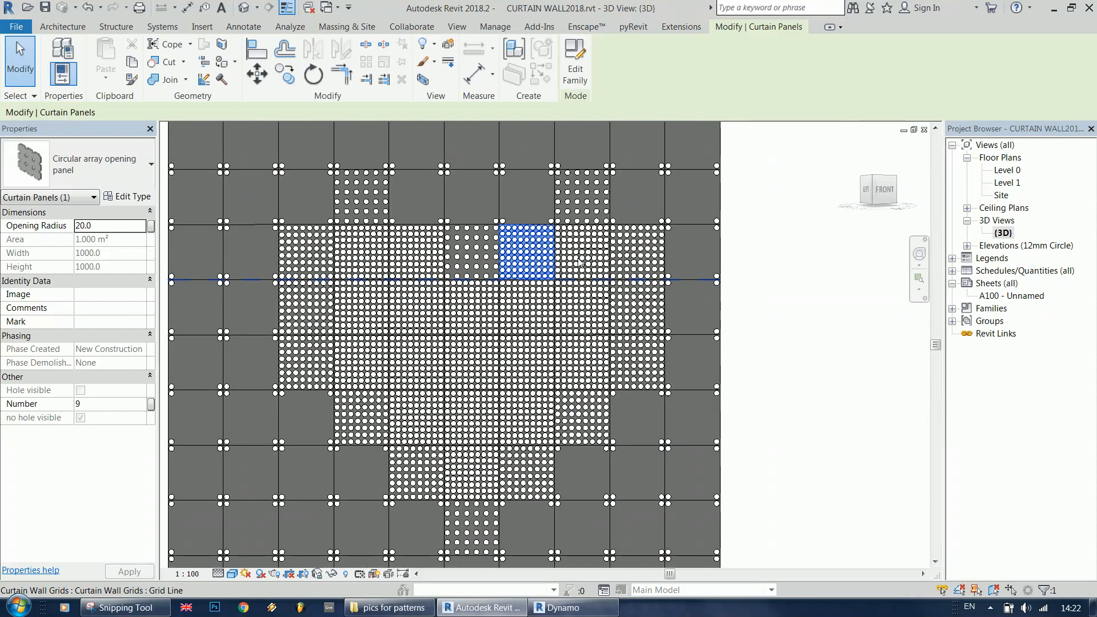
scroll(468, 223, "up", 3)
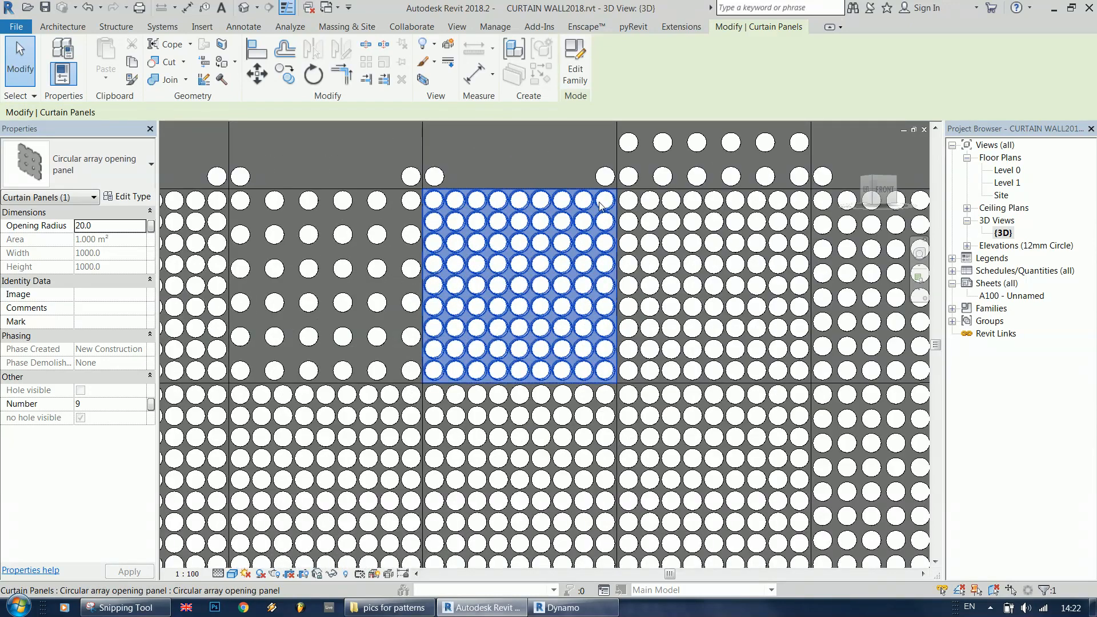
left_click(120, 405)
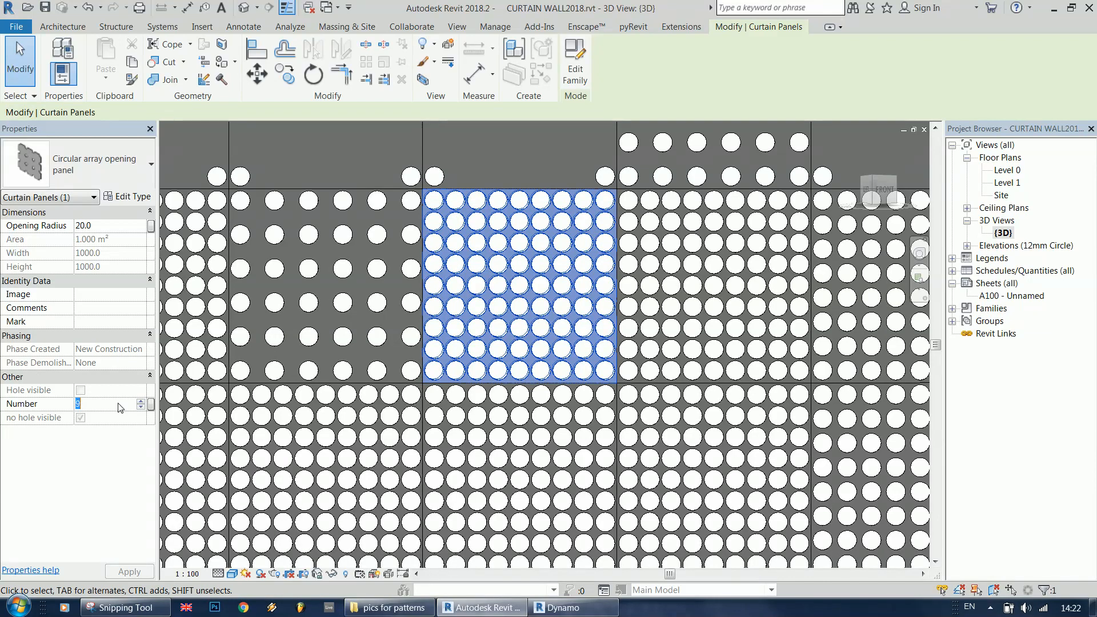
type("4")
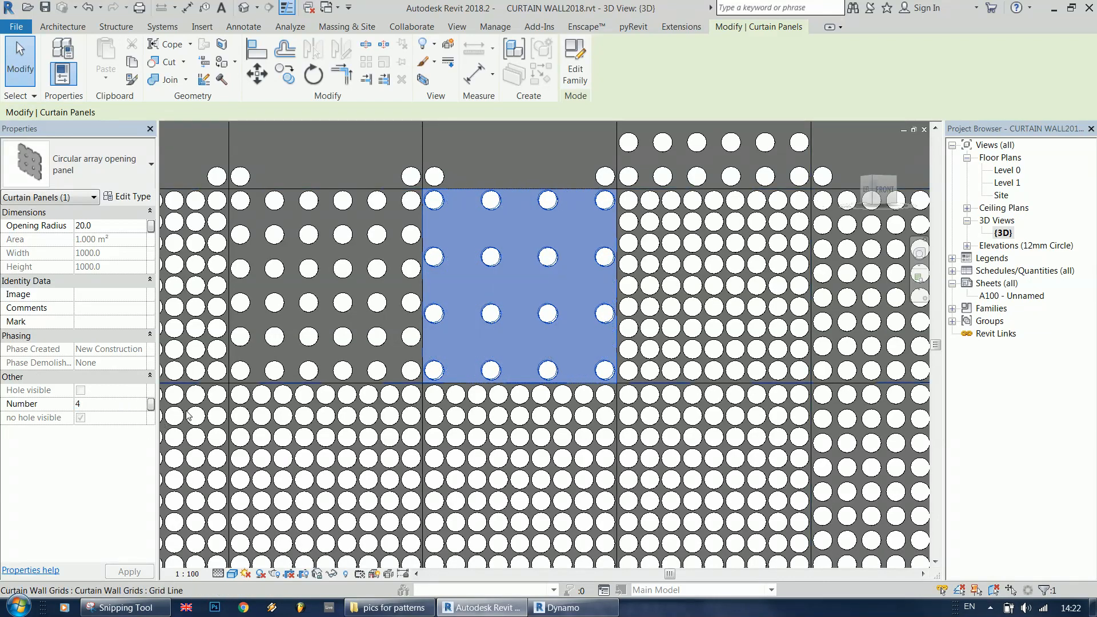
- Try Number values of 3 and 2 on the same curtain panel
left_click(102, 410)
type("3")
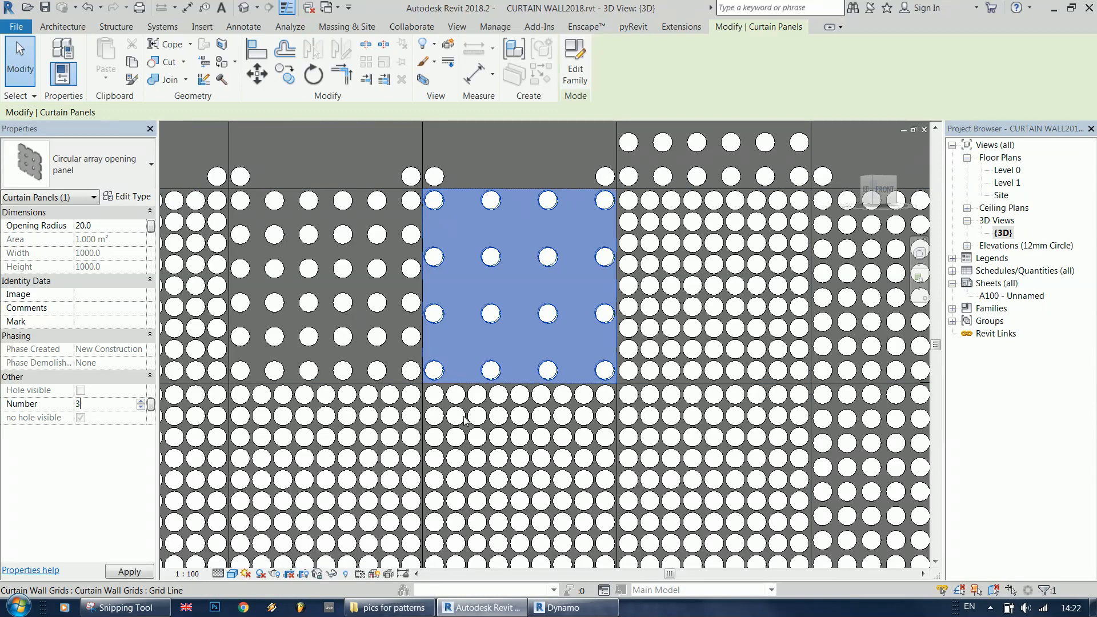
key("Return")
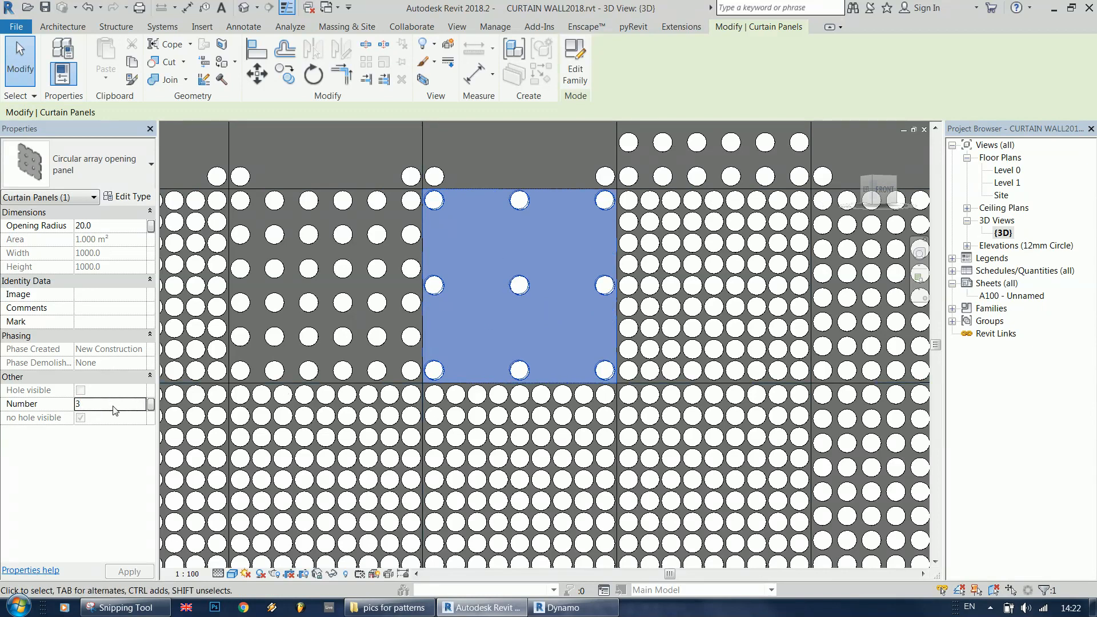
type("2")
key("Return")
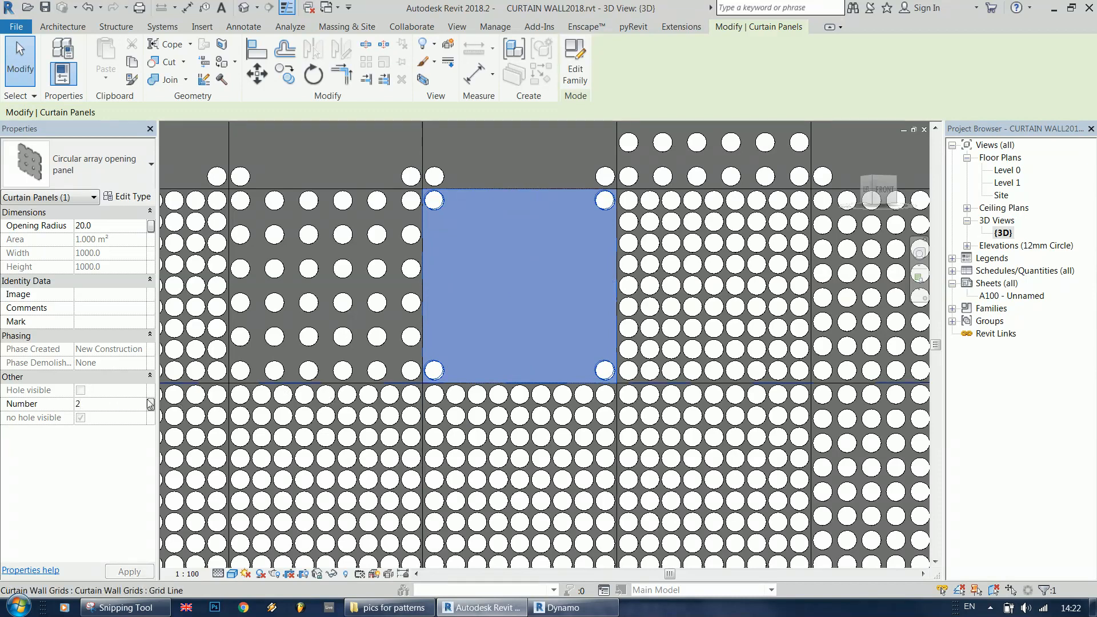
- Restore the panel's Number parameter to 9 and deselect the panel
type("9")
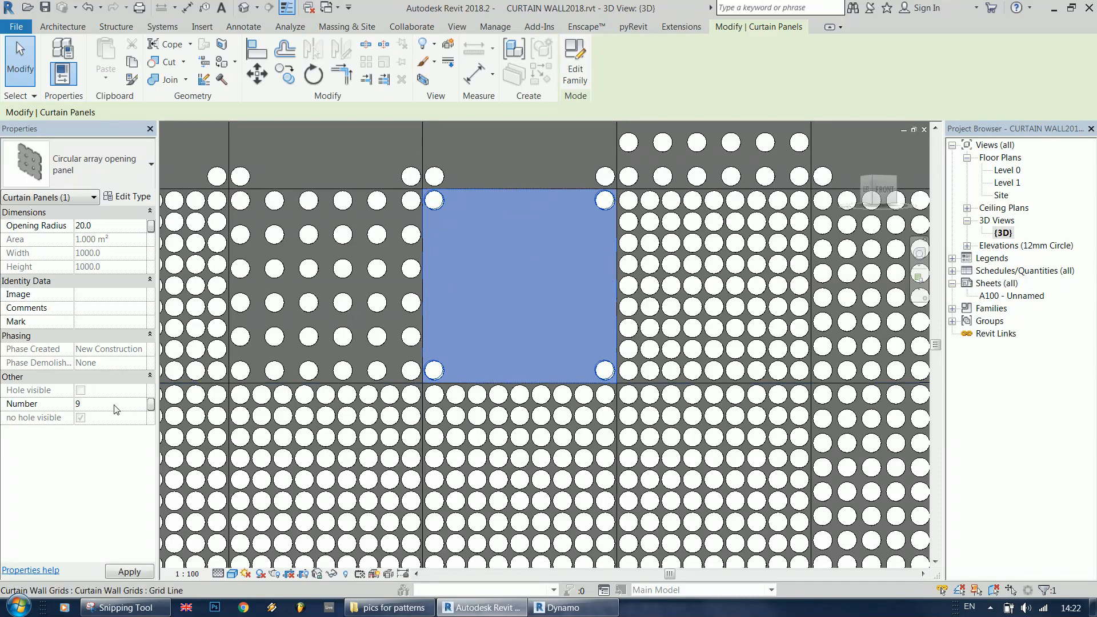
scroll(575, 315, "down", 8)
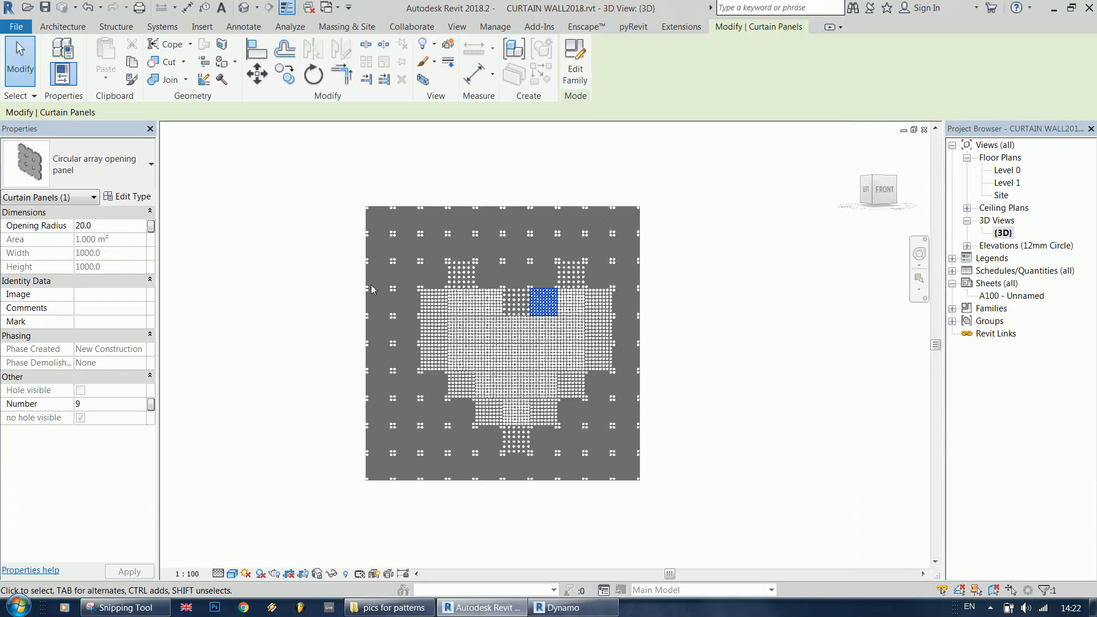
scroll(722, 313, "up", 2)
left_click(699, 326)
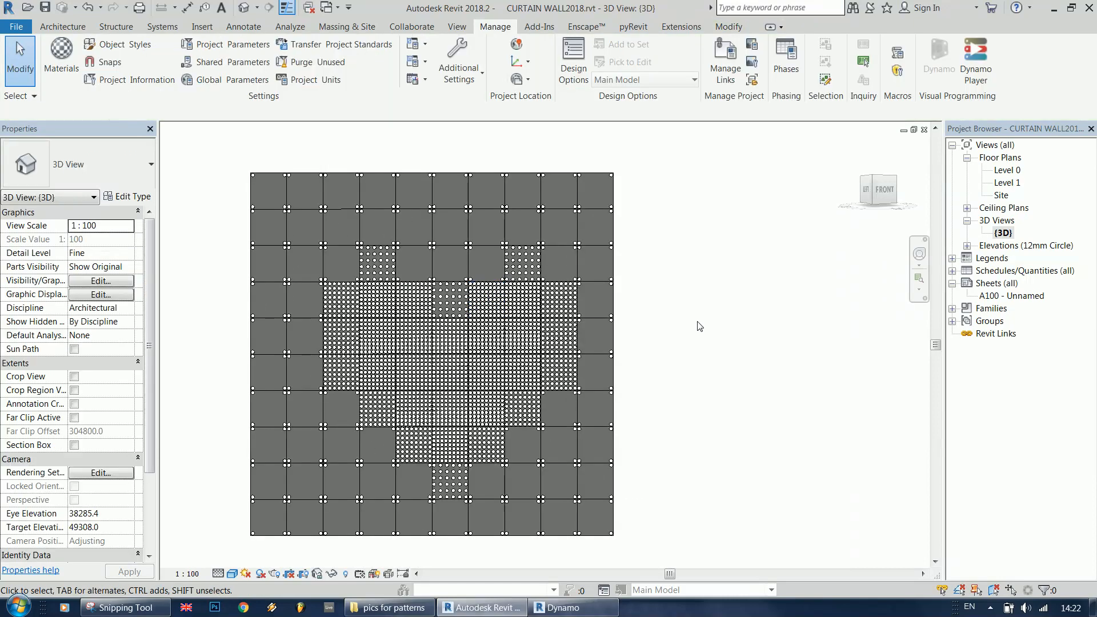
- View the pictures in the pics for patterns folder, and switch back to the Dynamo graph
left_click(394, 607)
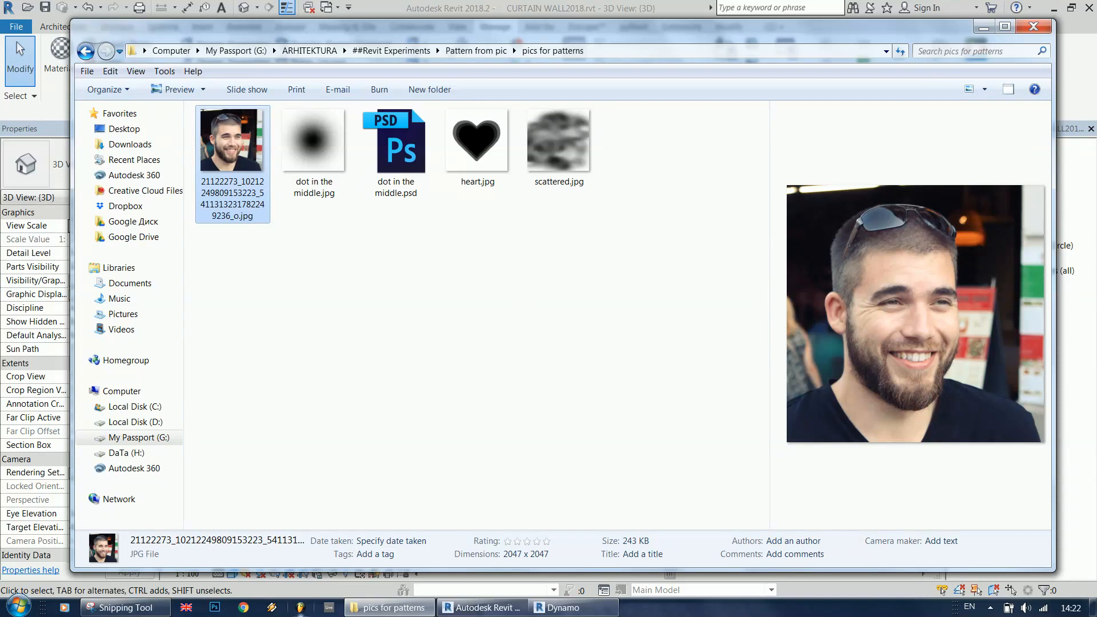
left_click(482, 607)
left_click(563, 608)
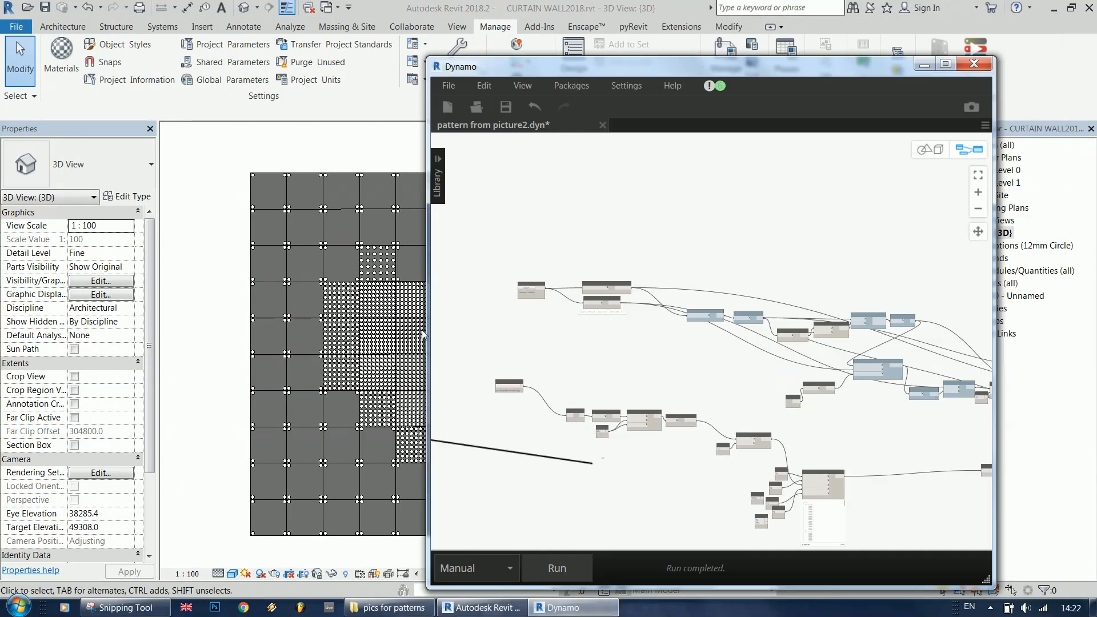
- Set the Family Types node to Circular opening curtain panel:Circular opening curtain panel
scroll(909, 296, "up", 5)
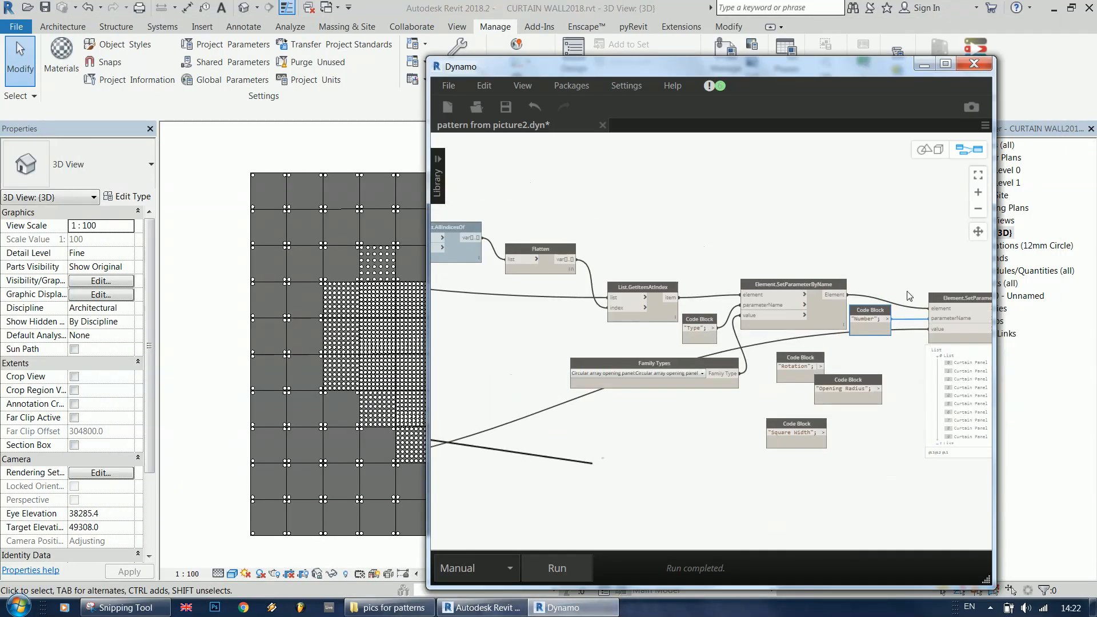
scroll(910, 296, "up", 2)
left_click(639, 373)
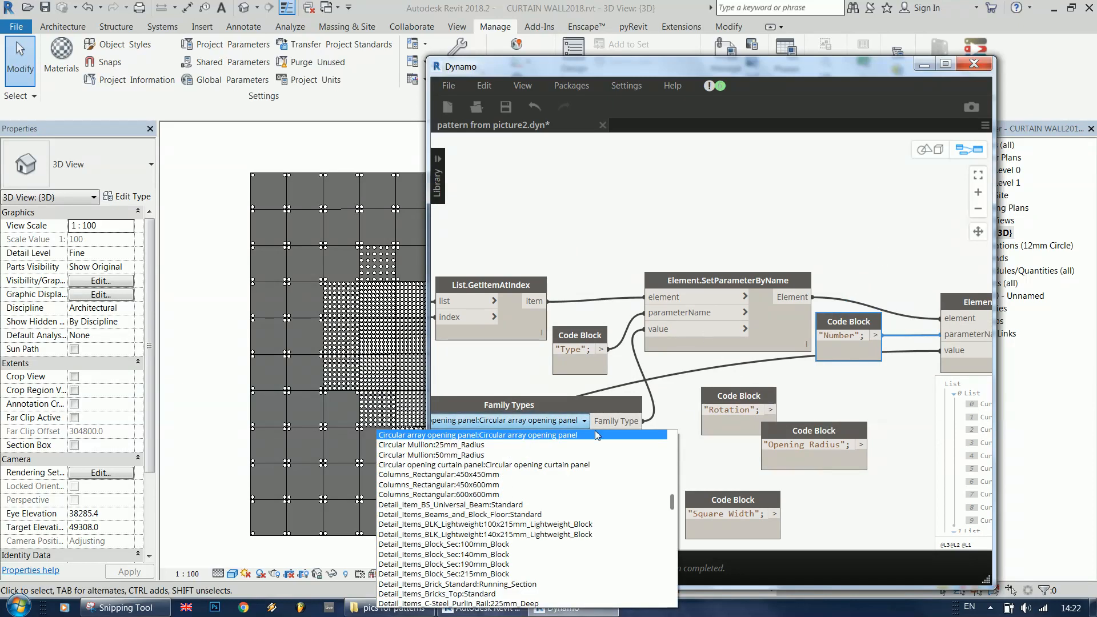
scroll(462, 450, "up", 1)
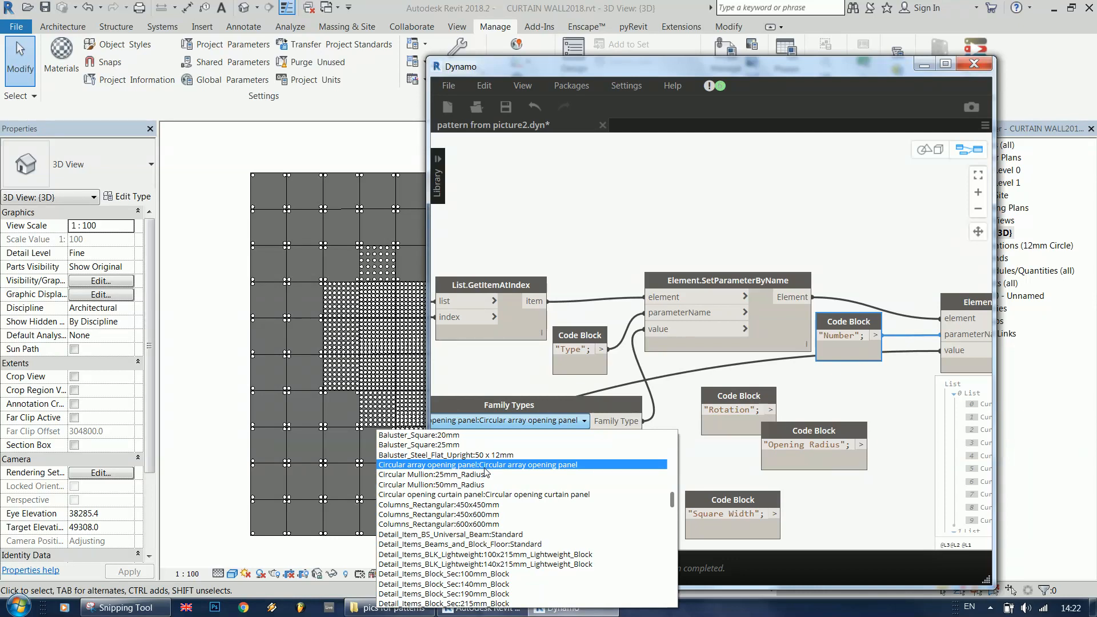
left_click(486, 494)
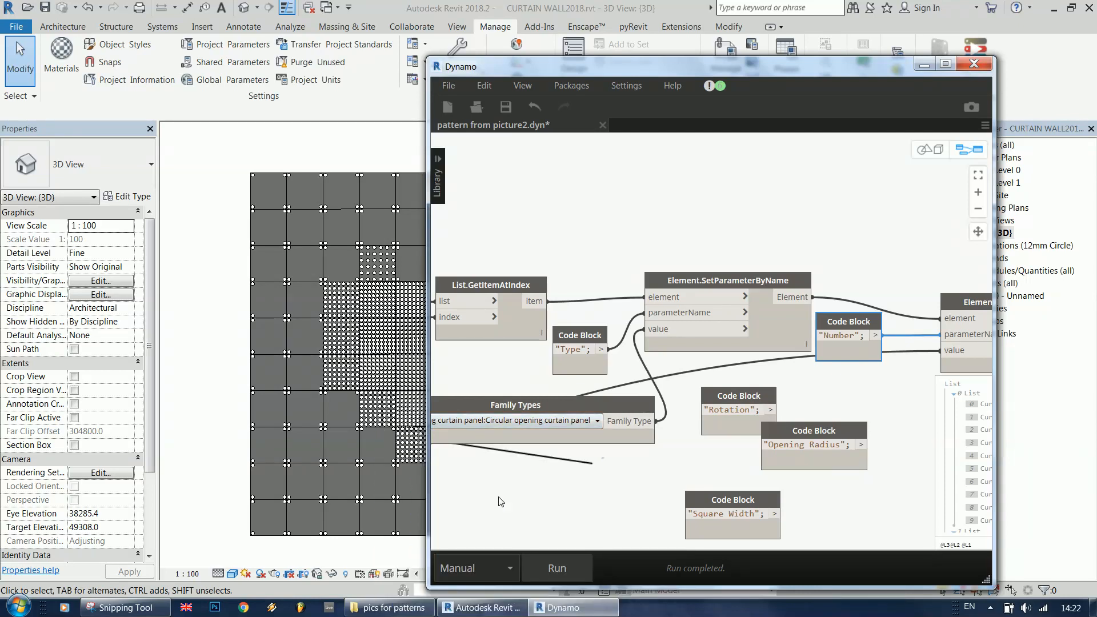
scroll(827, 214, "down", 3)
scroll(827, 214, "down", 3)
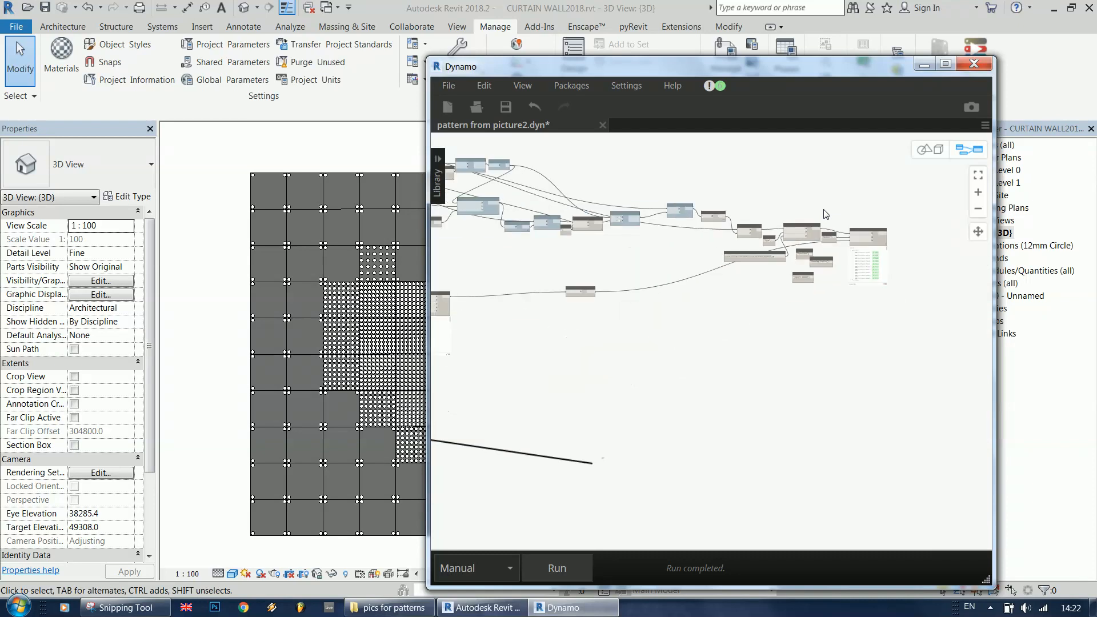
- Switch to Revit and change the perforated panel above the pattern's upper edge to the Circular opening curtain panel type
left_click(216, 236)
scroll(216, 237, "down", 2)
scroll(238, 235, "up", 3)
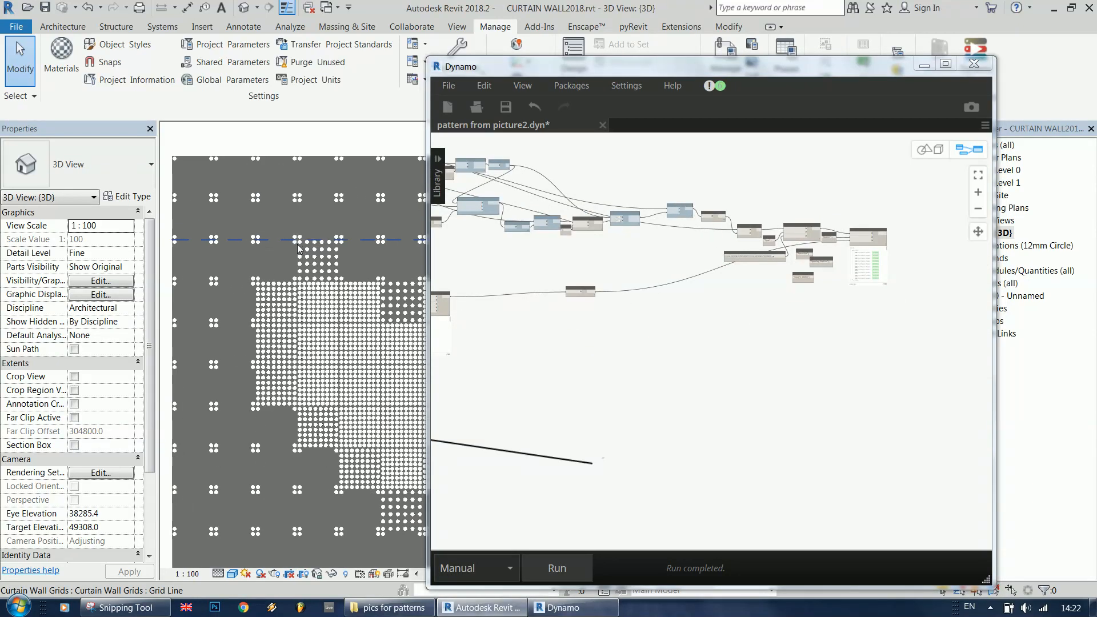
left_click(300, 262)
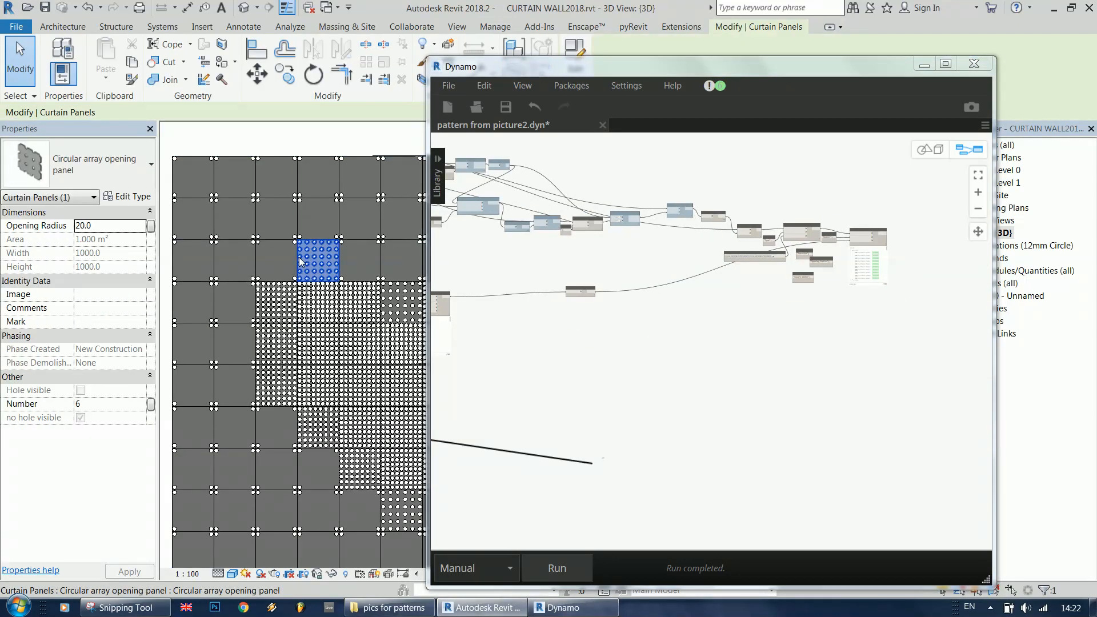
left_click(91, 167)
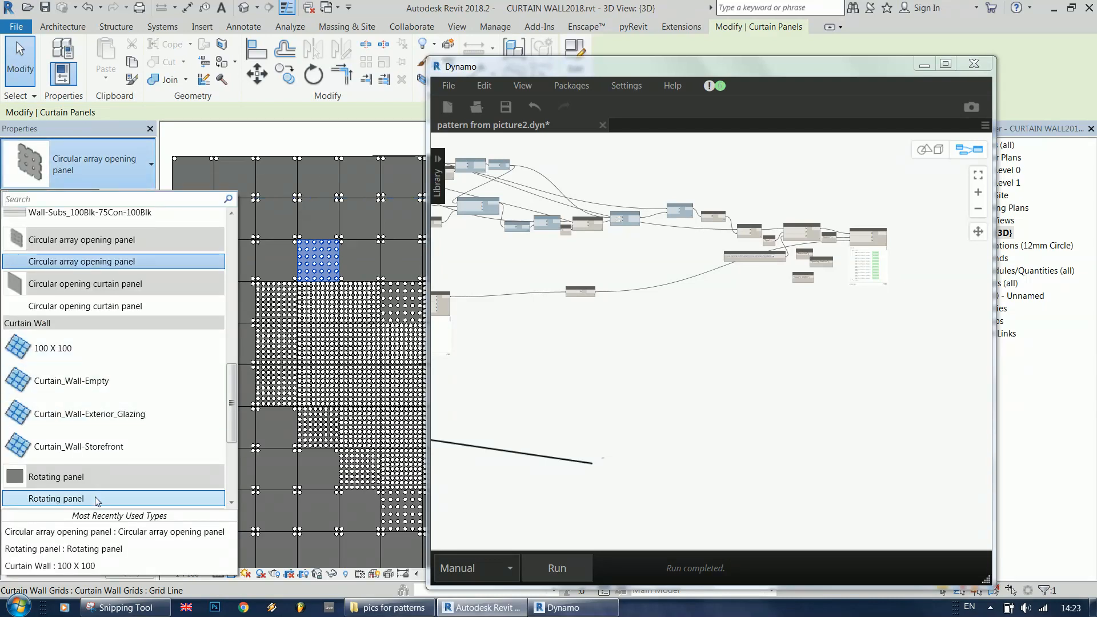
scroll(109, 378, "up", 1)
scroll(109, 378, "up", 1)
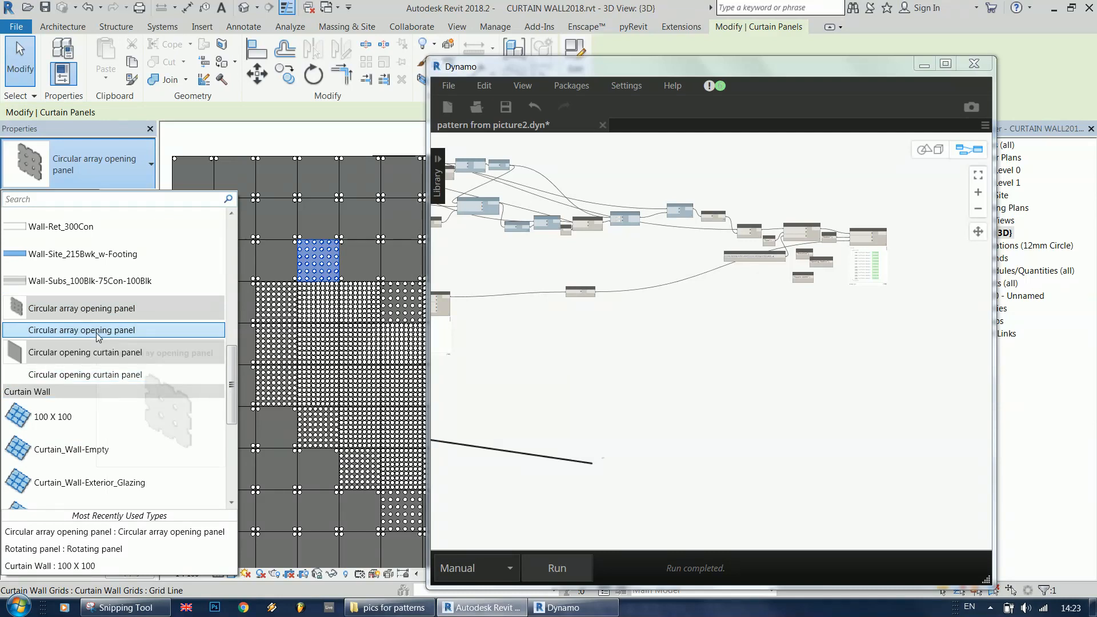
scroll(96, 333, "up", 1)
left_click(144, 479)
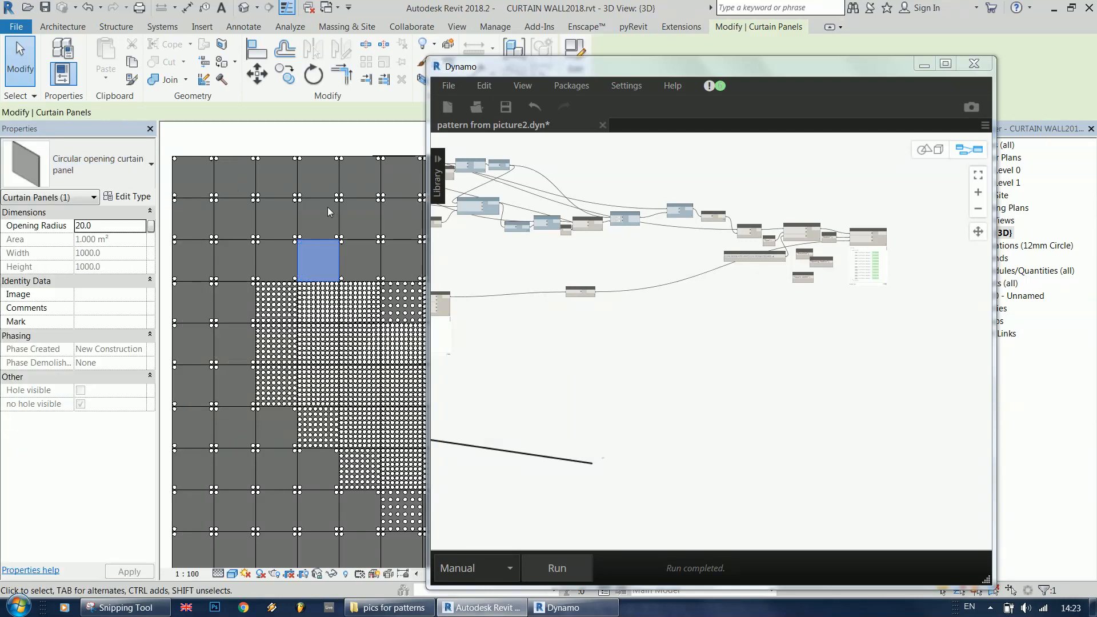
- Try Opening Radius values of 400 and 1000 on the selected curtain panel
scroll(314, 200, "up", 2)
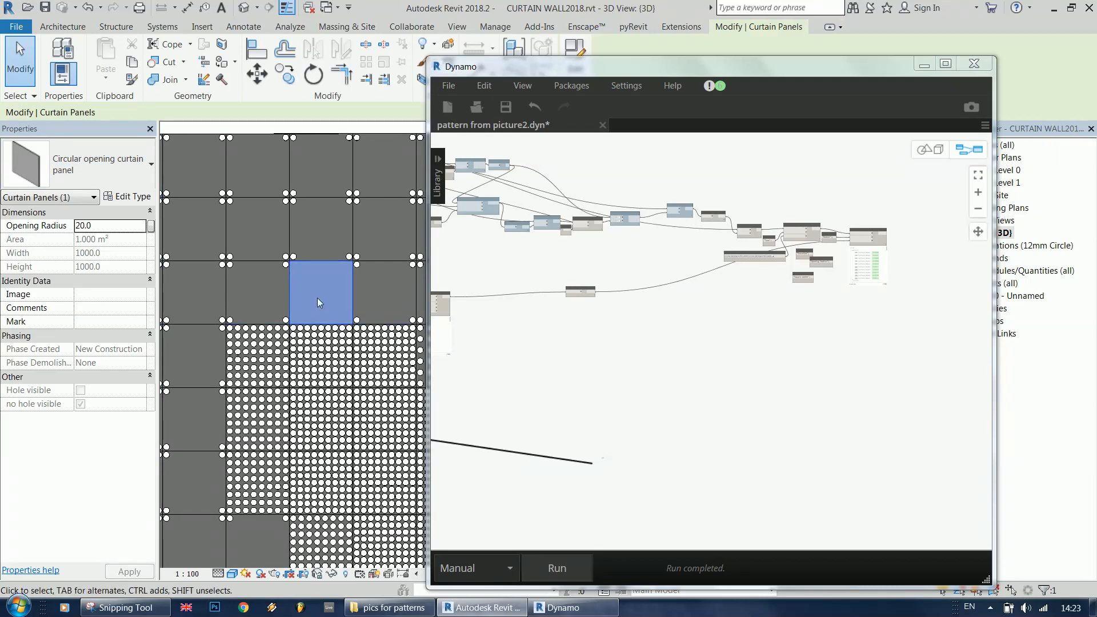
scroll(308, 296, "up", 1)
left_click(110, 226)
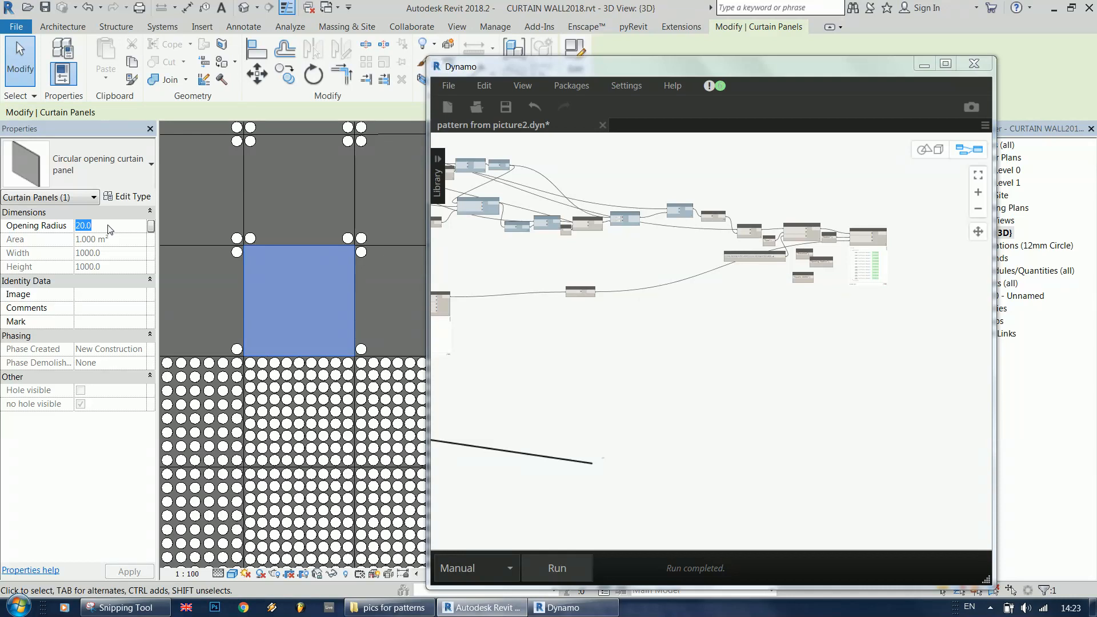
type("400")
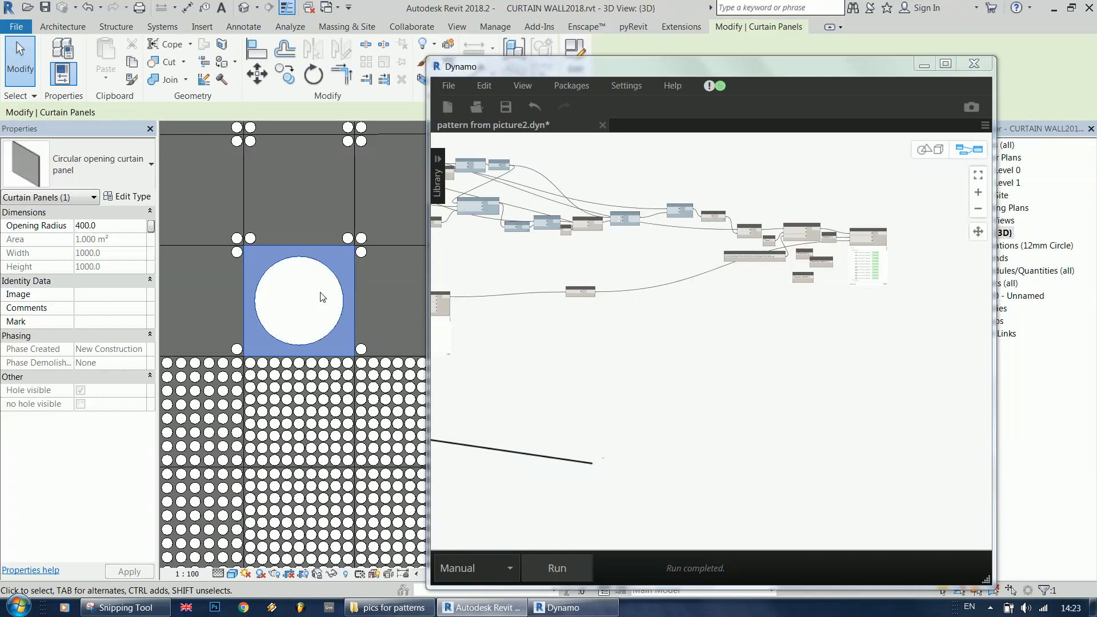
left_click(112, 228)
type("100")
key("Return")
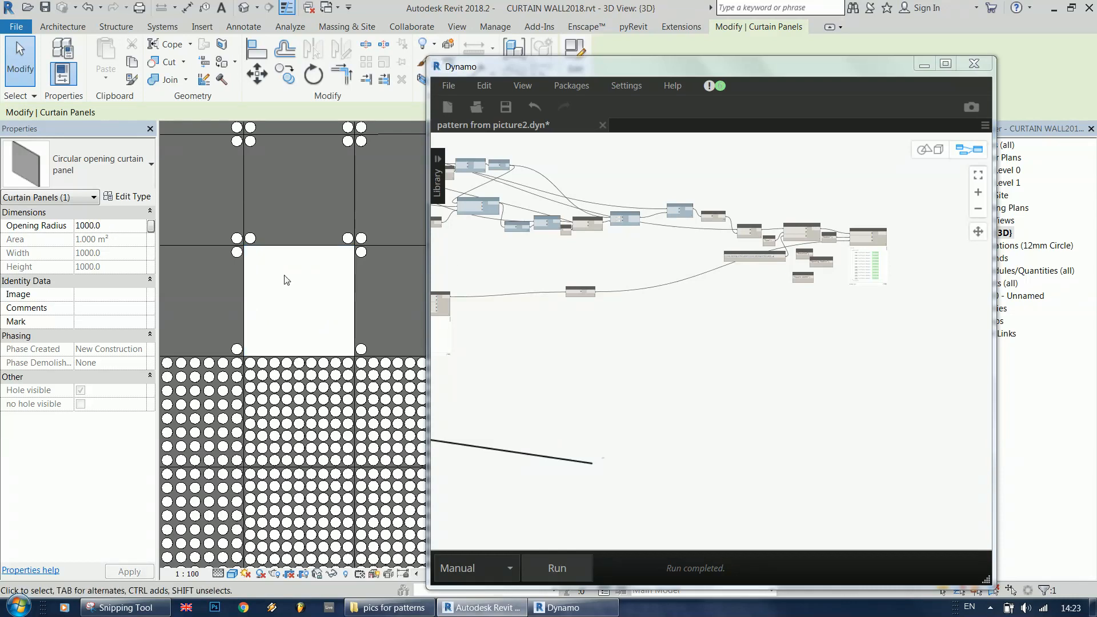
- Set the selected curtain panel's Opening Radius to 100
left_click(129, 228)
left_click(133, 229)
type("100")
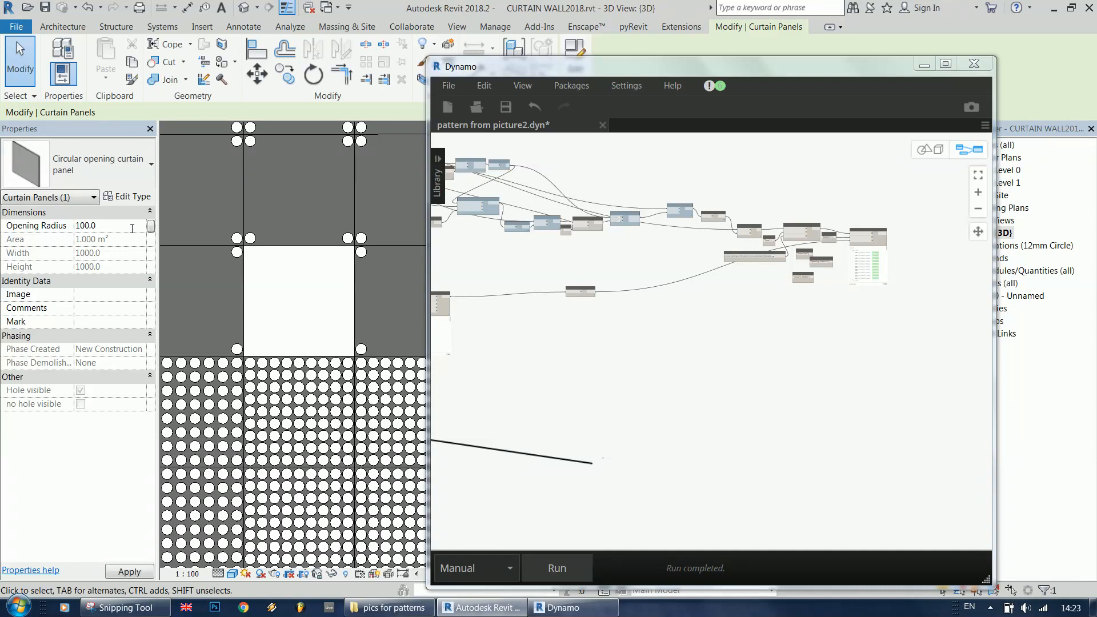
scroll(295, 240, "down", 2)
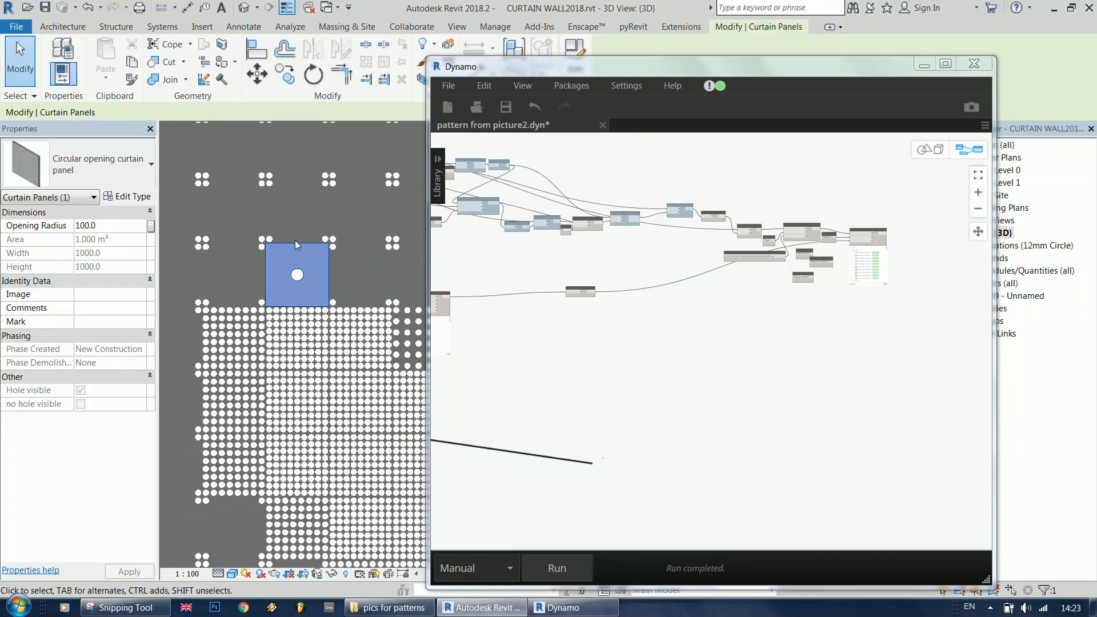
scroll(294, 256, "up", 2)
- Switch back to the Dynamo graph and examine the MapTo range inputs and the Math.Round output list
left_click(638, 375)
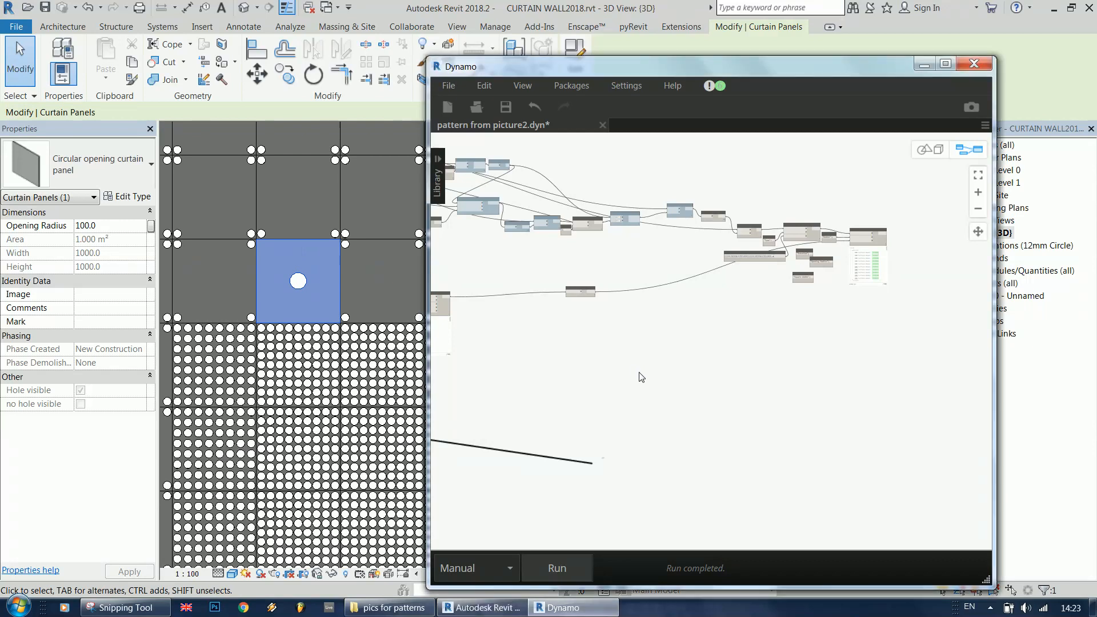
scroll(760, 372, "down", 5)
scroll(740, 408, "up", 3)
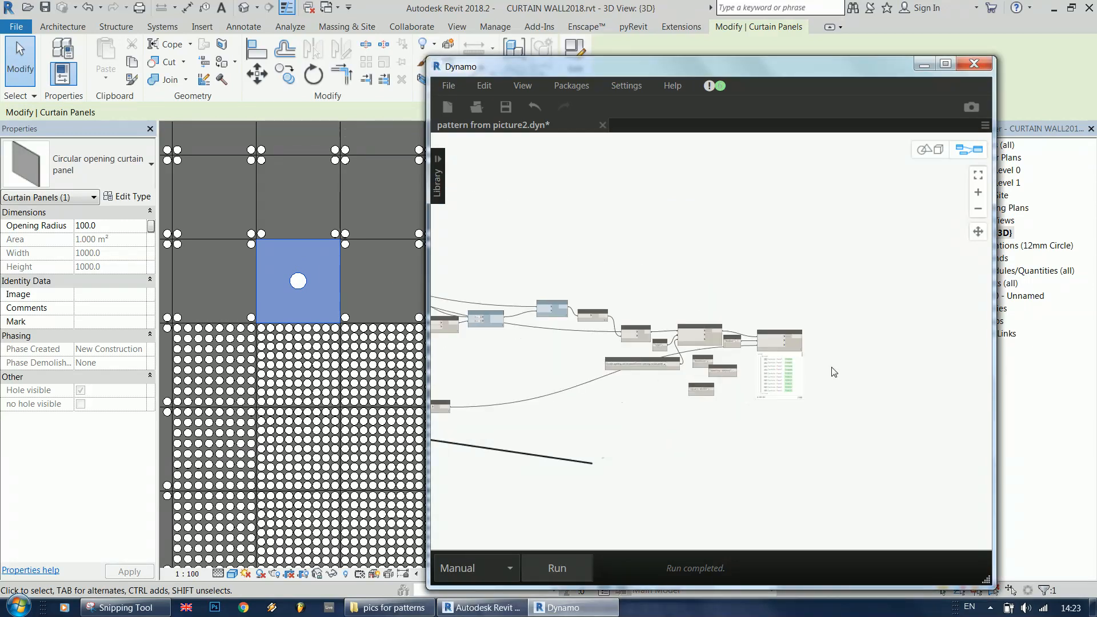
scroll(648, 409, "up", 6)
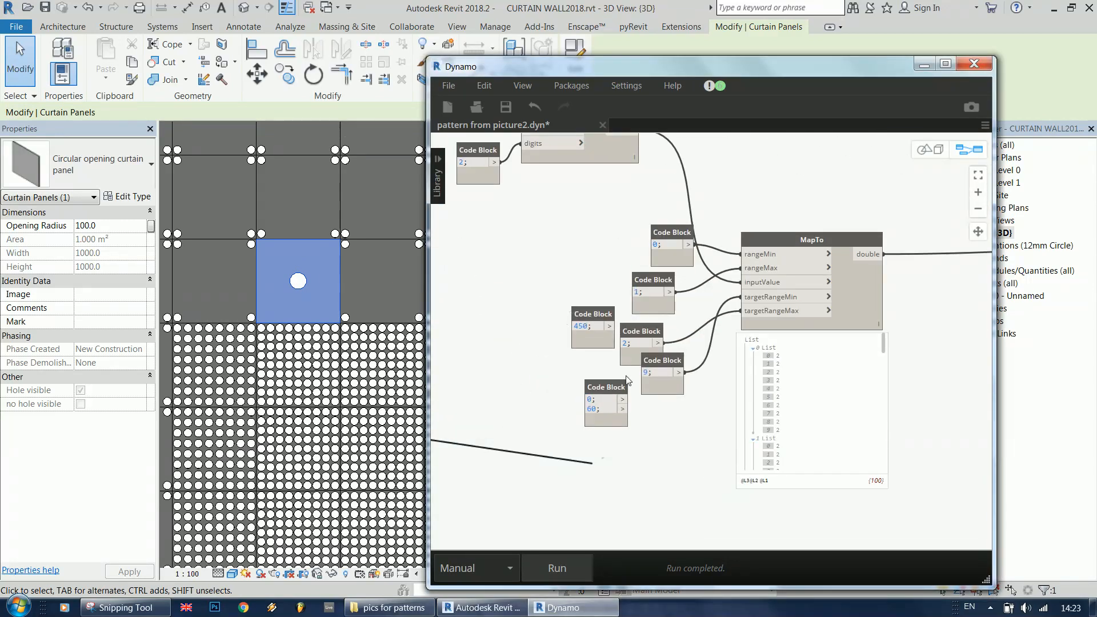
scroll(656, 423, "up", 1)
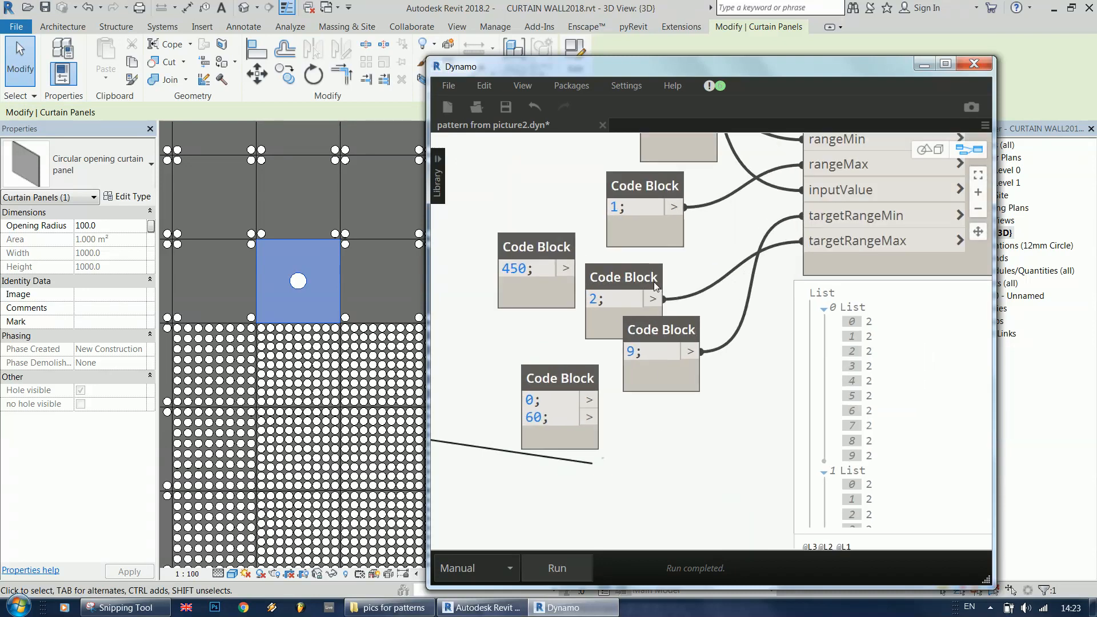
scroll(646, 332, "down", 5)
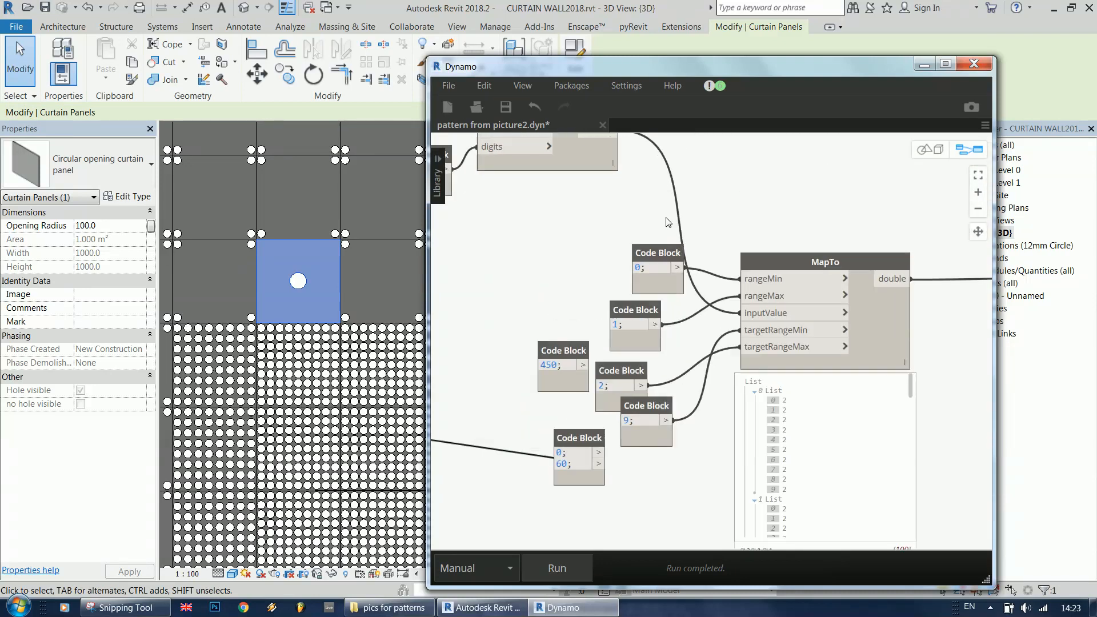
scroll(616, 206, "up", 3)
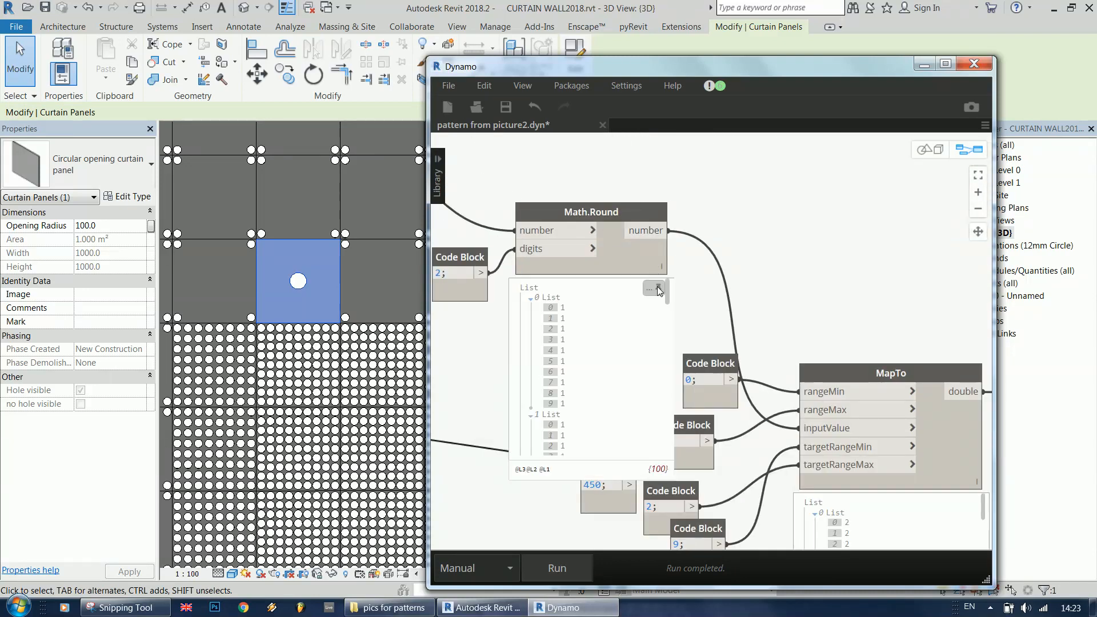
left_click(660, 319)
scroll(611, 340, "down", 8)
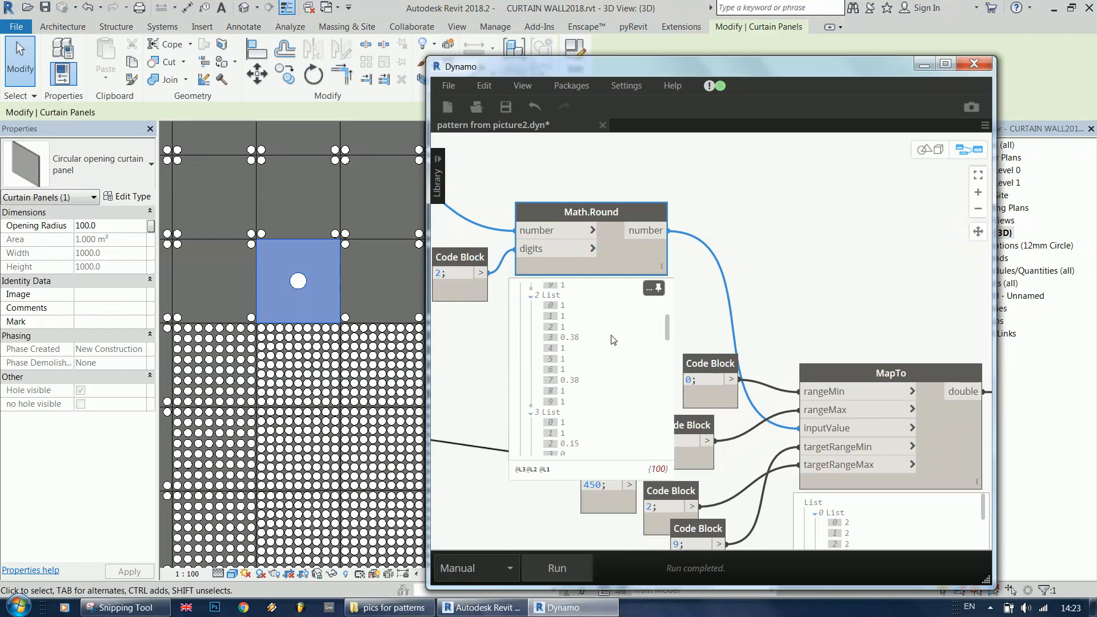
scroll(612, 339, "down", 10)
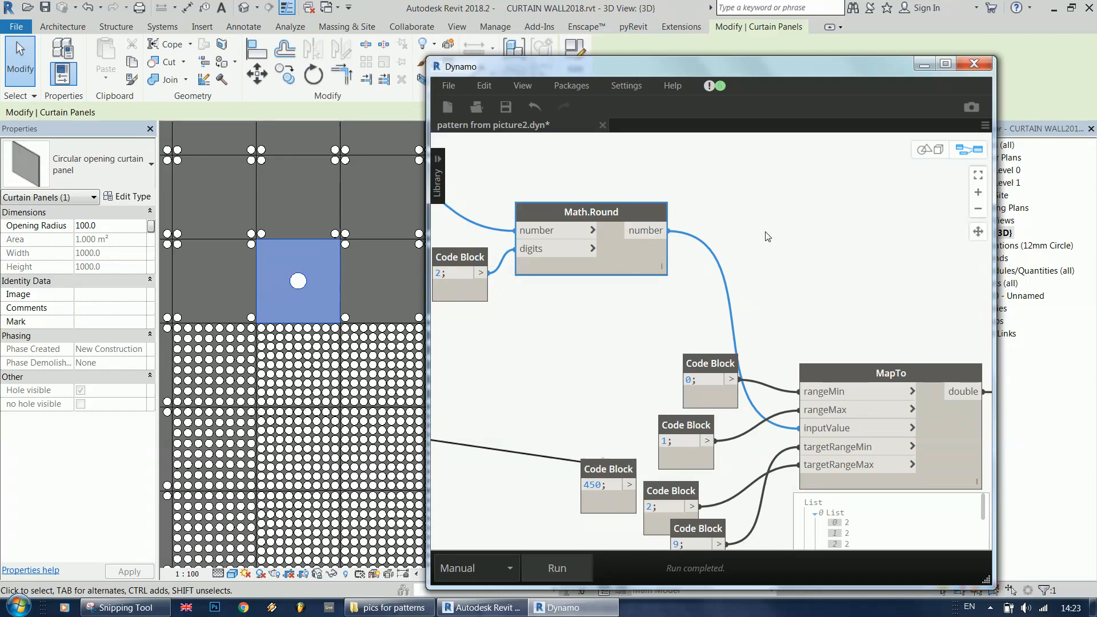
- Reposition the code block holding 2 just above the code block holding 9, beside the MapTo node
scroll(849, 318, "down", 4)
left_click_drag(817, 316, 824, 316)
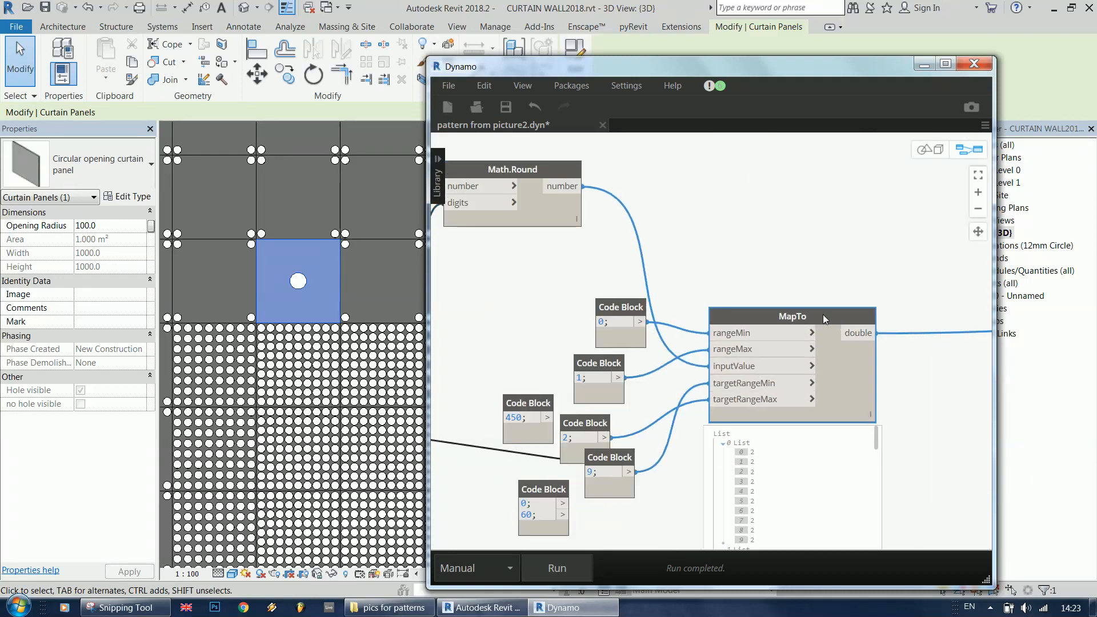
left_click_drag(599, 419, 636, 432)
scroll(784, 243, "down", 3)
left_click_drag(637, 203, 633, 207)
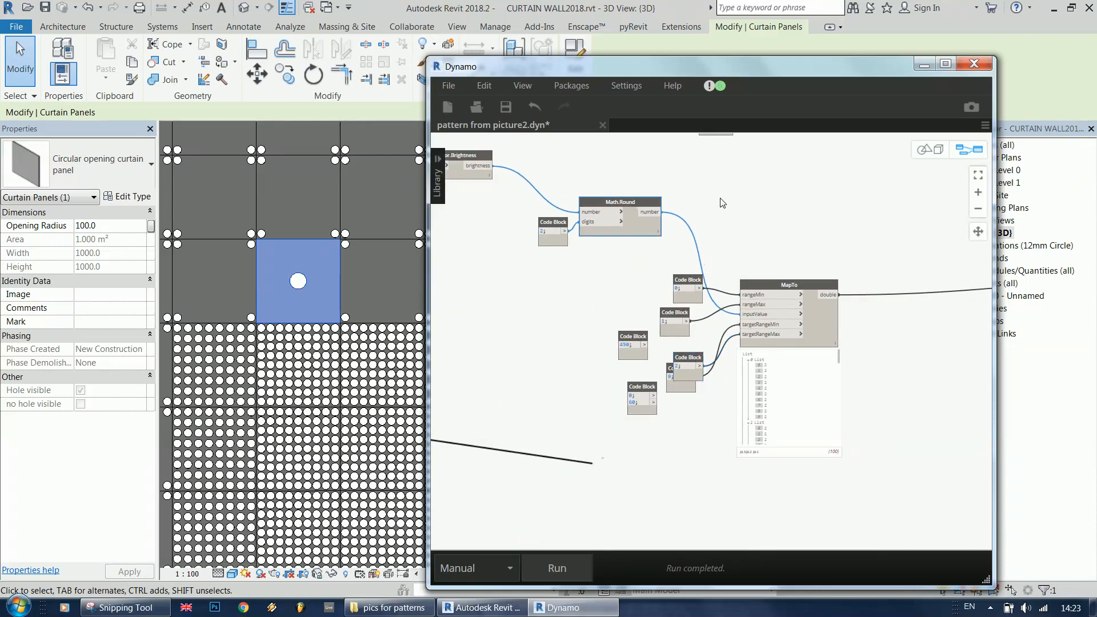
scroll(789, 286, "up", 2)
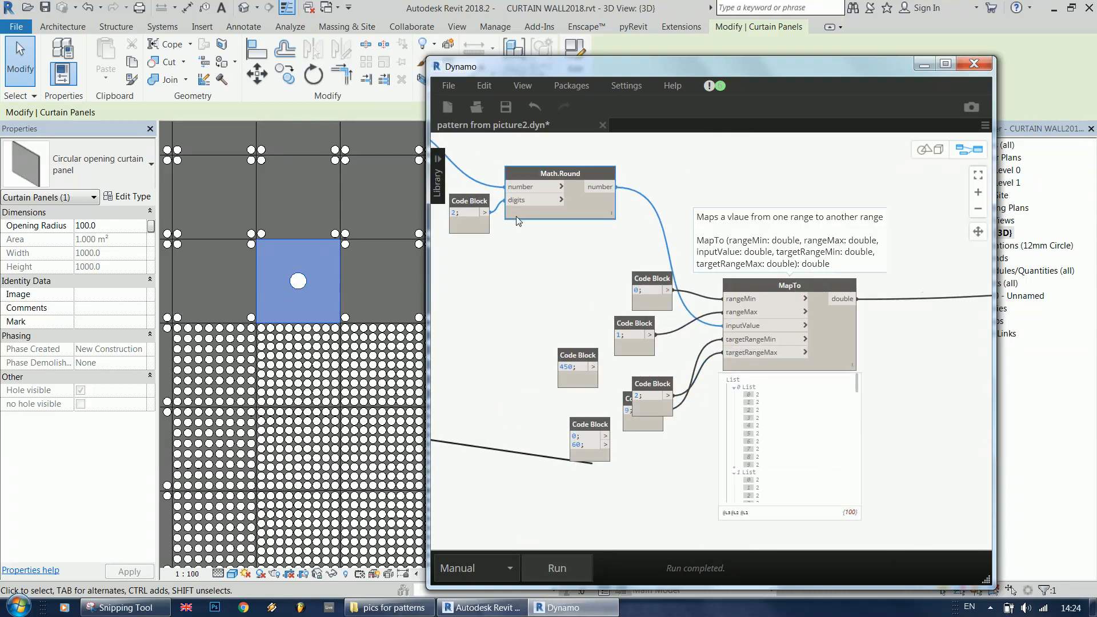
scroll(613, 372, "up", 5)
left_click_drag(613, 372, 597, 334)
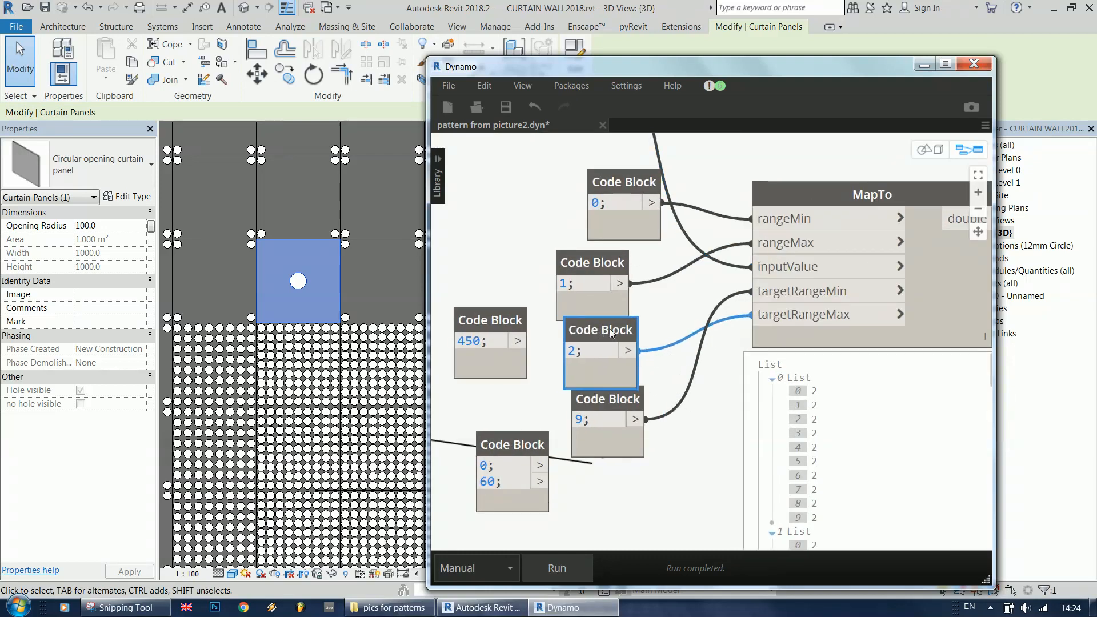
- Connect the 450 code block to MapTo's targetRangeMax and the 0 output of the two-line code block to targetRangeMin
left_click(513, 324)
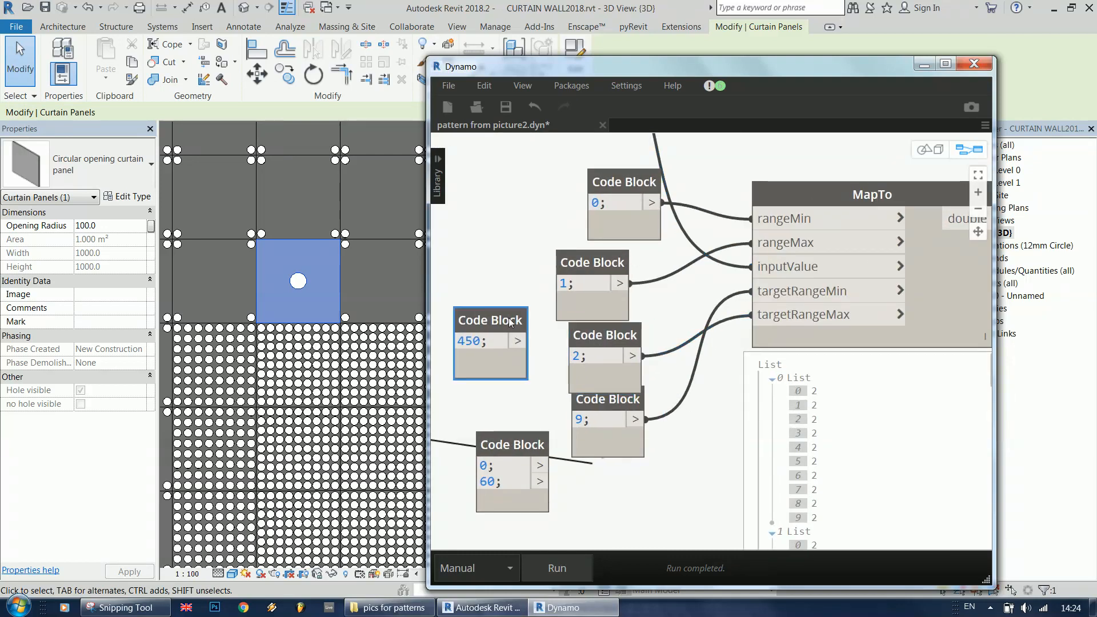
left_click_drag(518, 341, 787, 320)
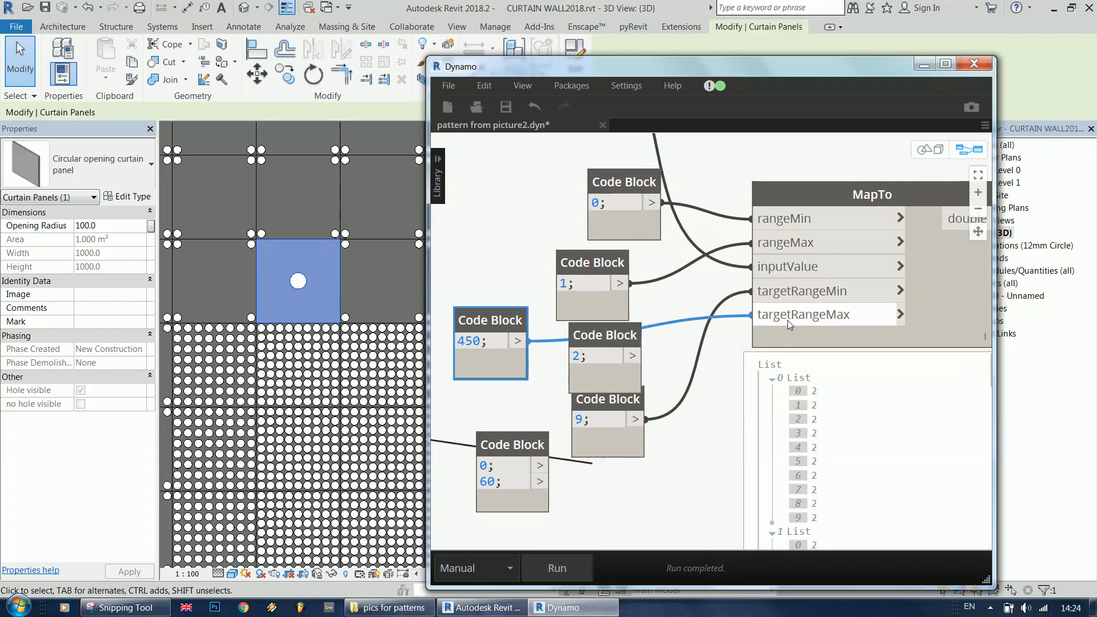
left_click_drag(515, 448, 499, 424)
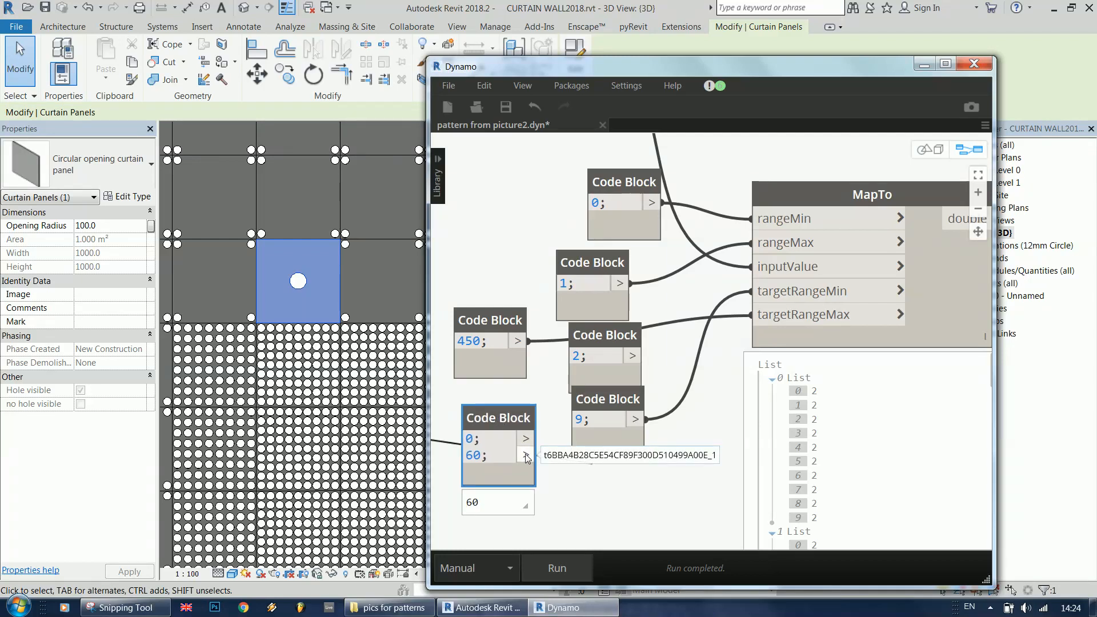
left_click_drag(526, 438, 797, 291)
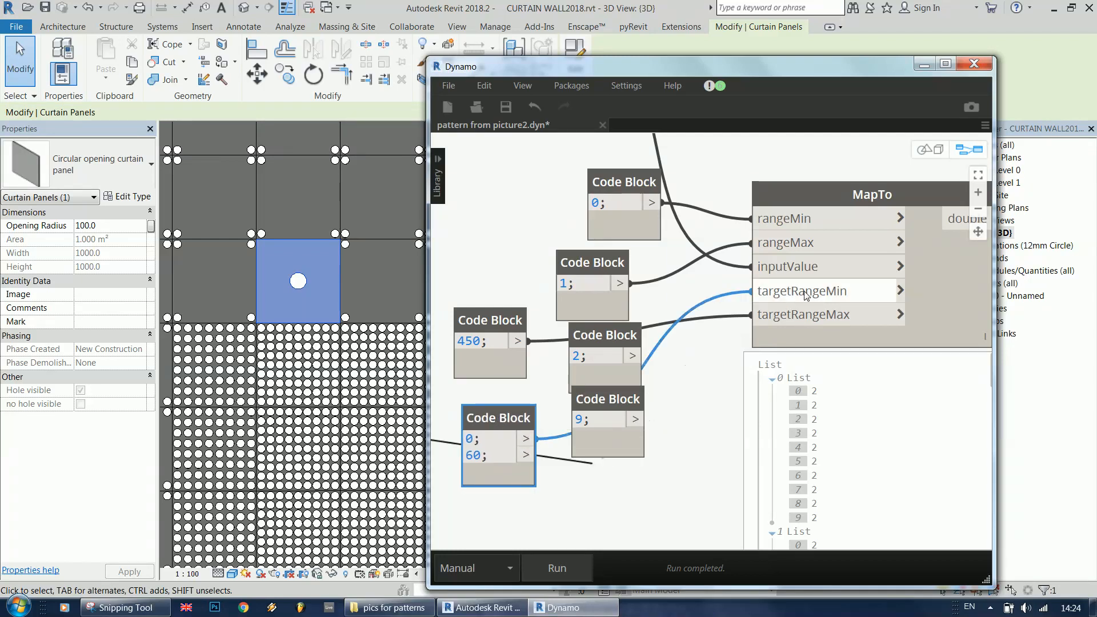
- Run the graph, deselect the curtain panel in Revit, and review the MapTo output list
scroll(677, 298, "down", 1)
scroll(674, 299, "down", 2)
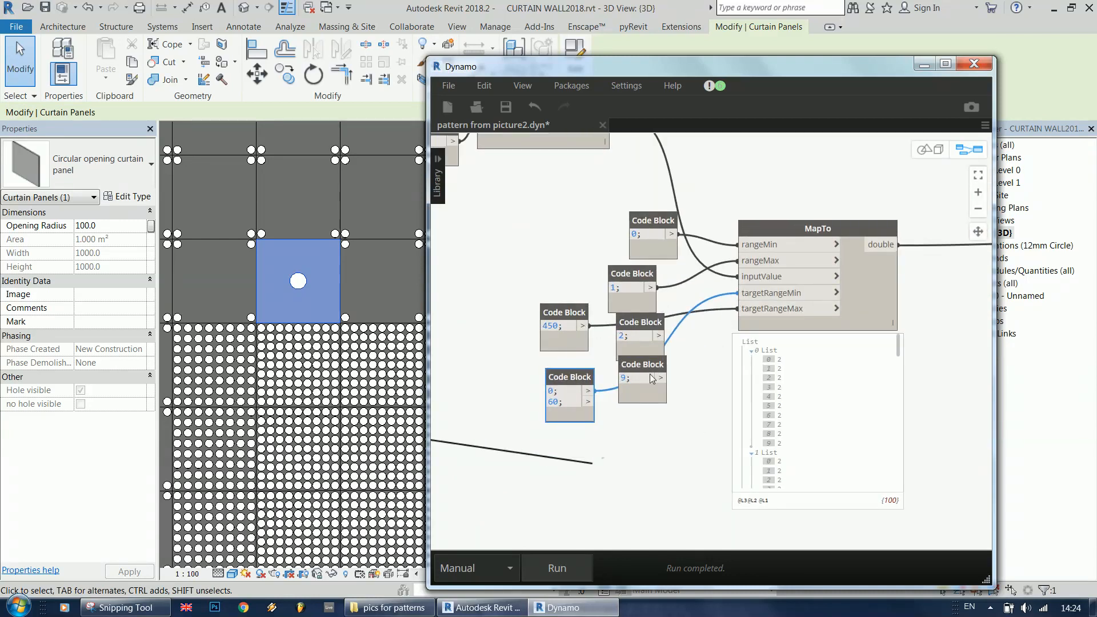
left_click(557, 568)
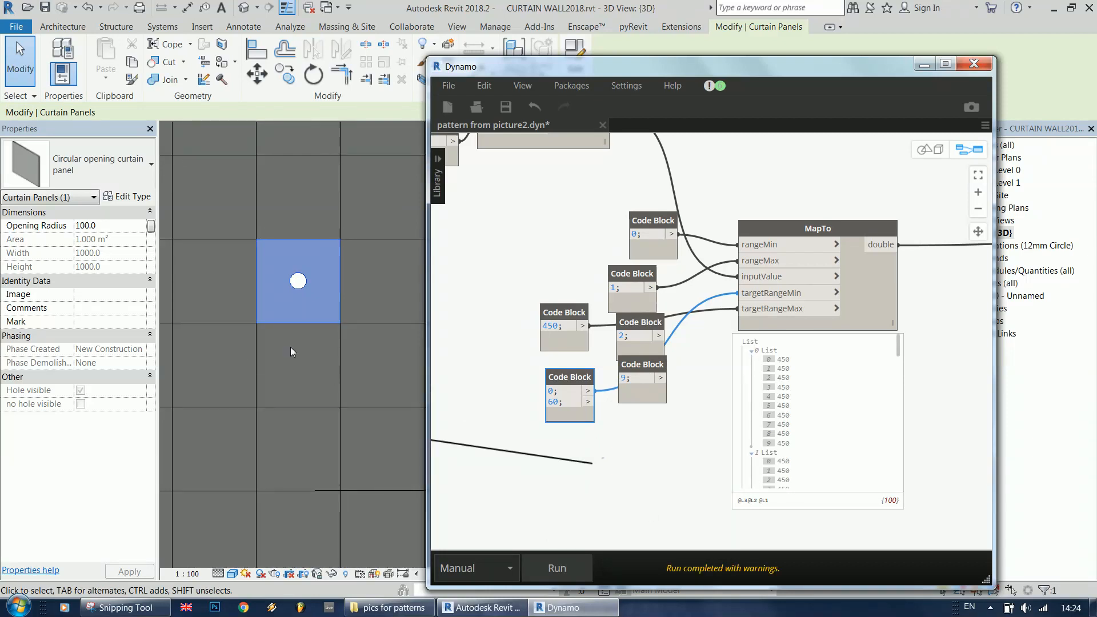
key("Escape")
scroll(291, 351, "down", 5)
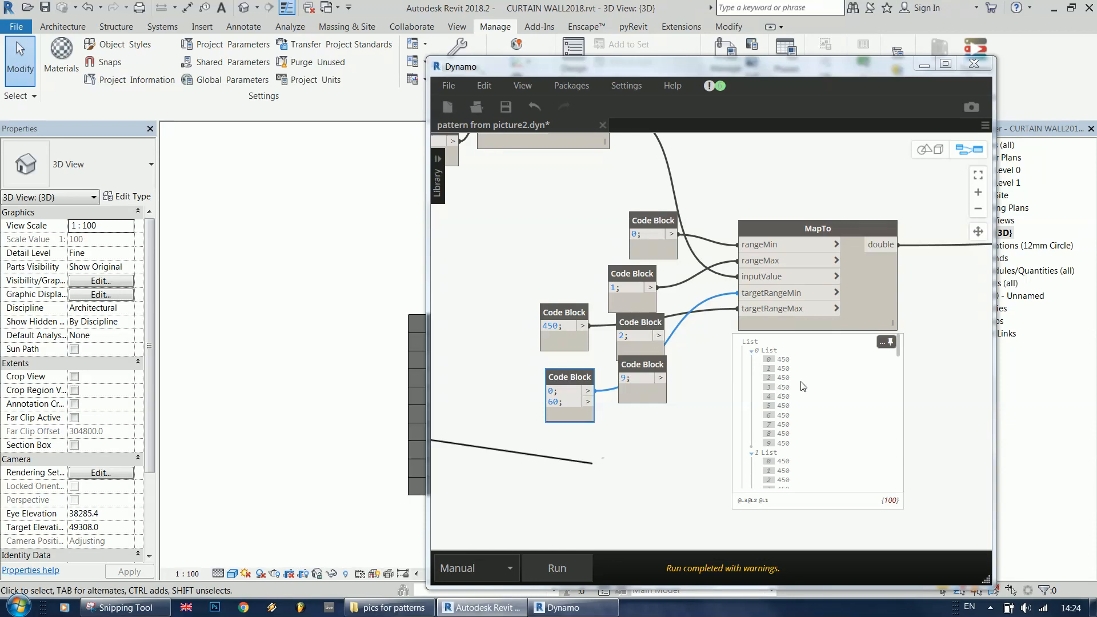
left_click_drag(898, 352, 899, 502)
scroll(894, 485, "up", 5)
scroll(668, 372, "up", 4)
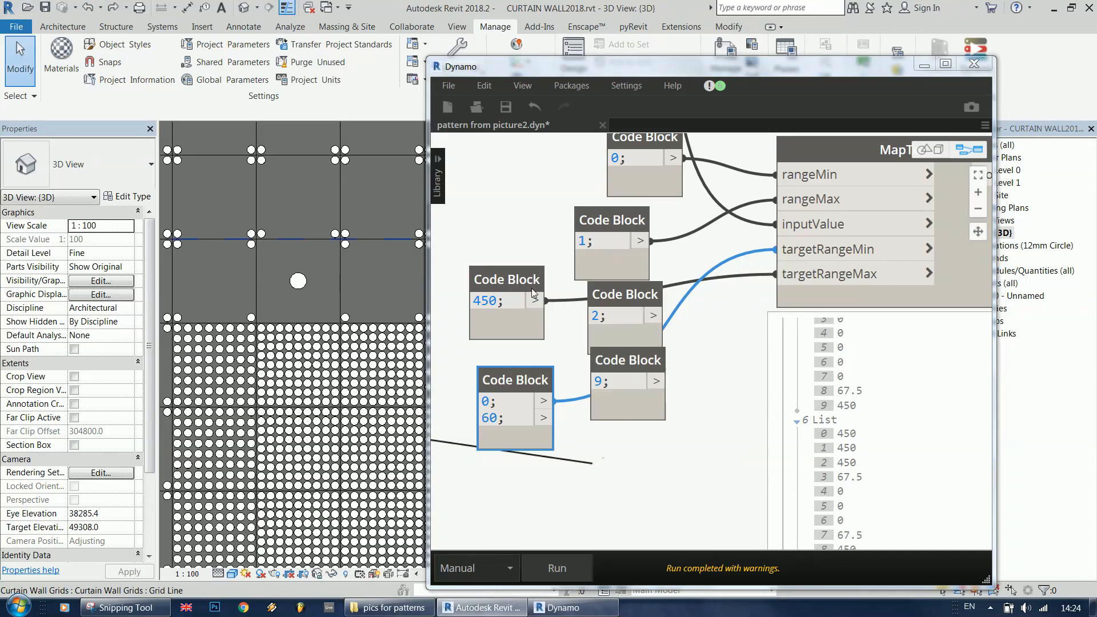
- Add a code block with the value 20, connect it to MapTo's targetRangeMin, and run the graph
double_click(693, 379)
left_click_drag(716, 368, 661, 478)
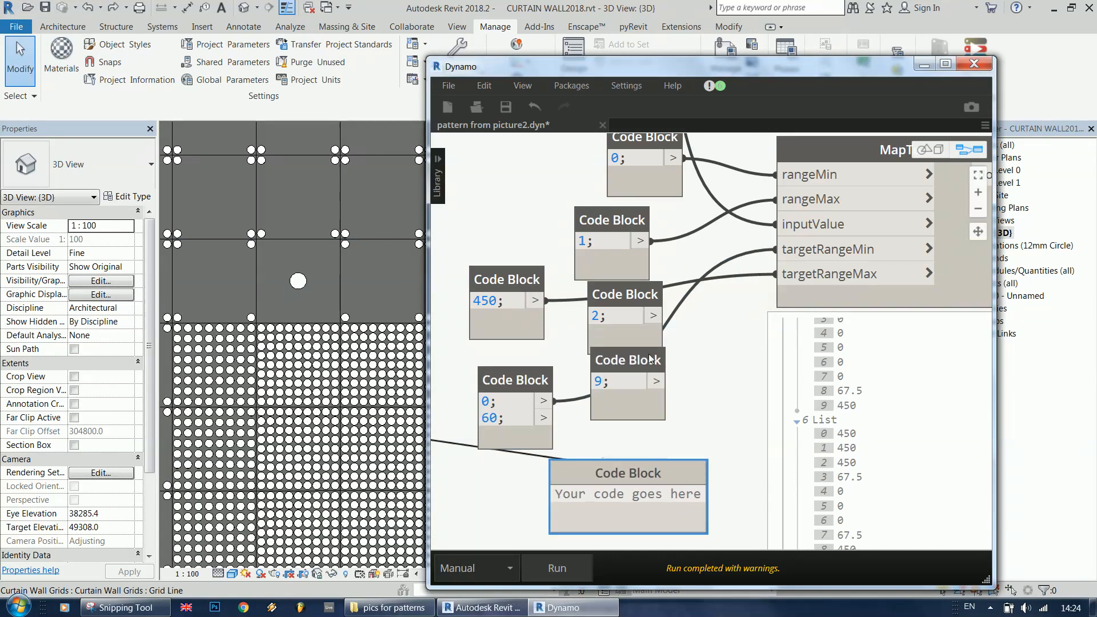
type("20")
left_click(643, 485)
left_click_drag(612, 494, 779, 249)
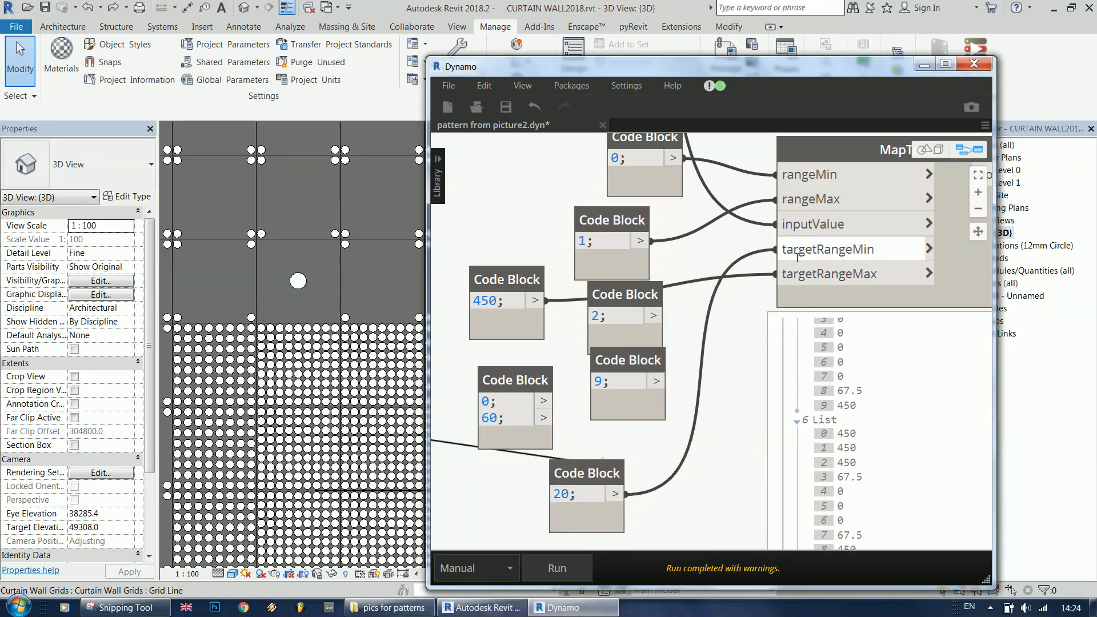
left_click(557, 568)
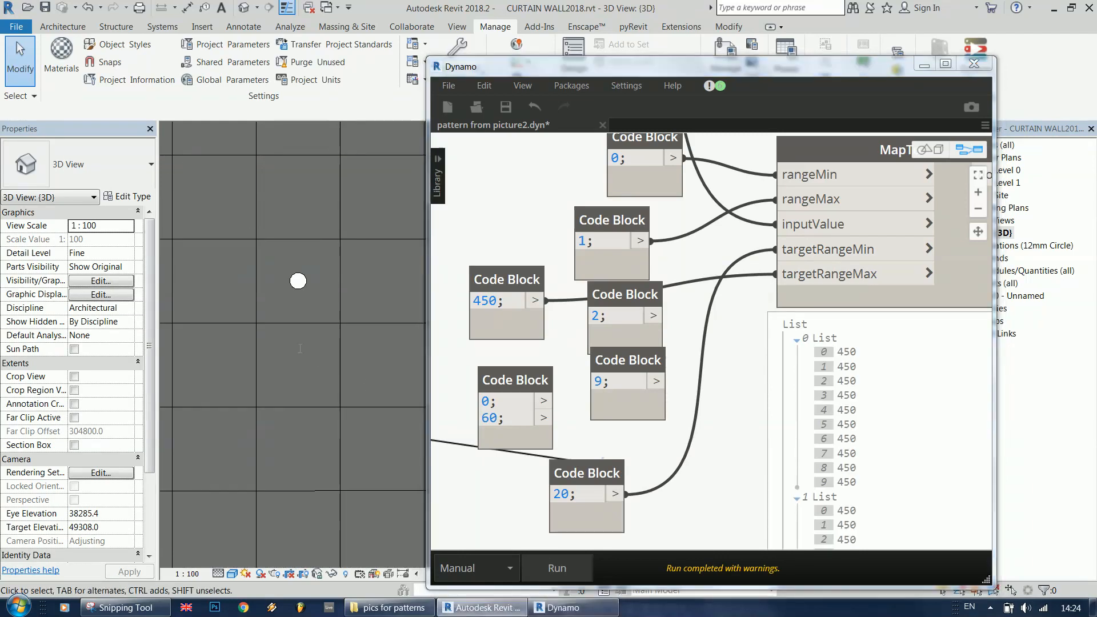
scroll(242, 294, "down", 6)
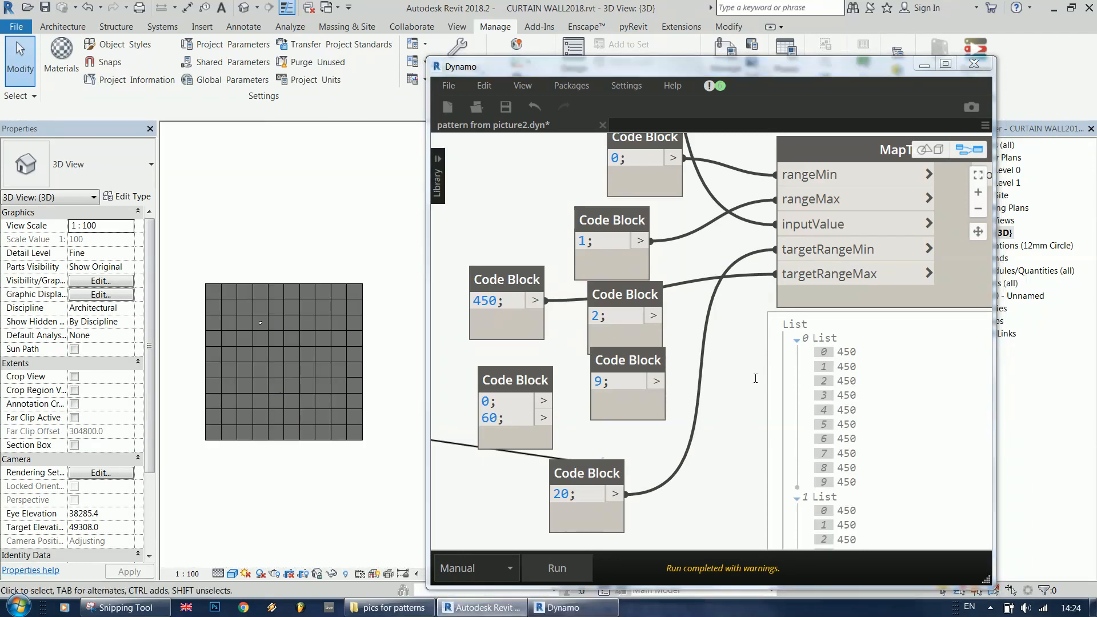
- Review the rest of the MapTo output list and reposition the 20, 450, 2 and 9 code blocks beside the node without overlaps
scroll(843, 385, "down", 20)
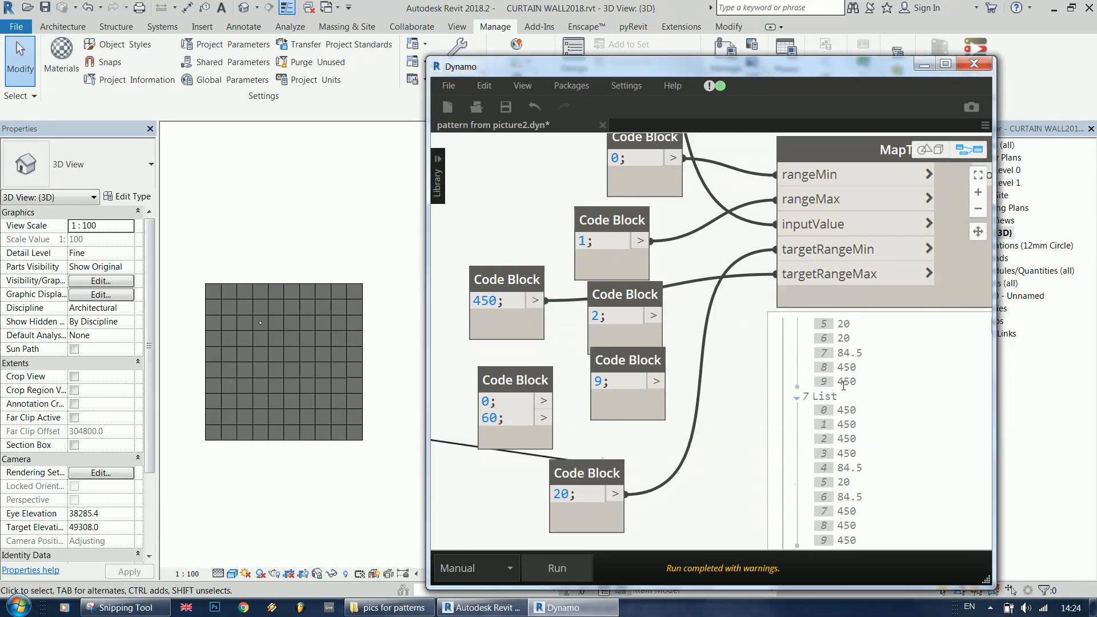
scroll(843, 385, "down", 8)
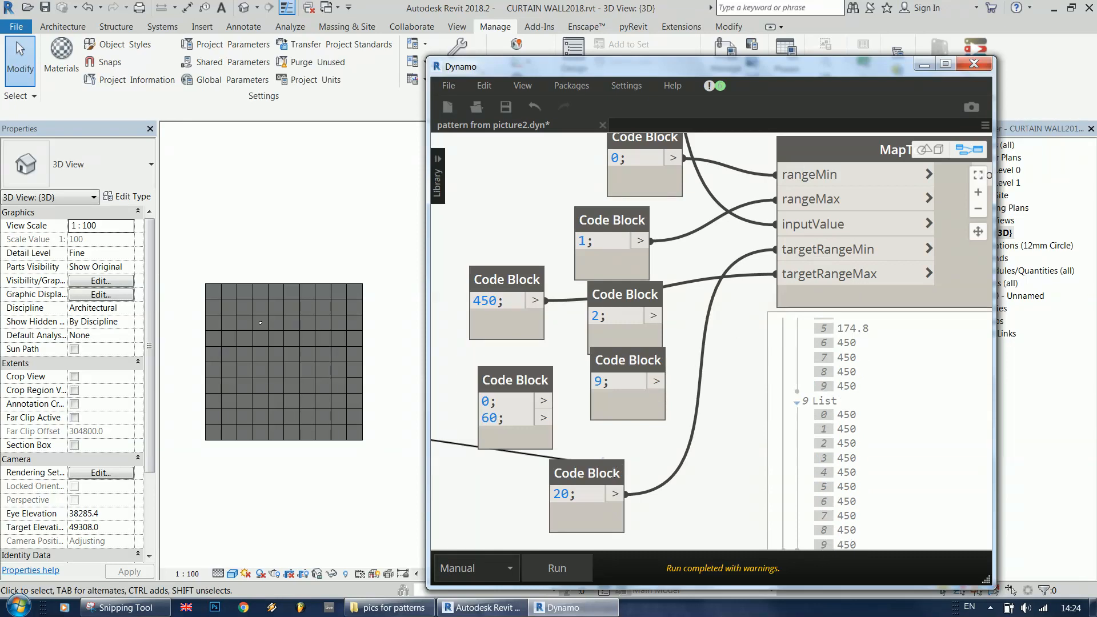
left_click_drag(613, 470, 688, 394)
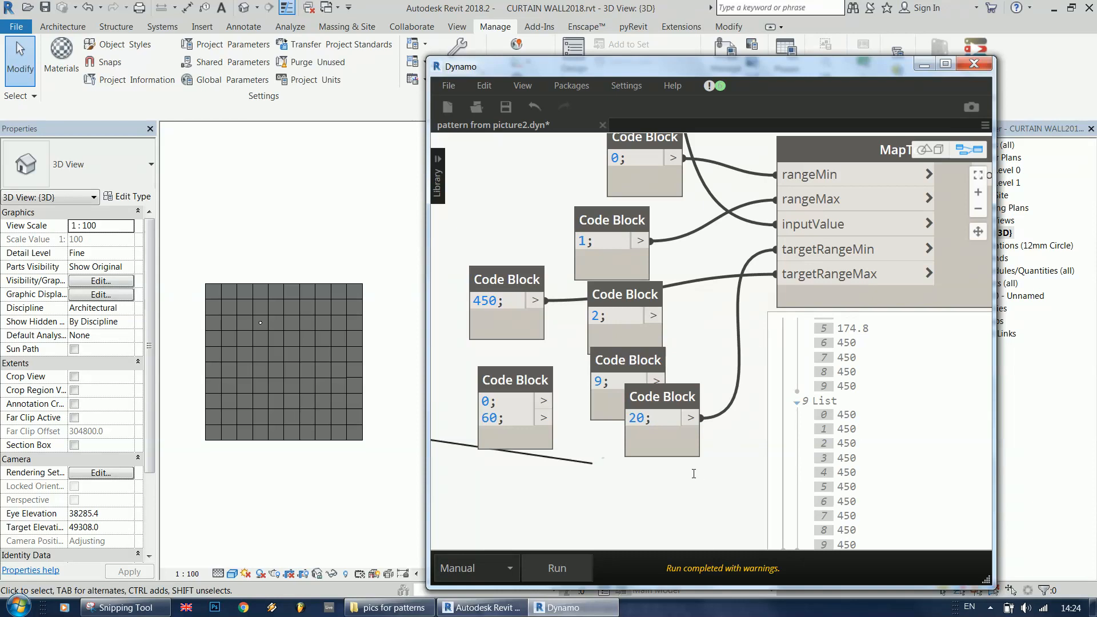
scroll(694, 474, "down", 5)
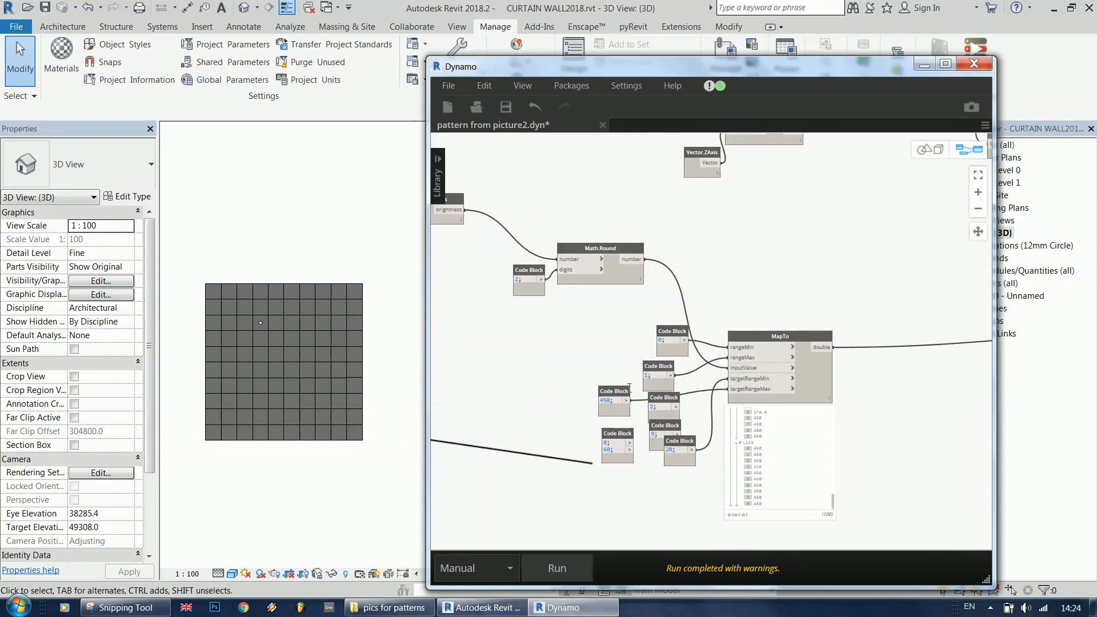
left_click(609, 400)
left_click_drag(652, 398, 558, 407)
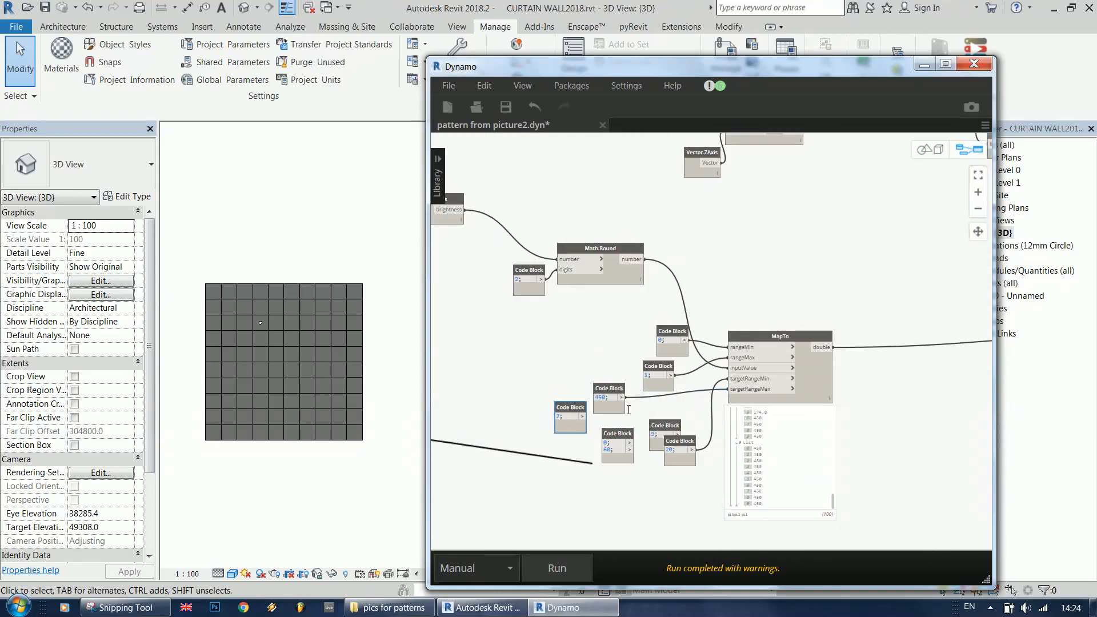
left_click_drag(677, 422, 594, 442)
- Check the Math.Round output list and slightly reposition the final Element.SetParameterByName node and the "Number" code block
left_click(634, 251)
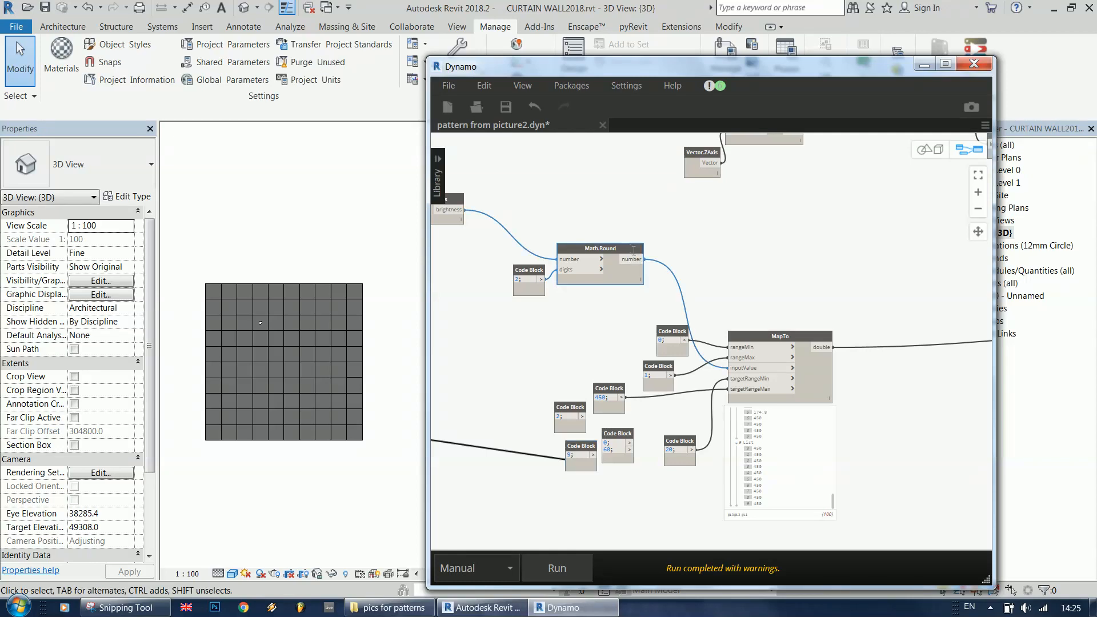
mouse_move(639, 292)
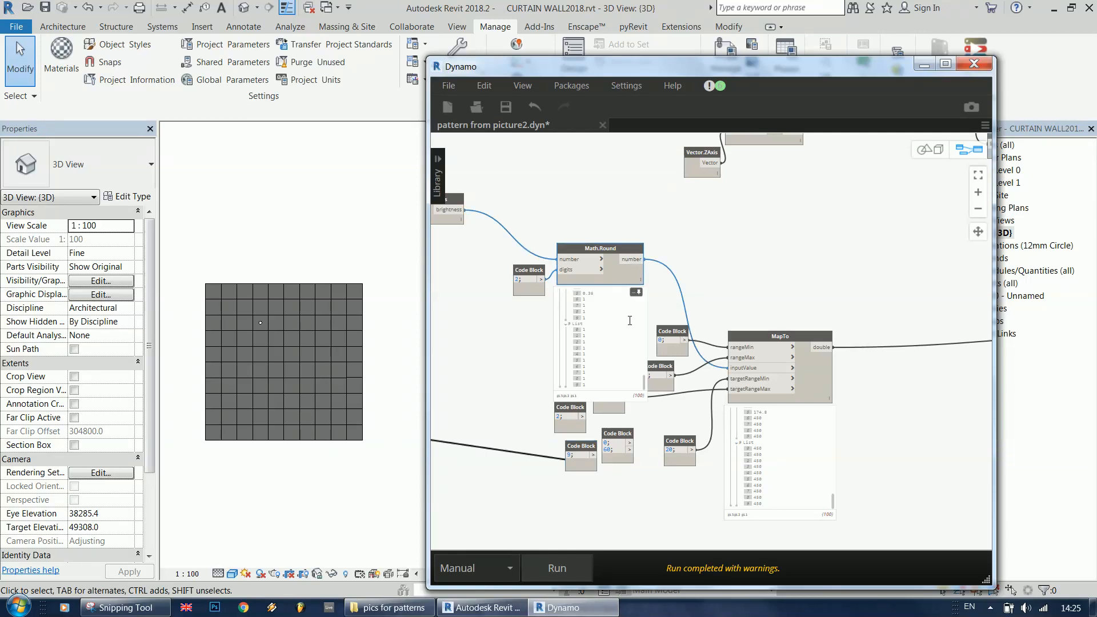
scroll(732, 274, "down", 8)
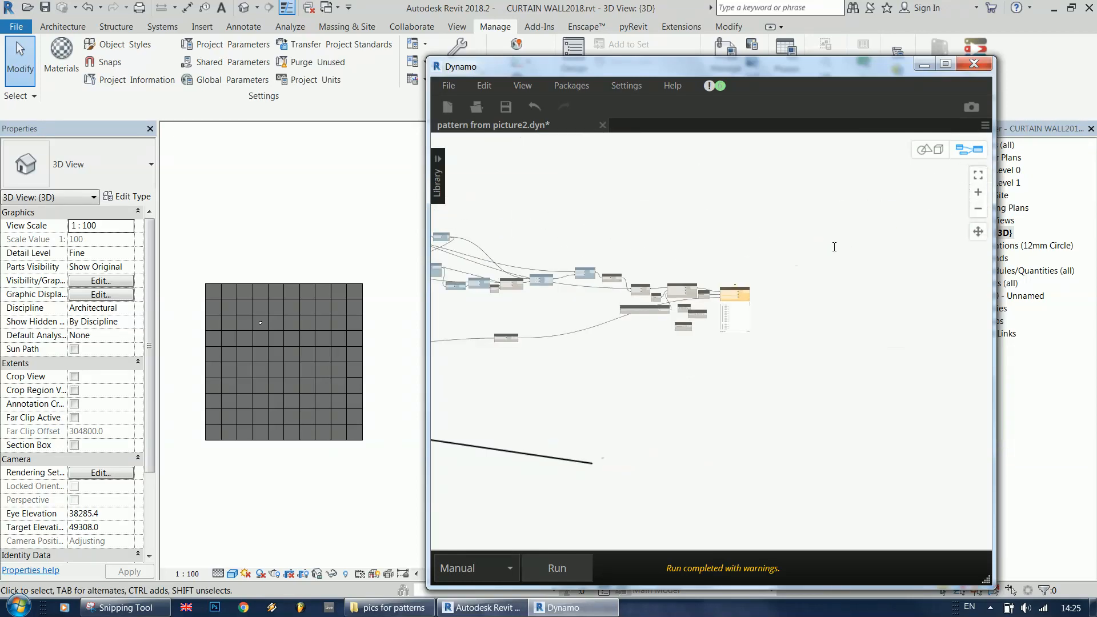
scroll(834, 247, "up", 8)
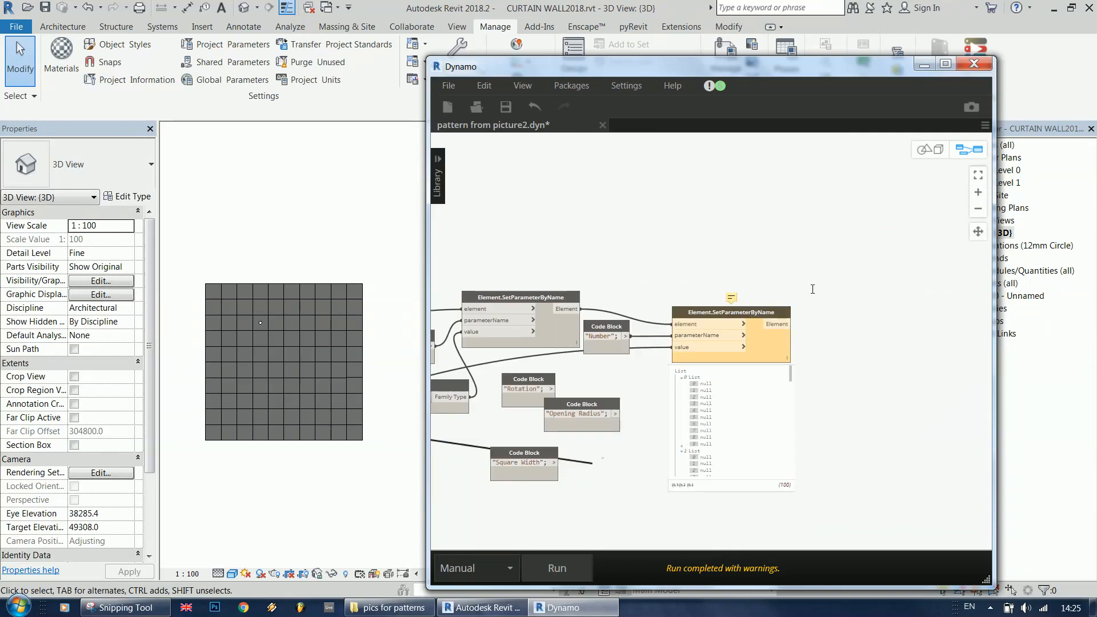
scroll(813, 289, "down", 2)
scroll(694, 336, "up", 2)
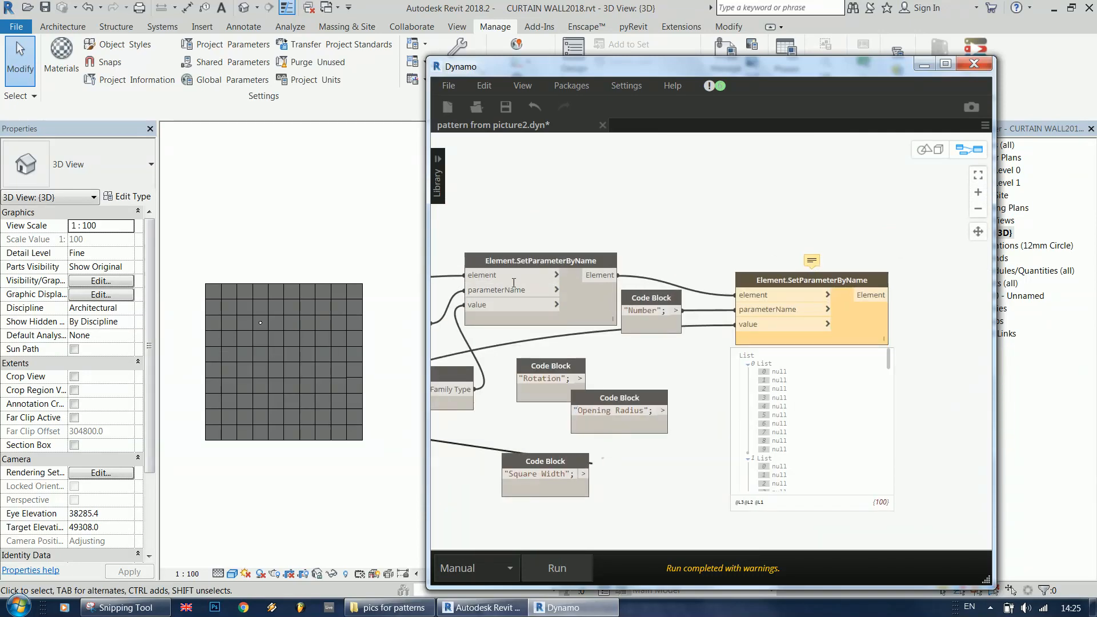
left_click_drag(795, 281, 810, 283)
mouse_move(670, 302)
left_mouse_down()
mouse_move(682, 334)
mouse_move(708, 311)
mouse_move(684, 310)
left_mouse_up()
scroll(675, 323, "up", 2)
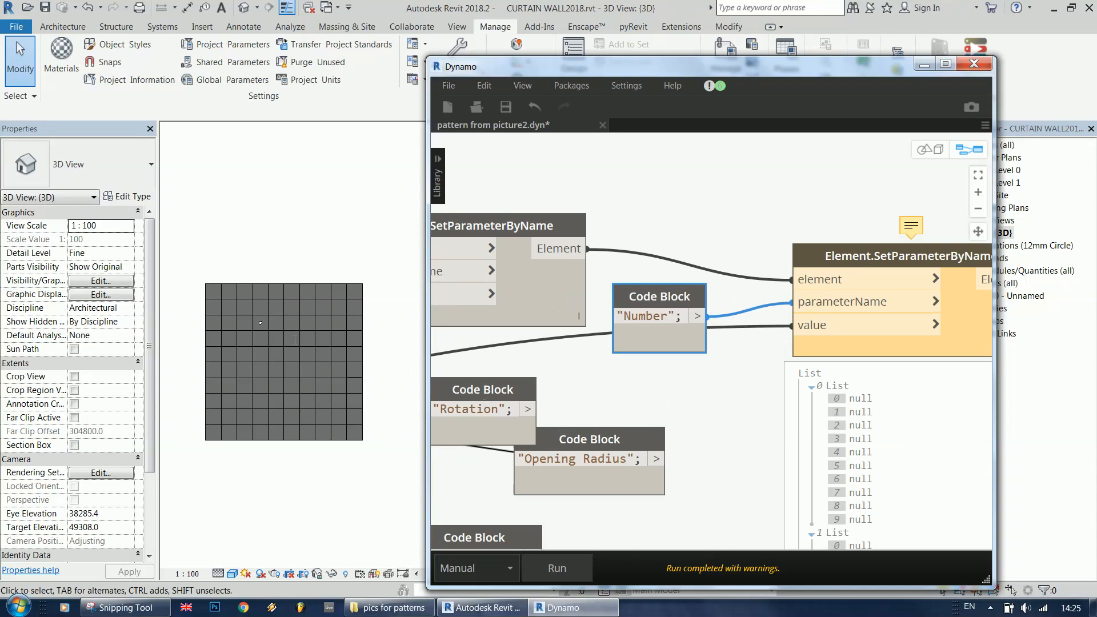
- Check a top-row panel's parameters in Revit, connect the "Opening Radius" code block to the final Element.SetParameterByName's parameterName, and run the graph
left_click(290, 298)
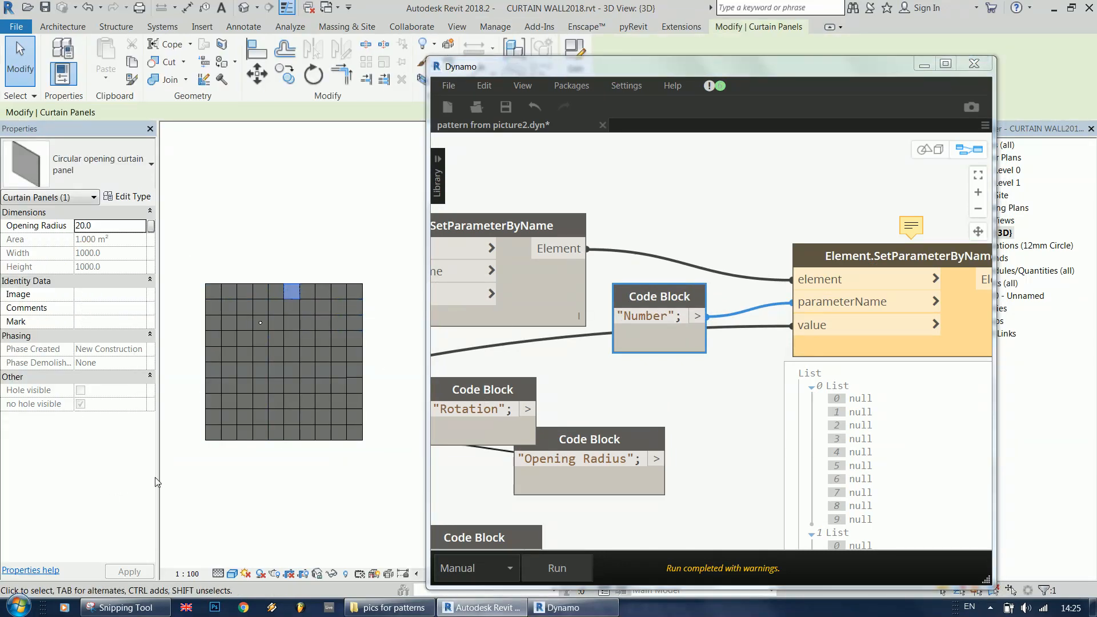
mouse_move(915, 225)
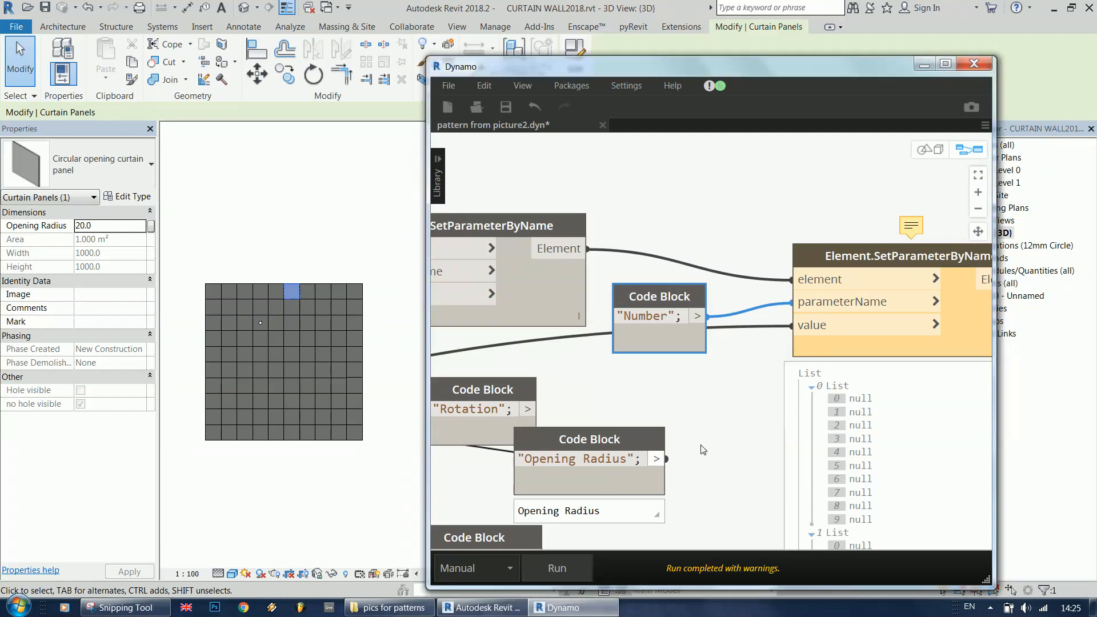
left_click(656, 459)
left_click(791, 303)
left_click(556, 579)
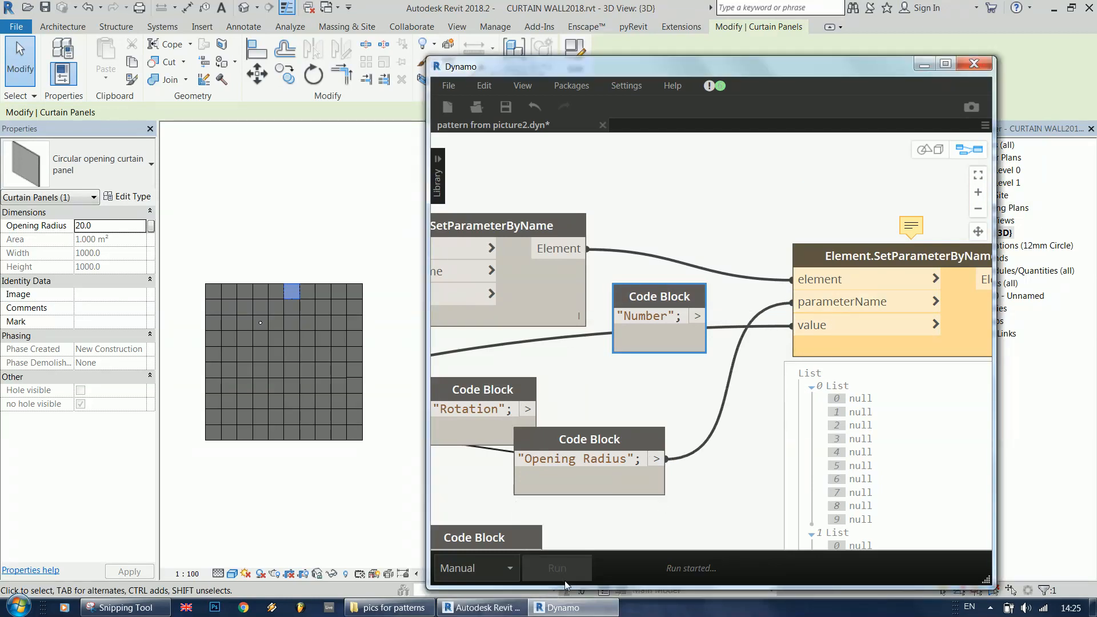
left_click(713, 443)
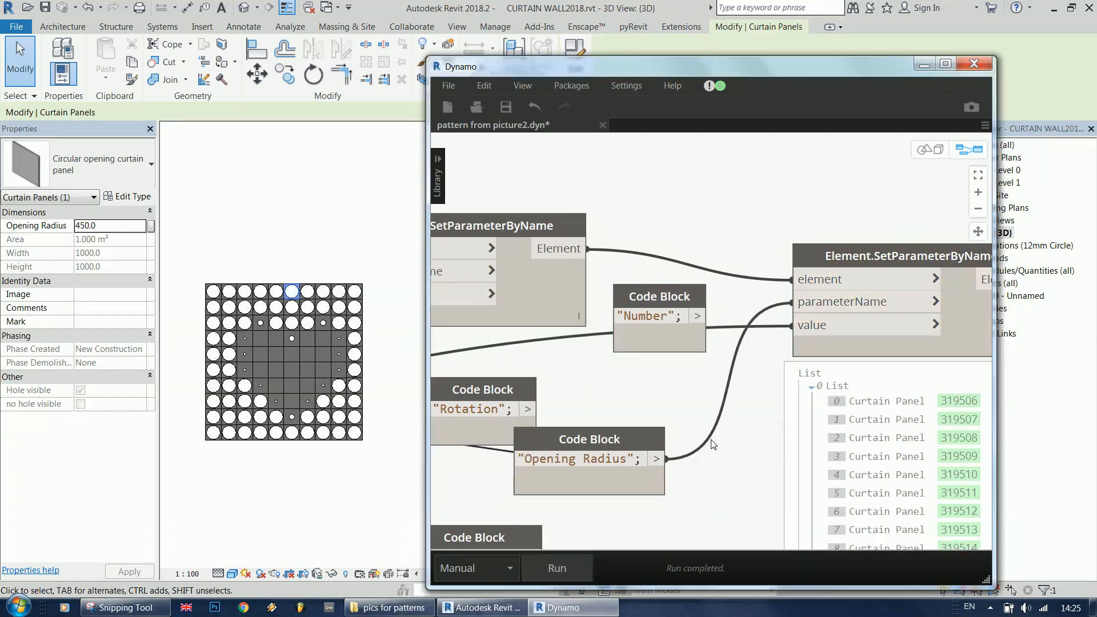
- Invert the MapTo target range by connecting 20 to targetRangeMax and 450 to targetRangeMin, run the graph, and inspect the wall
scroll(730, 223, "down", 5)
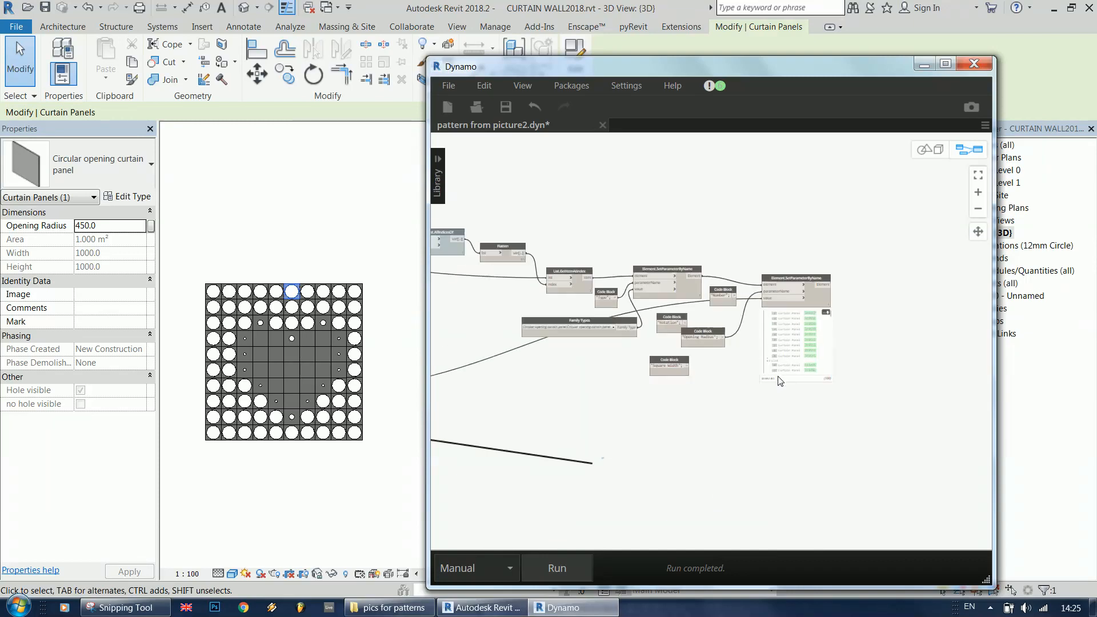
scroll(777, 388, "down", 2)
scroll(863, 403, "down", 1)
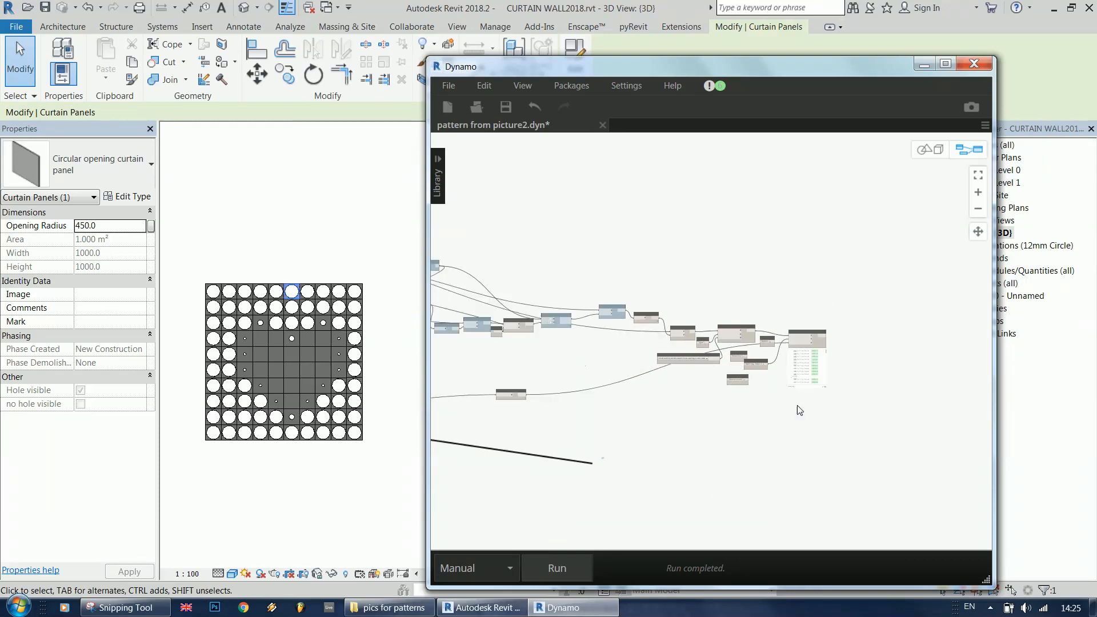
scroll(710, 330, "up", 10)
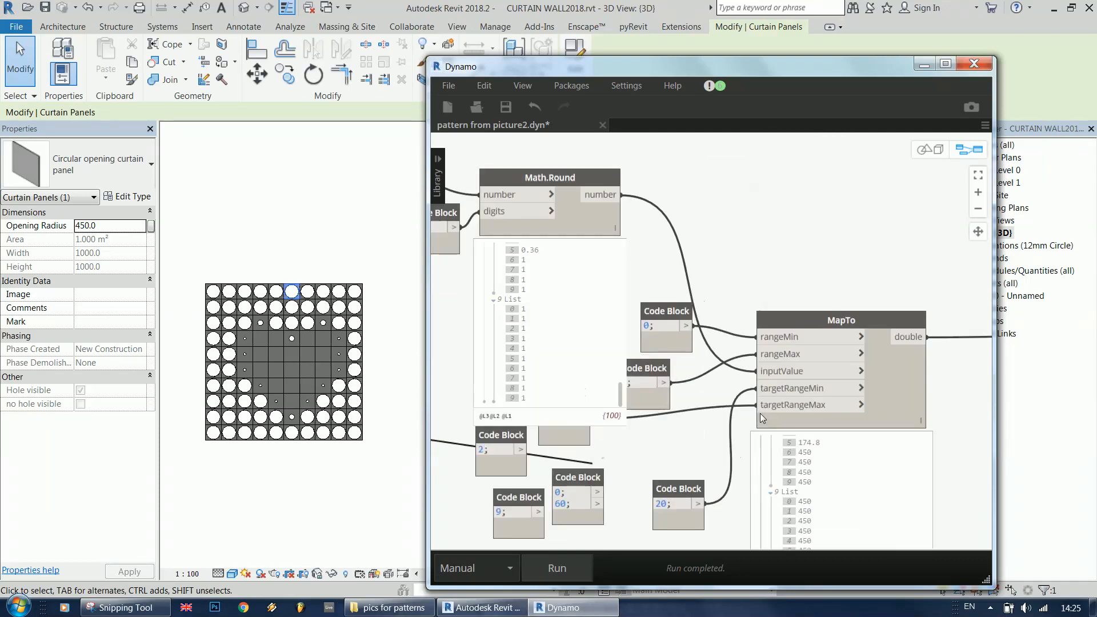
left_click(557, 195)
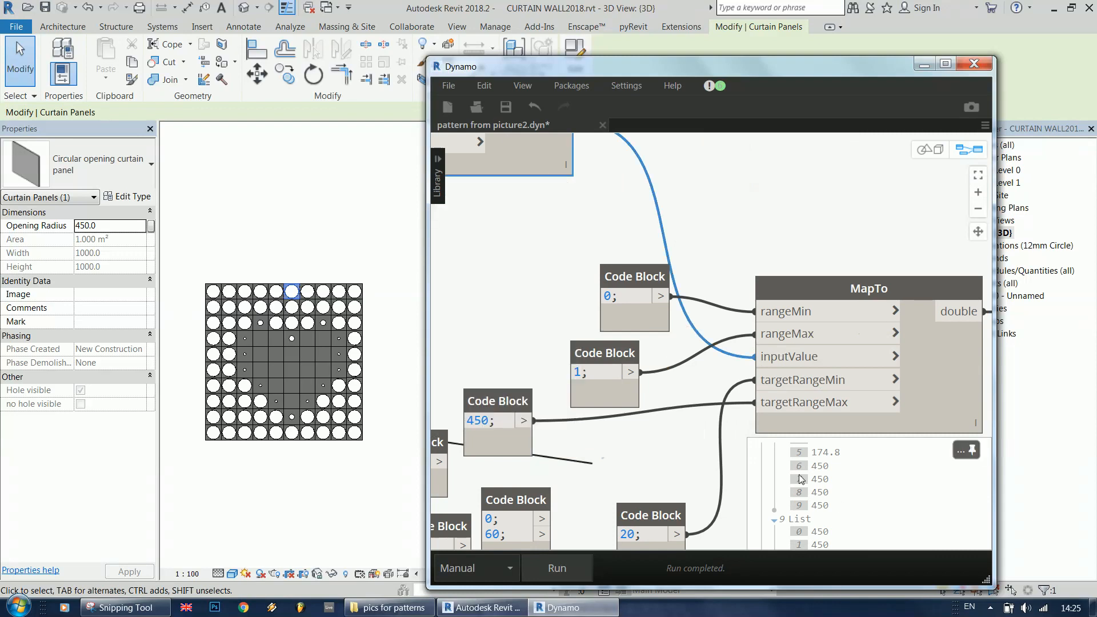
left_click(784, 383)
left_click(793, 402)
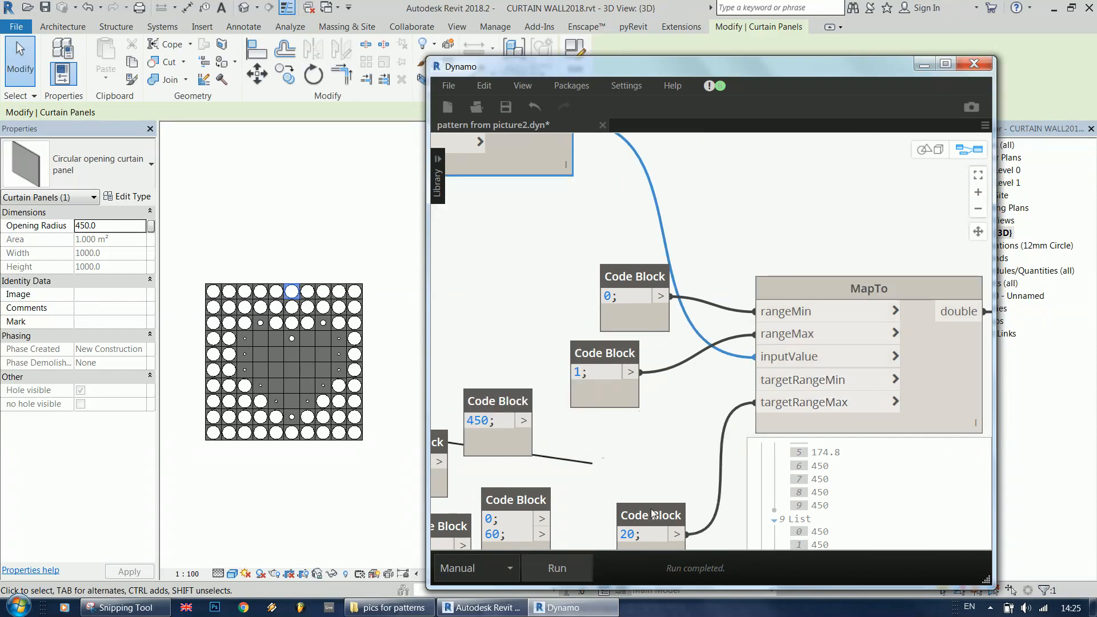
left_click(524, 421)
left_click(760, 380)
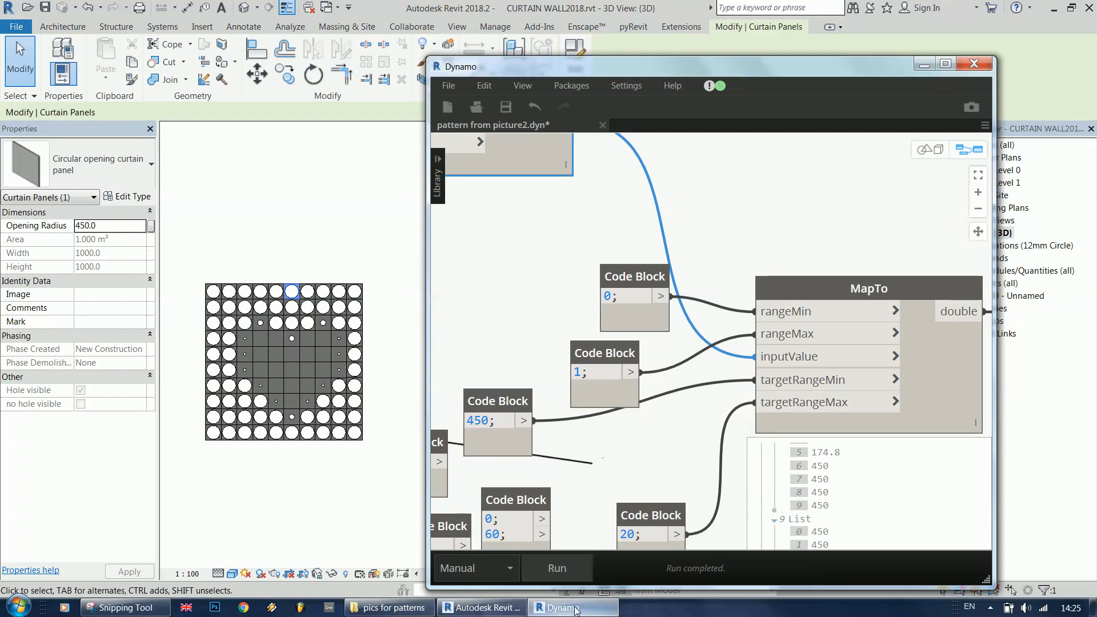
left_click(557, 568)
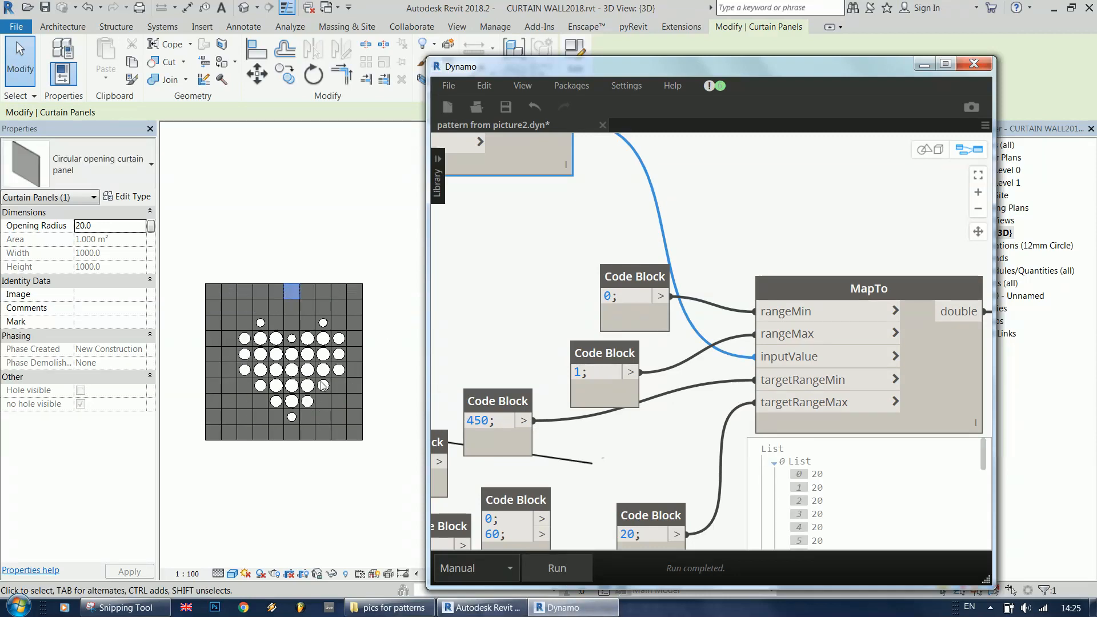
scroll(231, 355, "up", 2)
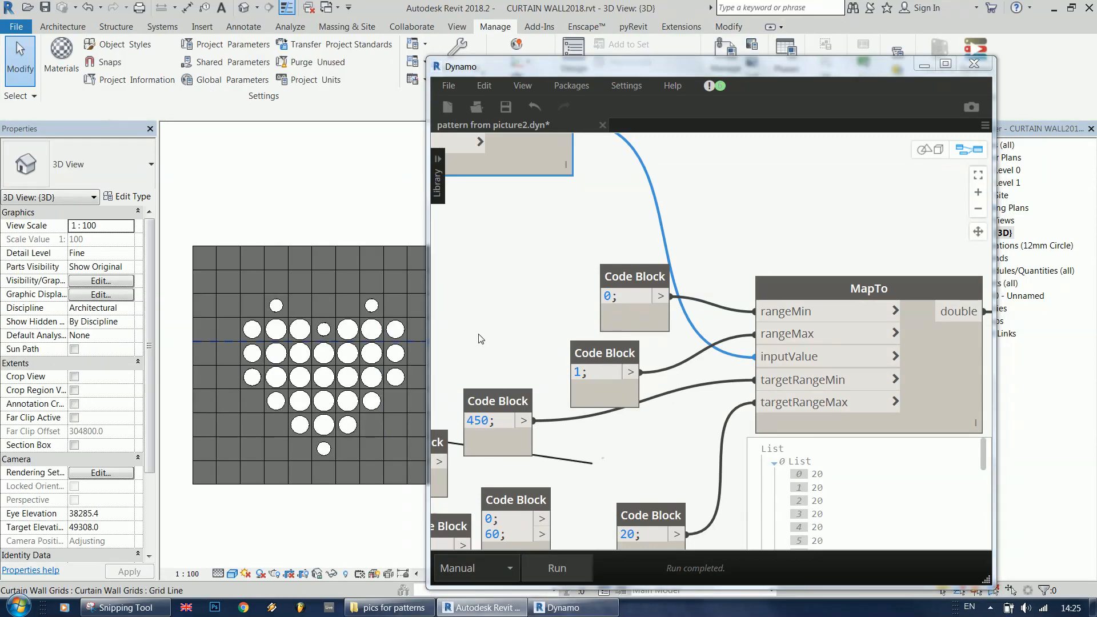
middle_click_drag(276, 394, 297, 376)
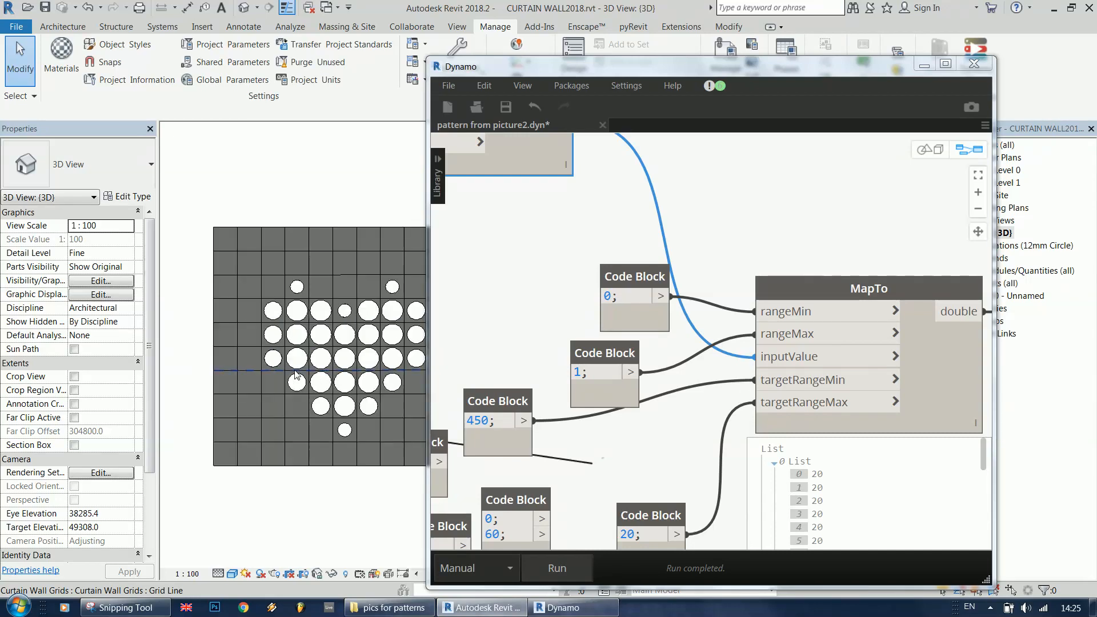
- Set the code block feeding MapTo's targetRangeMax to 10 and run the graph
left_click_drag(633, 536, 607, 538)
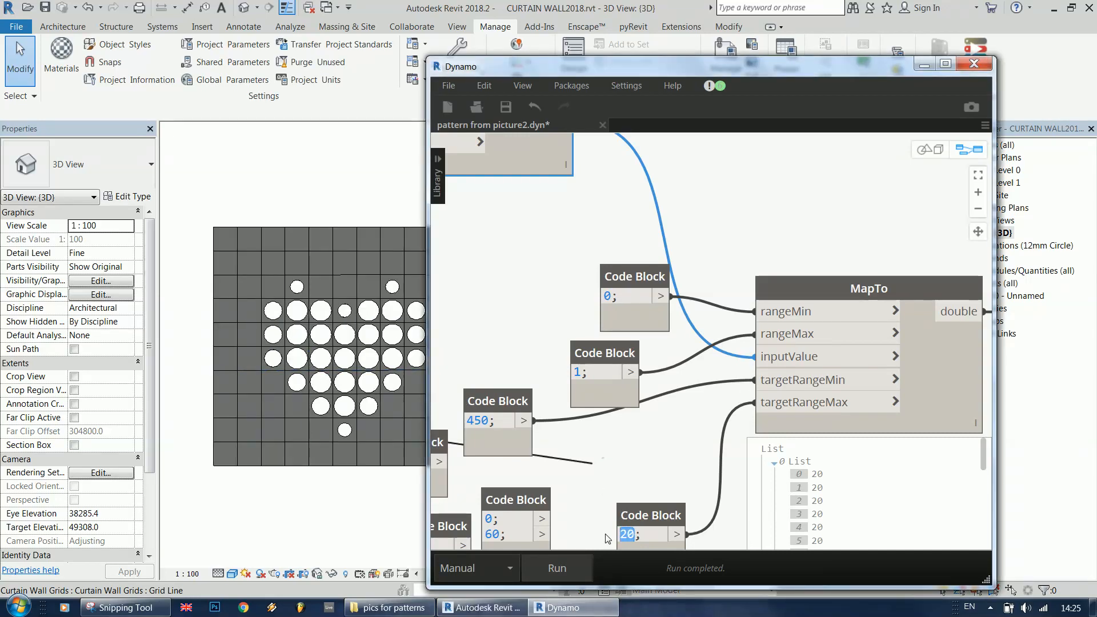
type("10")
left_click(607, 539)
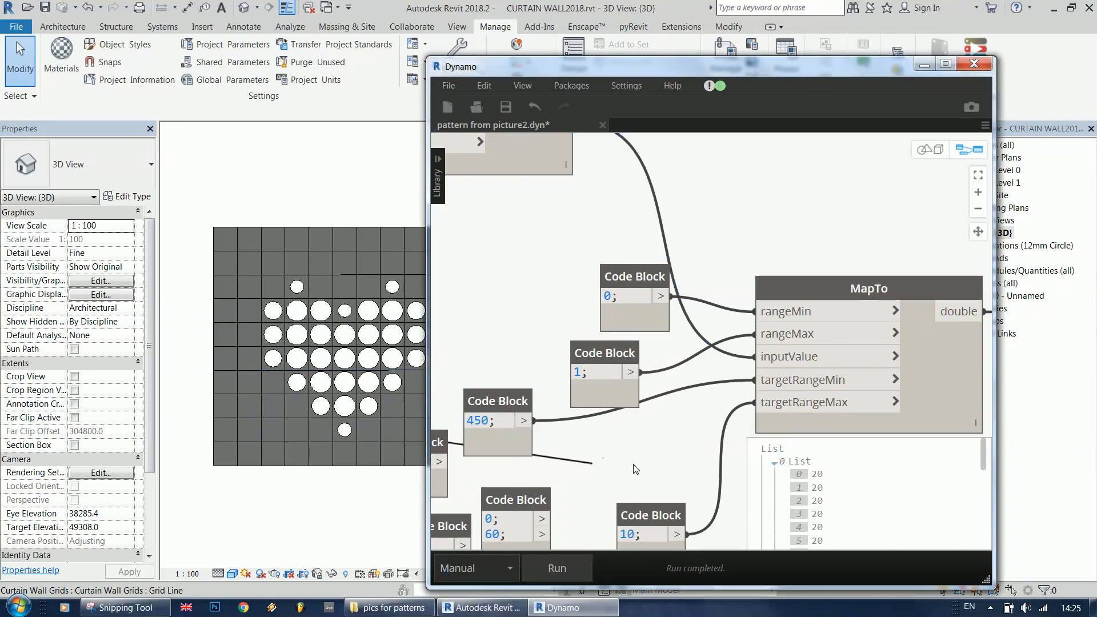
left_click(546, 572)
- Set the code block feeding MapTo's targetRangeMin to 900, run the graph, and inspect the openings in the Revit view
double_click(485, 421)
type("900")
left_click(527, 571)
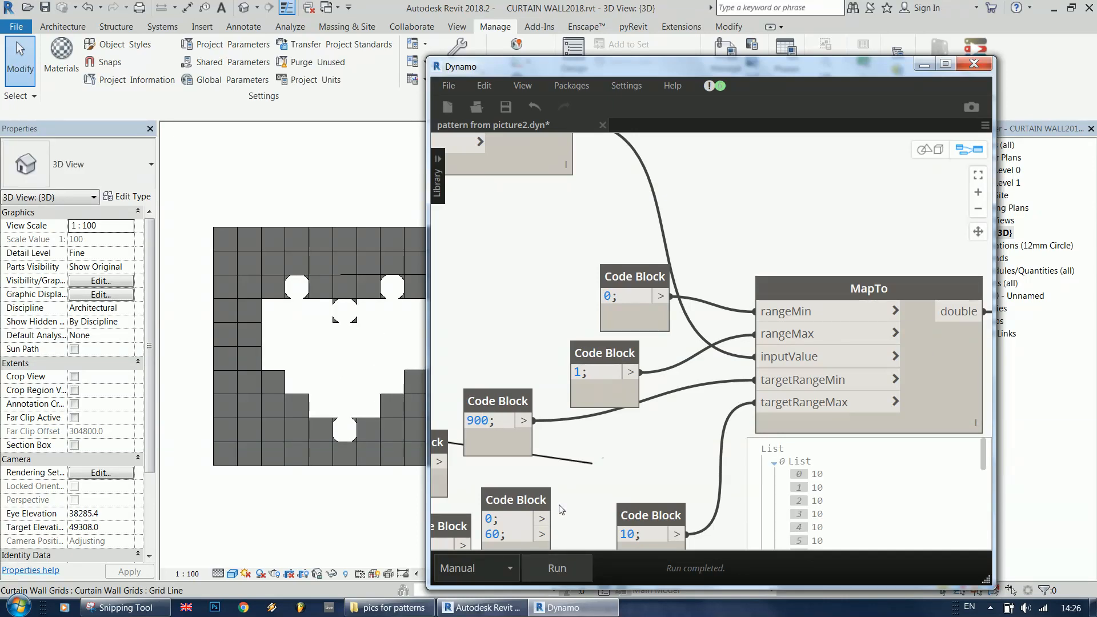
left_click(263, 219)
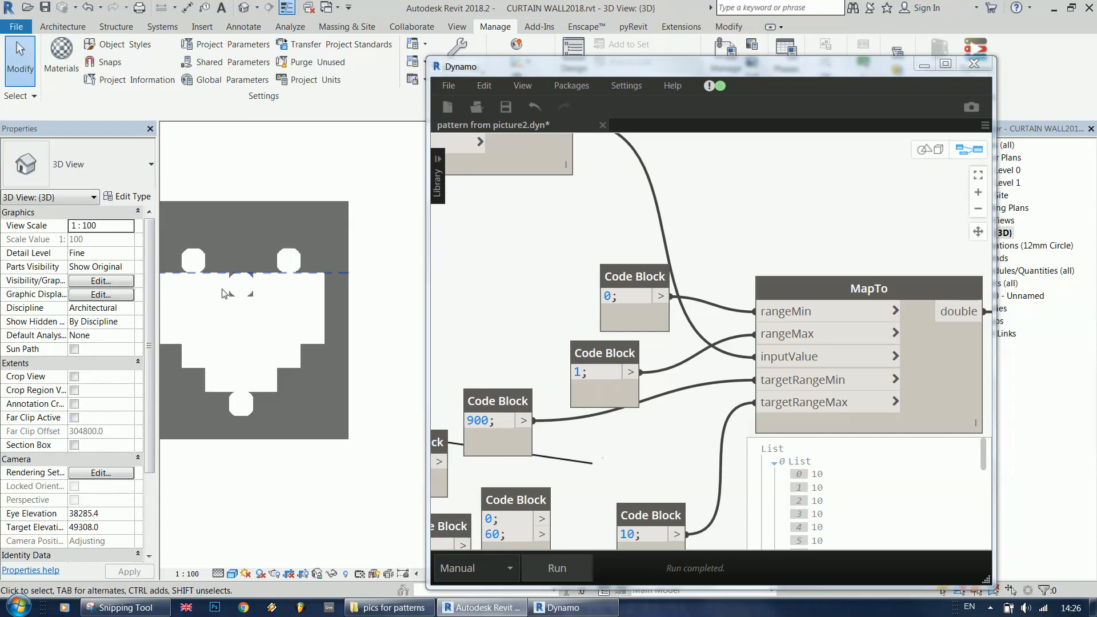
scroll(188, 288, "up", 1)
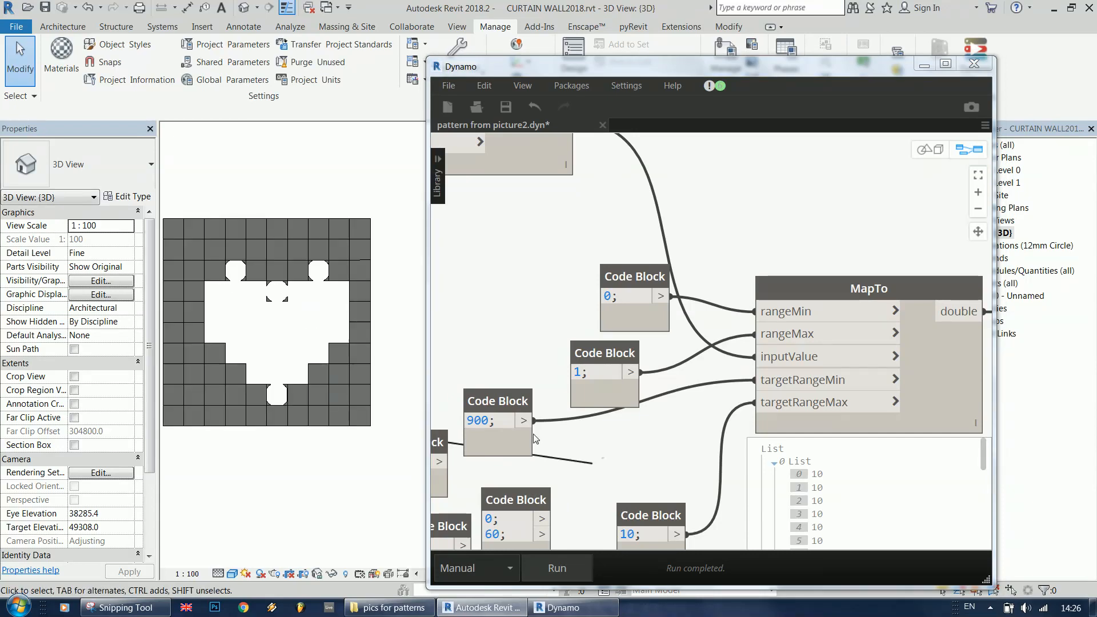
- Try a value of 8000 in the code block feeding MapTo's targetRangeMin and run the graph
double_click(478, 421)
type("8000")
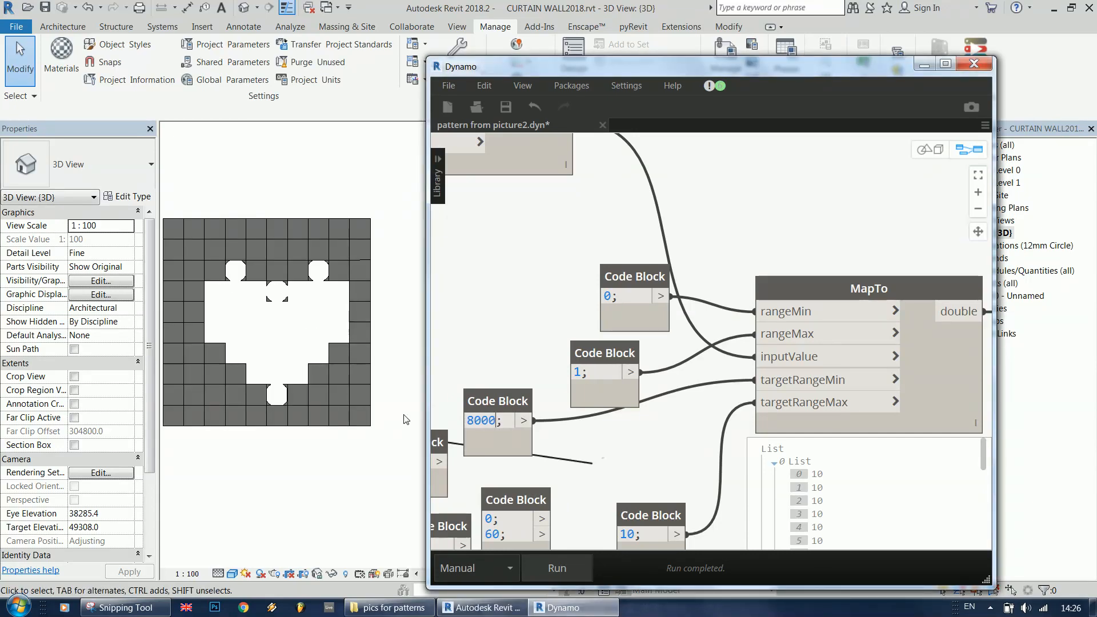
left_click(556, 576)
- Set the code block feeding MapTo's targetRangeMin to 450 and run the graph
double_click(480, 421)
type("4500")
left_click(557, 568)
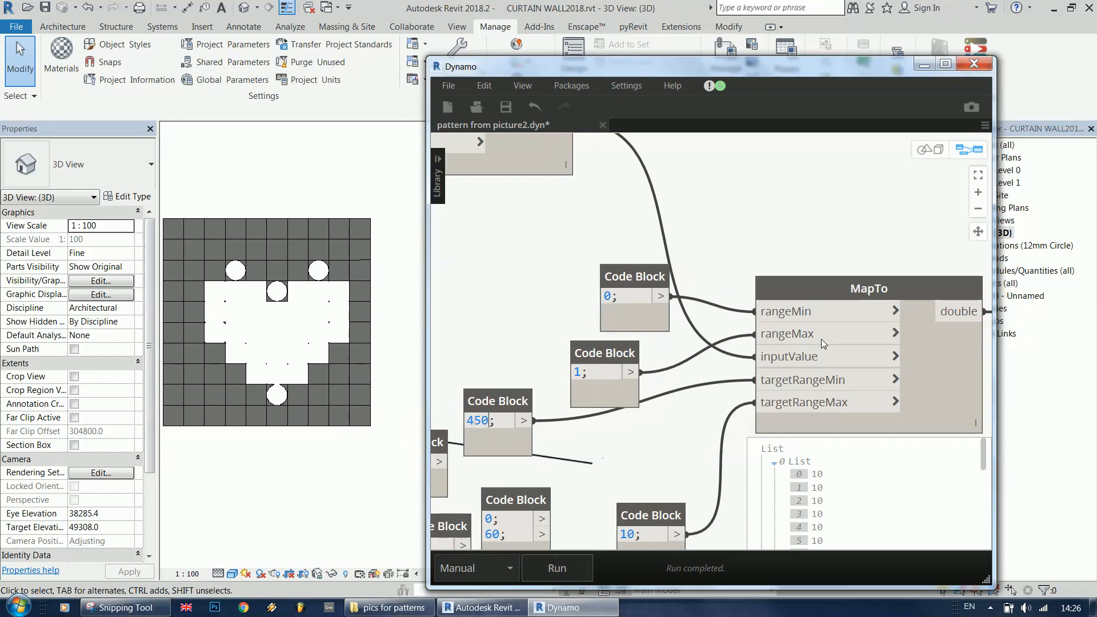
- Load scattered.jpg from the pics for patterns folder into the File Path node in place of the heart picture
scroll(862, 186, "down", 6)
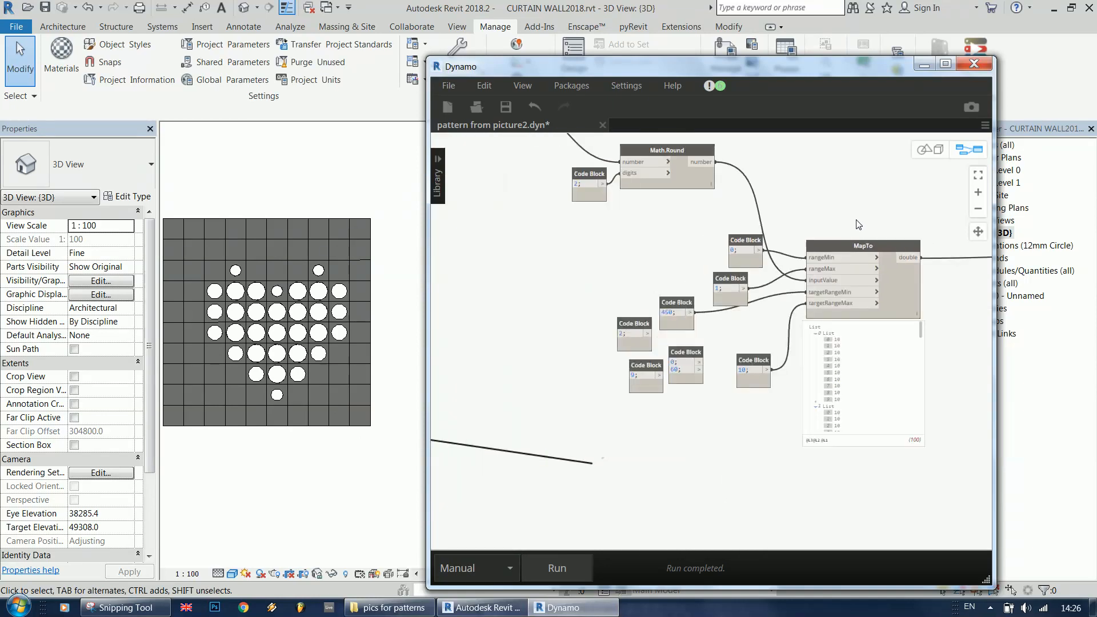
scroll(665, 376, "up", 8)
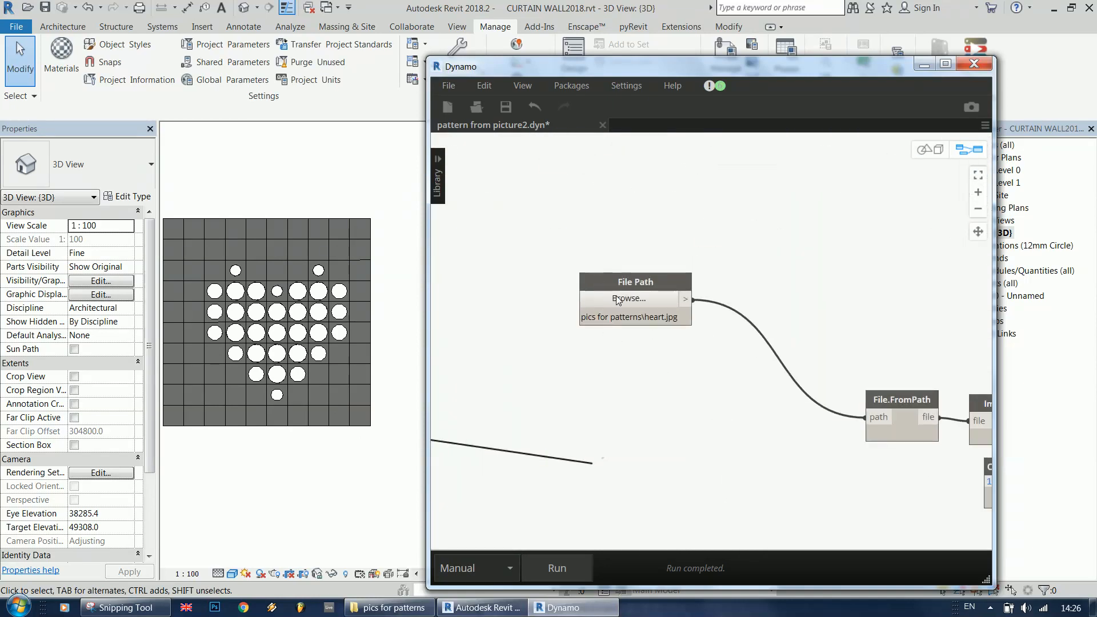
left_click(618, 298)
left_click(993, 246)
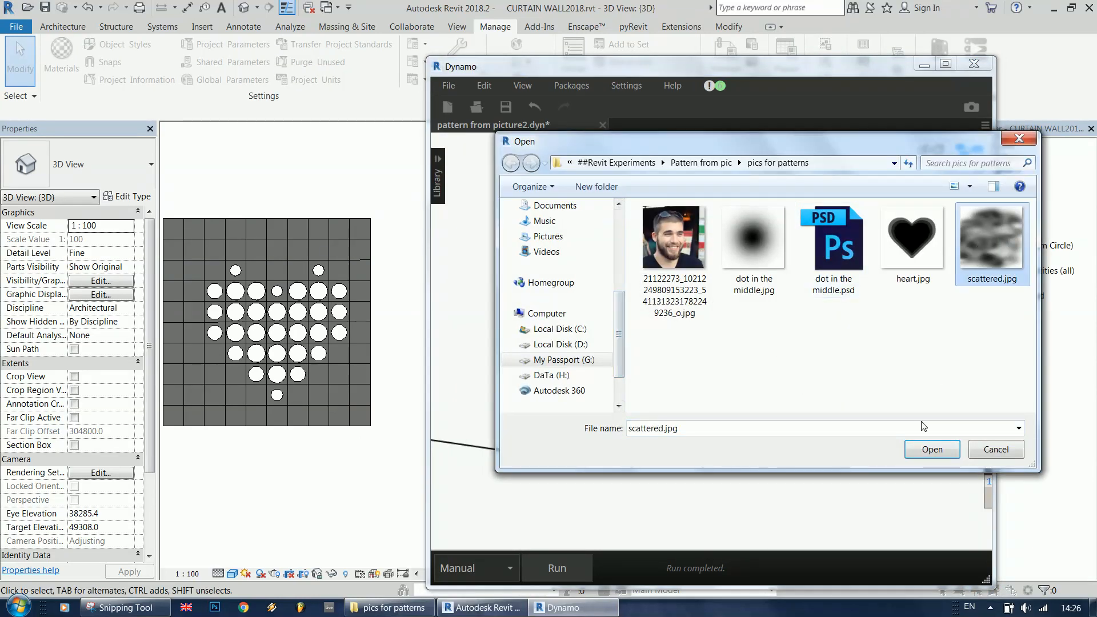
left_click(930, 452)
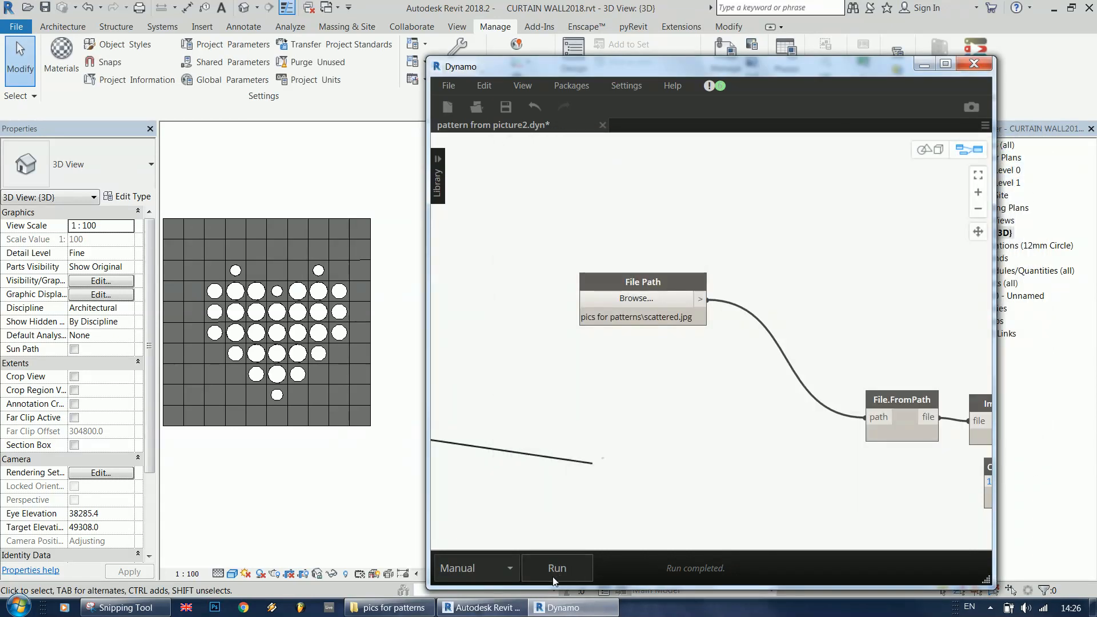
- Run the graph with the scattered picture and inspect the resulting panel openings in the Revit view
left_click(555, 581)
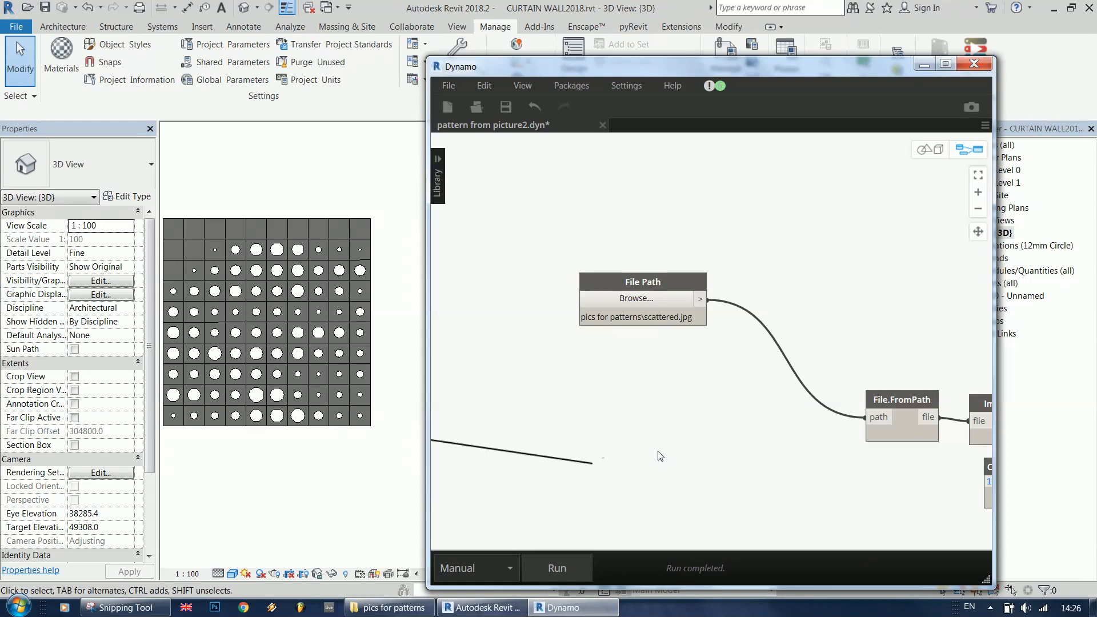
left_click(221, 188)
scroll(238, 188, "up", 2)
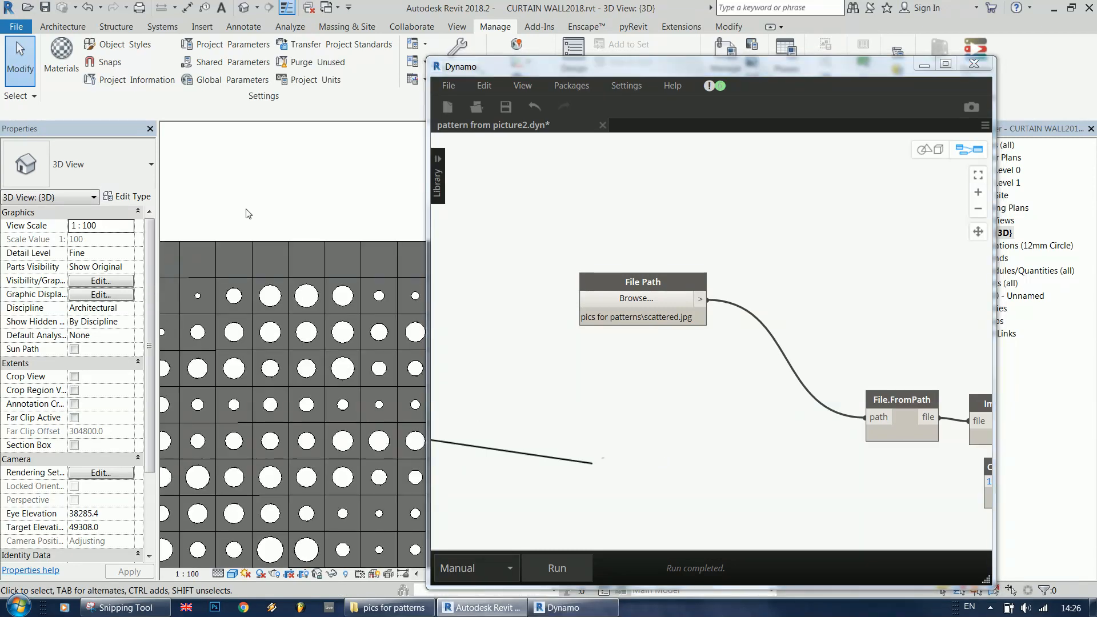
scroll(274, 208, "down", 2)
scroll(239, 346, "up", 8)
scroll(308, 225, "down", 9)
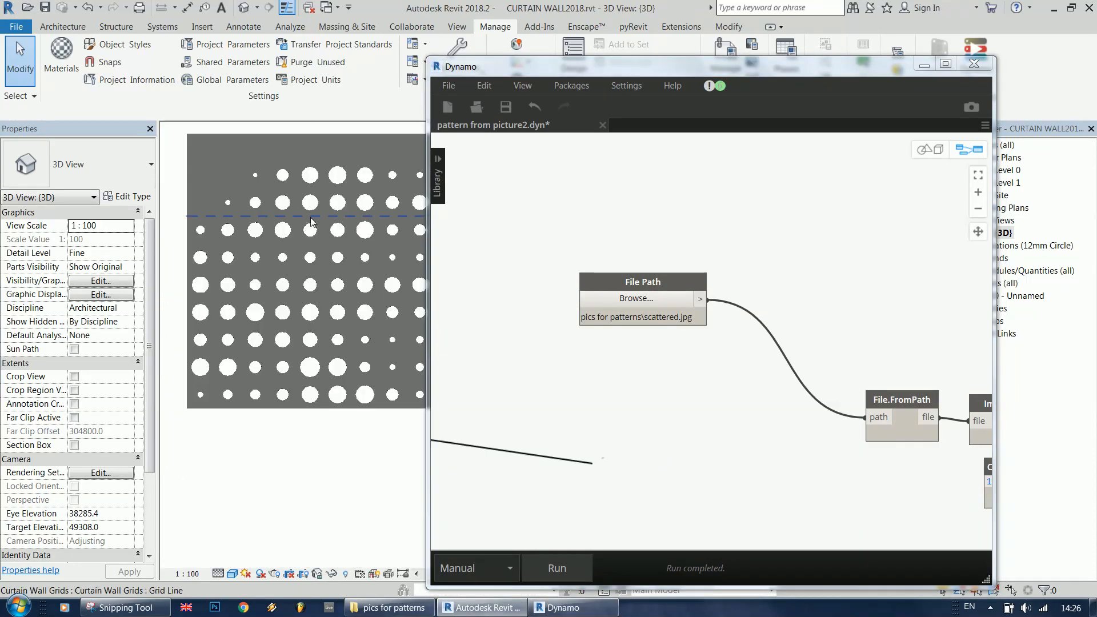
- Load dot in the middle.jpg into the File Path node and run the graph
left_click(636, 297)
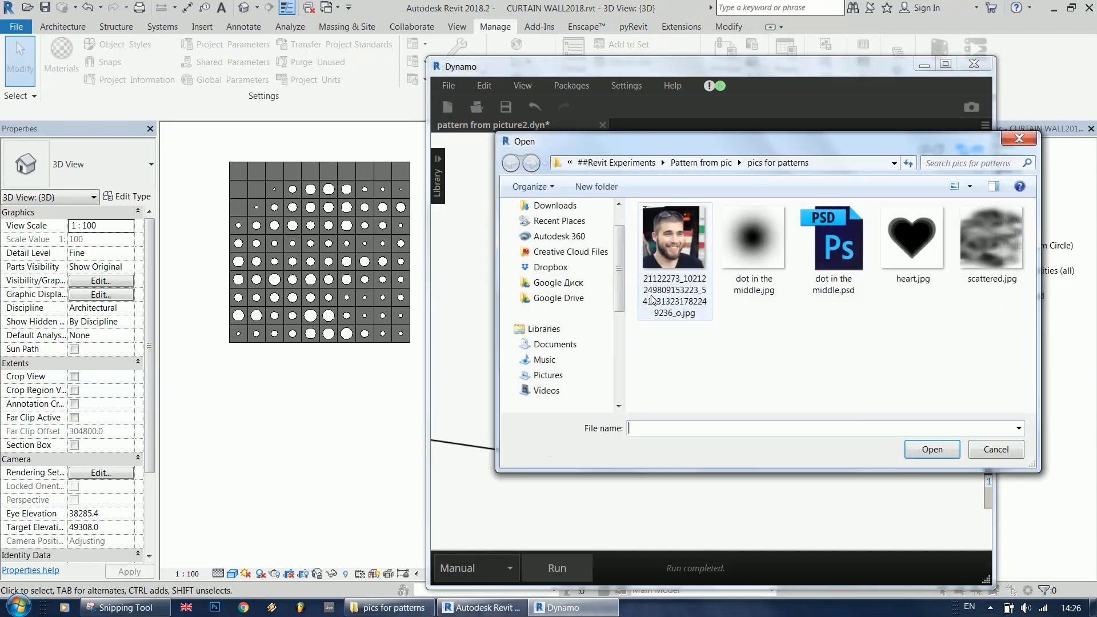
left_click(753, 260)
left_click(932, 449)
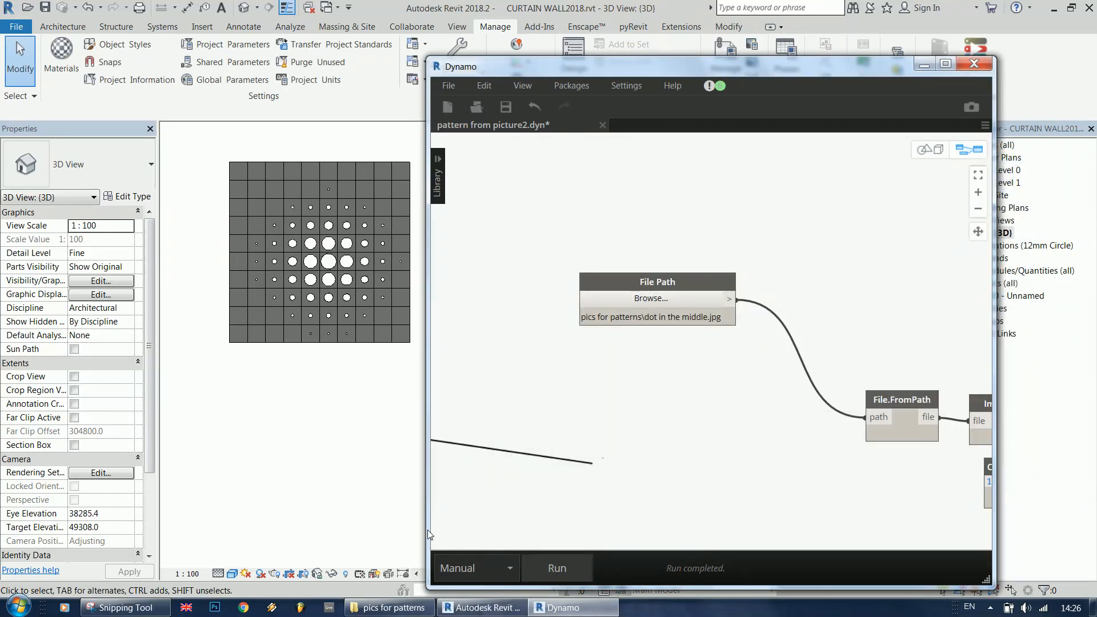
left_click(381, 469)
scroll(313, 426, "down", 2)
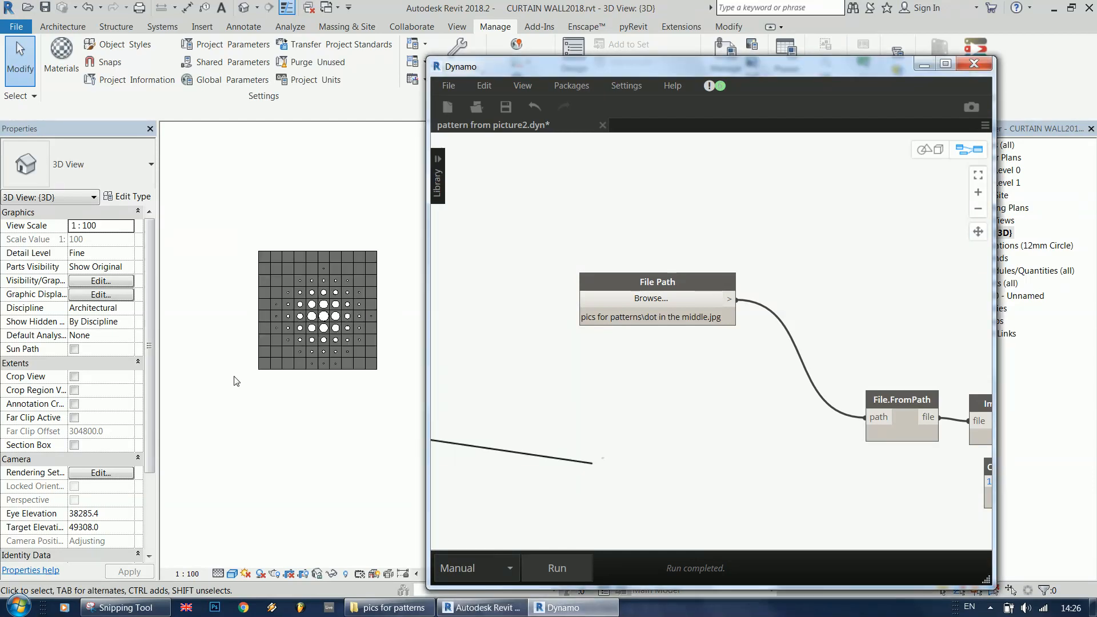
- Display the color list output by the Image.Pixels node
scroll(435, 227, "down", 5)
scroll(504, 264, "down", 5)
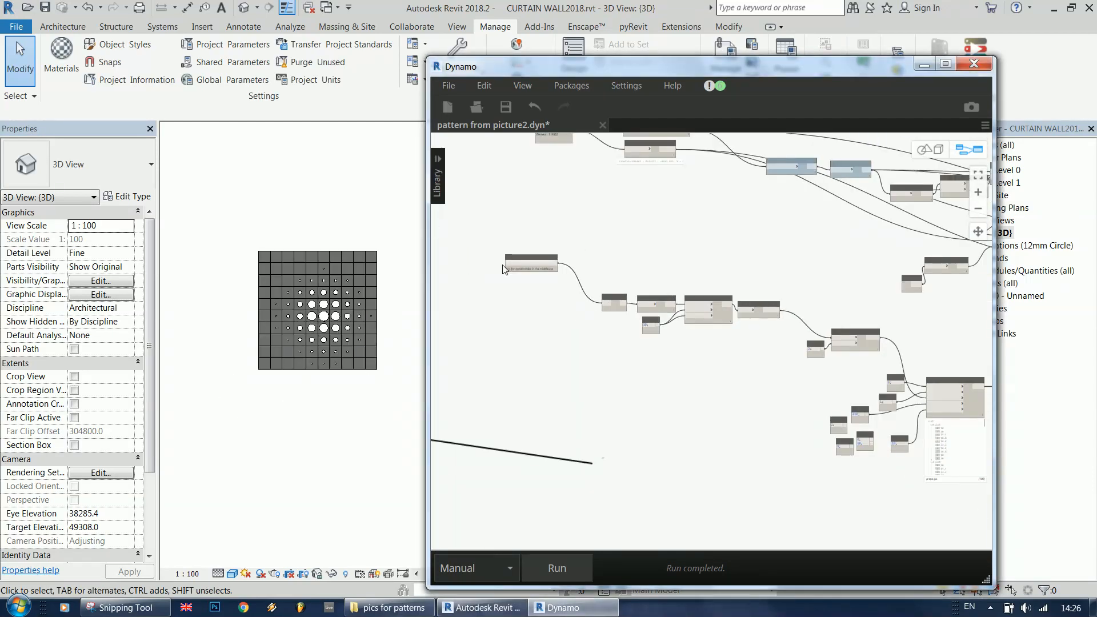
scroll(634, 273, "up", 5)
scroll(729, 300, "up", 5)
mouse_move(717, 319)
left_mouse_down()
mouse_move(693, 311)
mouse_move(708, 326)
left_mouse_up()
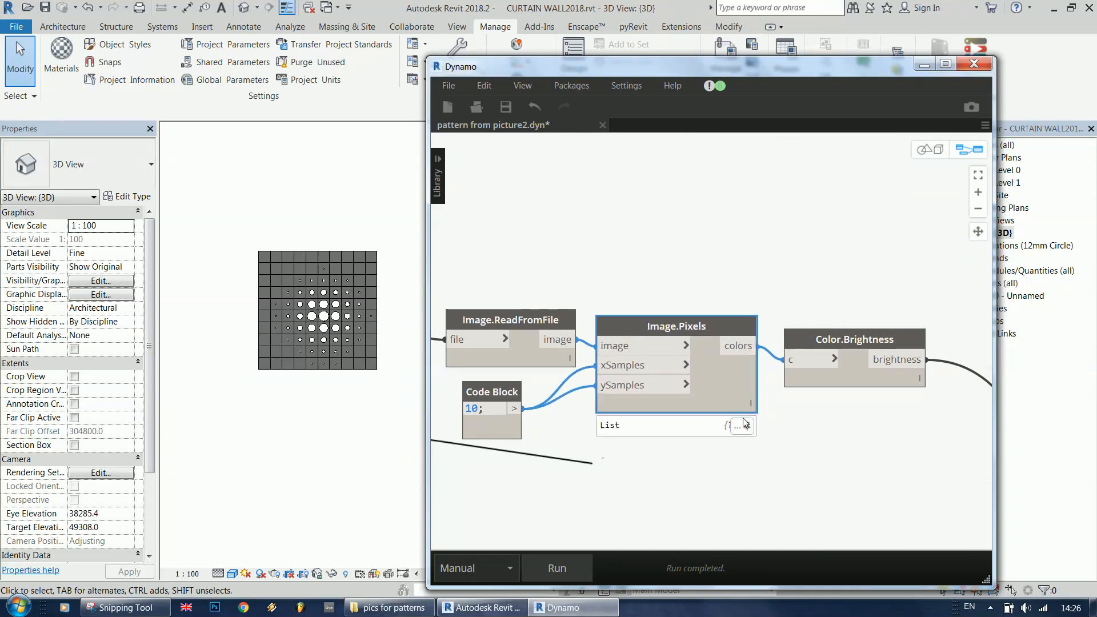
mouse_move(745, 427)
scroll(713, 289, "down", 3)
scroll(649, 384, "up", 2)
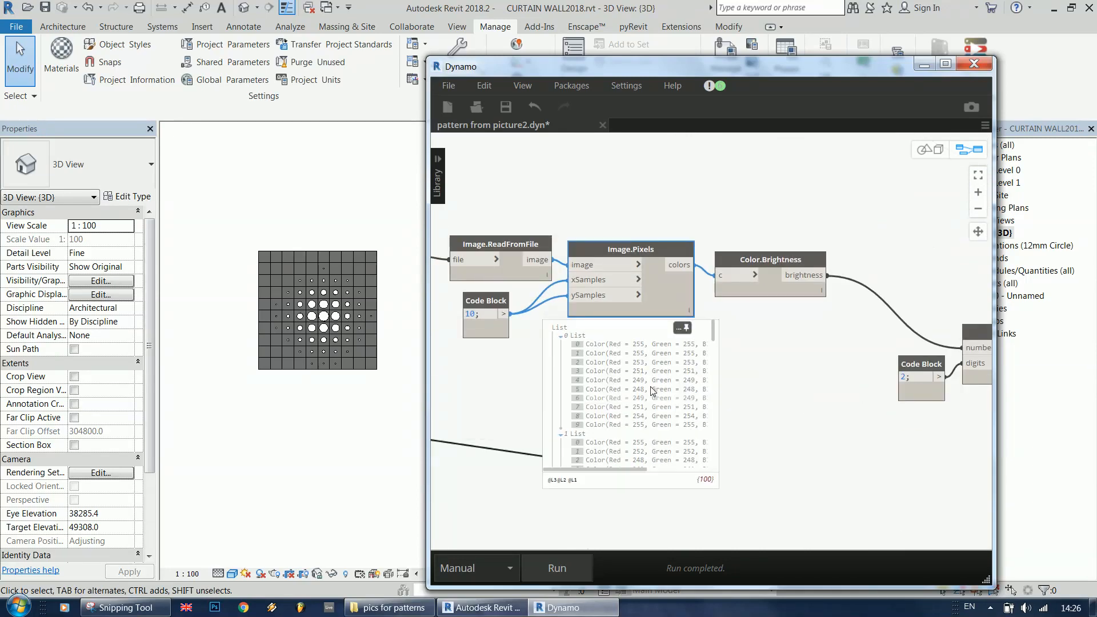
- Examine the row sublists of pixel colors in Image.Pixels and compare them with the output of Color.Brightness
left_click(562, 337)
left_click(563, 345)
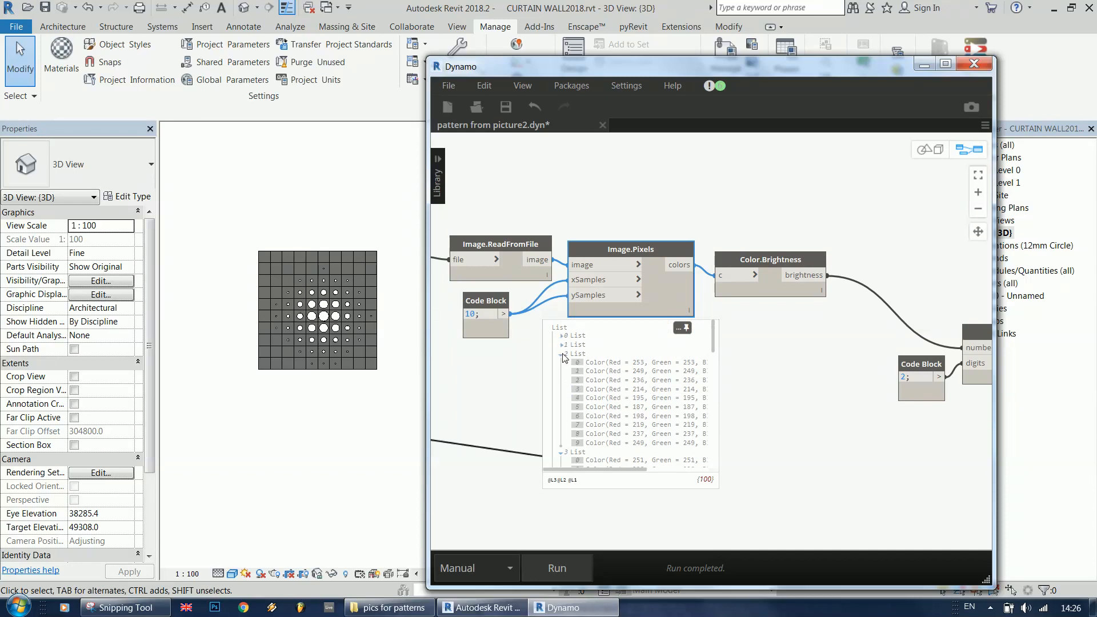
left_click(562, 354)
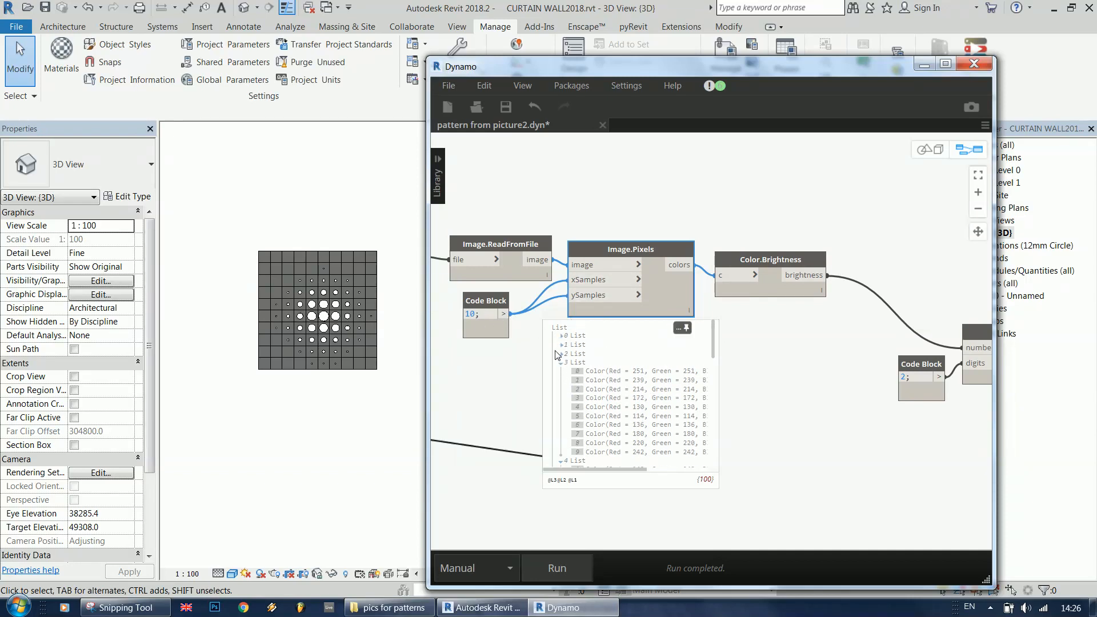
left_click(562, 337)
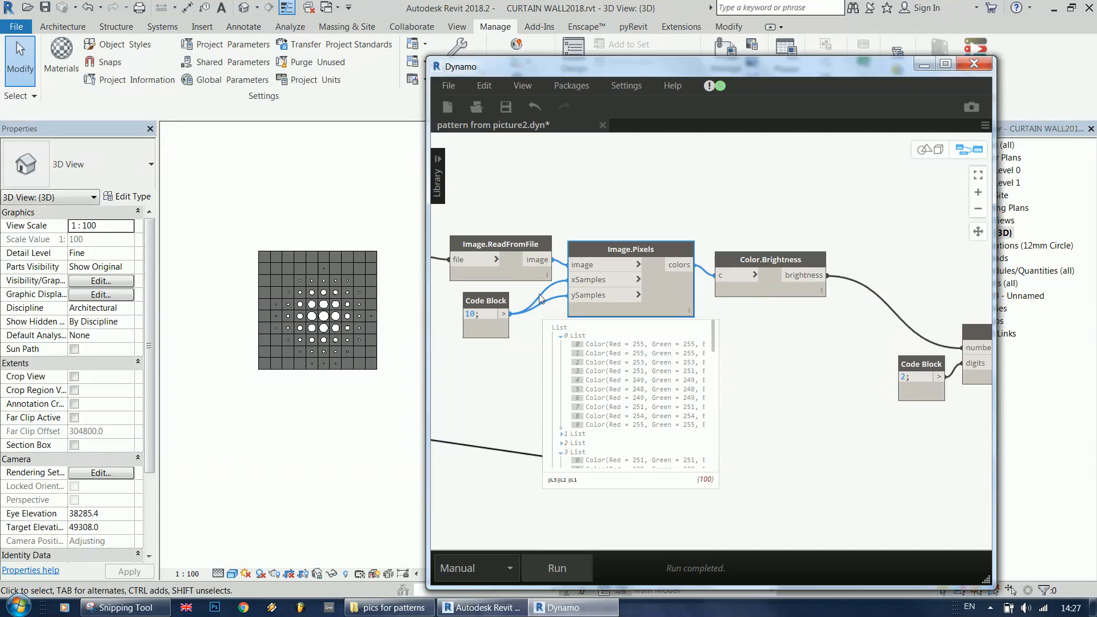
left_click(608, 344)
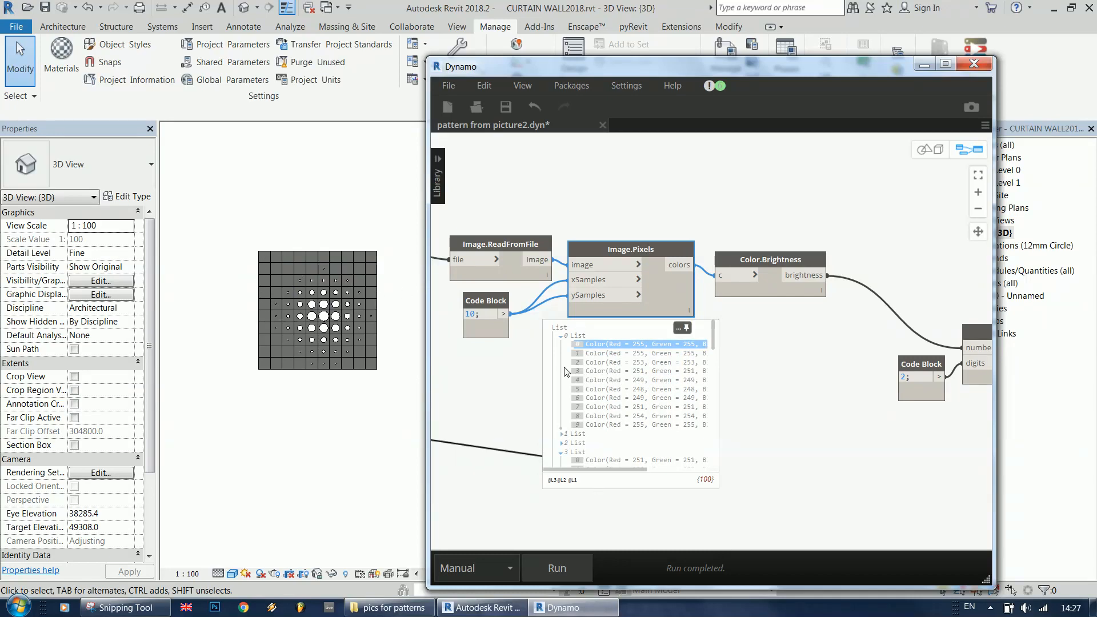
left_click(794, 263)
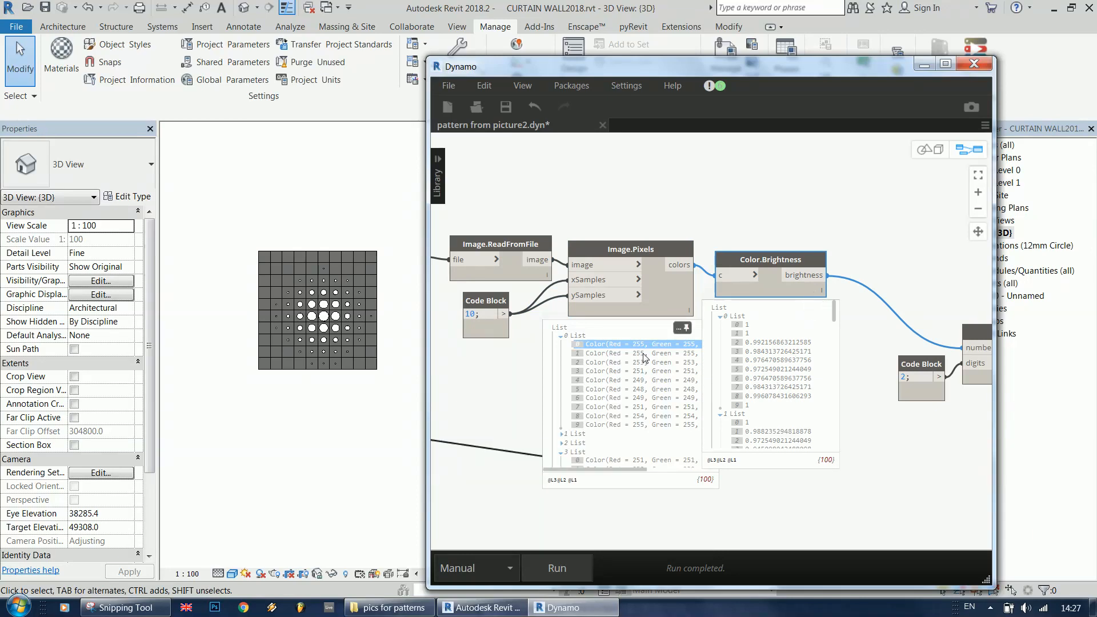
- Place the CurtainPanel.ByElement node a little higher above Element.GetLocation and read through its list of curtain panels
scroll(657, 285, "down", 6)
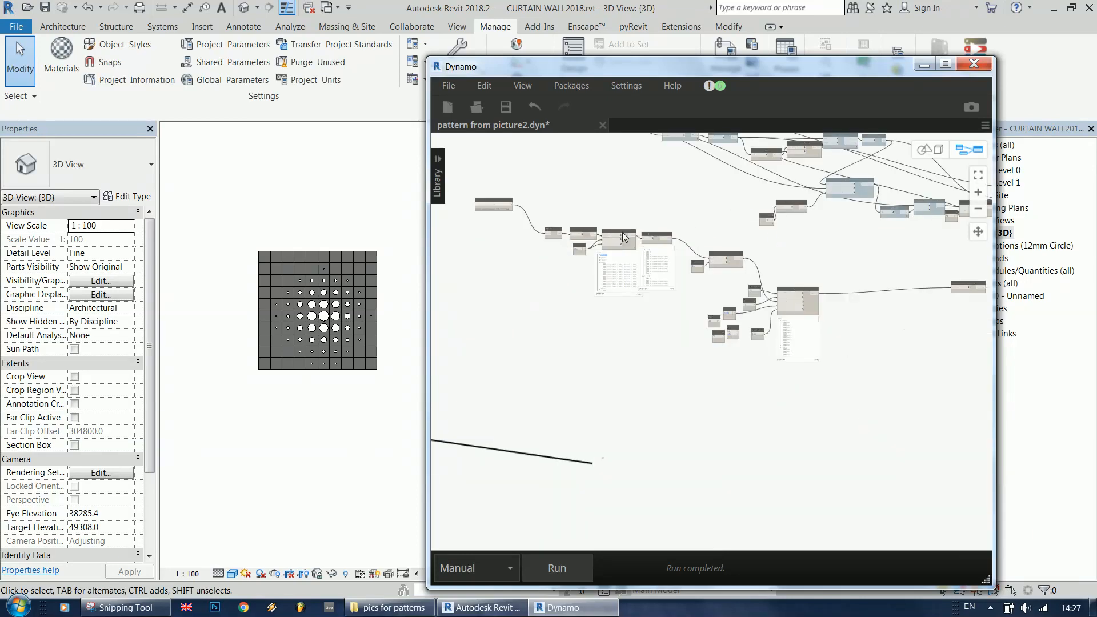
scroll(797, 391, "up", 8)
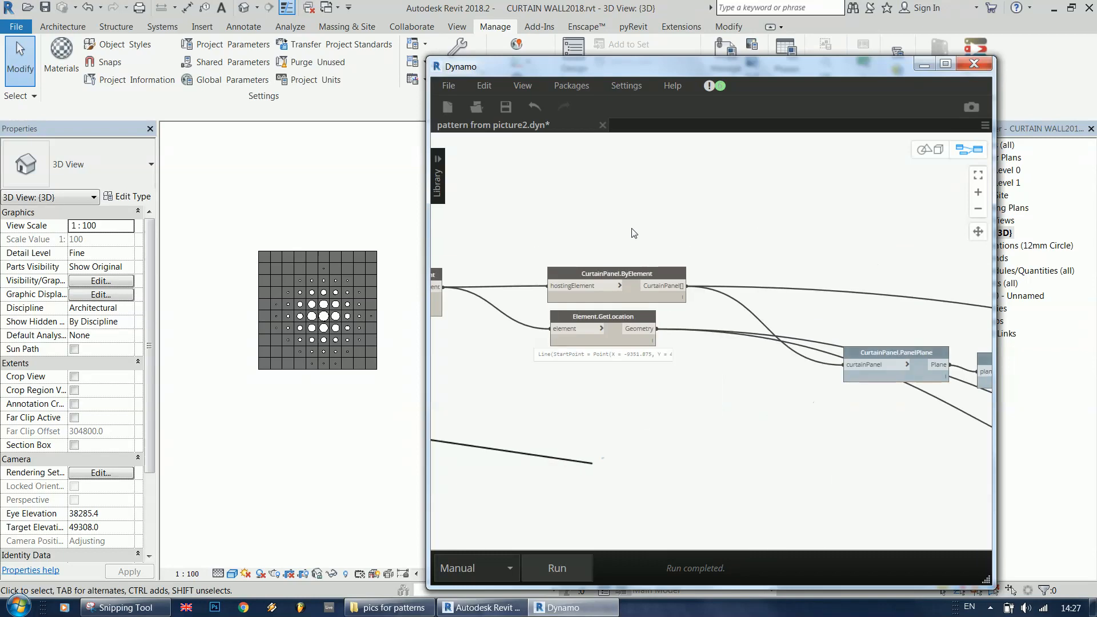
left_click_drag(634, 276, 636, 252)
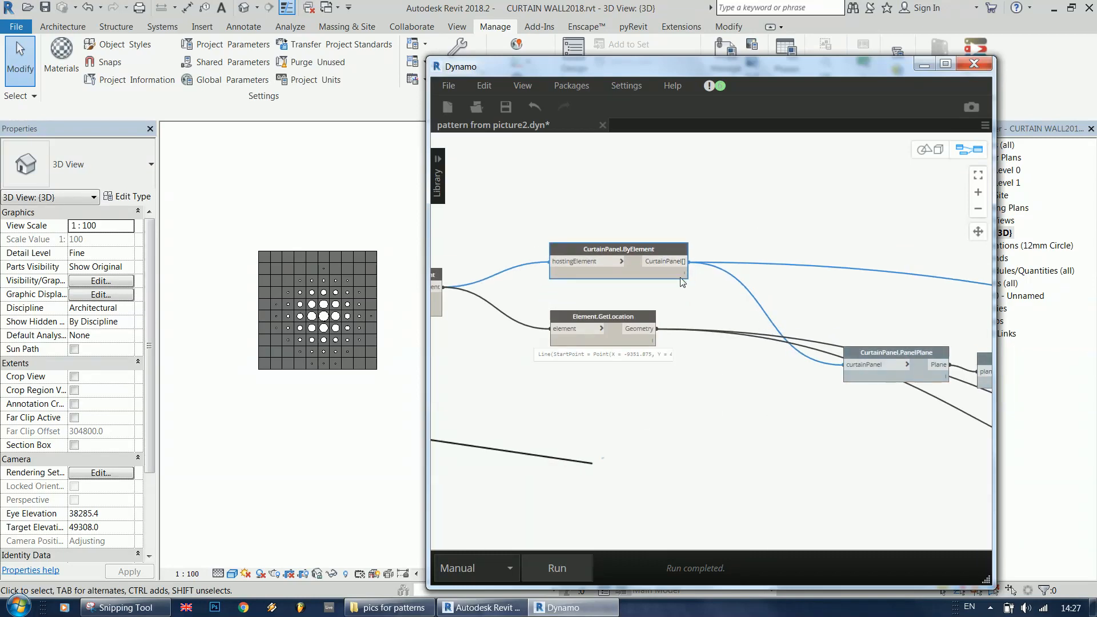
mouse_move(679, 289)
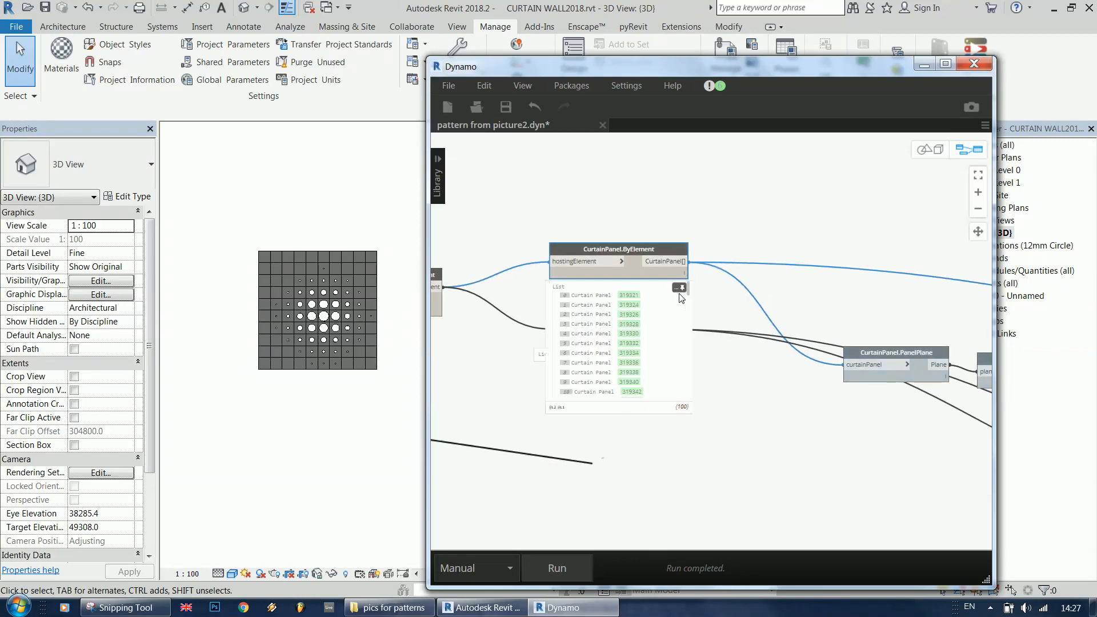
scroll(668, 327, "down", 15)
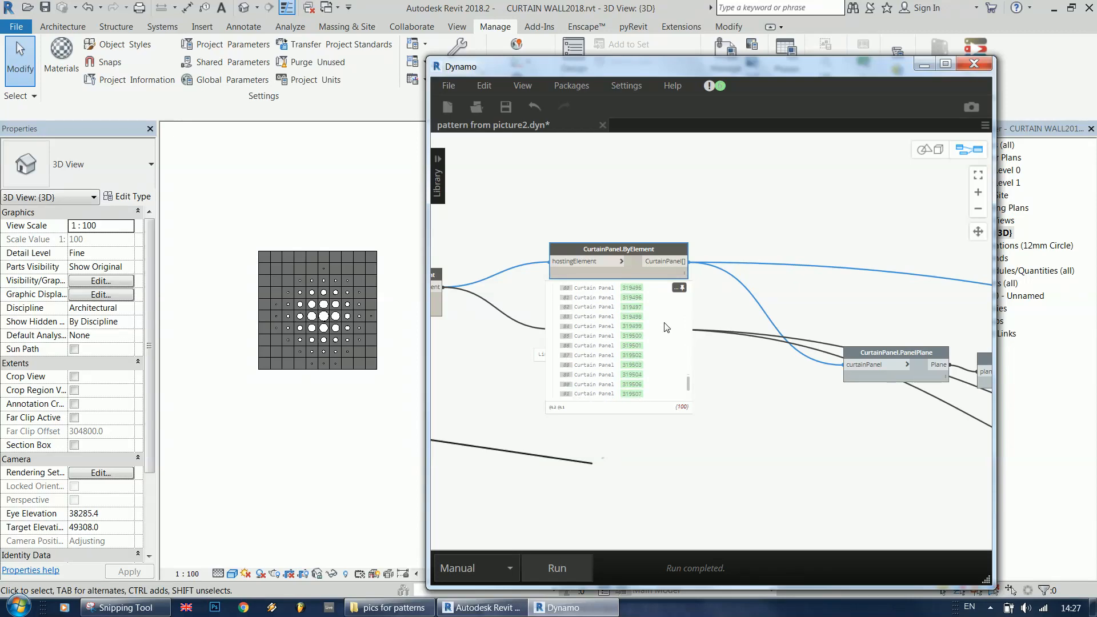
scroll(688, 317, "up", 14)
scroll(687, 317, "up", 5)
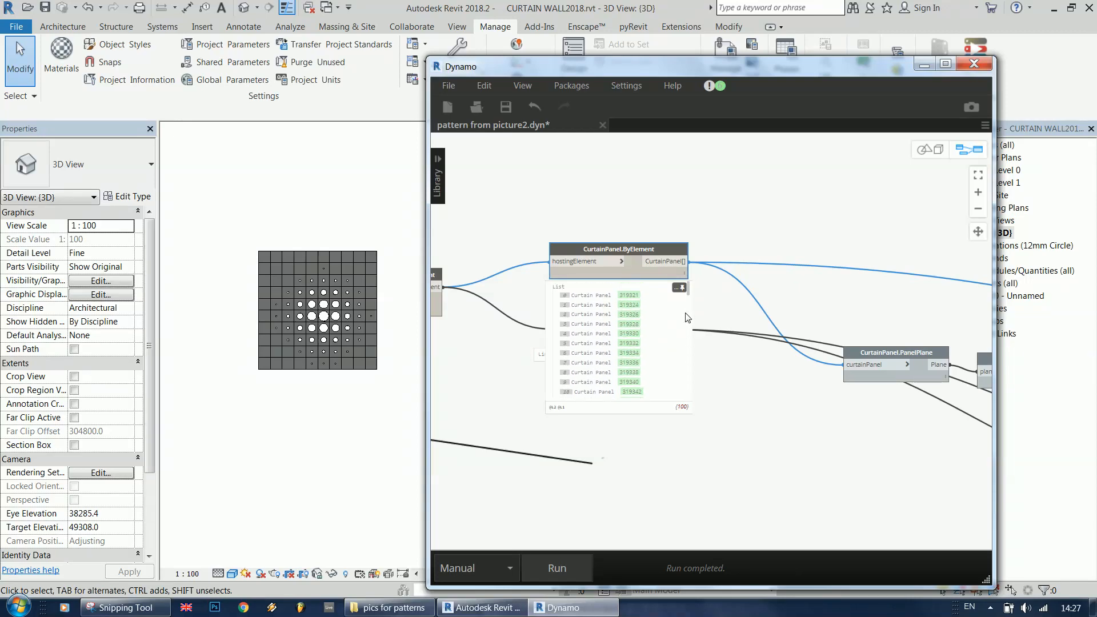
- Locate individual curtain panels from the start of the CurtainPanel.ByElement list in the Revit 3D view and check their order in the wall
left_click(630, 295)
left_click(629, 314)
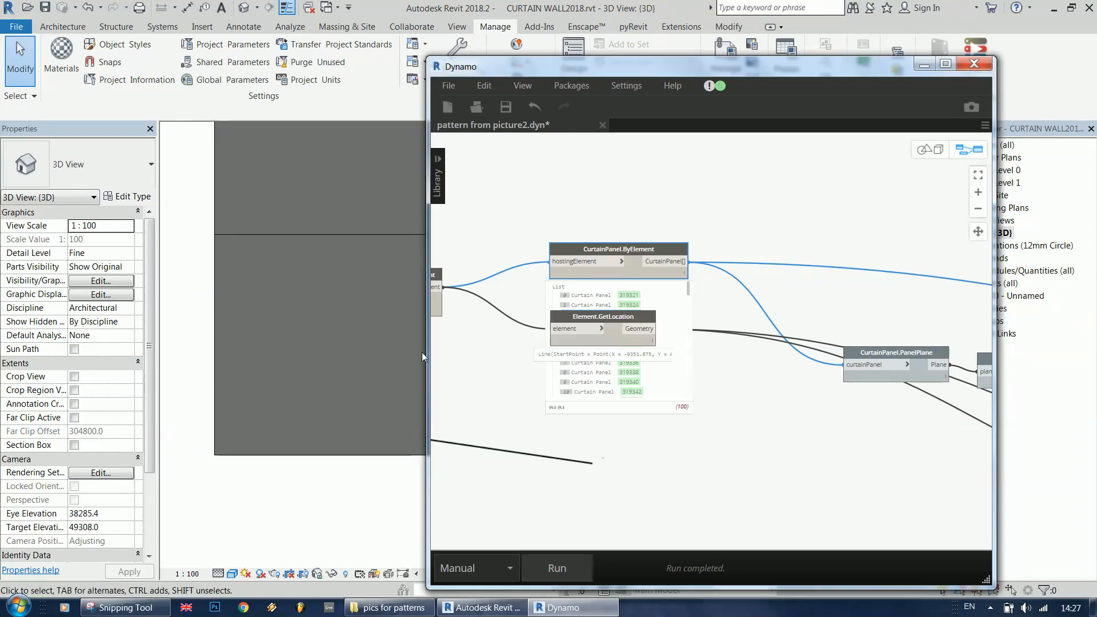
left_click(239, 517)
scroll(238, 518, "down", 3)
scroll(213, 460, "down", 3)
scroll(213, 463, "down", 4)
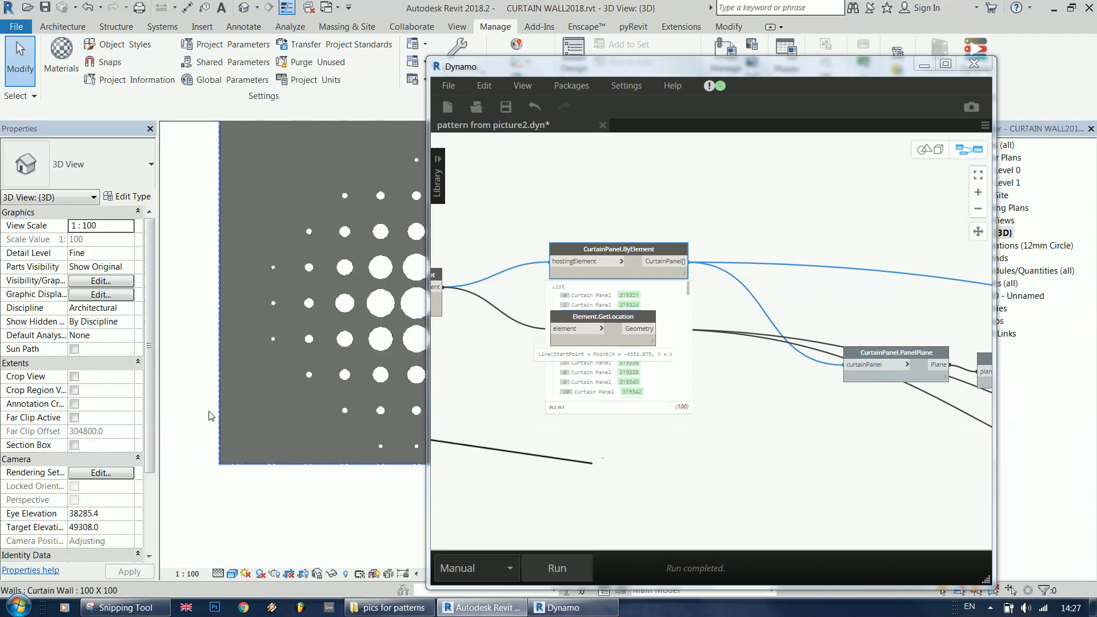
left_click(629, 380)
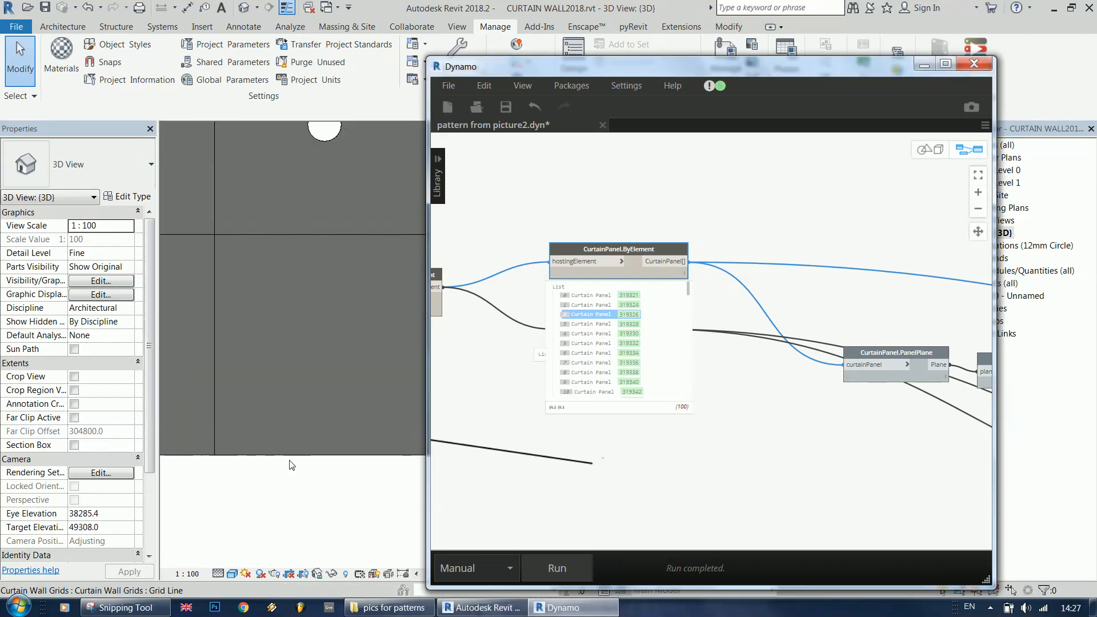
left_click(329, 361)
scroll(329, 362, "down", 5)
scroll(322, 390, "down", 4)
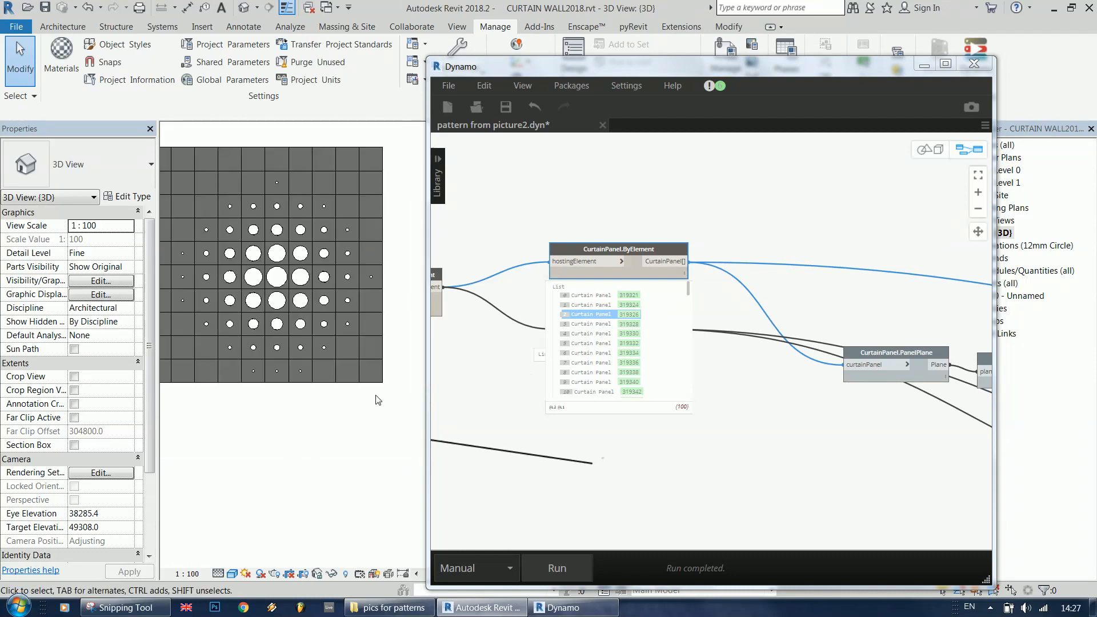
- Shift the Dynamo window clear of the wall, line up the CurtainPanel.PanelPlane and Plane.Origin nodes, and preview the origin points
left_click_drag(800, 65, 886, 63)
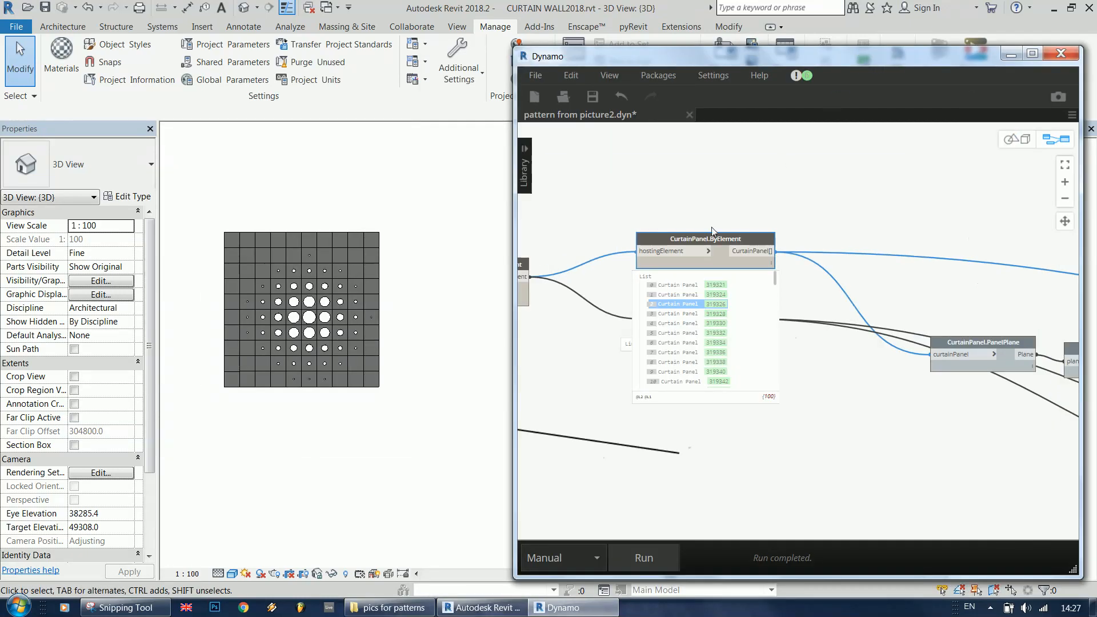
scroll(668, 197, "down", 4)
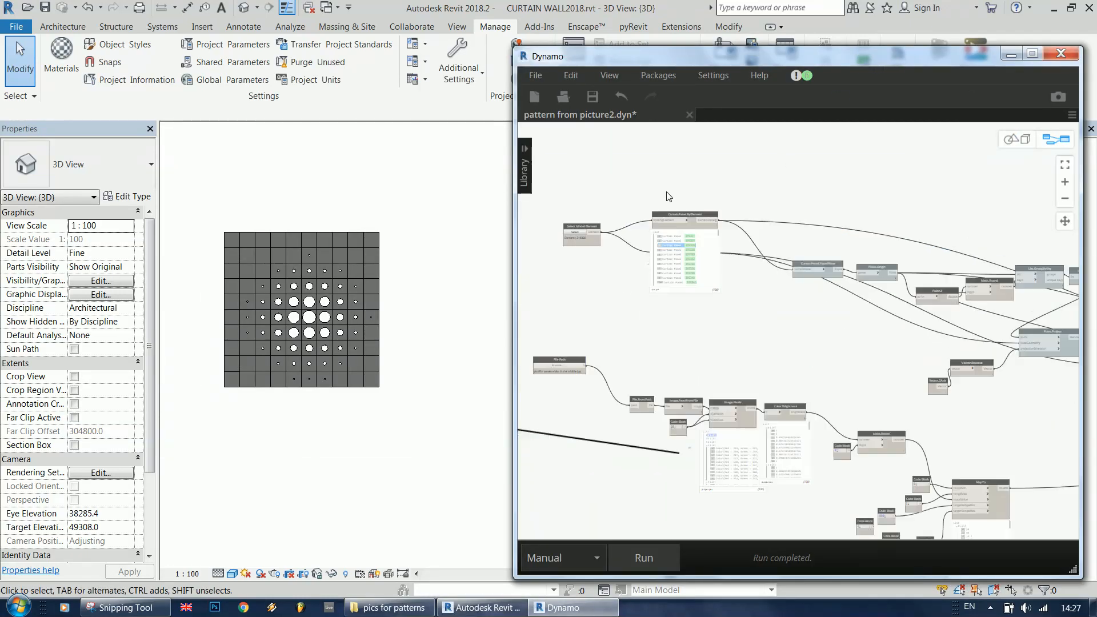
scroll(845, 265, "up", 4)
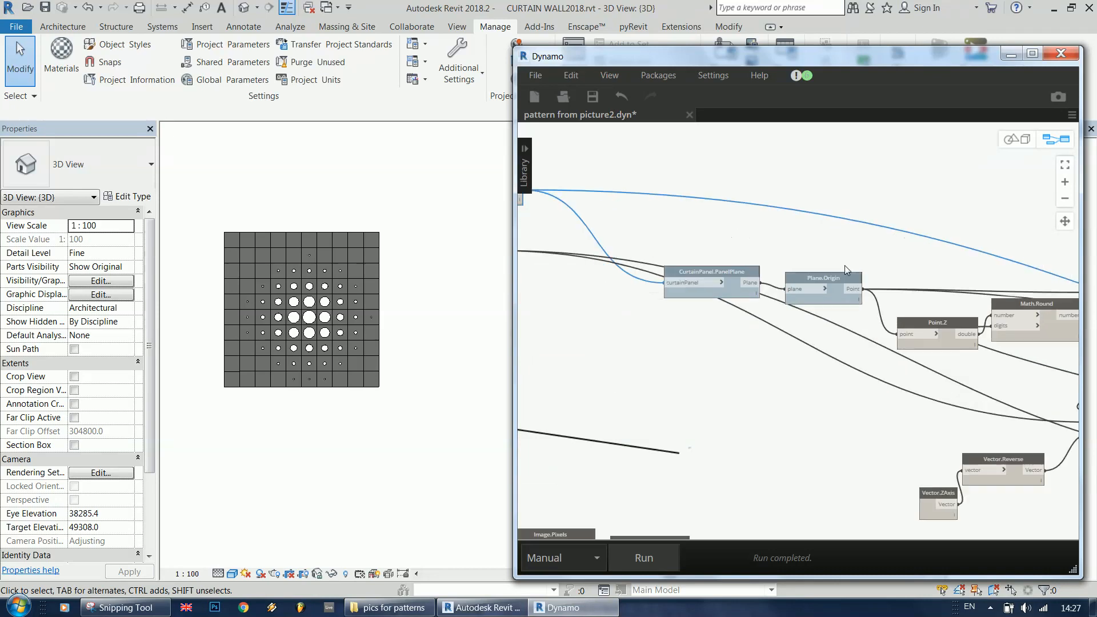
left_click_drag(745, 269, 690, 223)
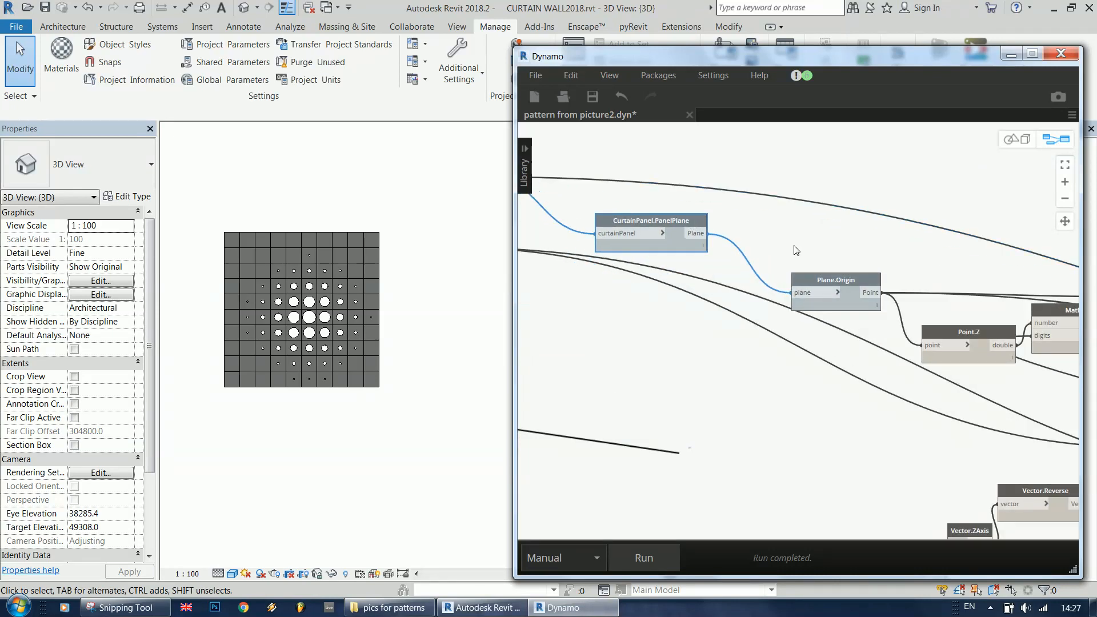
left_click_drag(825, 280, 756, 227)
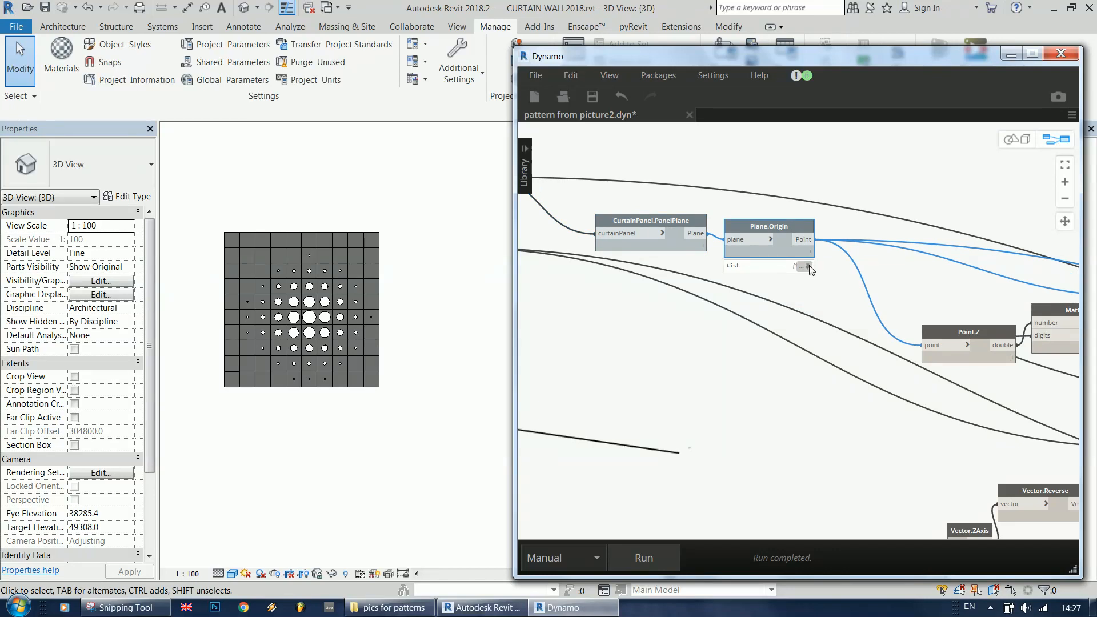
mouse_move(811, 270)
- Reposition the Point.Z node between Plane.Origin and Math.Round, with clear space before Math.Round
scroll(734, 204, "down", 3)
scroll(734, 204, "up", 3)
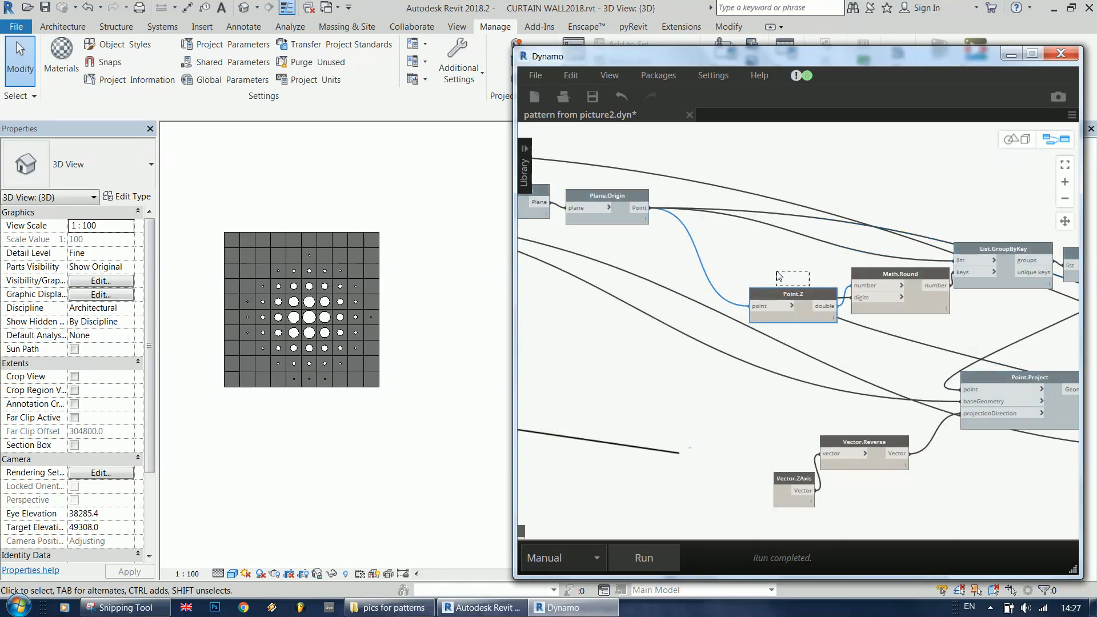
left_click_drag(799, 293, 742, 265)
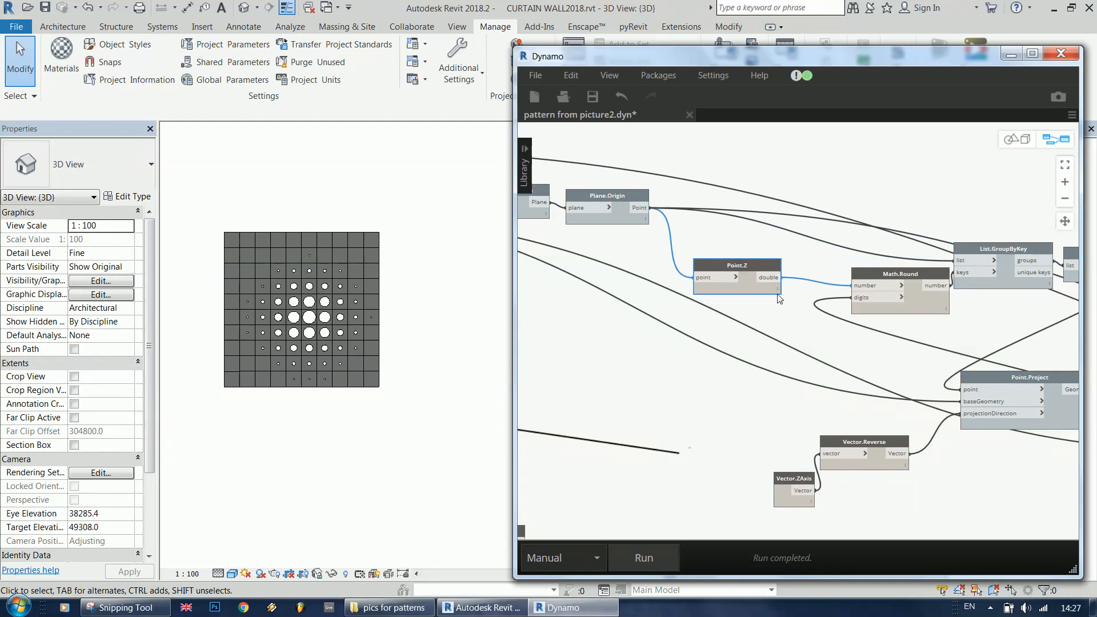
left_click(416, 370)
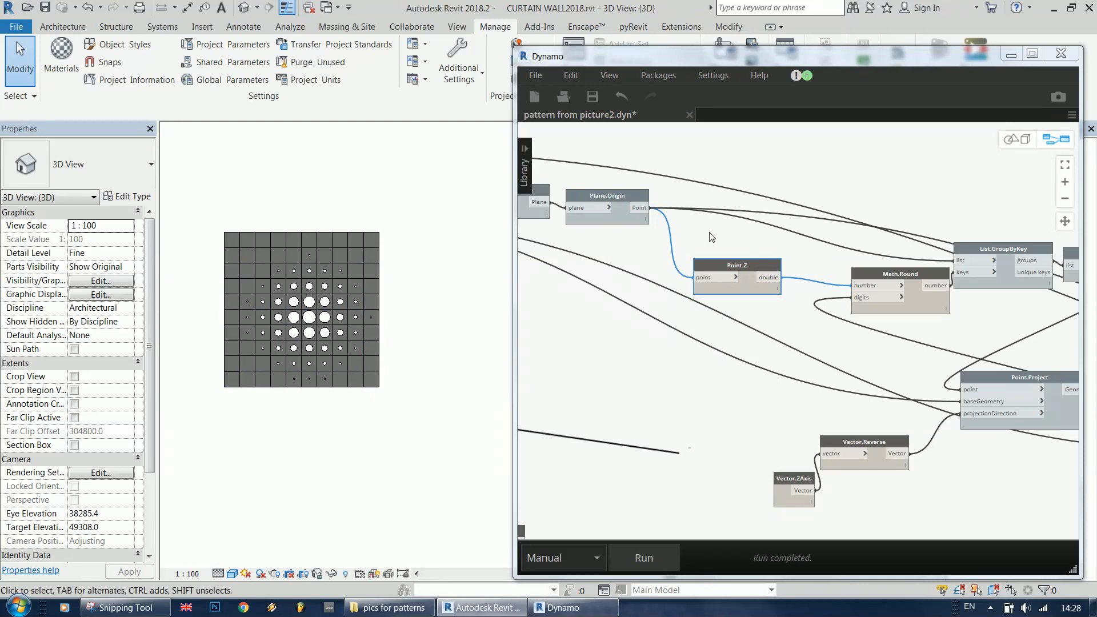
left_click(671, 409)
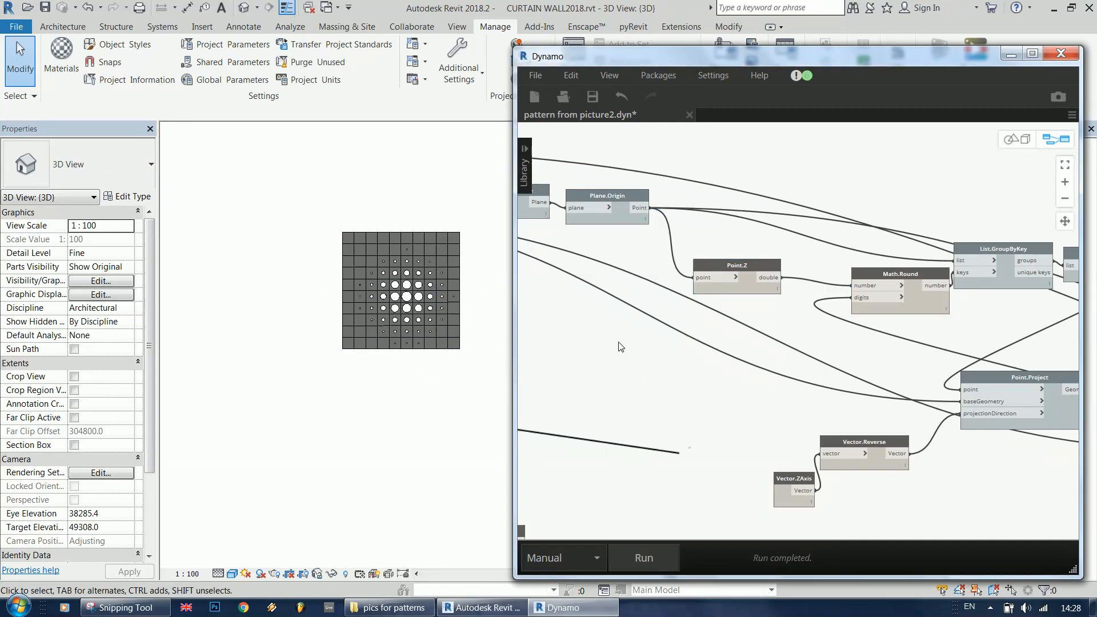
- Nudge the Point.Project node down and shift List.Reverse slightly away from List.GroupByKey
scroll(616, 372, "down", 3)
scroll(800, 377, "up", 3)
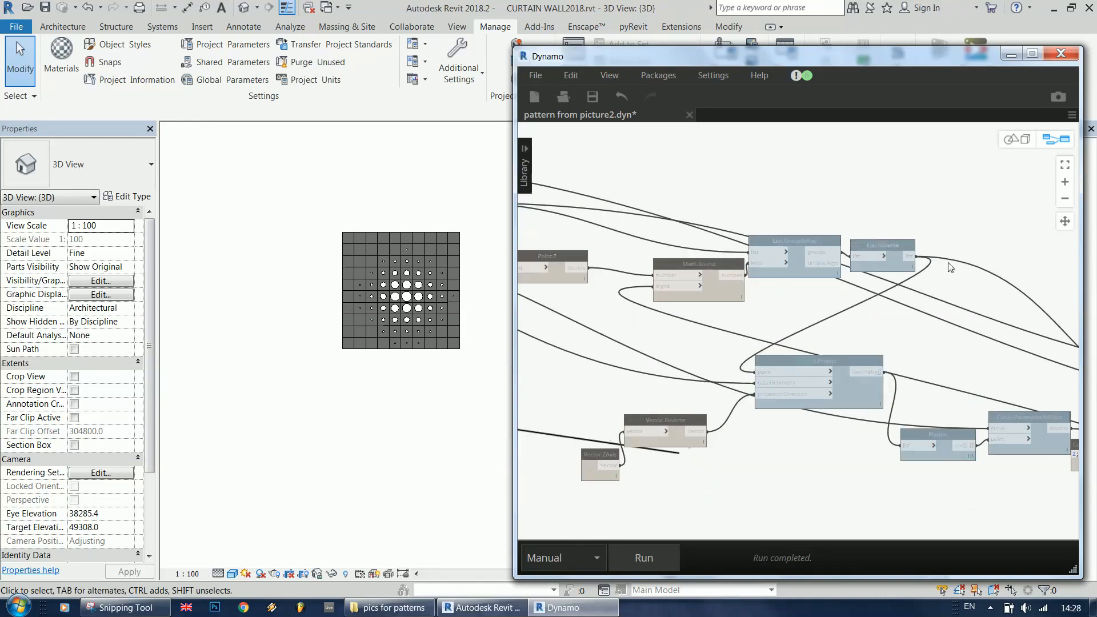
left_click(825, 379)
left_click_drag(825, 379, 819, 381)
left_click_drag(876, 243, 882, 247)
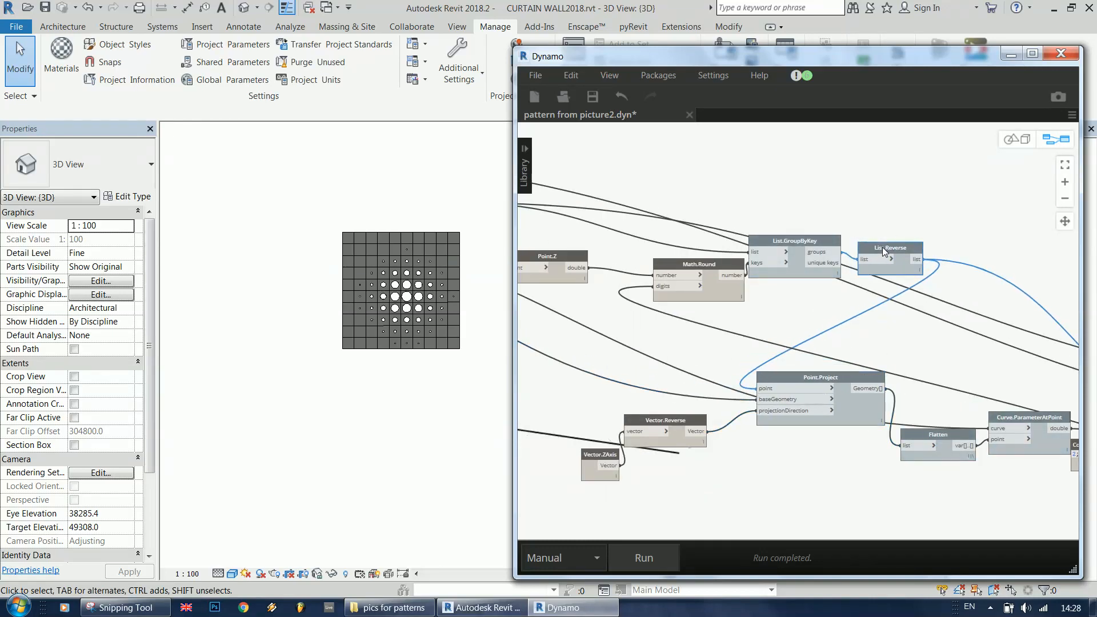
- Move the Vector.ZAxis node just ahead of Vector.Reverse so their connection is clear, and maximize the Dynamo window
left_click_drag(608, 464, 590, 443)
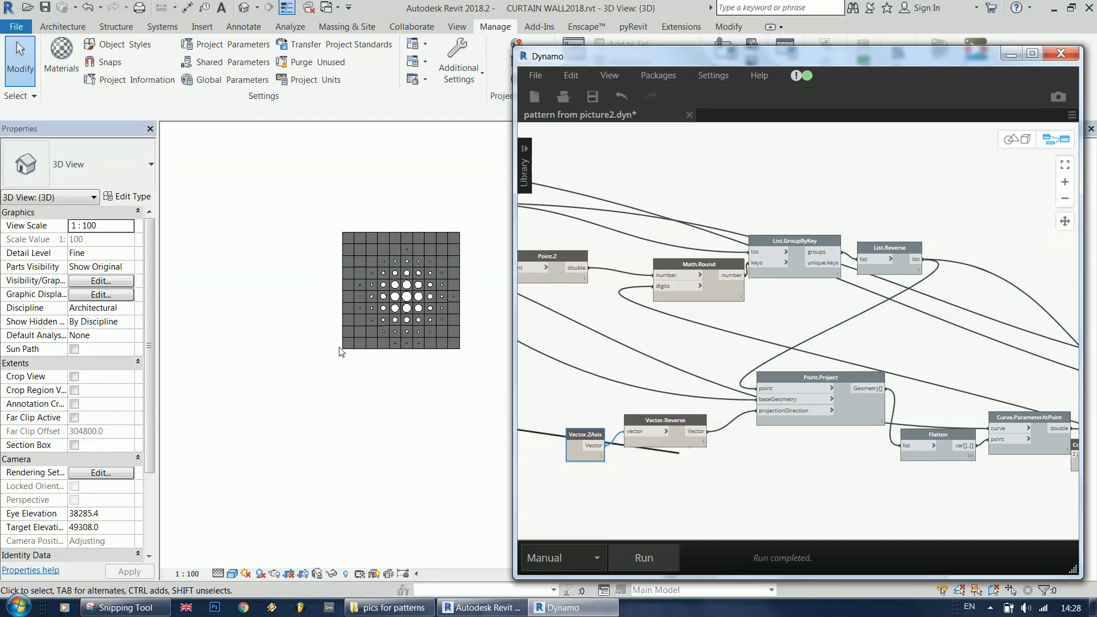
left_click(586, 386)
left_click(1032, 53)
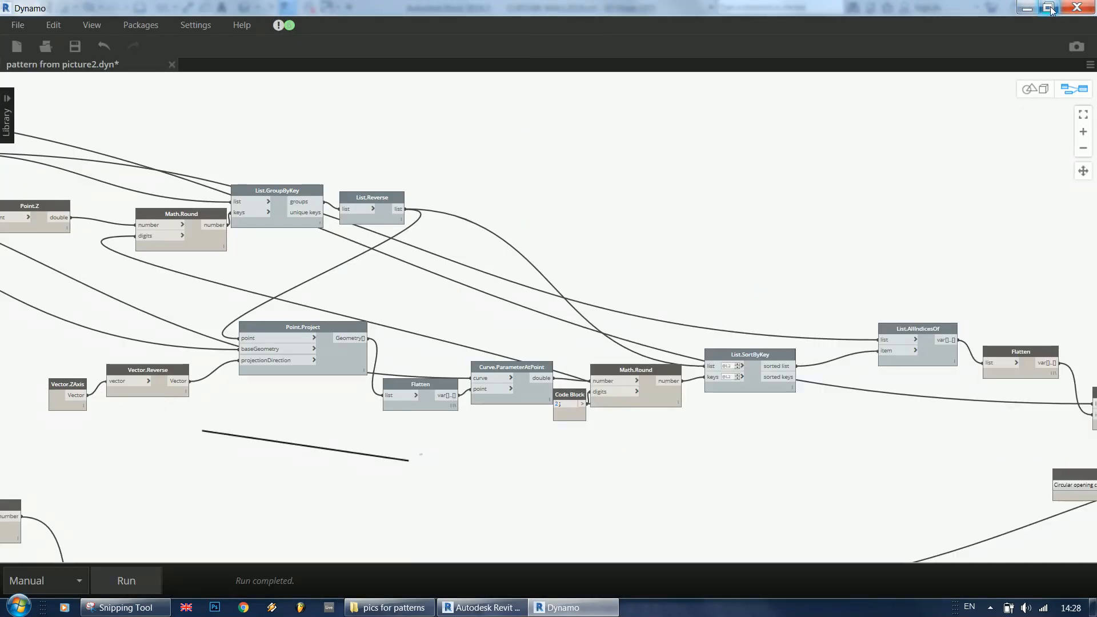
- Nudge the Flatten node after Point.Project up beside Curve.ParameterAtPoint, and shift List.SortByKey slightly upward
scroll(920, 126, "down", 3)
scroll(821, 174, "up", 4)
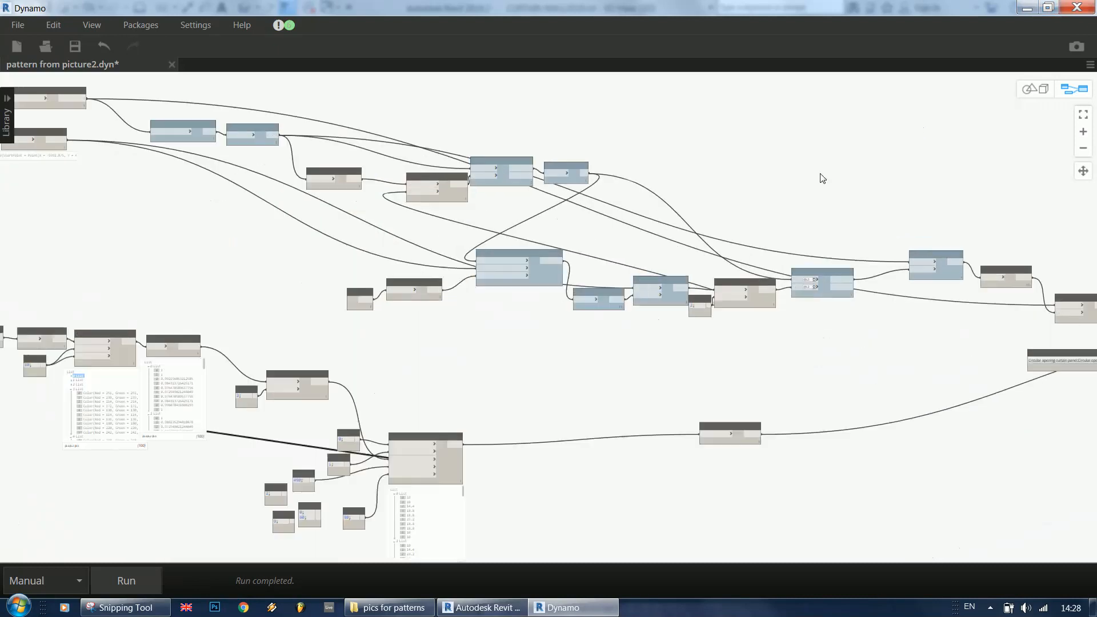
left_click_drag(500, 360, 493, 348)
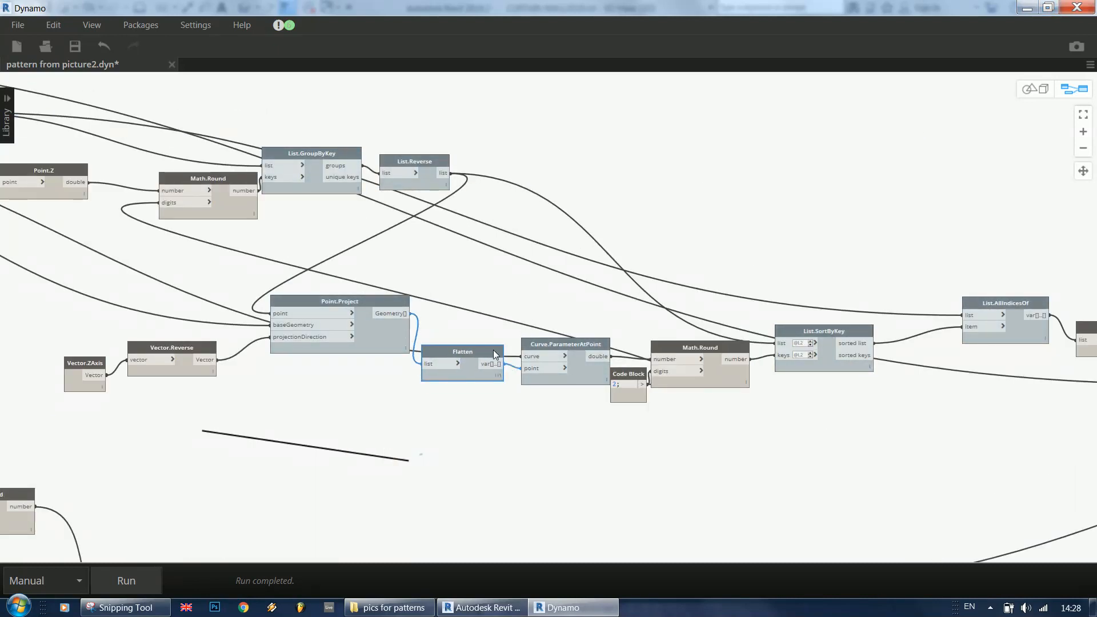
left_click_drag(821, 327, 821, 314)
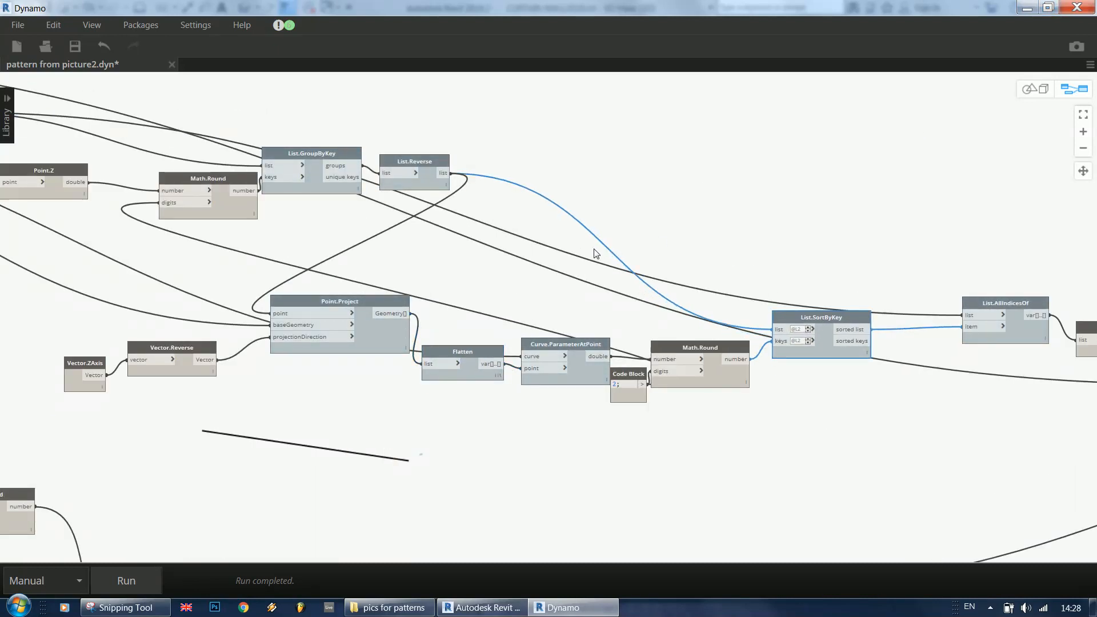
- Preview the output of the List.SortByKey node to examine the sorted points and keys
scroll(596, 253, "down", 3)
scroll(698, 292, "up", 3)
mouse_move(704, 331)
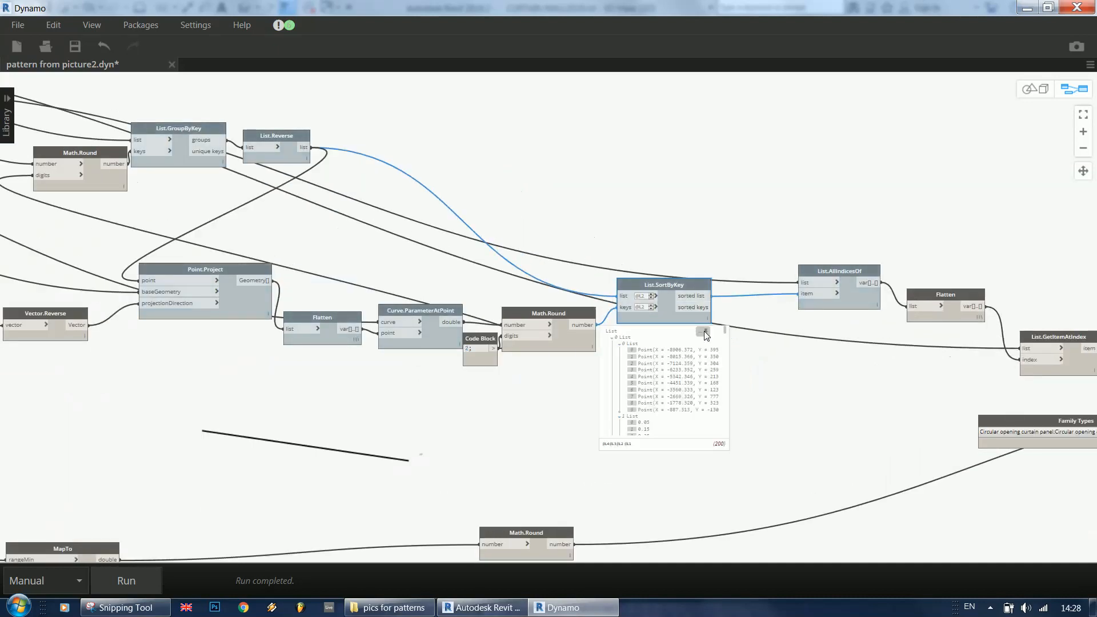
- Examine the output lists of the Flatten node and the first Element.SetParameterByName node
left_click(961, 296)
mouse_move(978, 332)
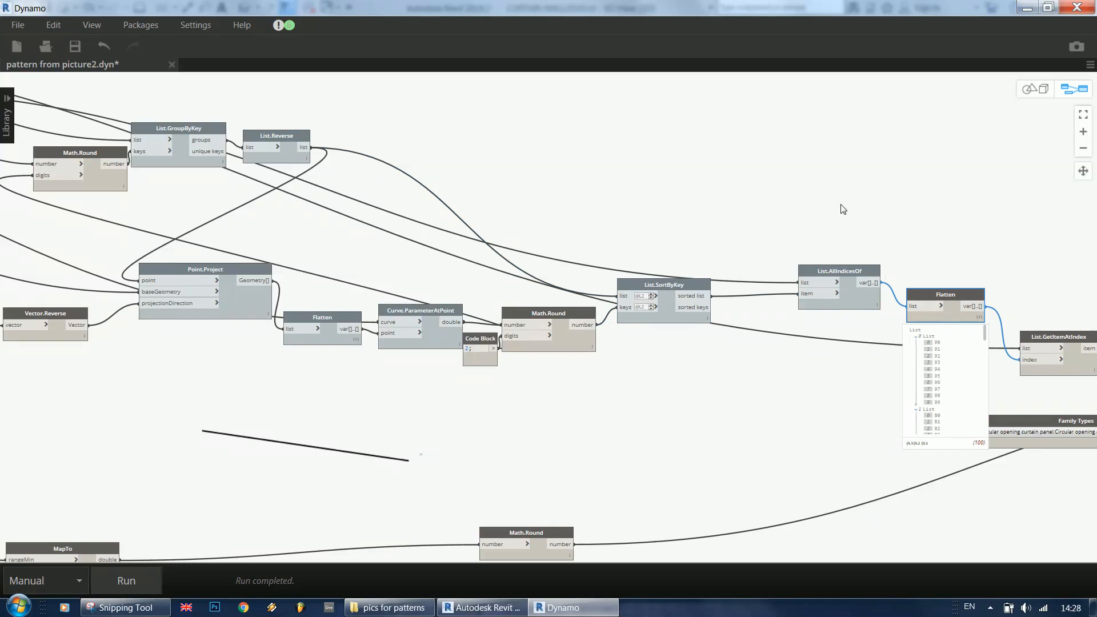
scroll(840, 206, "down", 3)
scroll(973, 271, "up", 3)
scroll(973, 271, "up", 3)
scroll(822, 297, "down", 5)
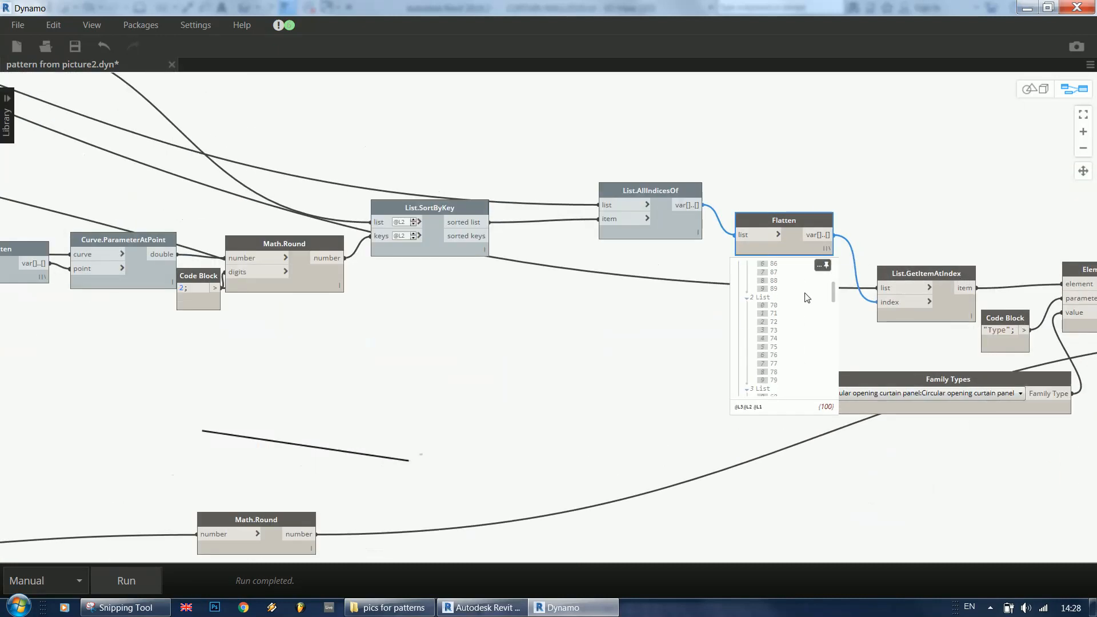
scroll(800, 240, "down", 5)
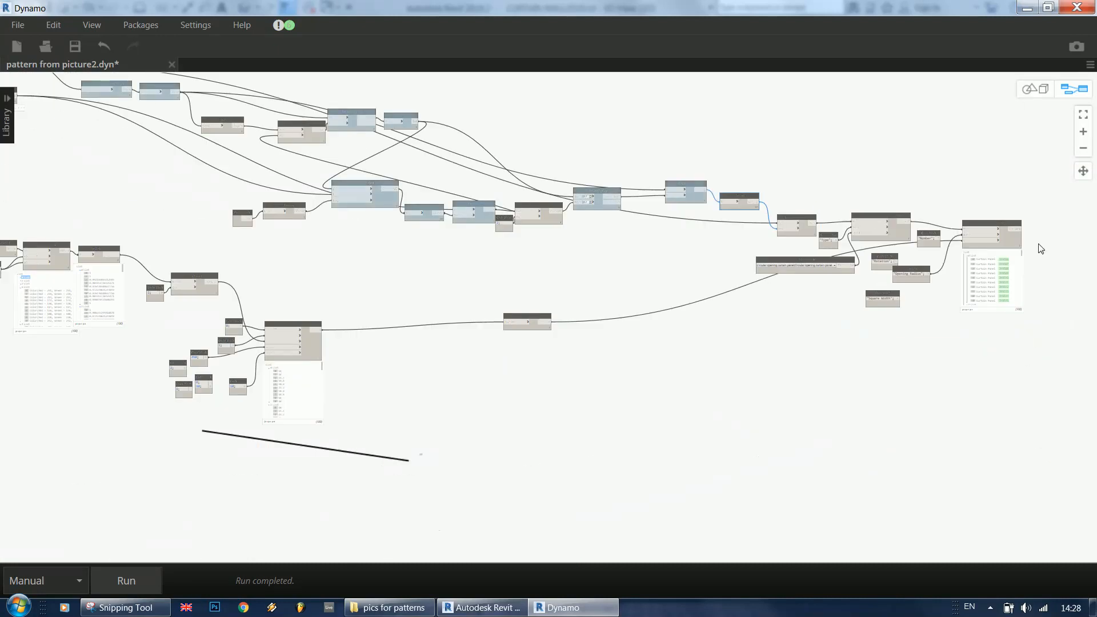
scroll(765, 193, "up", 7)
left_click_drag(766, 193, 763, 187)
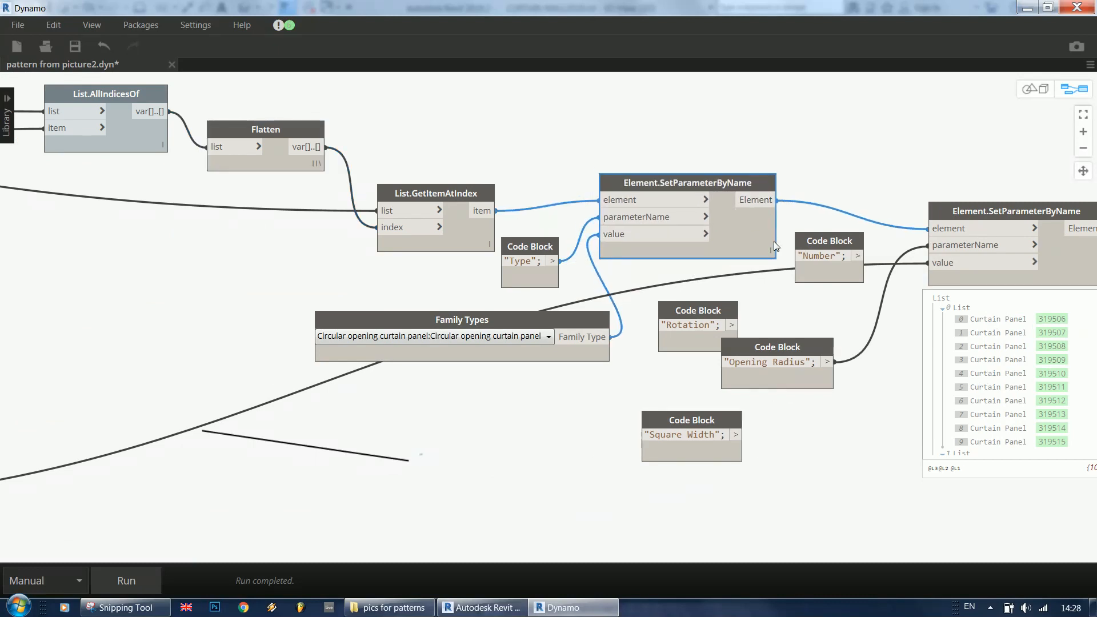
mouse_move(741, 277)
scroll(743, 286, "down", 10)
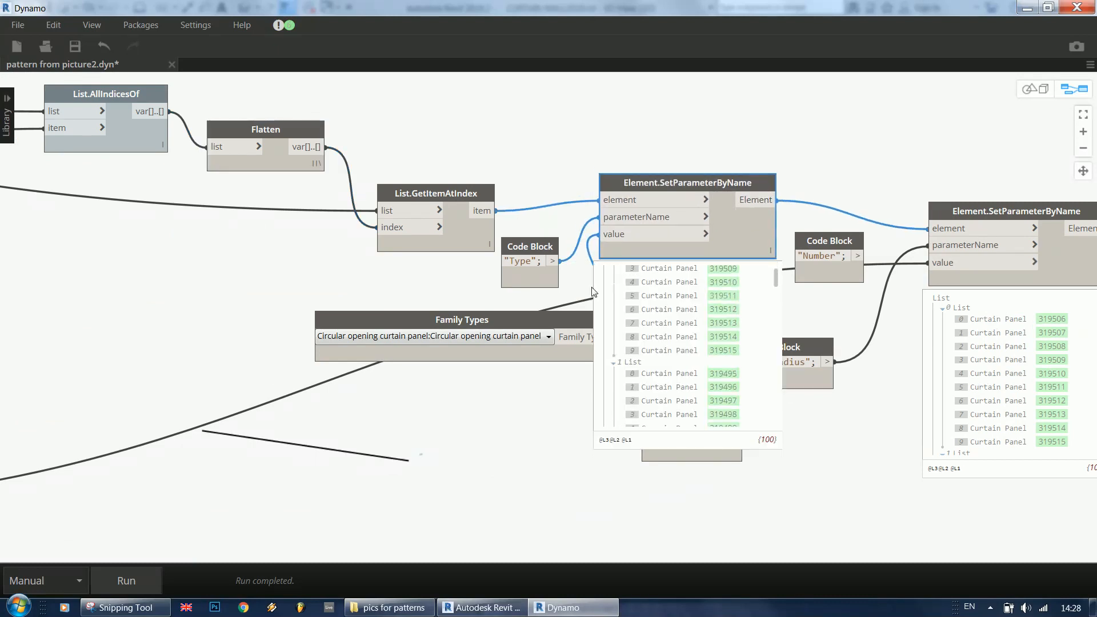
scroll(709, 376, "down", 15)
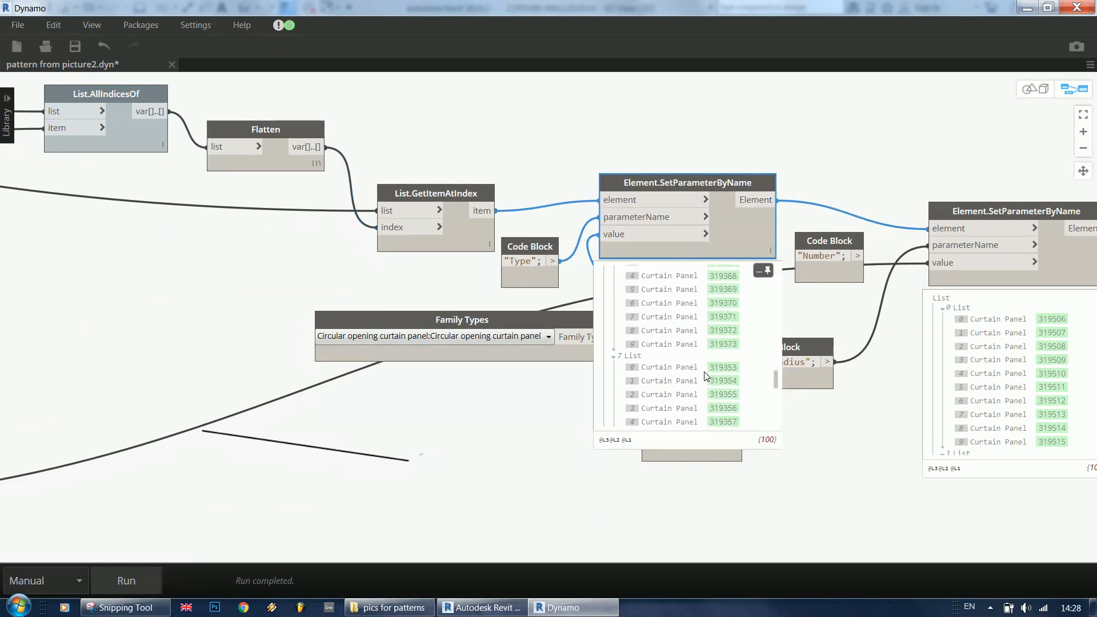
left_click(839, 110)
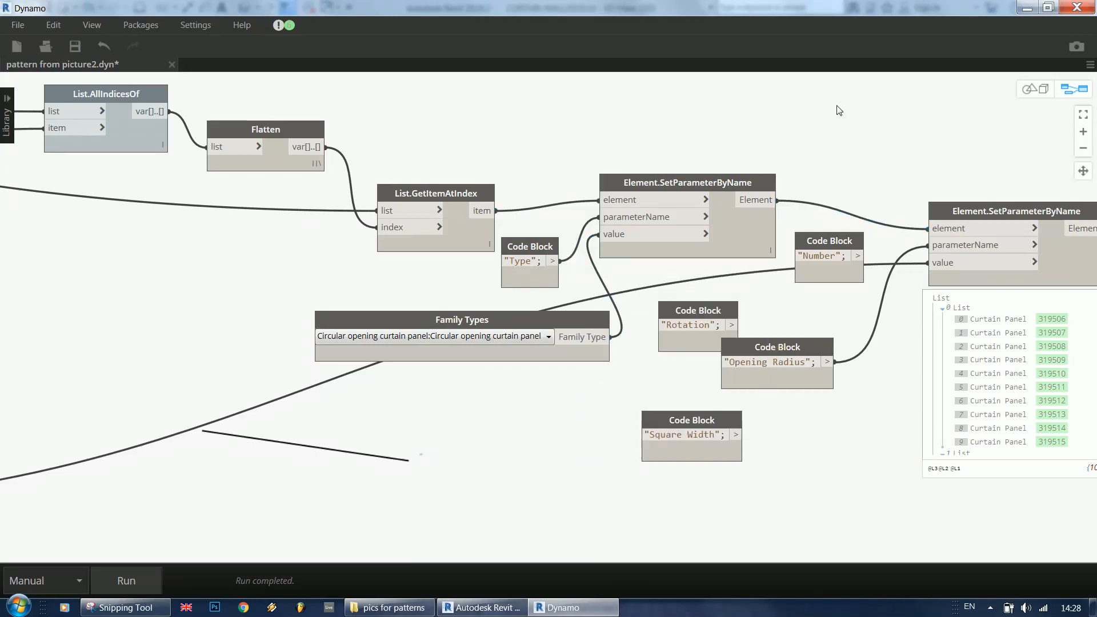
scroll(839, 110, "down", 3)
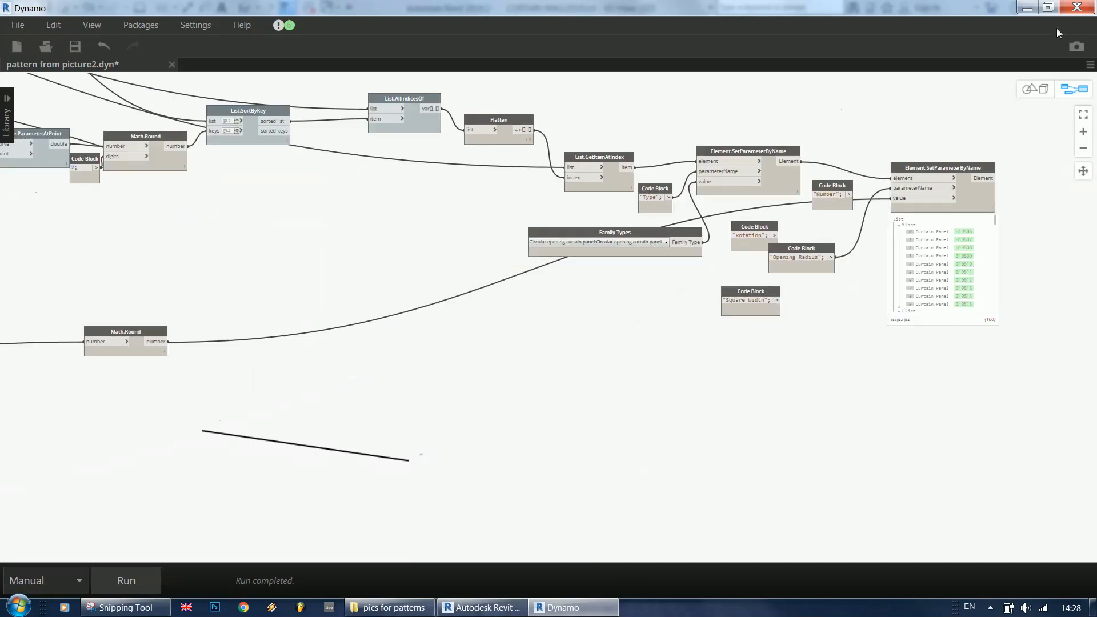
- Restore the Dynamo window to a smaller size so the Revit 3D view shows beside the graph
left_click(1048, 7)
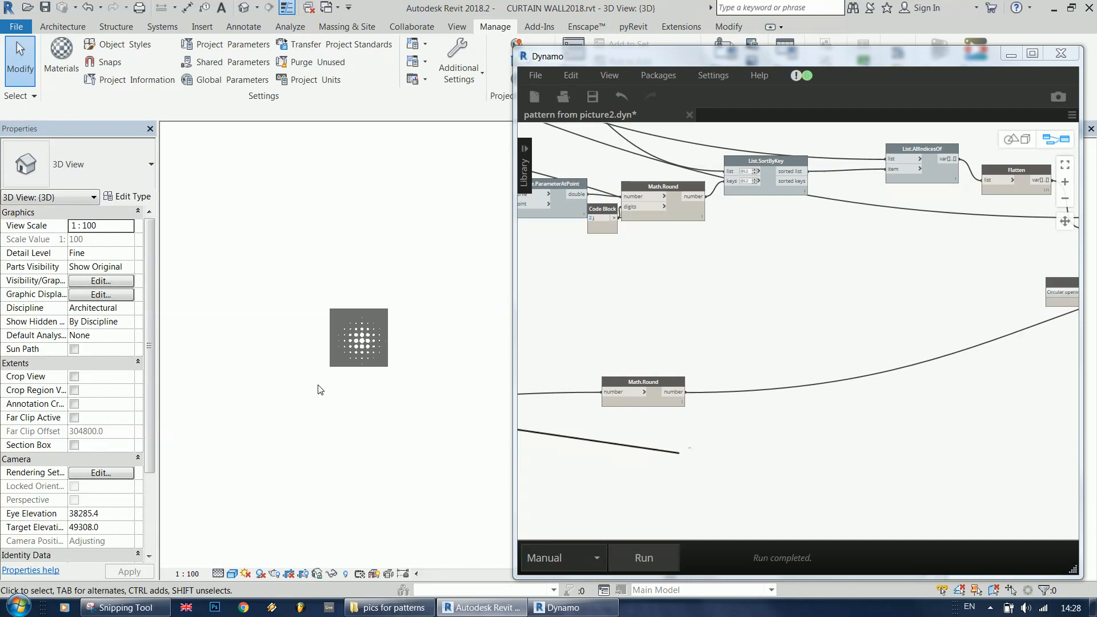
left_click(799, 335)
scroll(798, 334, "down", 5)
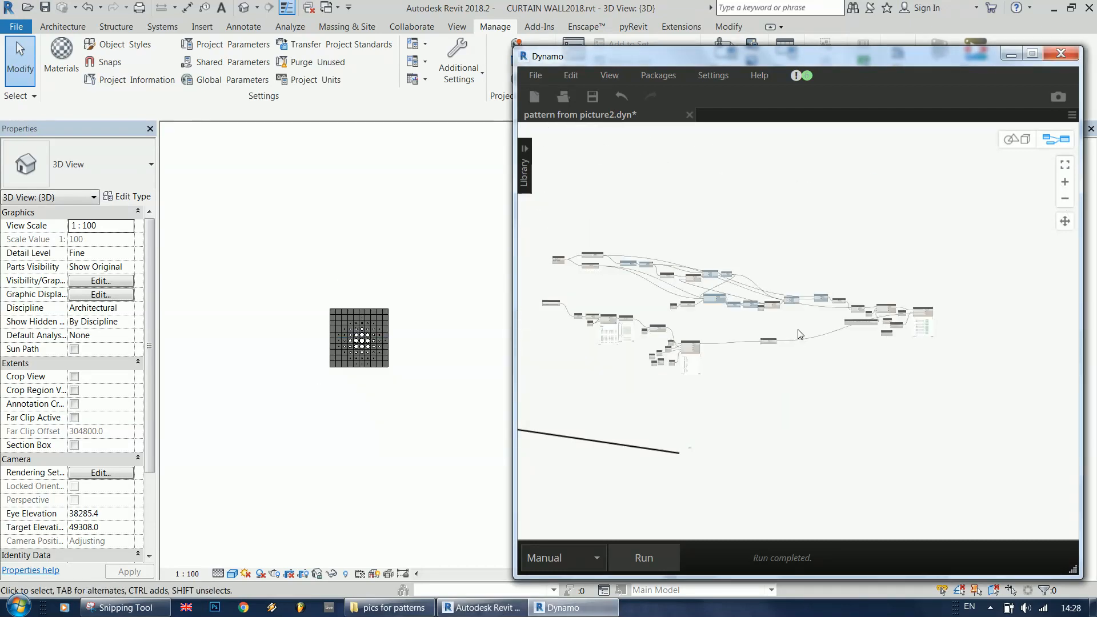
scroll(816, 336, "up", 3)
- Change one circular-opening curtain panel above the largest holes to the Rotating panel type in the Revit 3D view
left_click(351, 406)
scroll(290, 380, "up", 8)
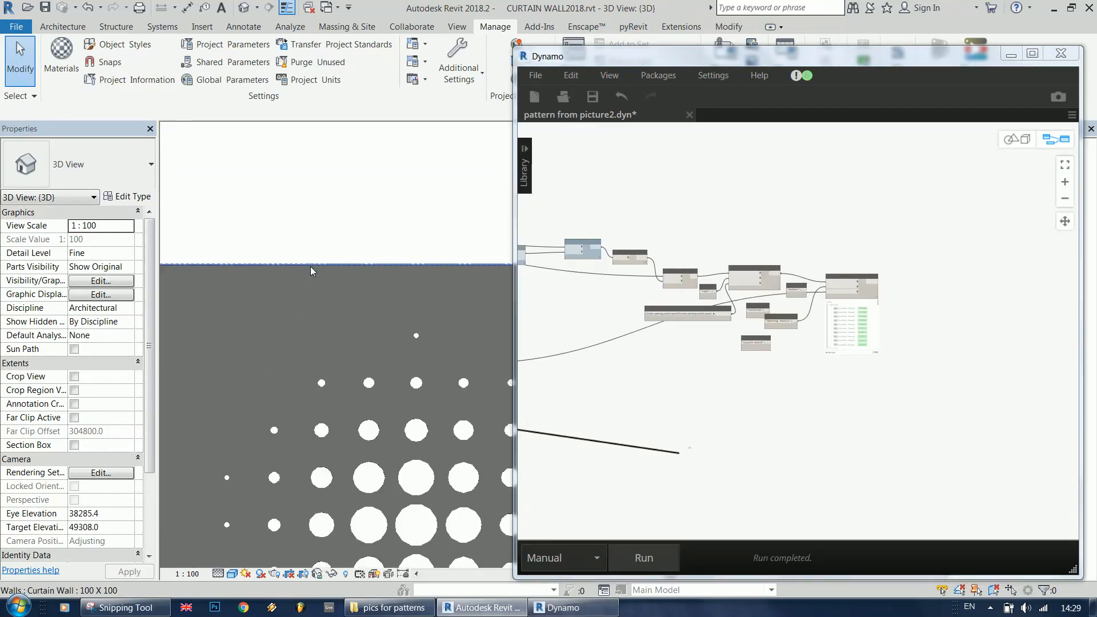
left_click(371, 423)
left_click(97, 164)
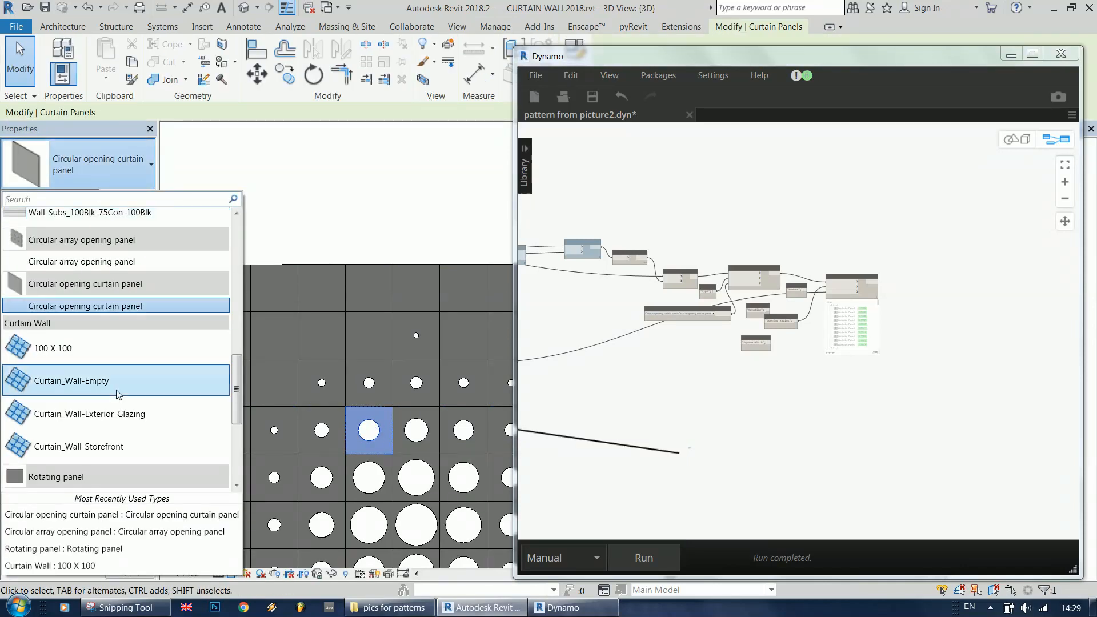
scroll(118, 400, "down", 1)
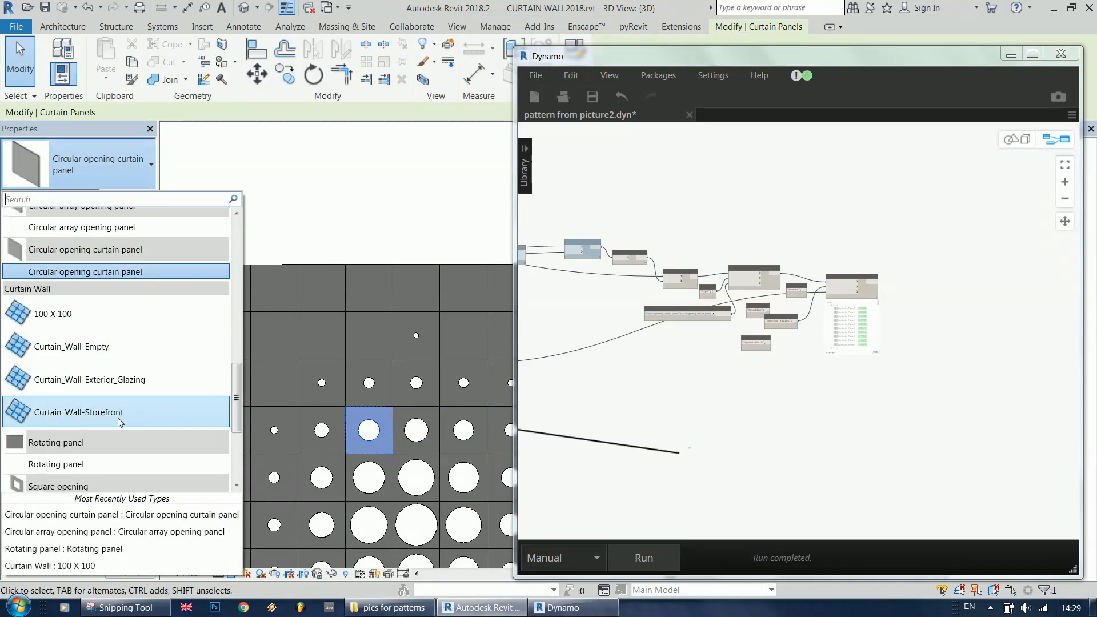
left_click(96, 464)
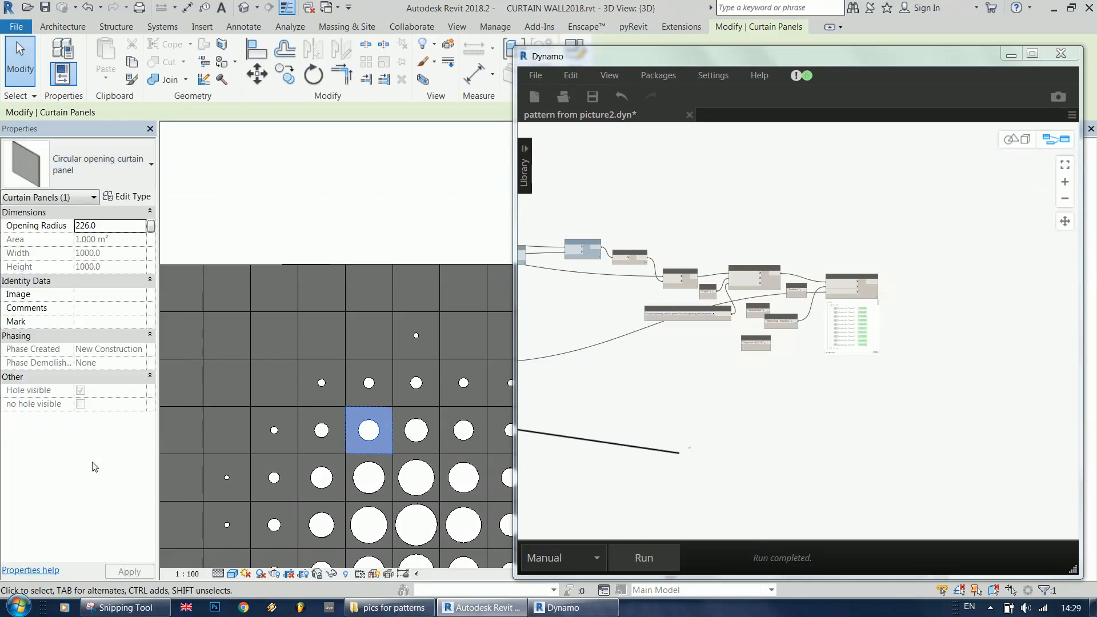
- Inspect the rotating panel from an oblique angle in the 3D view and compare it with the graph's parameter name code blocks
left_click(315, 206)
scroll(315, 207, "down", 3)
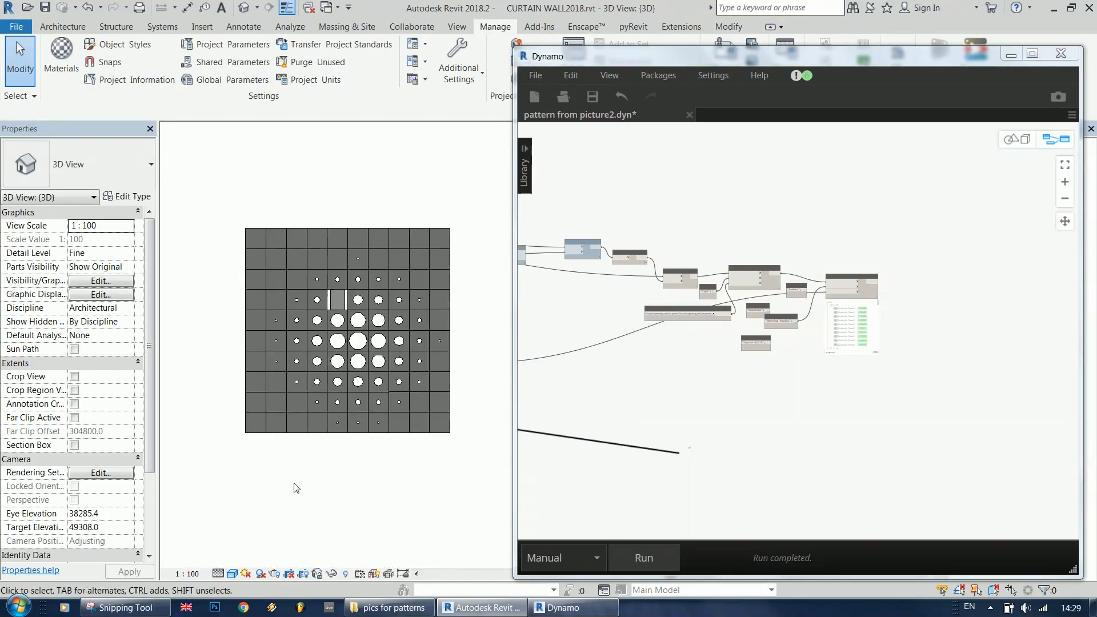
middle_click_drag(269, 546, 326, 533, "shift")
scroll(343, 302, "up", 5)
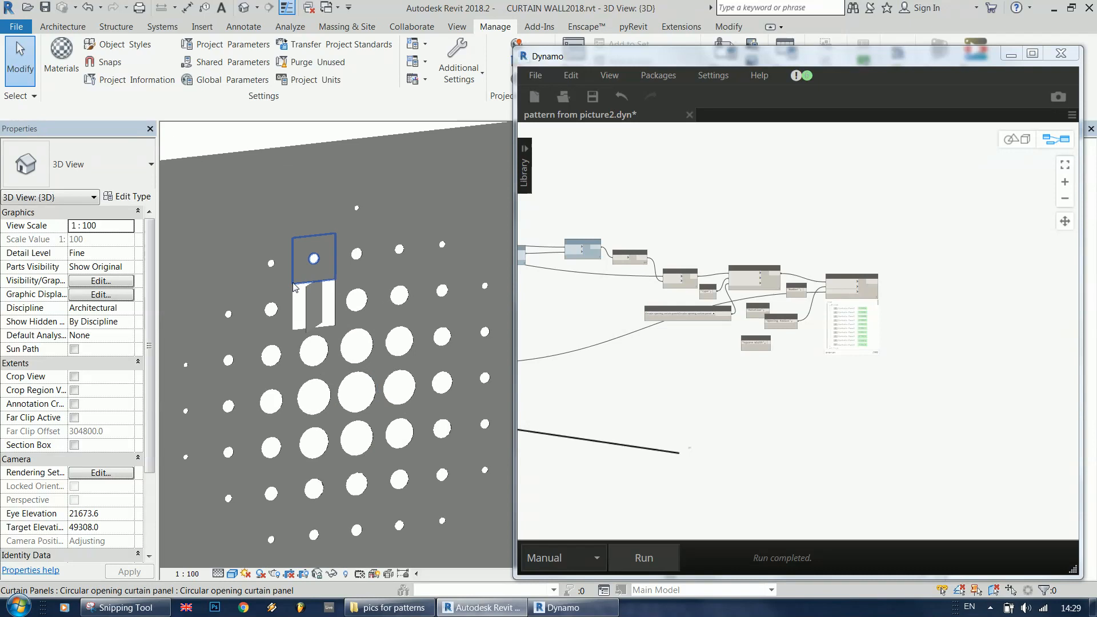
left_click(319, 313)
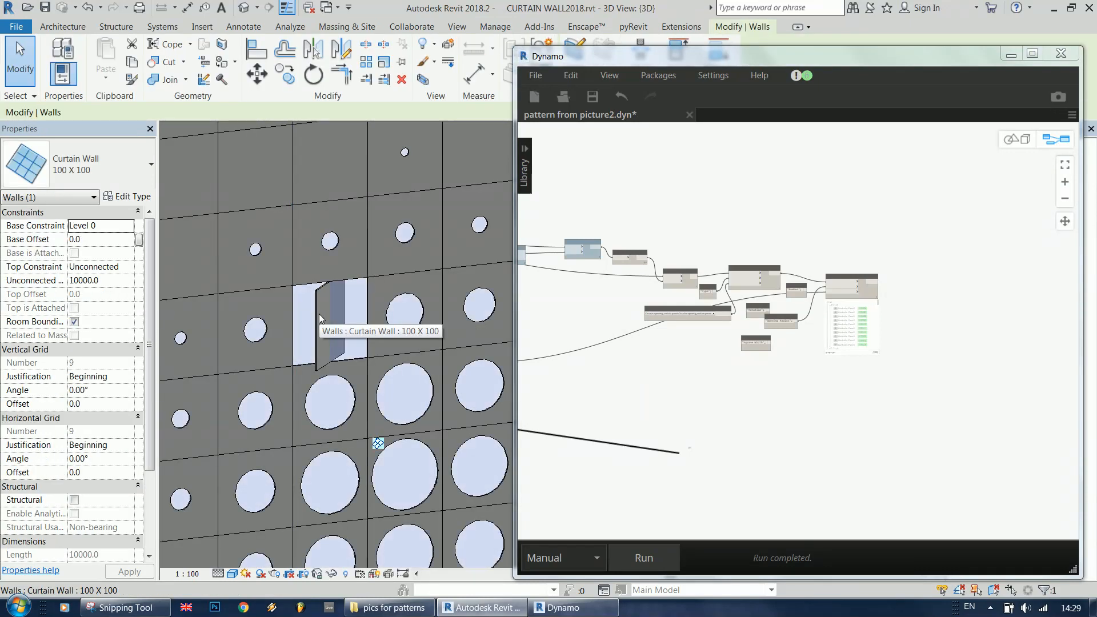
key("Escape")
scroll(301, 275, "down", 3)
scroll(259, 294, "down", 3)
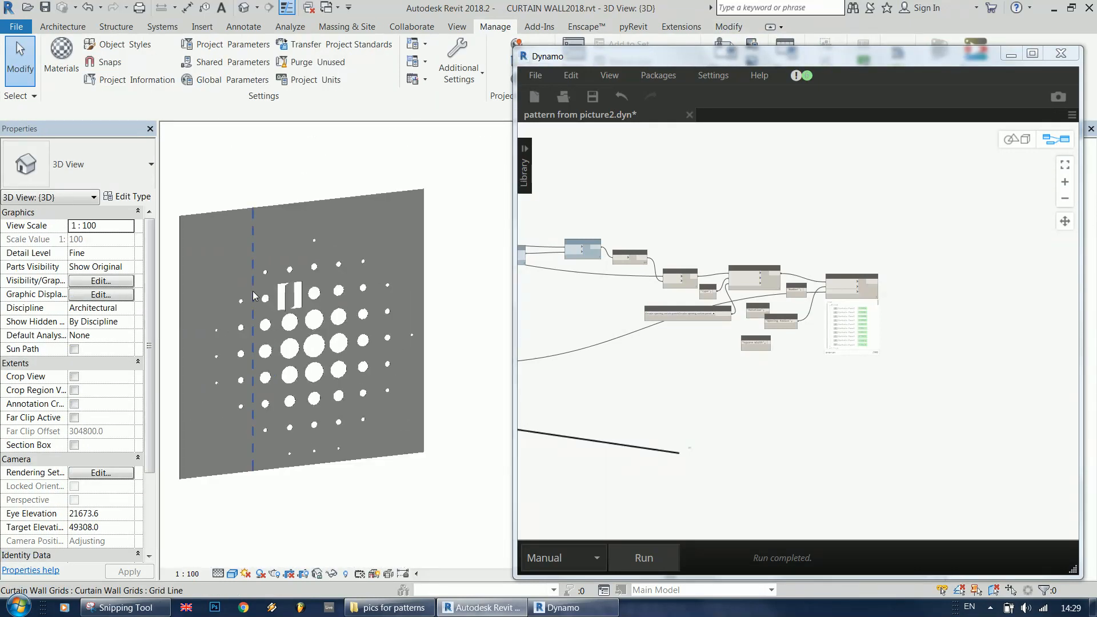
scroll(293, 301, "up", 4)
scroll(291, 304, "down", 5)
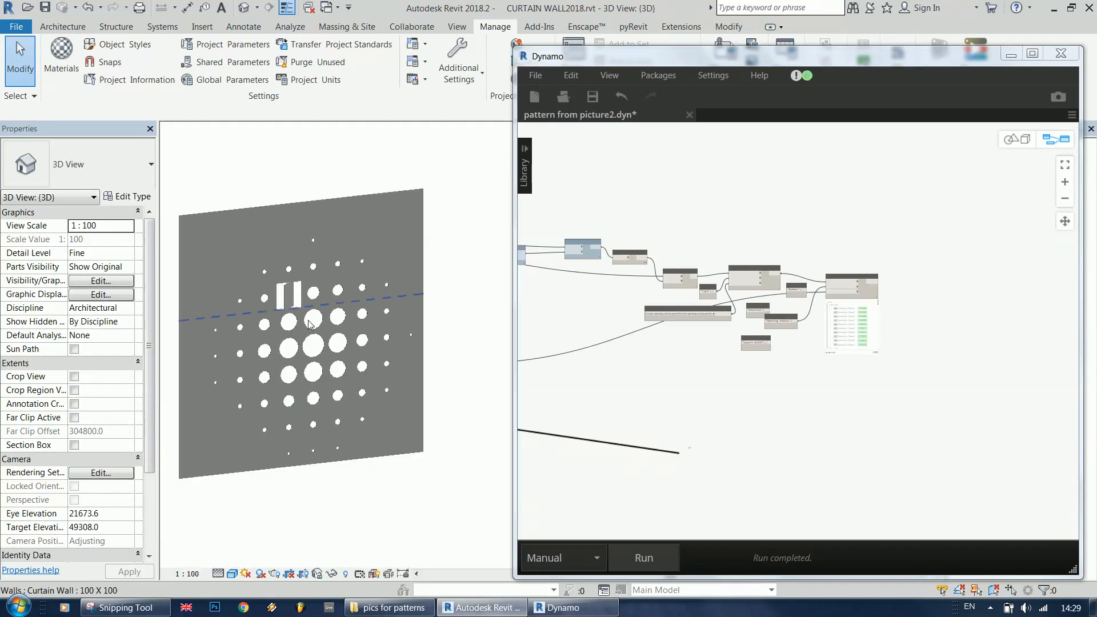
left_click(882, 461)
scroll(848, 257, "up", 1)
scroll(780, 309, "up", 5)
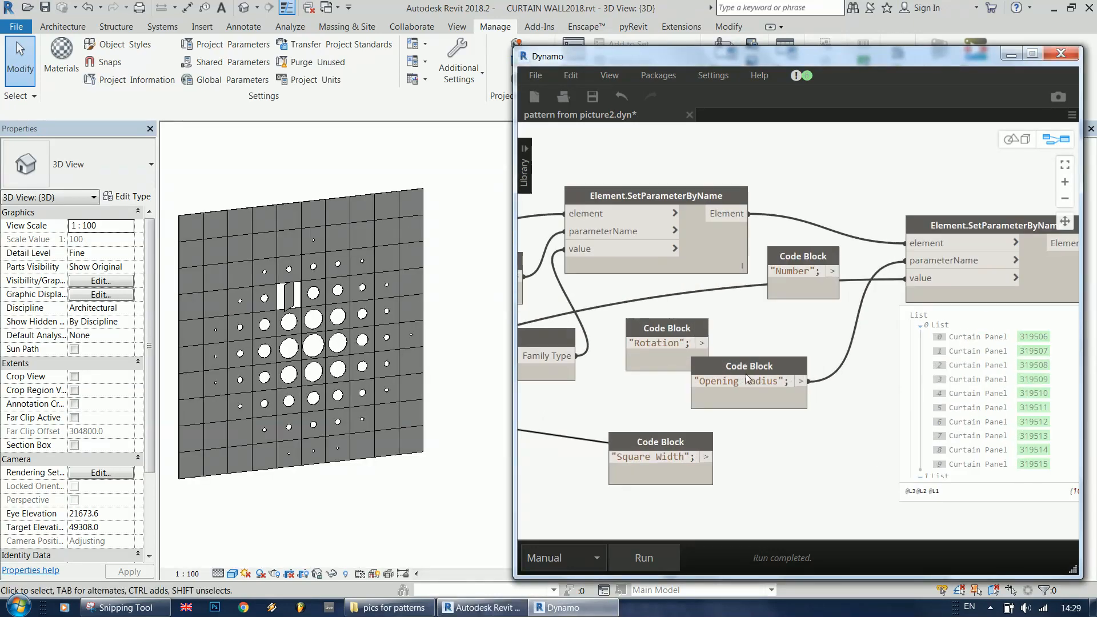
- Set the rotating panel's Rotation to 60° and then to 15°
left_click(259, 172)
scroll(310, 296, "up", 4)
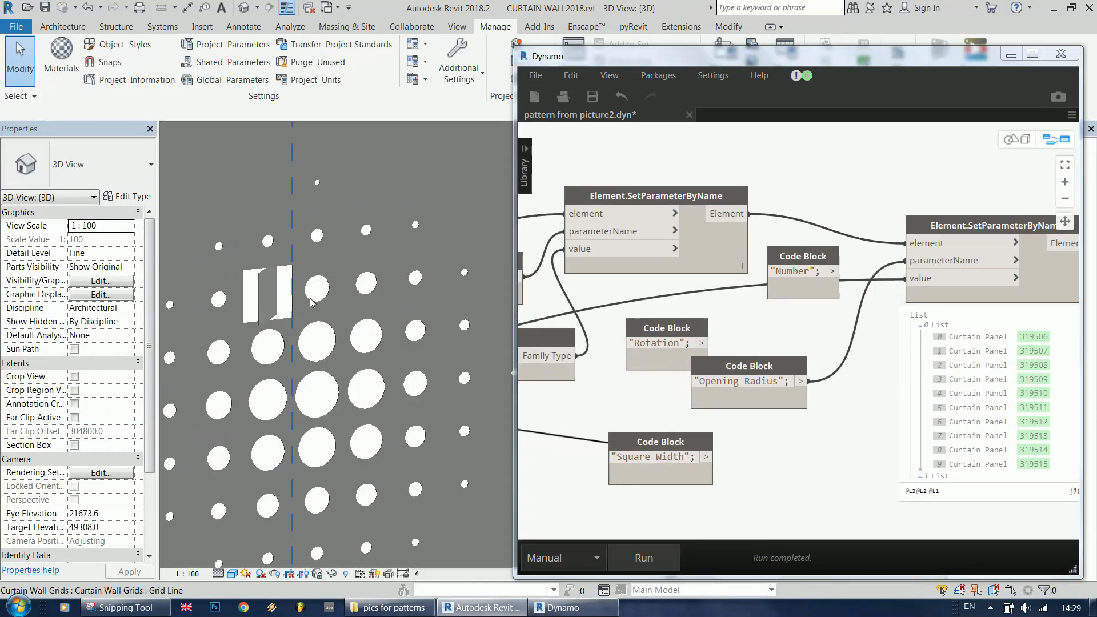
left_click(259, 288)
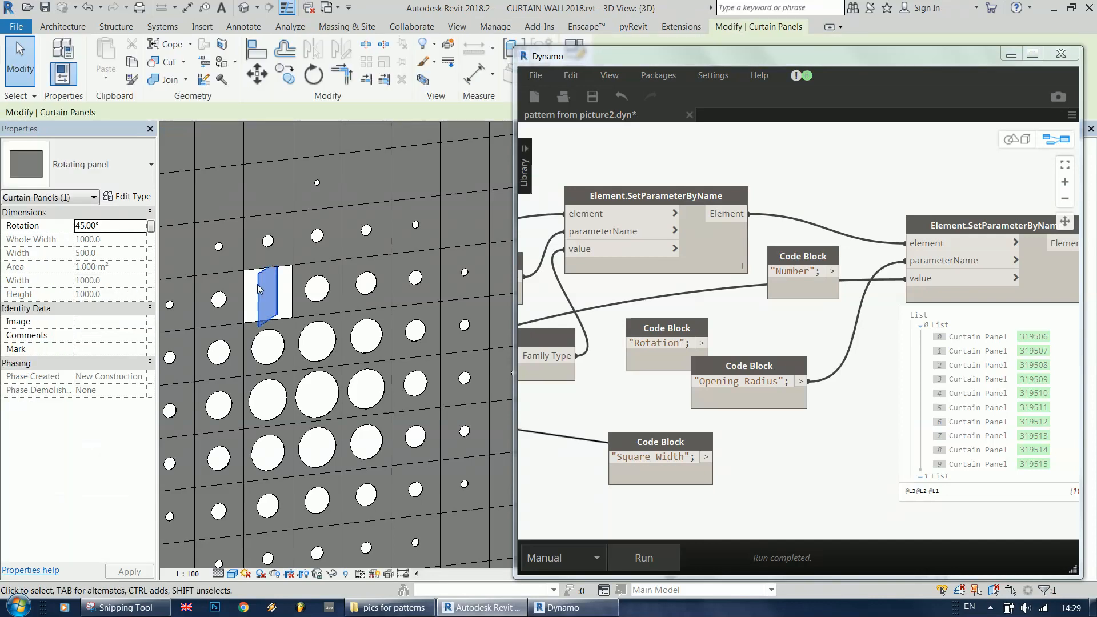
left_click(117, 231)
type("60")
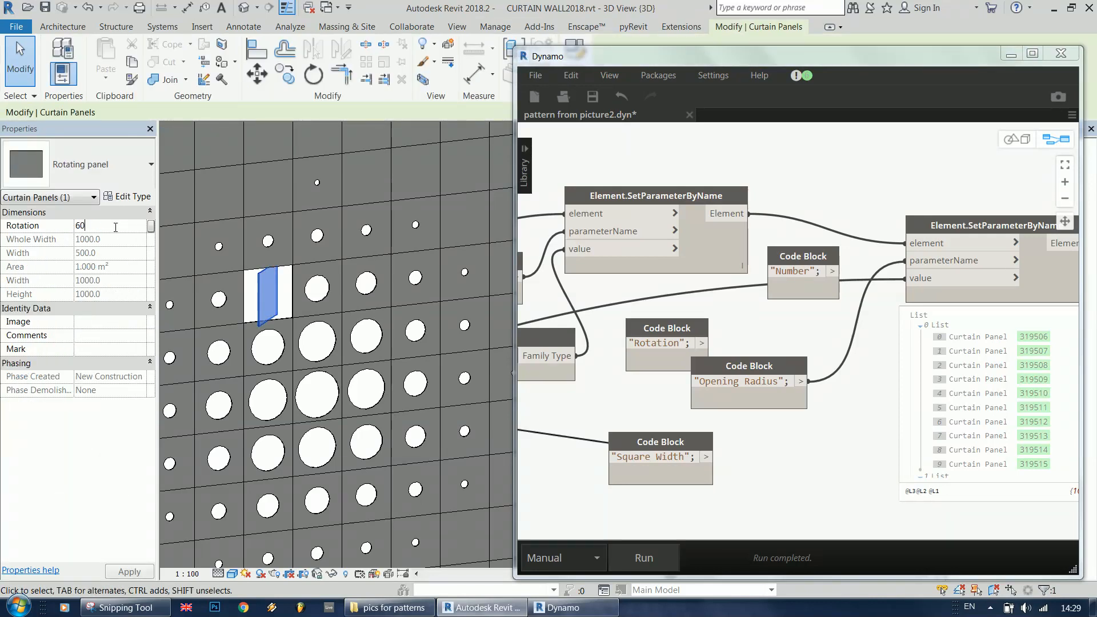
key("Return")
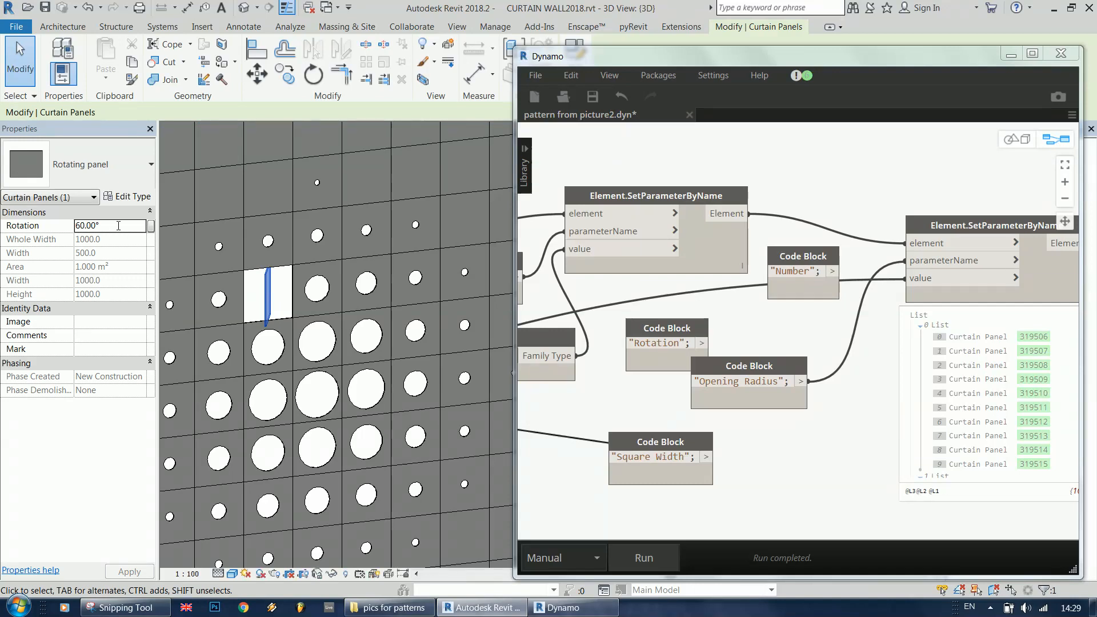
left_click(118, 225)
type("15")
key("Return")
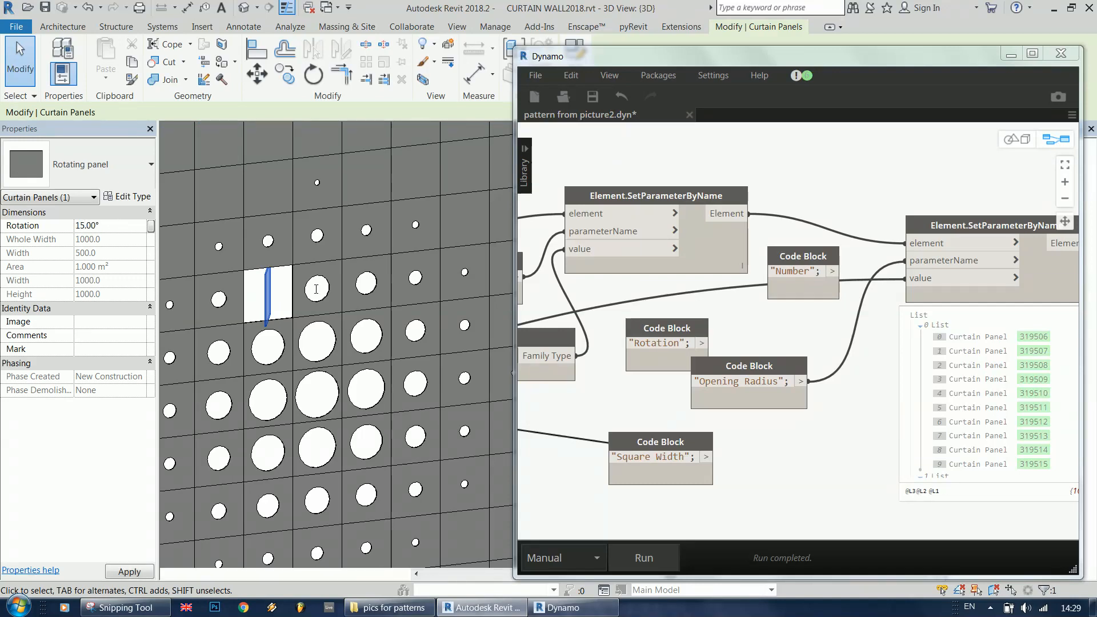
- Connect the "Rotation" code block to the parameterName input of the last Element.SetParameterByName node in Dynamo
left_click(843, 431)
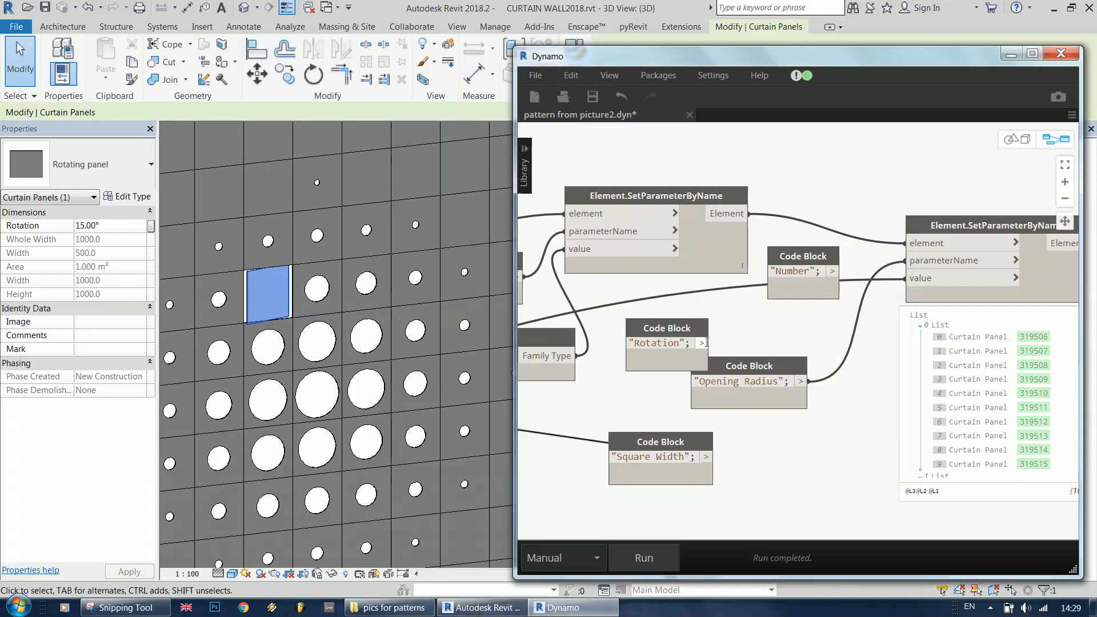
scroll(926, 292, "down", 3)
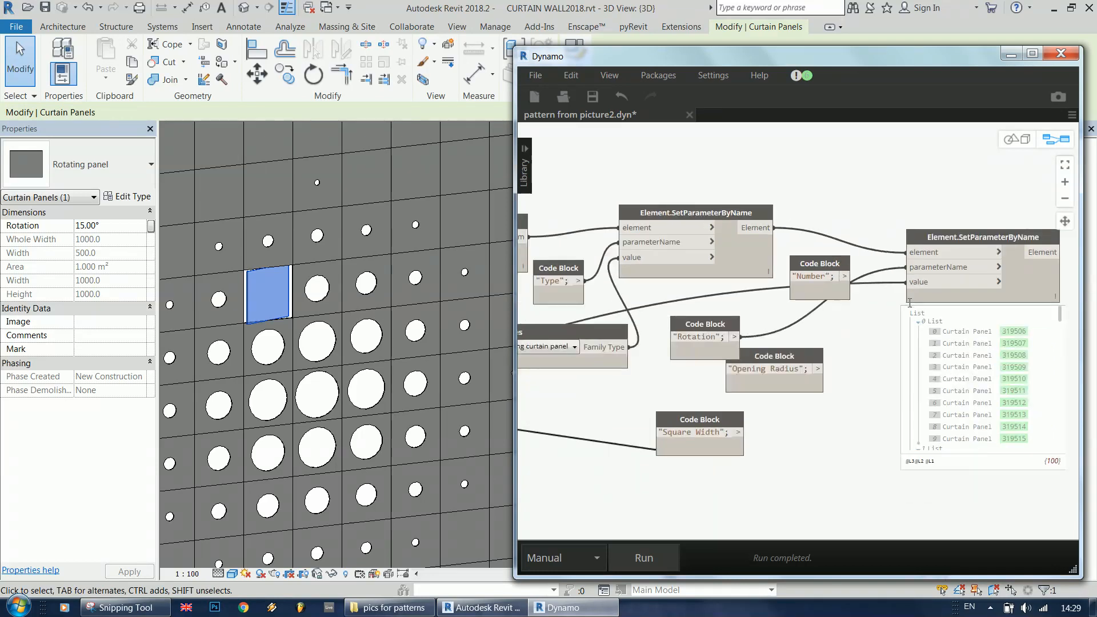
- Connect the 0 and 60 code block outputs to MapTo's targetRangeMin and targetRangeMax, and run the graph
scroll(965, 179, "down", 5)
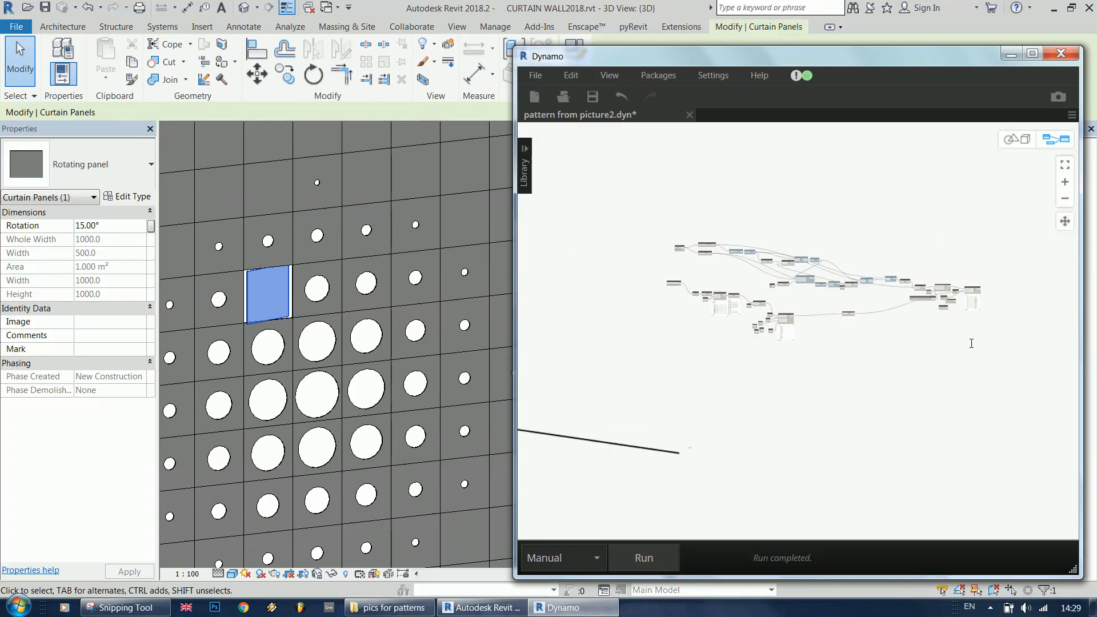
scroll(972, 344, "up", 10)
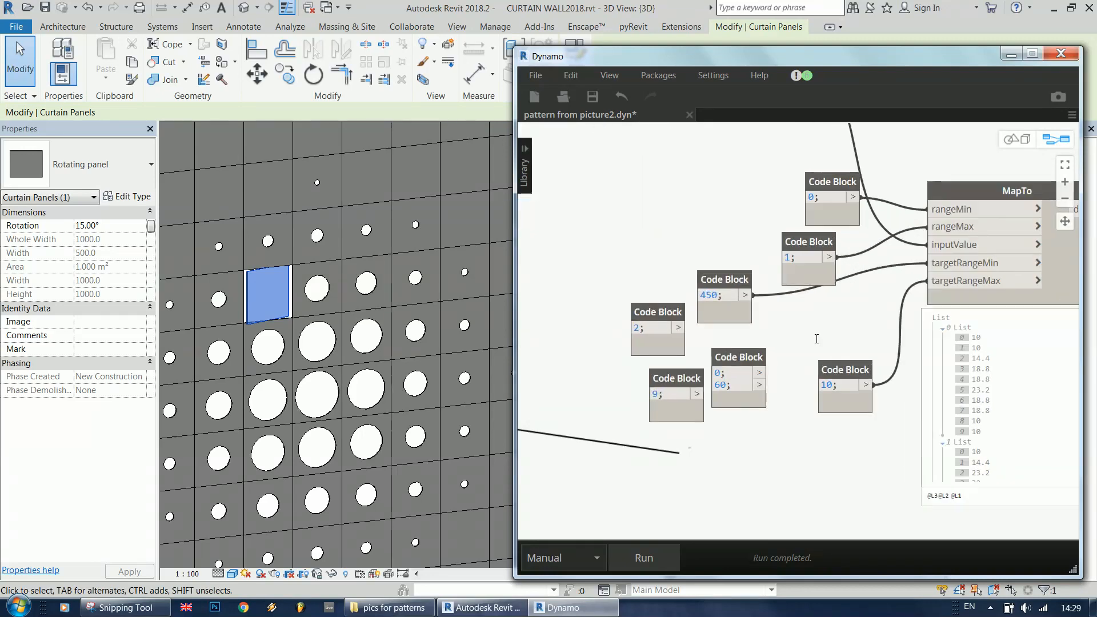
left_click_drag(760, 372, 928, 263)
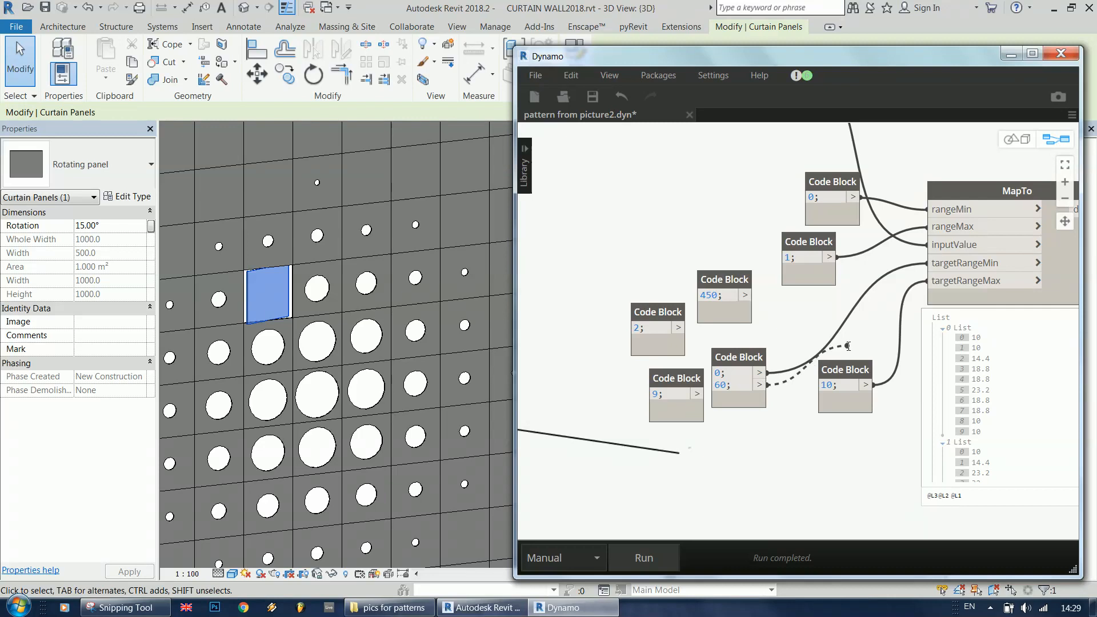
left_click_drag(848, 346, 927, 281)
left_click(618, 565)
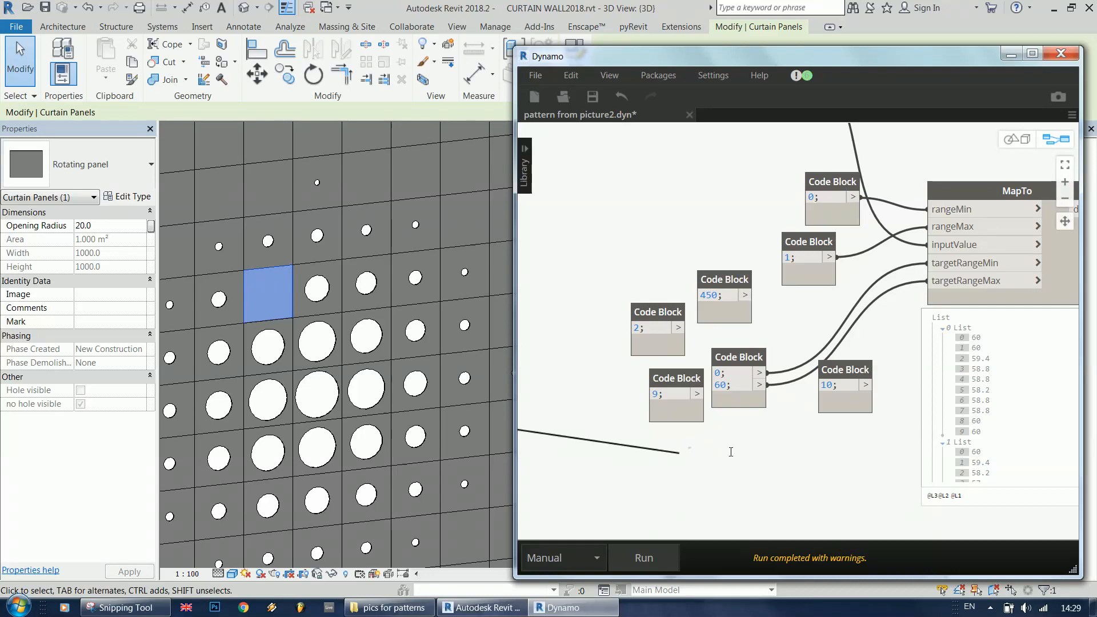
- Check the last Element.SetParameterByName node's inputs and output against the panels in the Revit view
scroll(731, 452, "down", 4)
scroll(1031, 299, "up", 3)
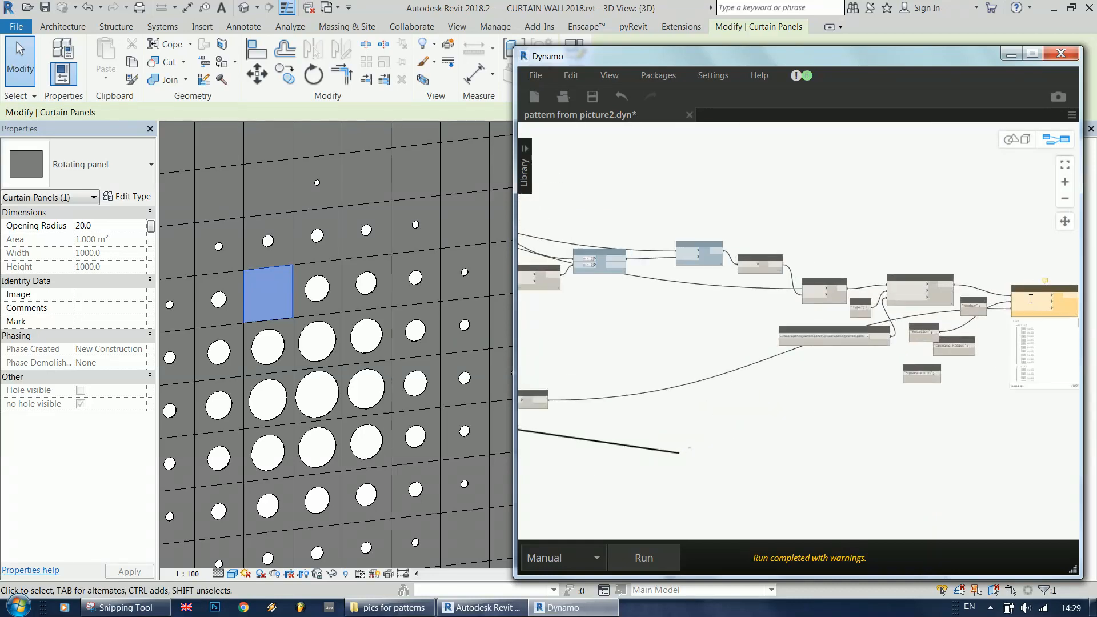
scroll(1031, 298, "up", 3)
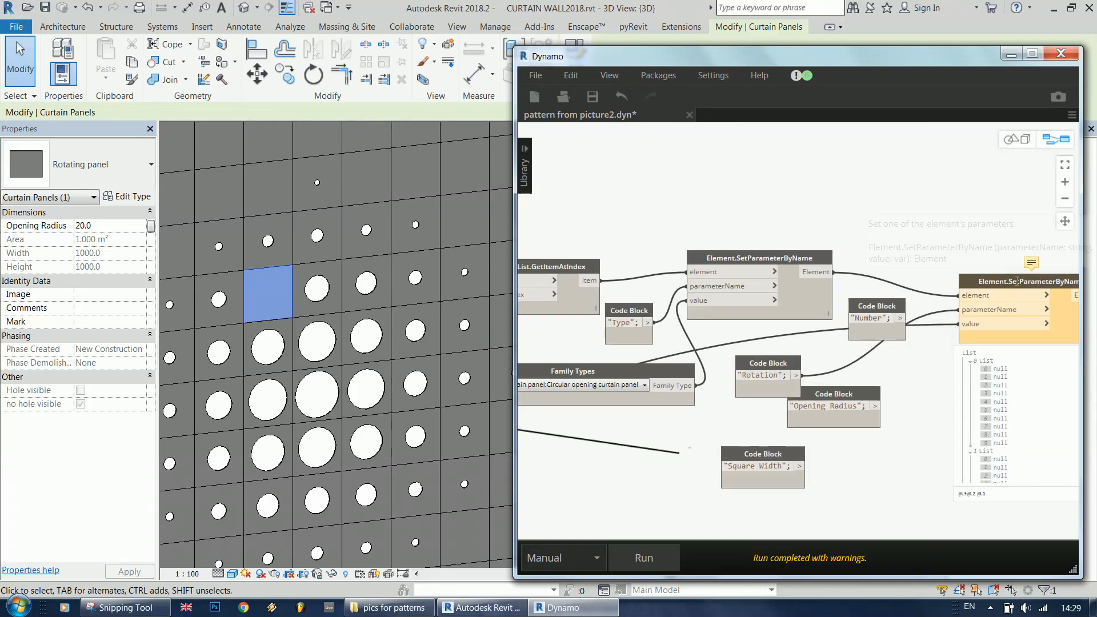
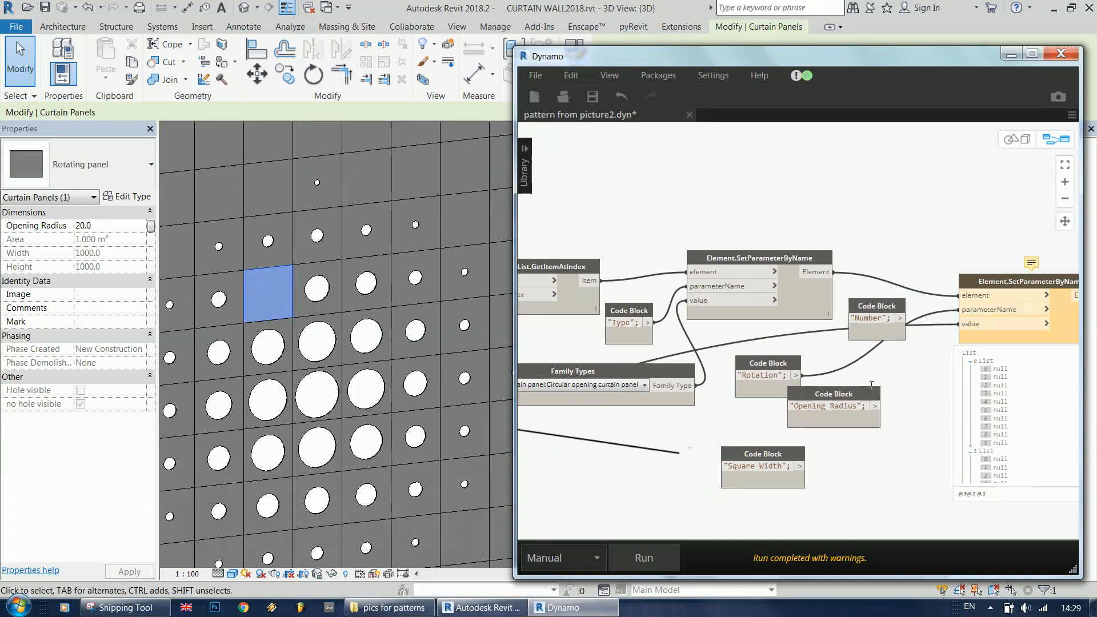
left_click(293, 318)
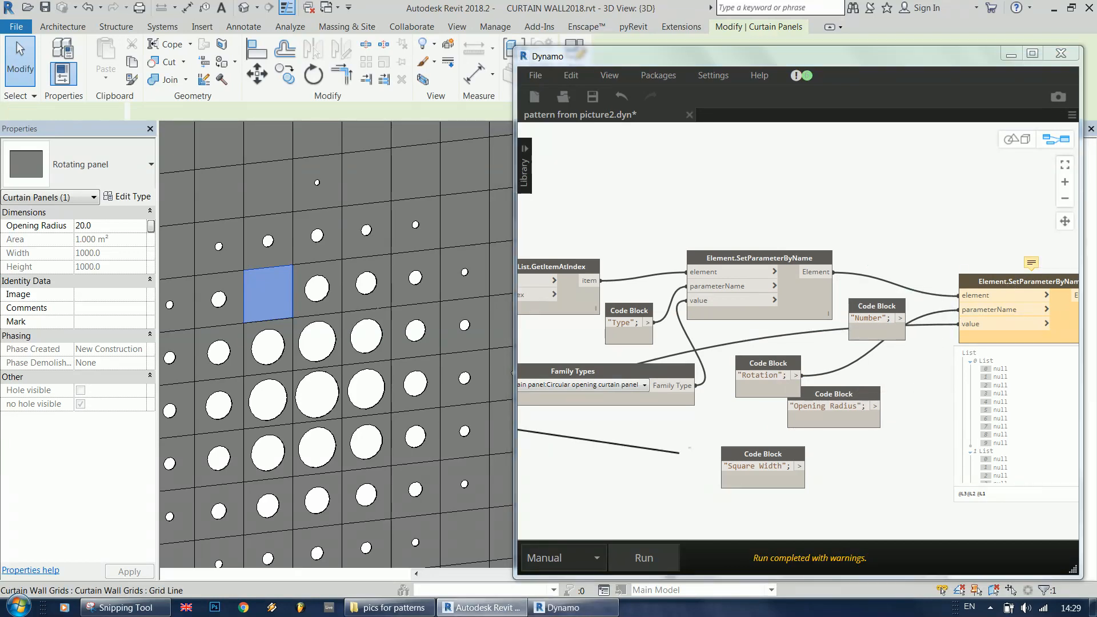
- Change the selected circular-opening curtain panel's type to Rotating panel in Revit
left_click(272, 317)
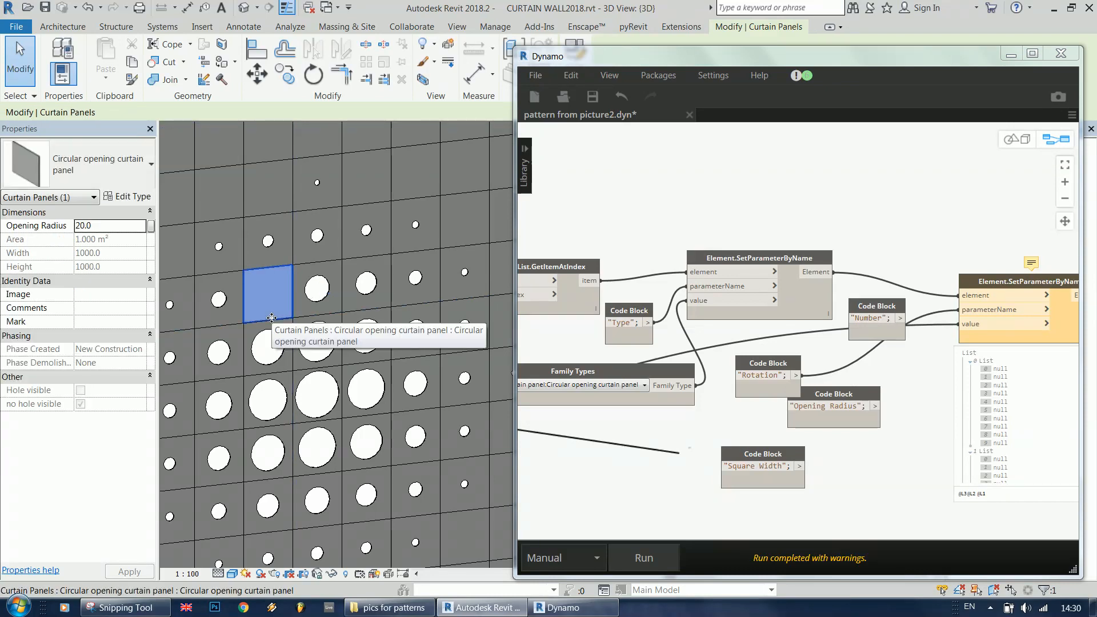
left_click(640, 387)
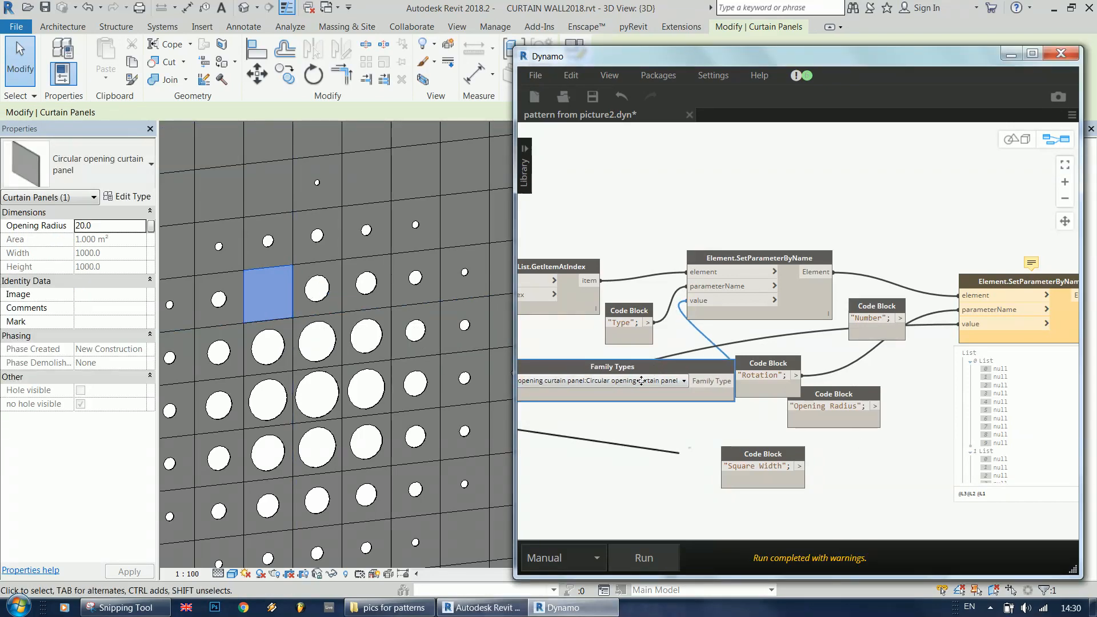
left_click(634, 379)
left_click(634, 379)
scroll(662, 375, "down", 3)
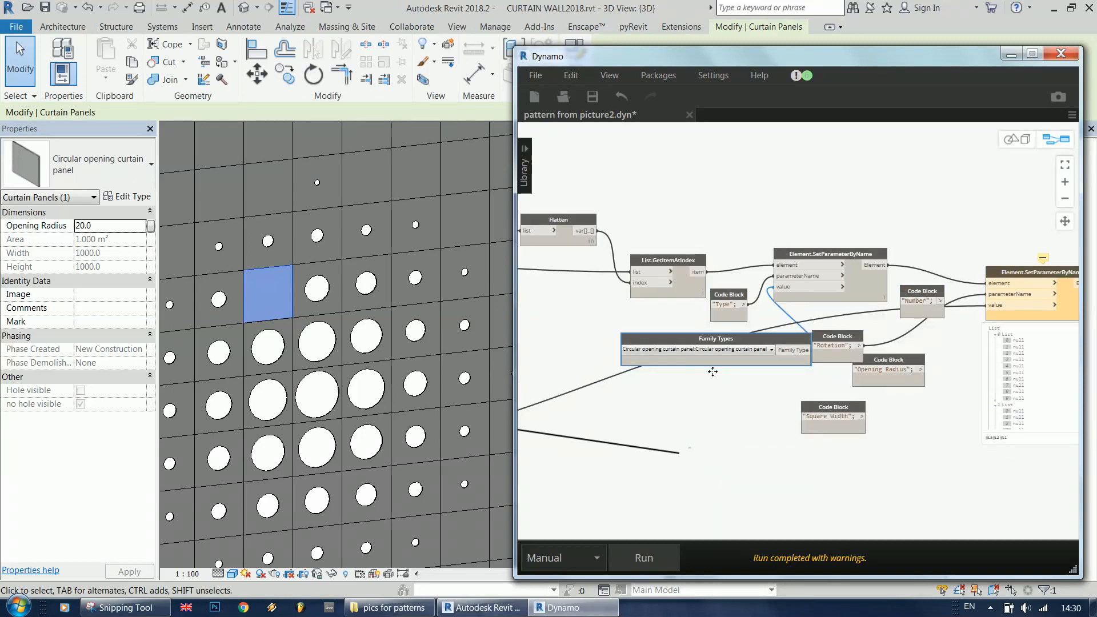
left_click(761, 350)
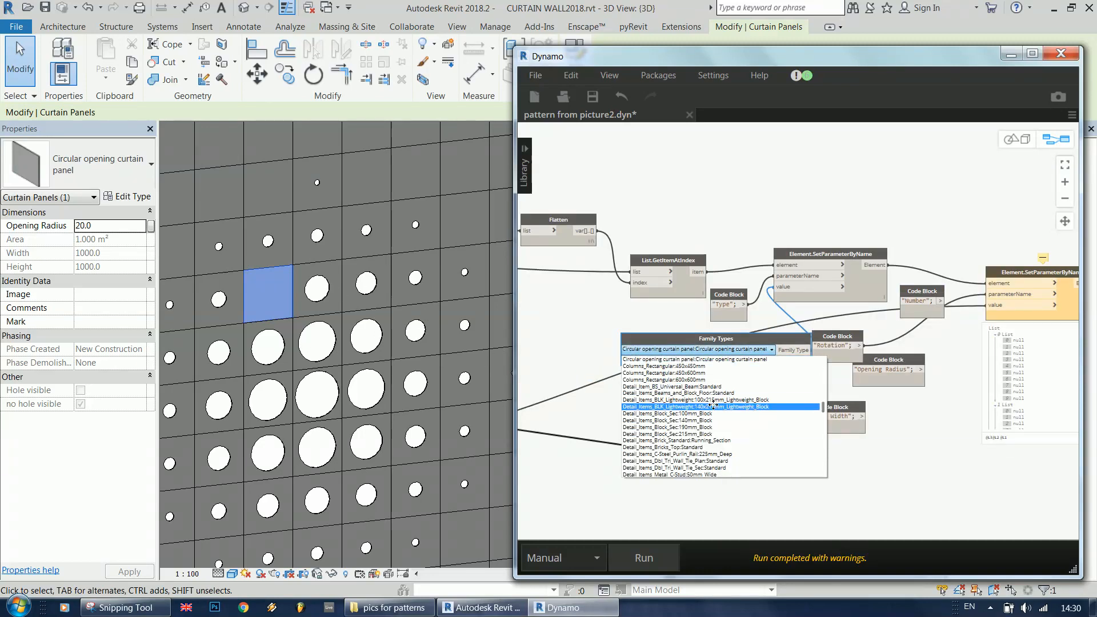
left_click(86, 164)
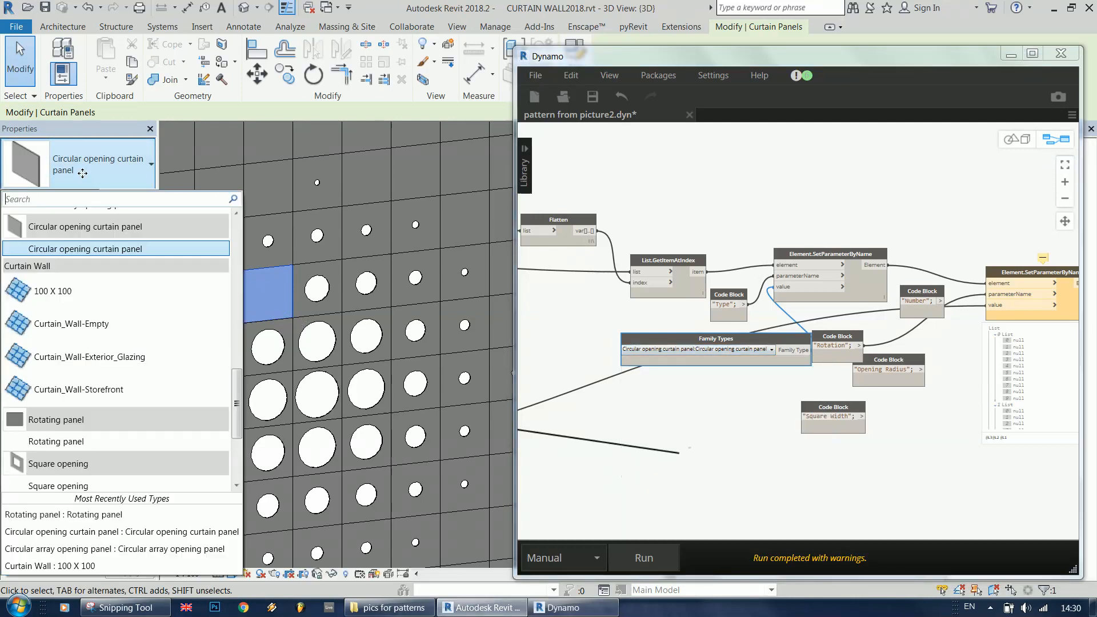
left_click(107, 440)
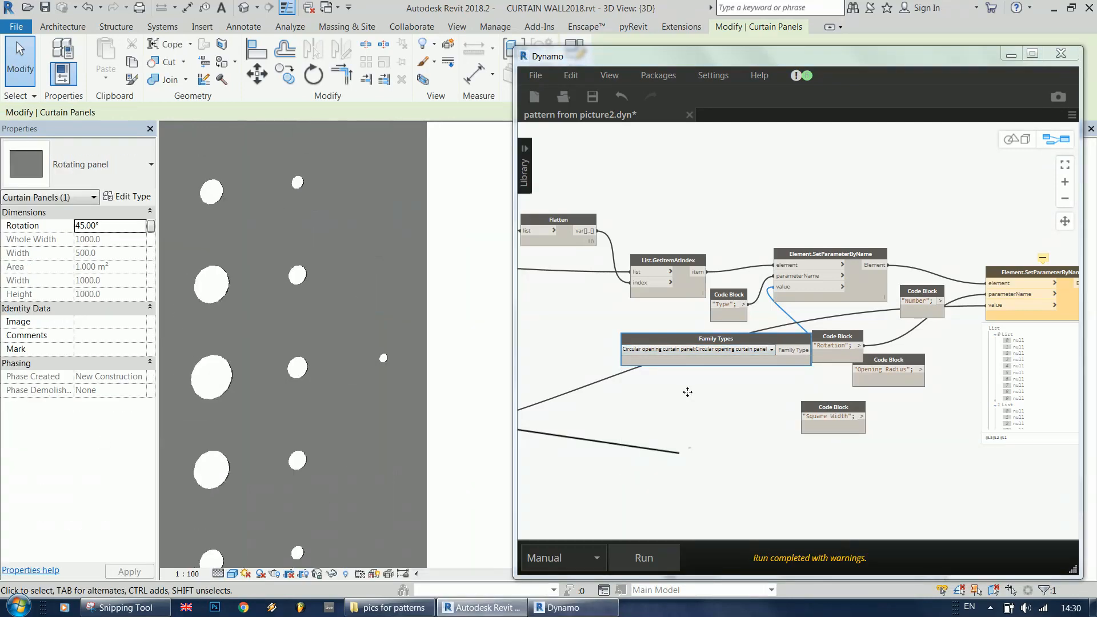
- Set Dynamo's Family Types node to Rotating panel:Rotating panel, run the graph, and view the curtain wall from the front
left_click(691, 350)
scroll(690, 414, "up", 5)
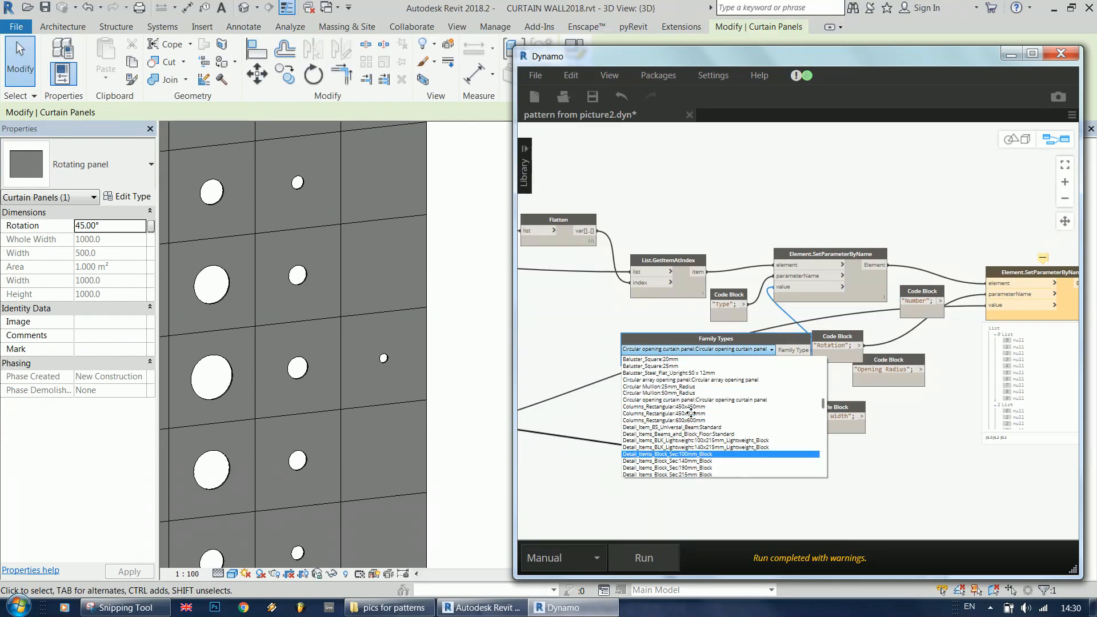
key("r")
key("r")
key("r")
key("r")
key("r")
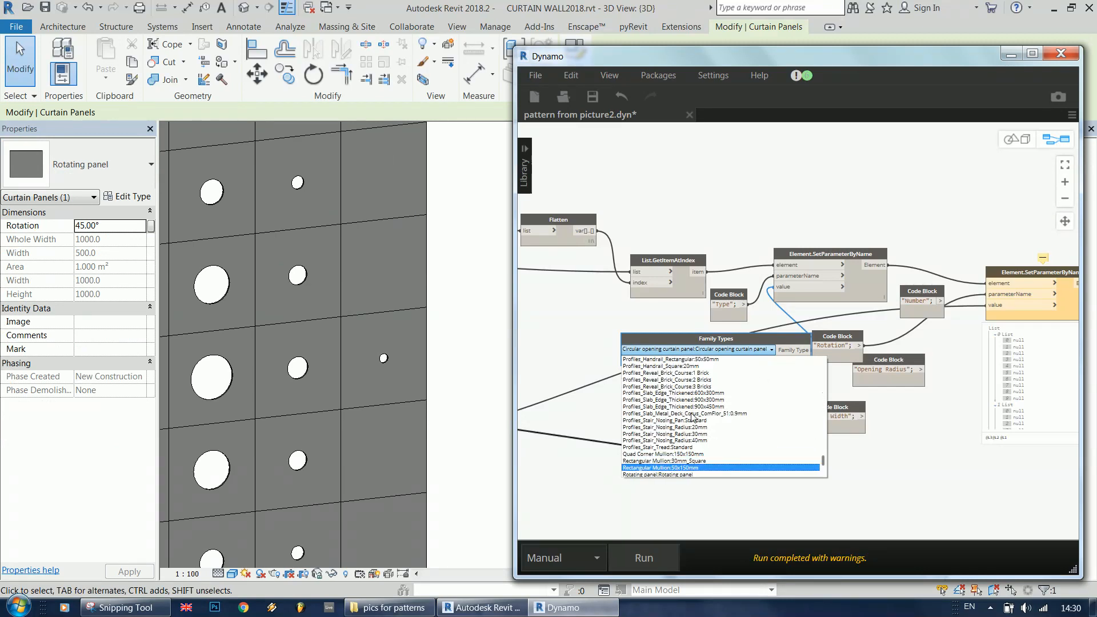
key("r")
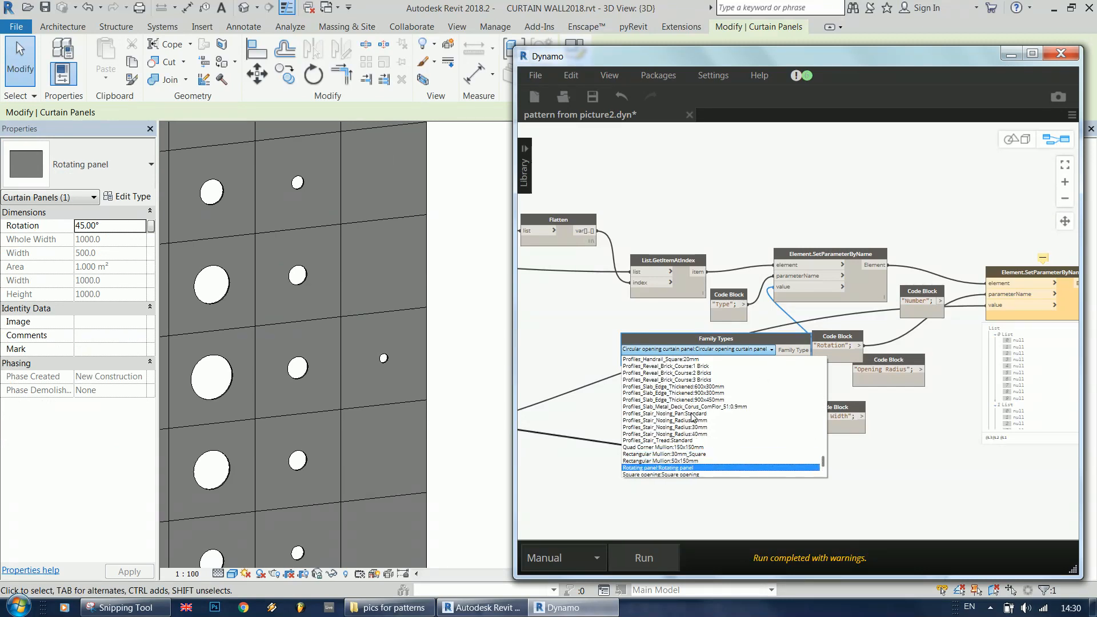
left_click(675, 468)
left_click(647, 560)
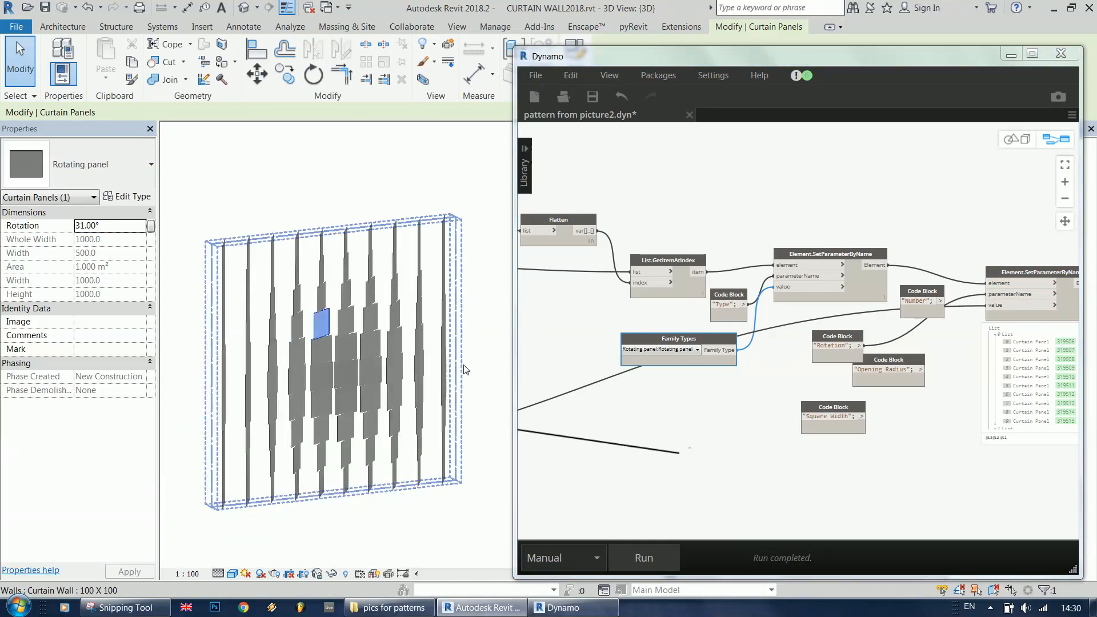
middle_click_drag(453, 488, 407, 440, "shift")
- Swap MapTo's target range connections so 0 feeds targetRangeMax and 60 feeds targetRangeMin
left_click(853, 225)
scroll(853, 225, "down", 5)
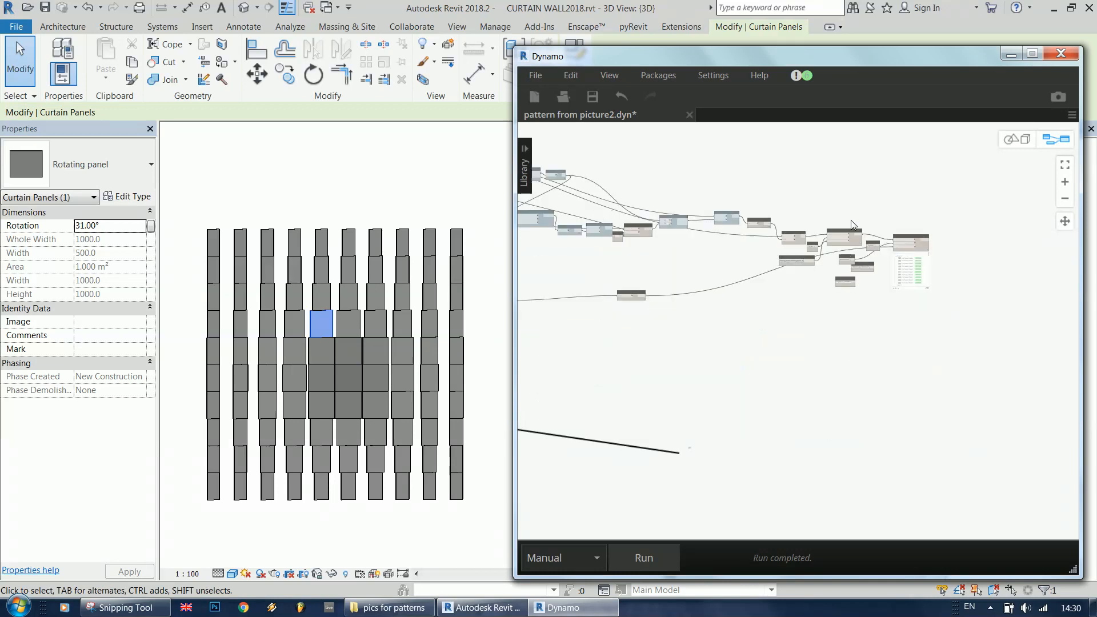
scroll(702, 256, "up", 5)
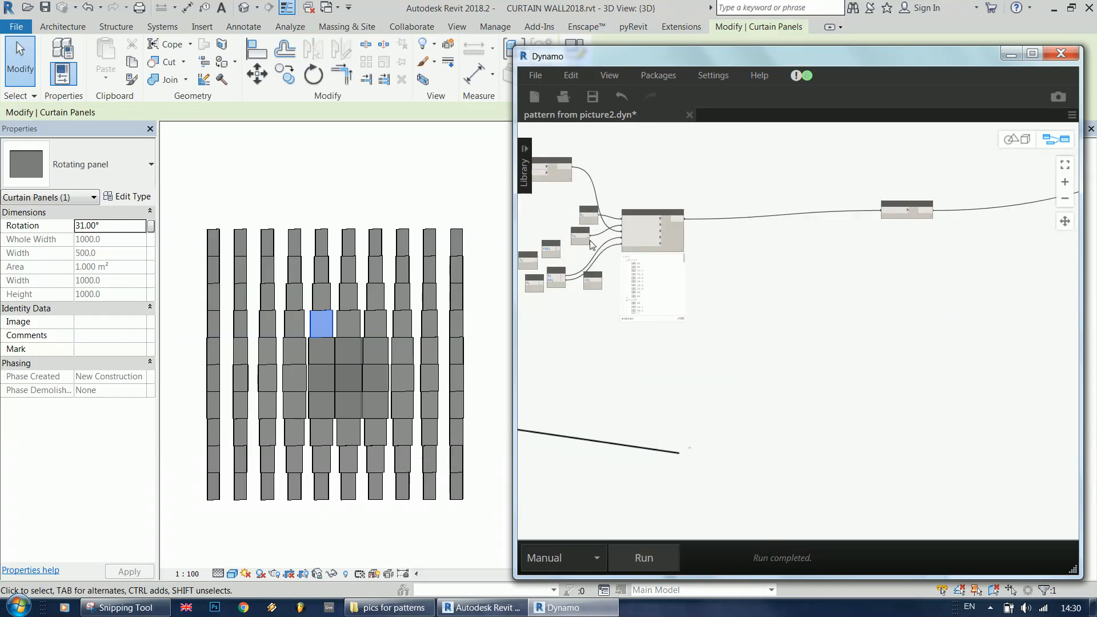
scroll(796, 294, "up", 5)
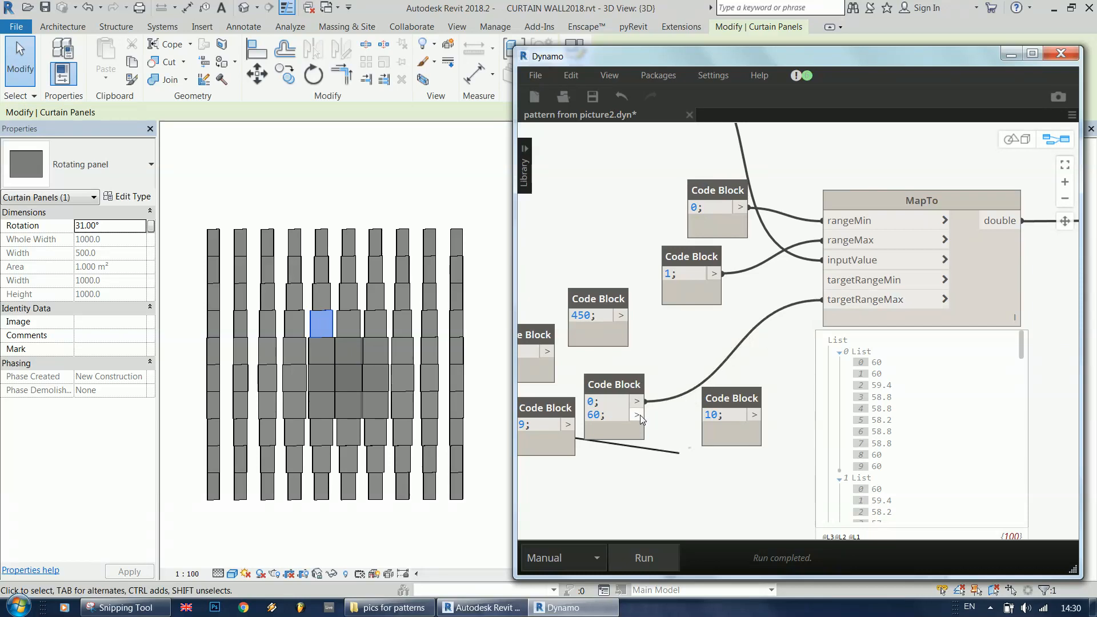
left_click_drag(637, 415, 823, 280)
- Change the 60 in the target range code block to 90, run the graph, and orbit the curtain wall
double_click(594, 416)
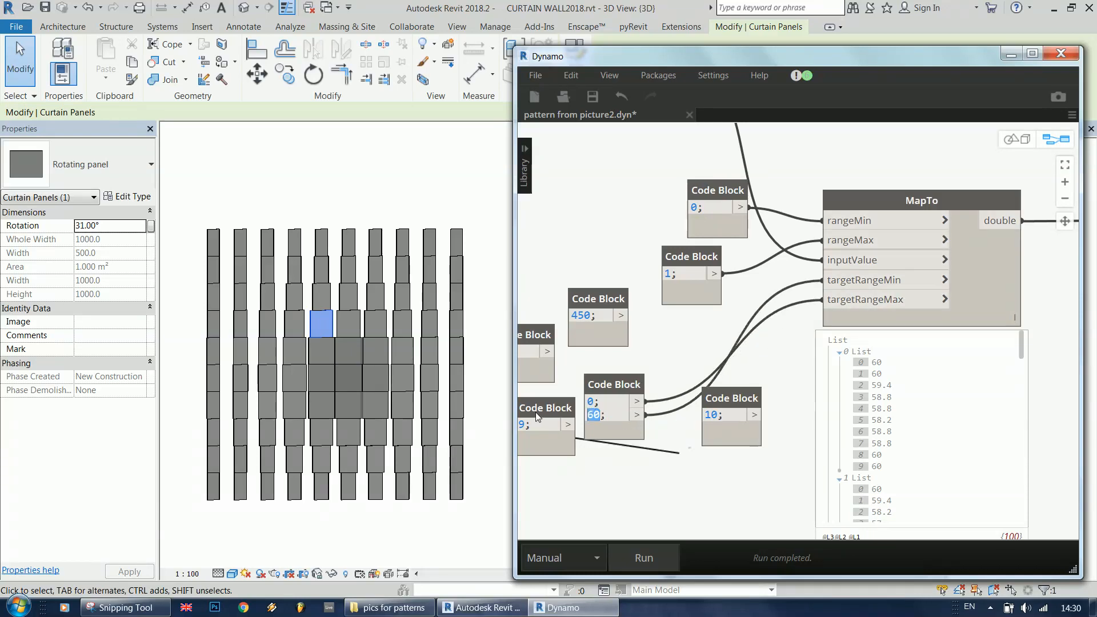
type("90")
key("Return")
key("BackSpace")
left_click(644, 557)
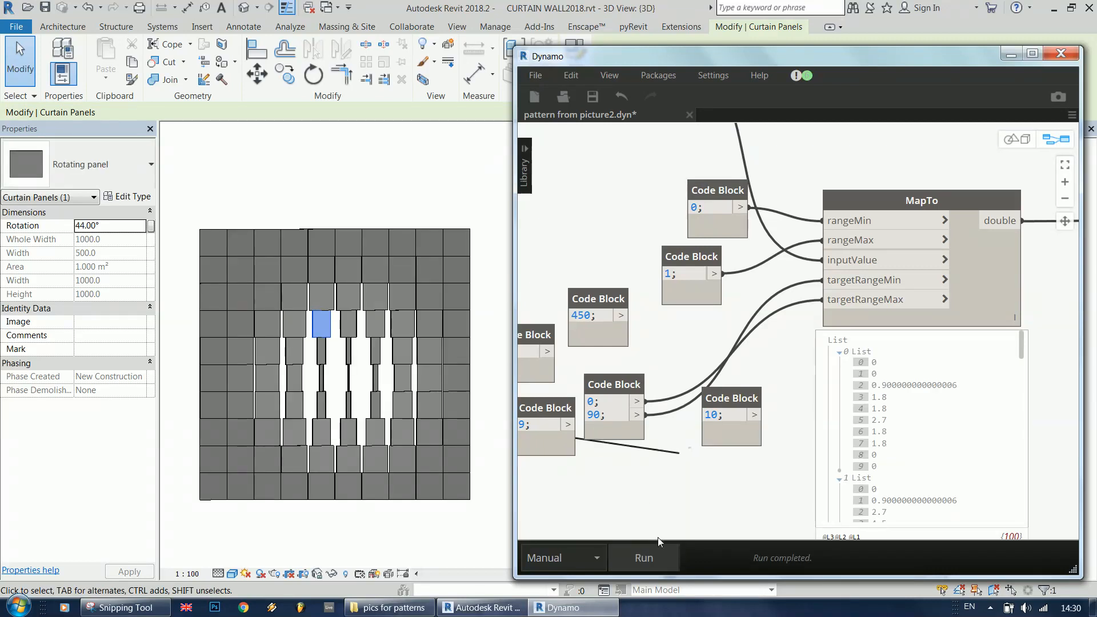
middle_click_drag(263, 364, 286, 394, "shift")
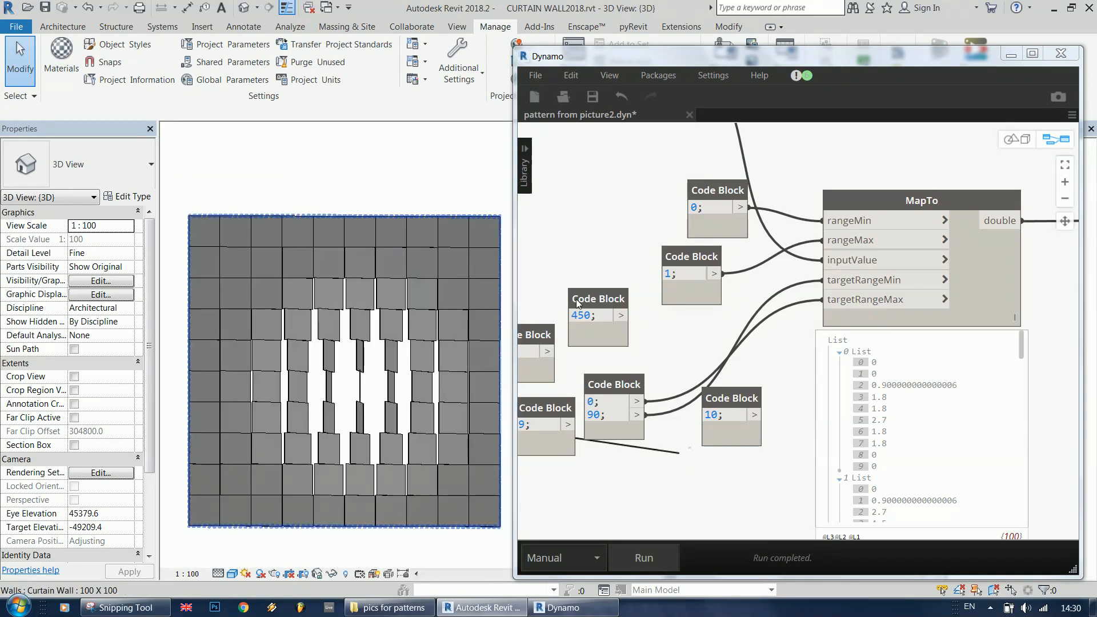
- Reselect dot in the middle.jpg as the image in Dynamo's File Path node
scroll(580, 308, "down", 2)
left_click(714, 455)
scroll(932, 435, "down", 6)
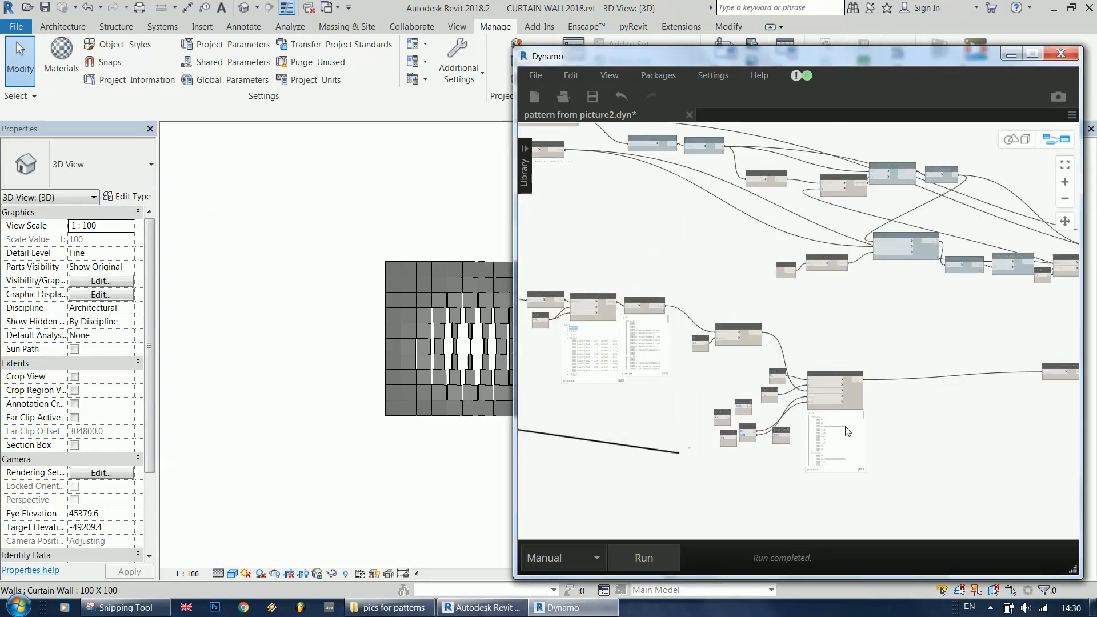
scroll(670, 338, "up", 5)
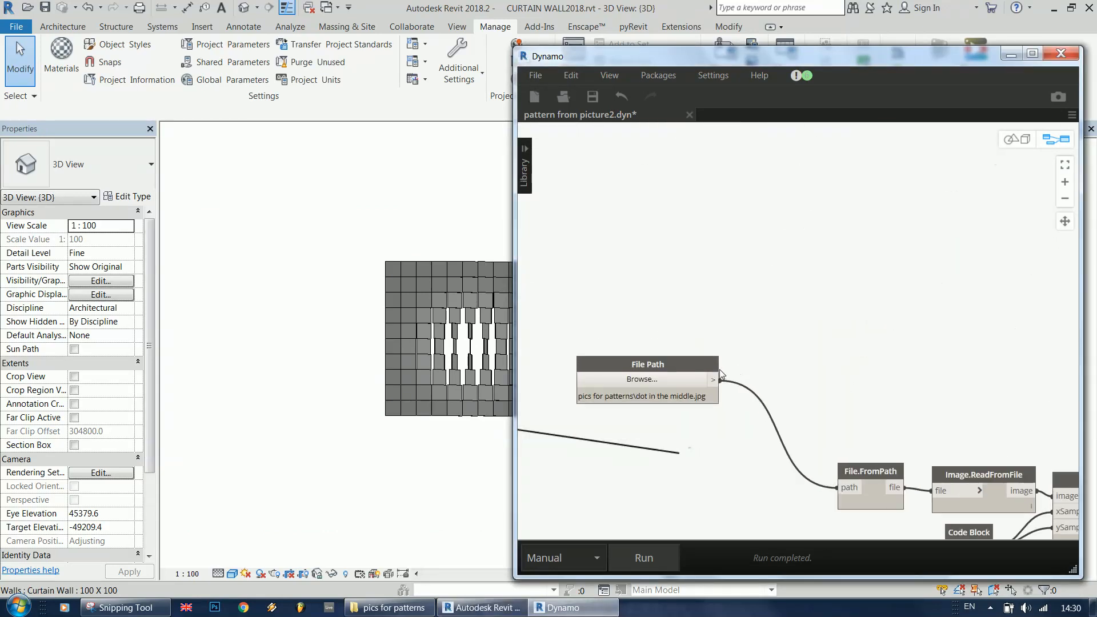
left_click(674, 383)
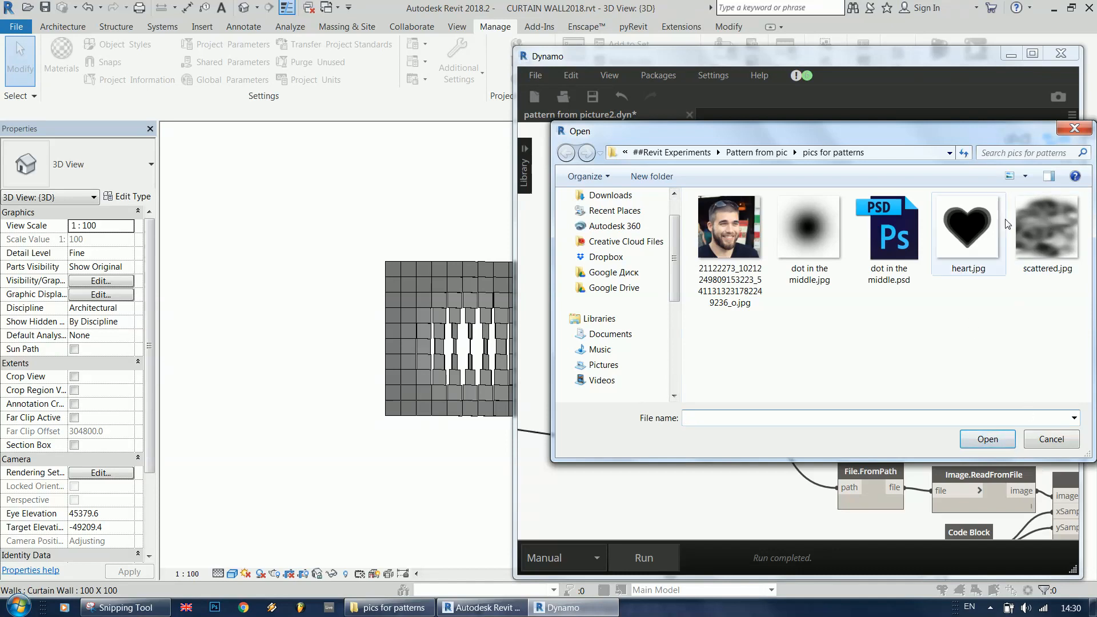
double_click(809, 234)
scroll(747, 321, "down", 5)
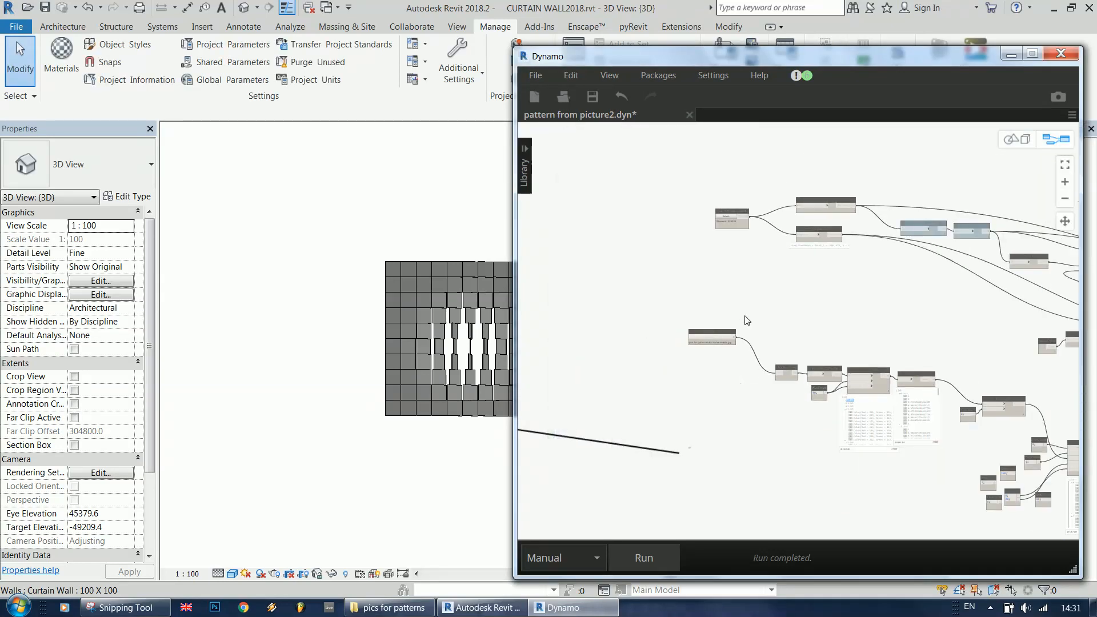
scroll(732, 349, "down", 3)
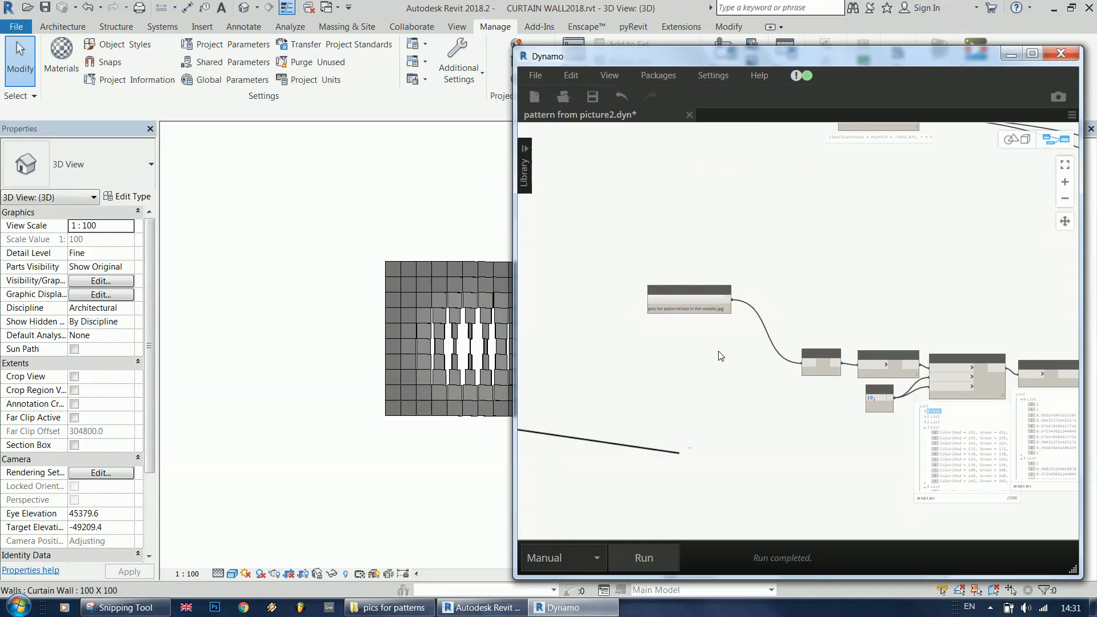
scroll(656, 357, "down", 3)
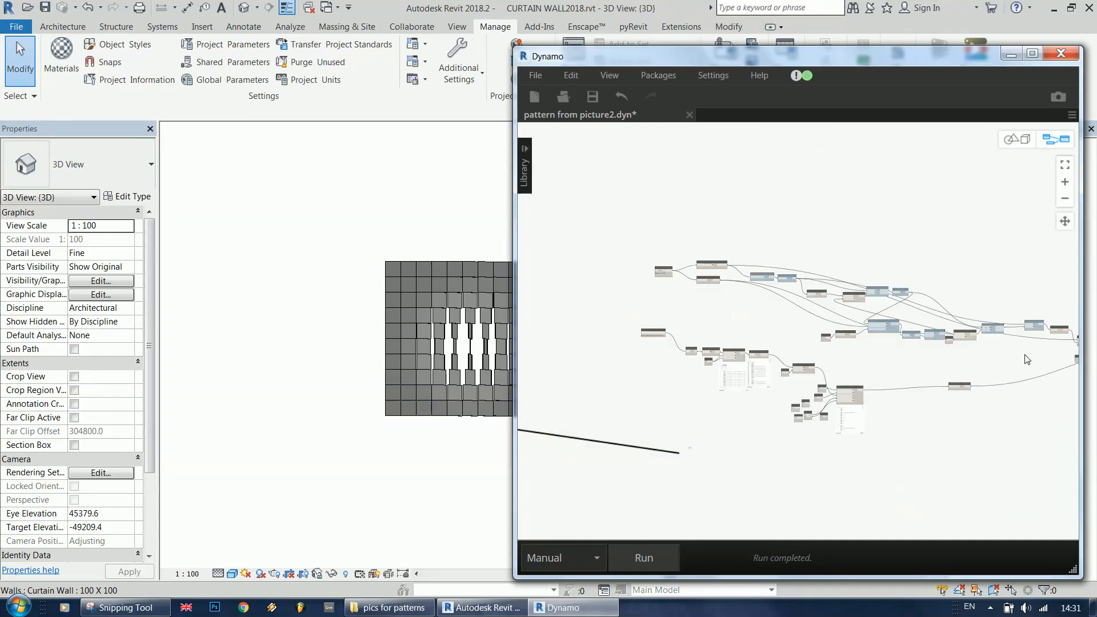
- Change one rotating panel above the central openings to the Square opening type in Revit and view the whole wall
left_click(423, 249)
scroll(452, 301, "up", 6)
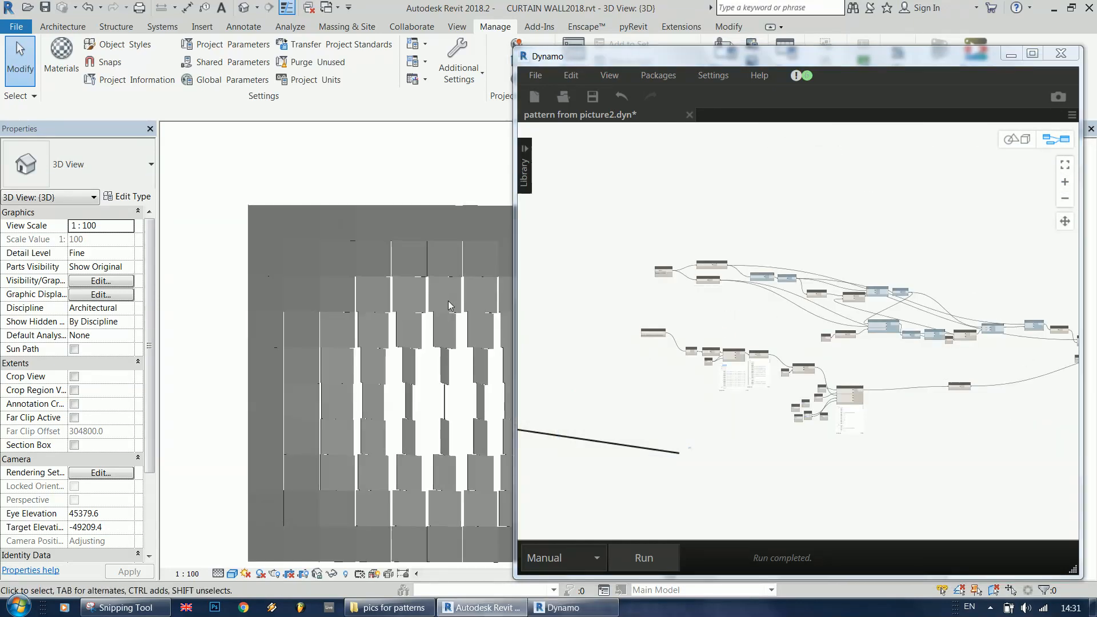
left_click(469, 311)
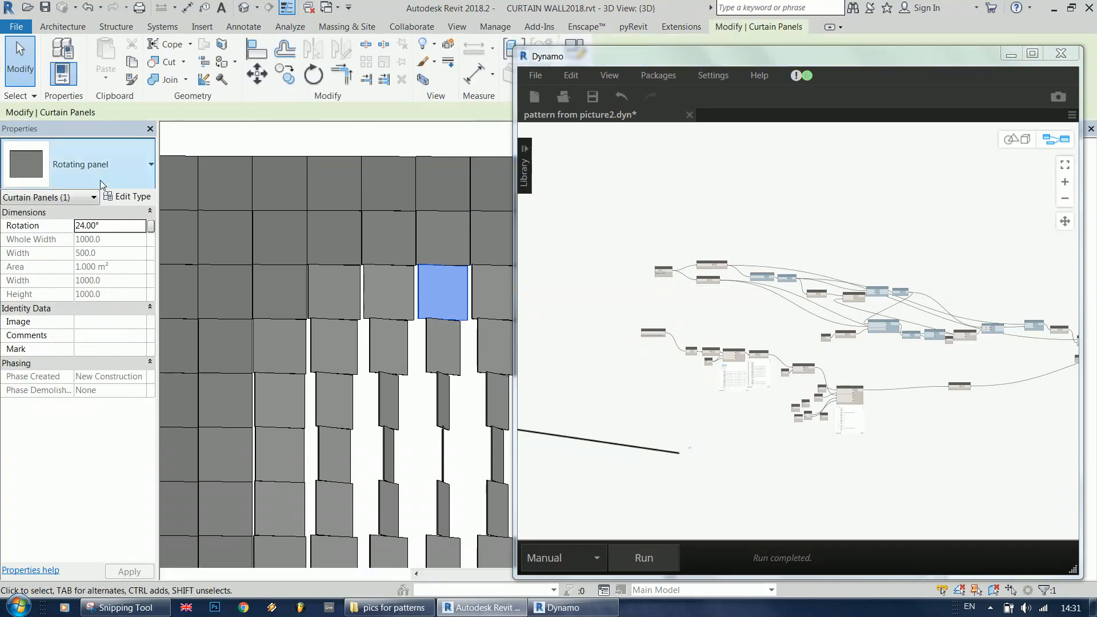
left_click(91, 164)
left_click(91, 487)
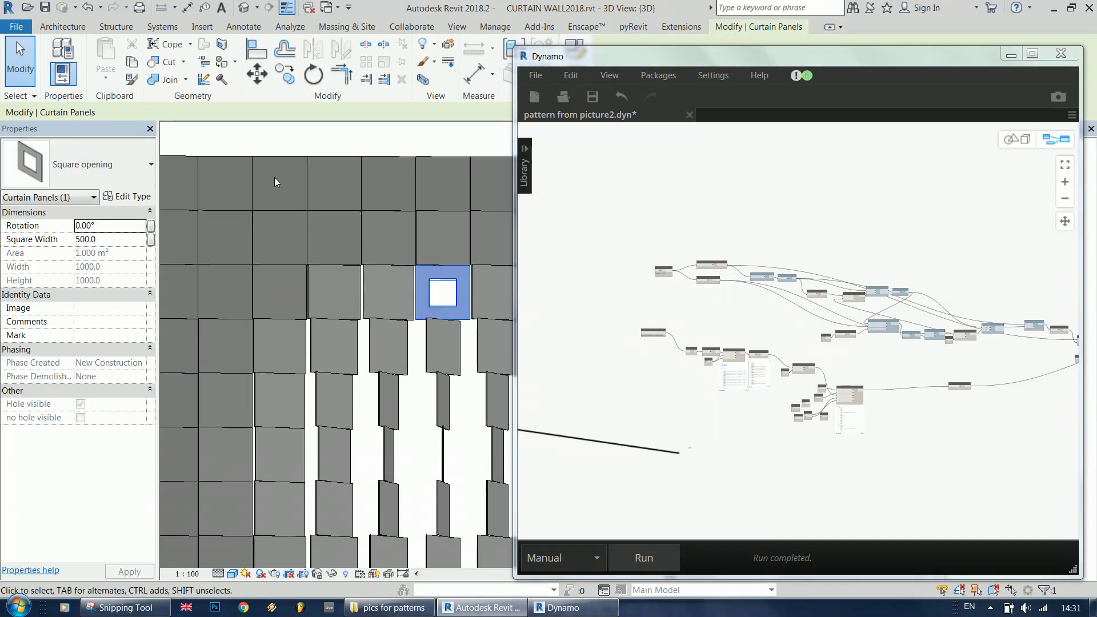
scroll(226, 141, "down", 1)
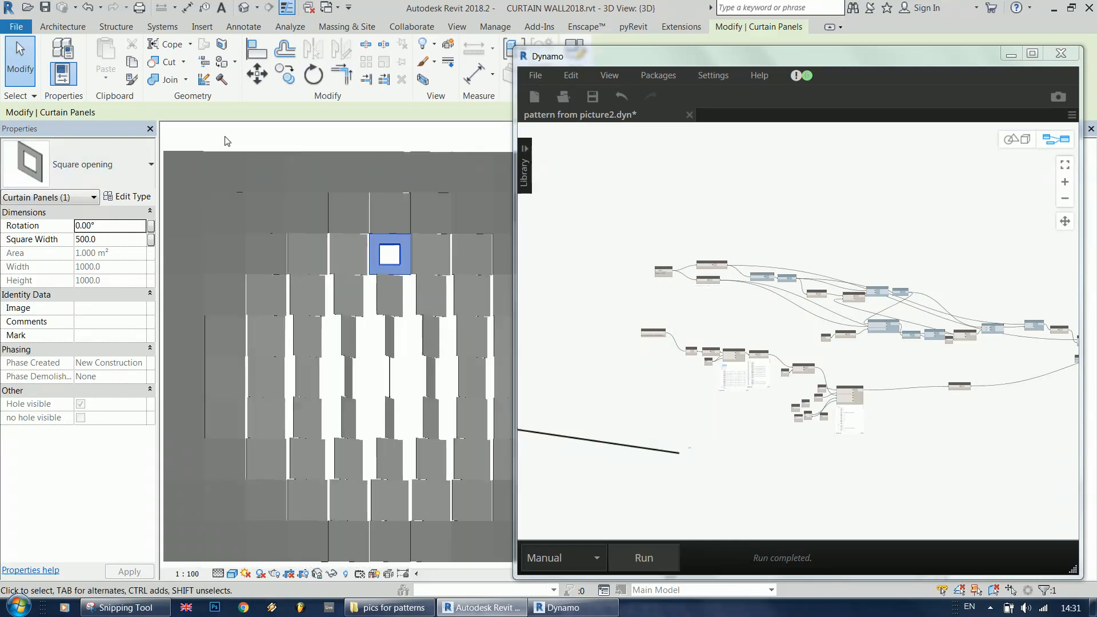
scroll(649, 392, "down", 2)
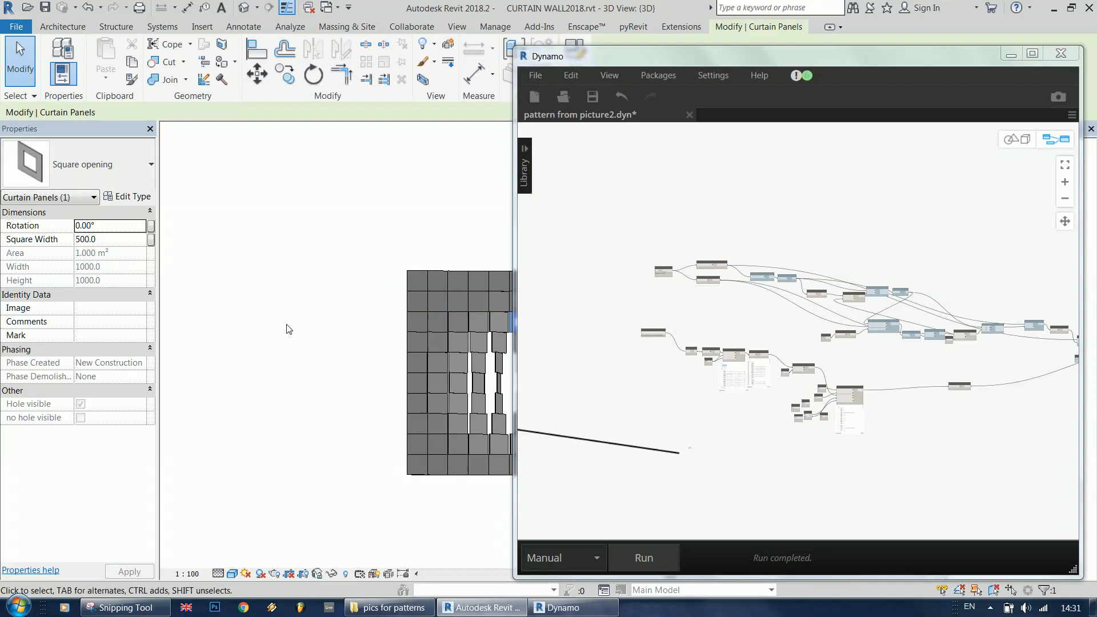
scroll(243, 334, "down", 2)
scroll(441, 311, "up", 7)
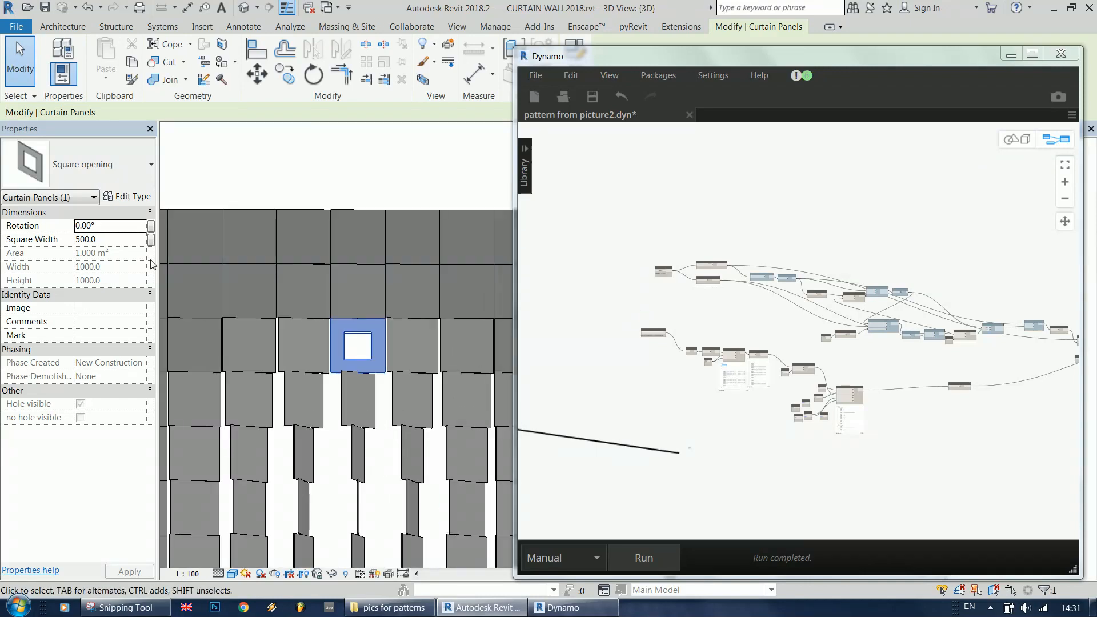
left_click(282, 172)
scroll(283, 164, "down", 5)
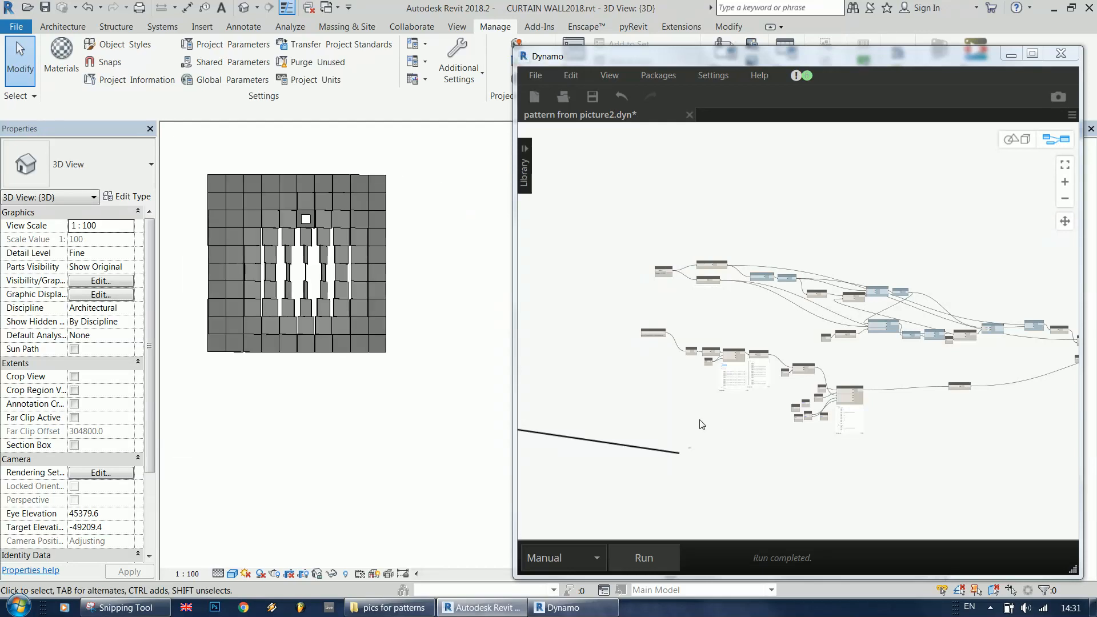
- Move Dynamo's Family Types node closer to the "Rotation" code block
left_click(663, 414)
scroll(657, 377, "down", 5)
scroll(680, 374, "up", 5)
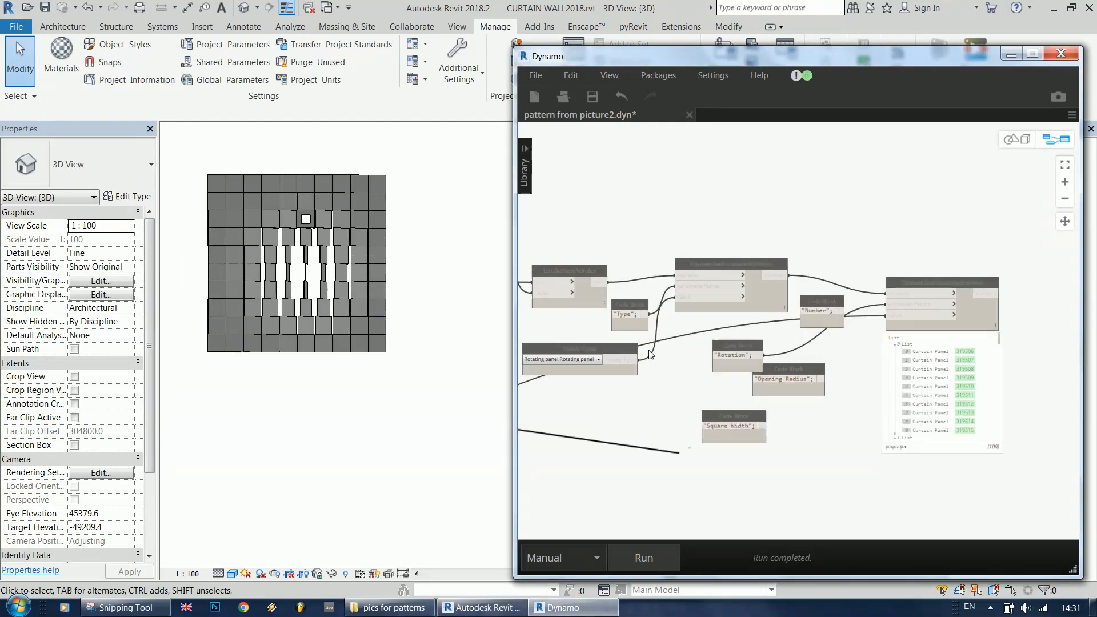
left_click(553, 354)
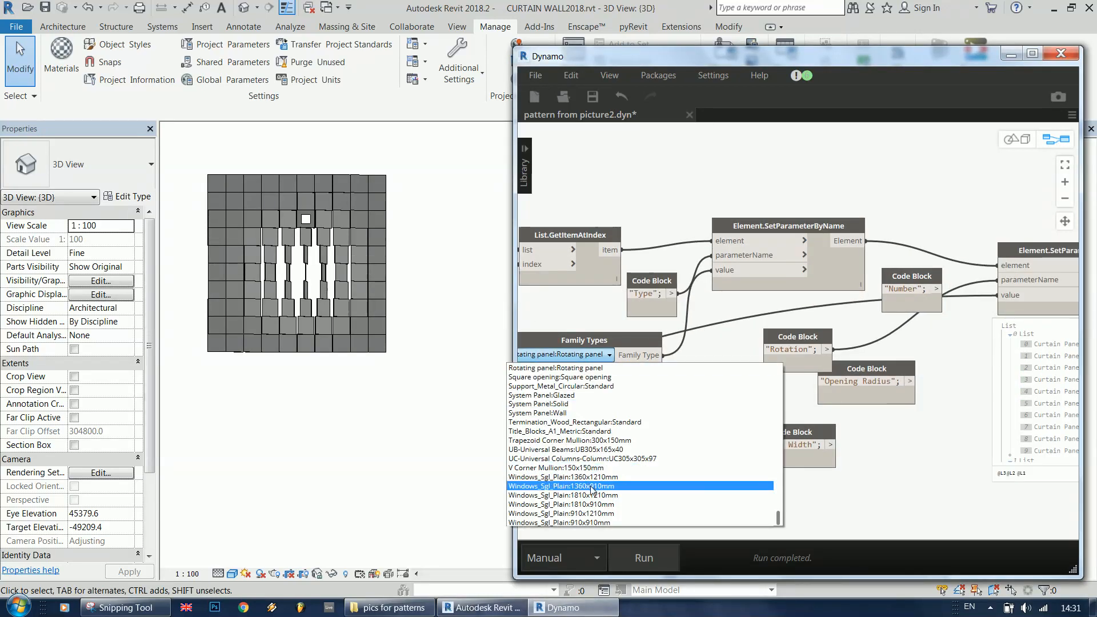
scroll(571, 480, "down", 1)
key("Escape")
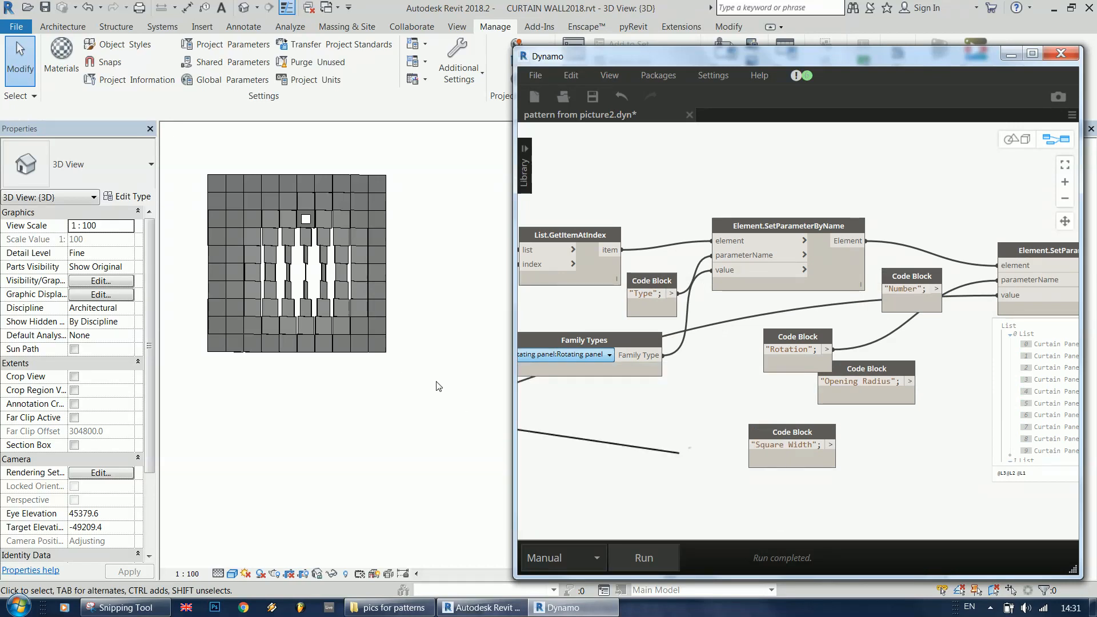
left_click_drag(583, 360, 653, 361)
- Set the Family Types node to Square opening:Square opening
left_click(653, 361)
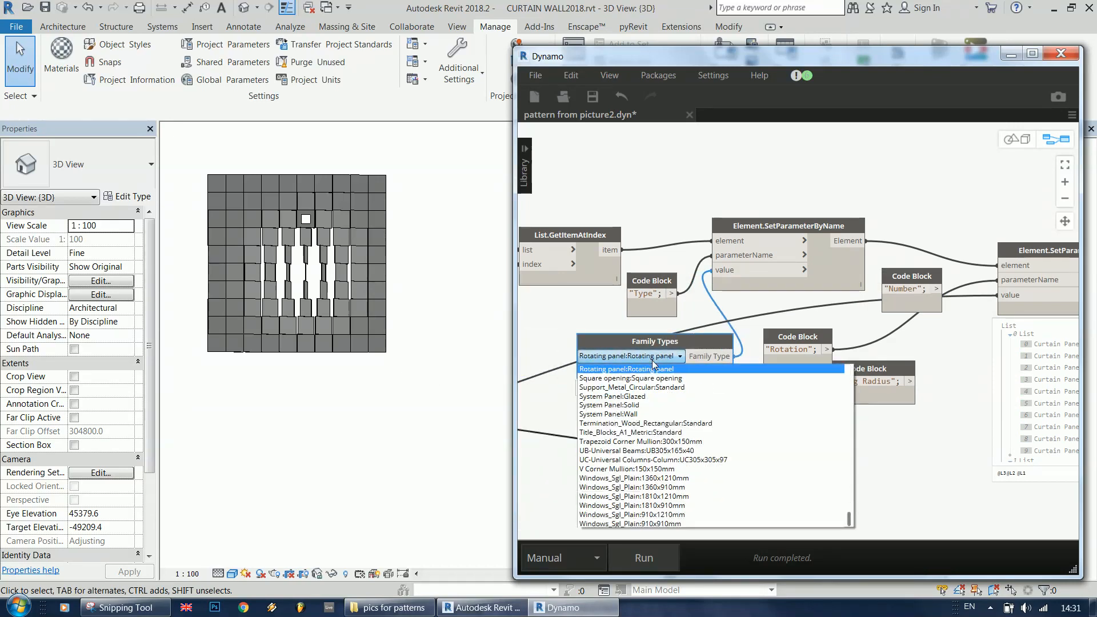
key("Down")
key("Down")
key("Down")
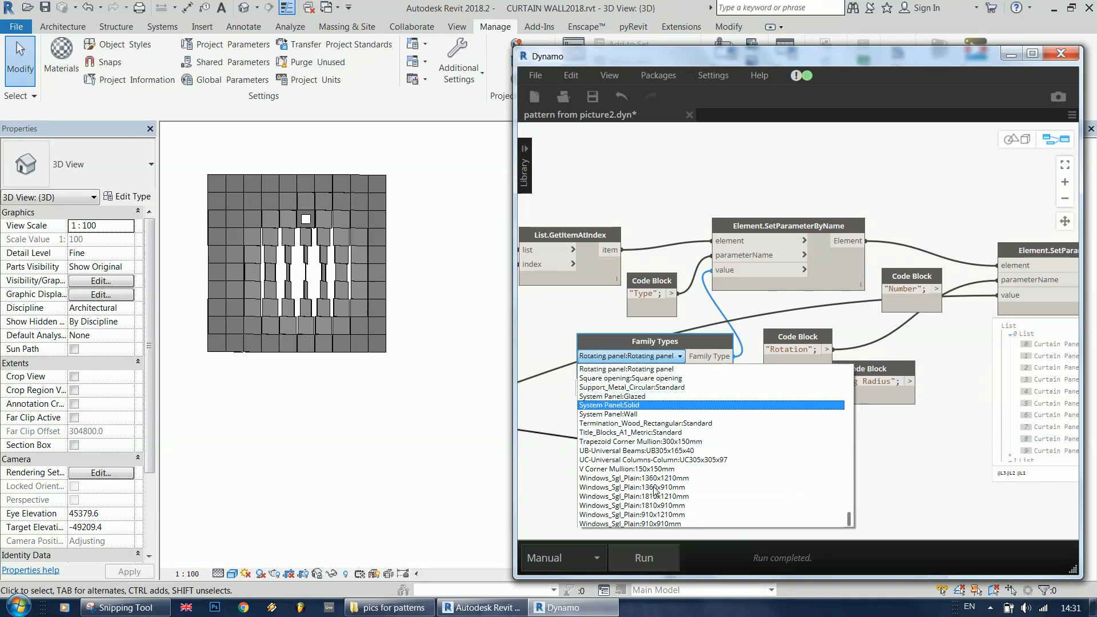
key("Up")
key("Up")
key("Up")
key("Up")
key("Down")
key("Down")
key("Down")
key("Down")
key("Down")
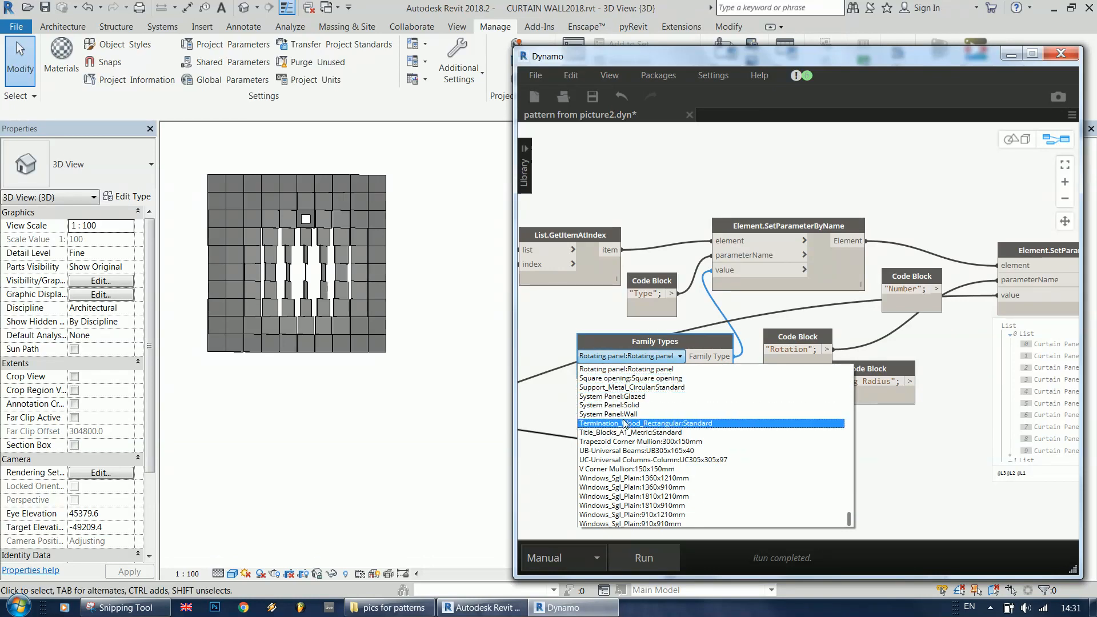
key("Up")
key("Up")
key("Up")
key("Up")
key("Up")
key("Return")
- Connect the "Square Width" code block to the parameterName input of the last Element.SetParameterByName node
scroll(619, 410, "down", 3)
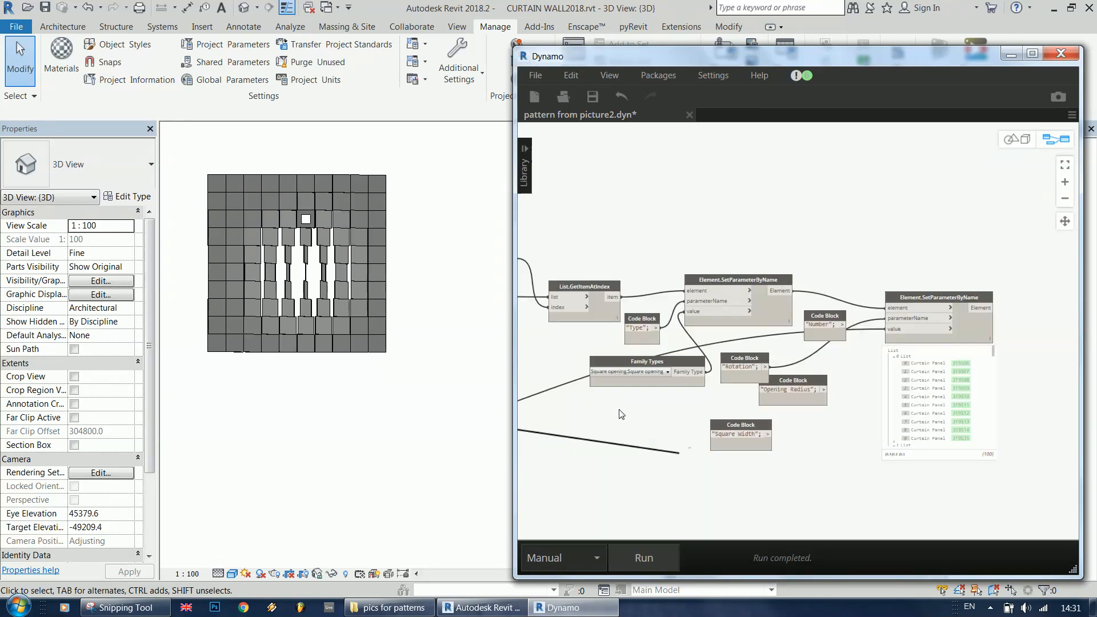
scroll(852, 379, "up", 2)
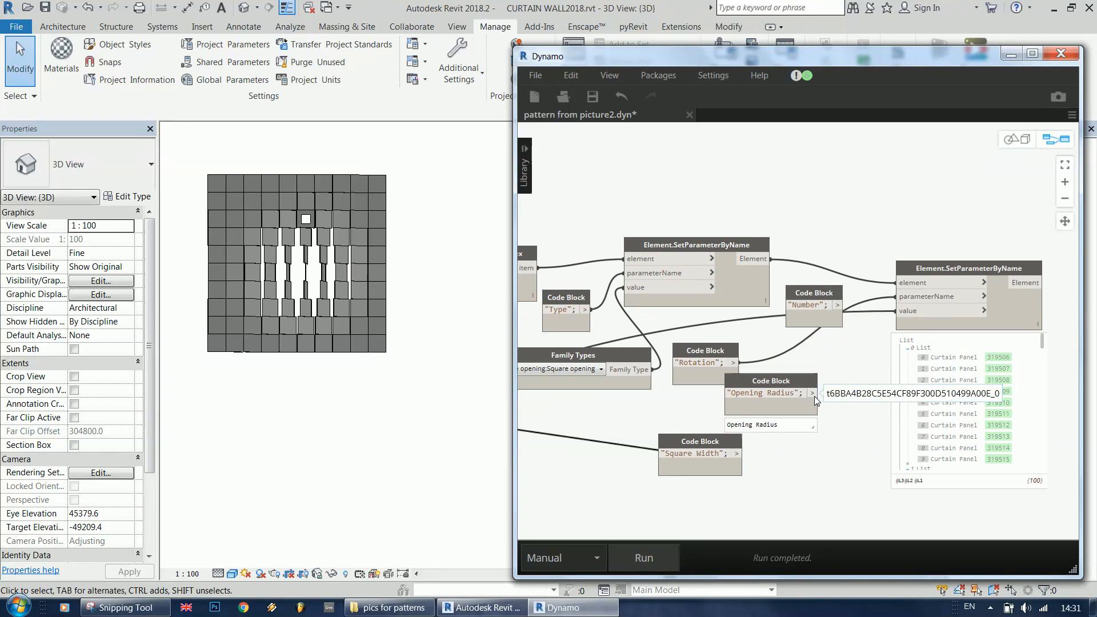
left_click(738, 453)
left_click(944, 300)
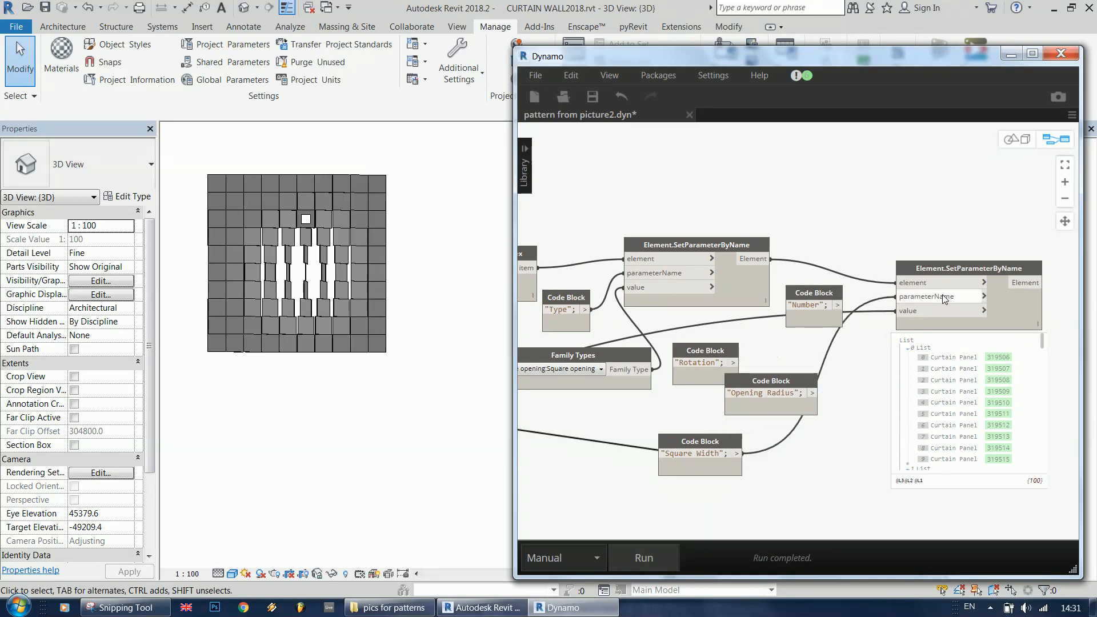
- Add a code block with 800 beside the MapTo inputs and connect it to targetRangeMin, moving the 0/90 code block down for space
scroll(1001, 427, "down", 6)
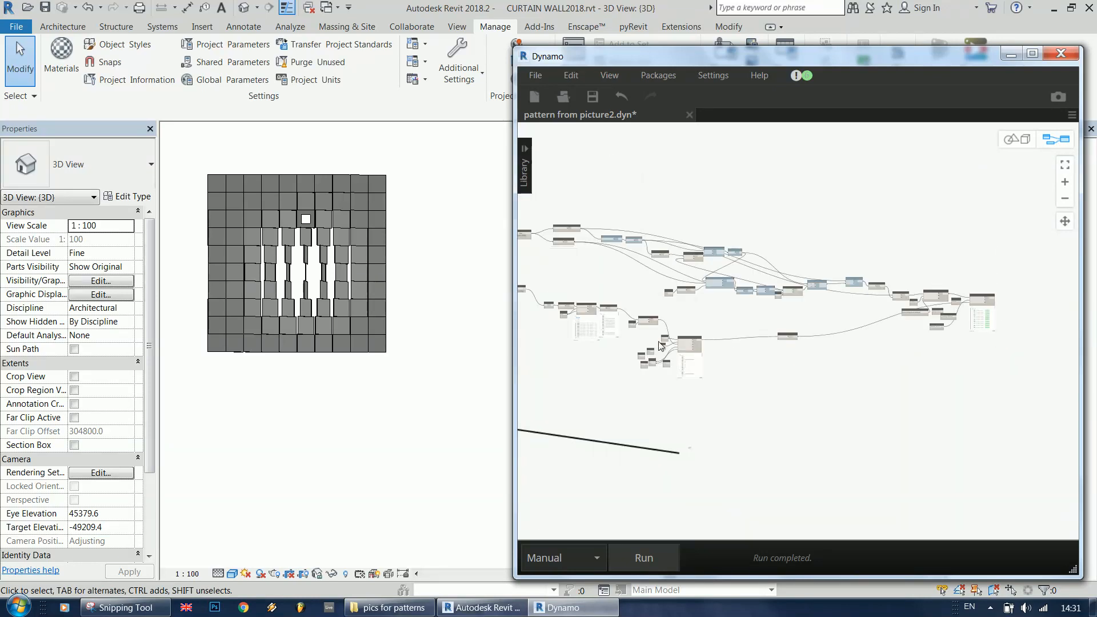
scroll(636, 357, "up", 7)
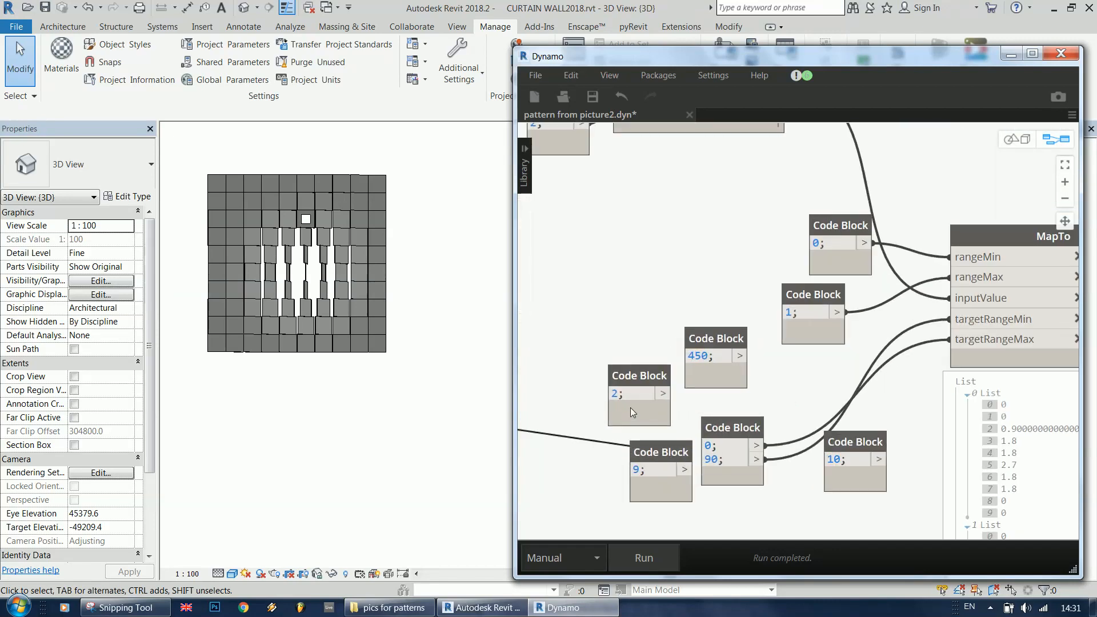
scroll(744, 417, "up", 2)
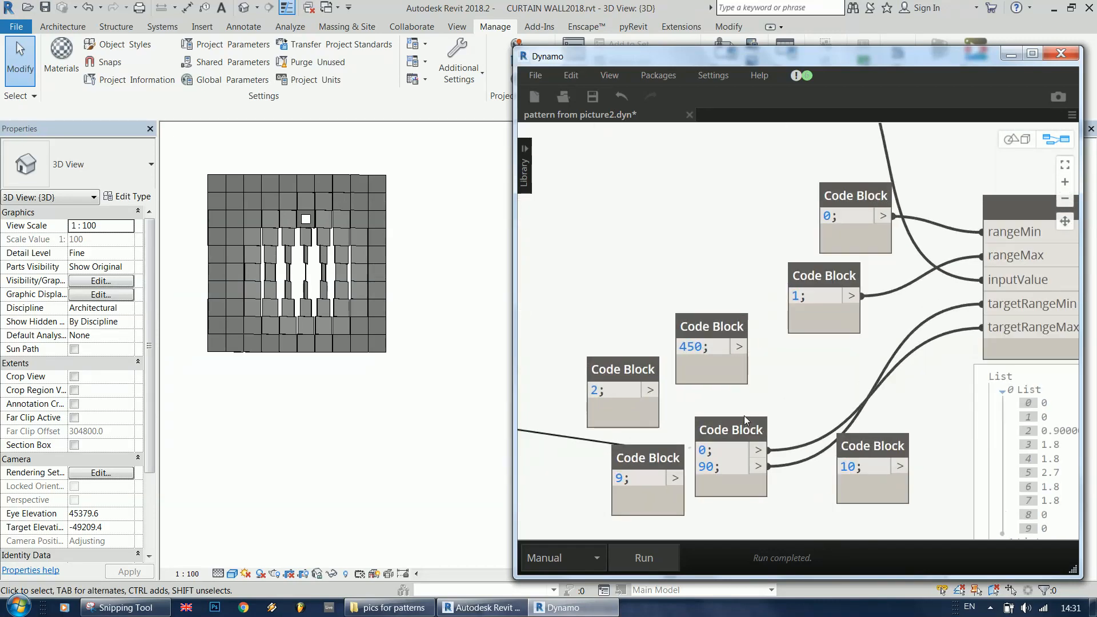
scroll(744, 416, "down", 2)
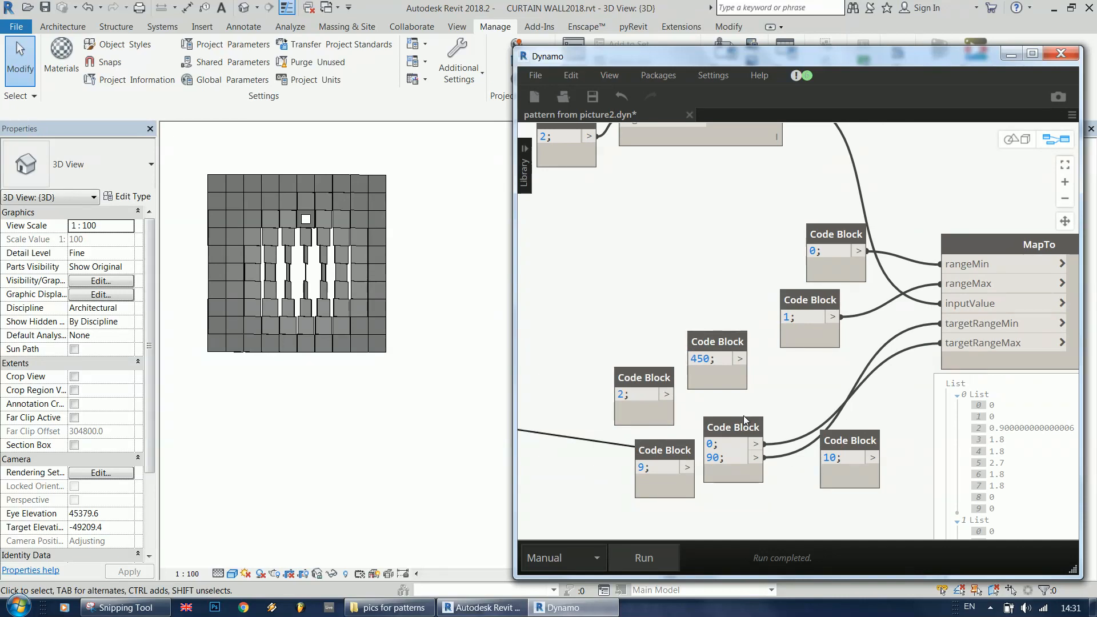
left_click_drag(736, 430, 730, 462)
double_click(790, 399)
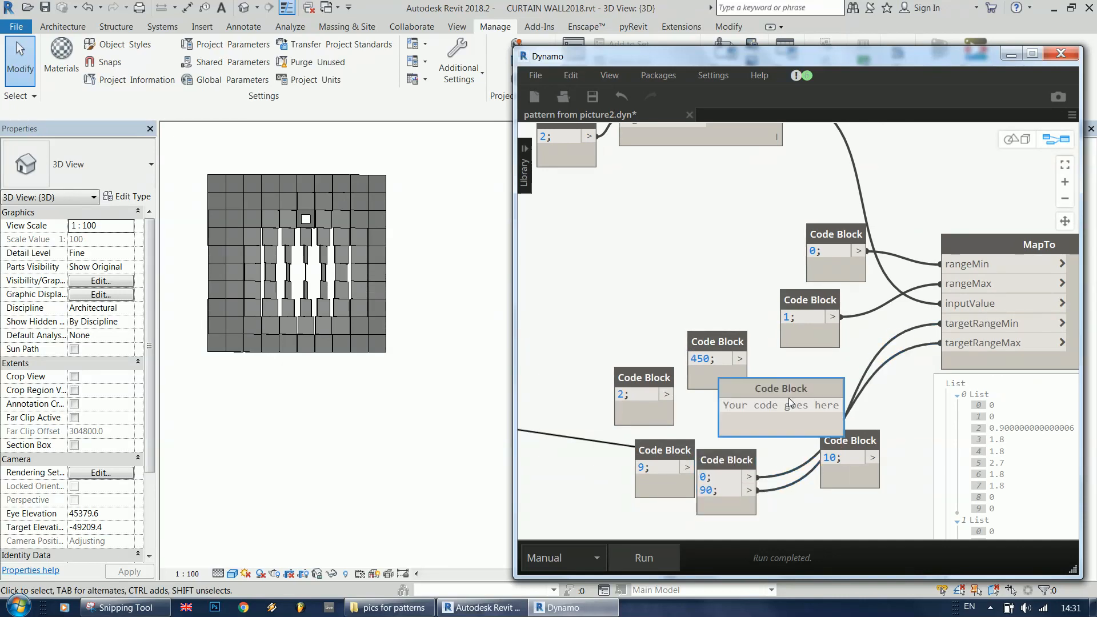
left_click_drag(794, 389, 793, 407)
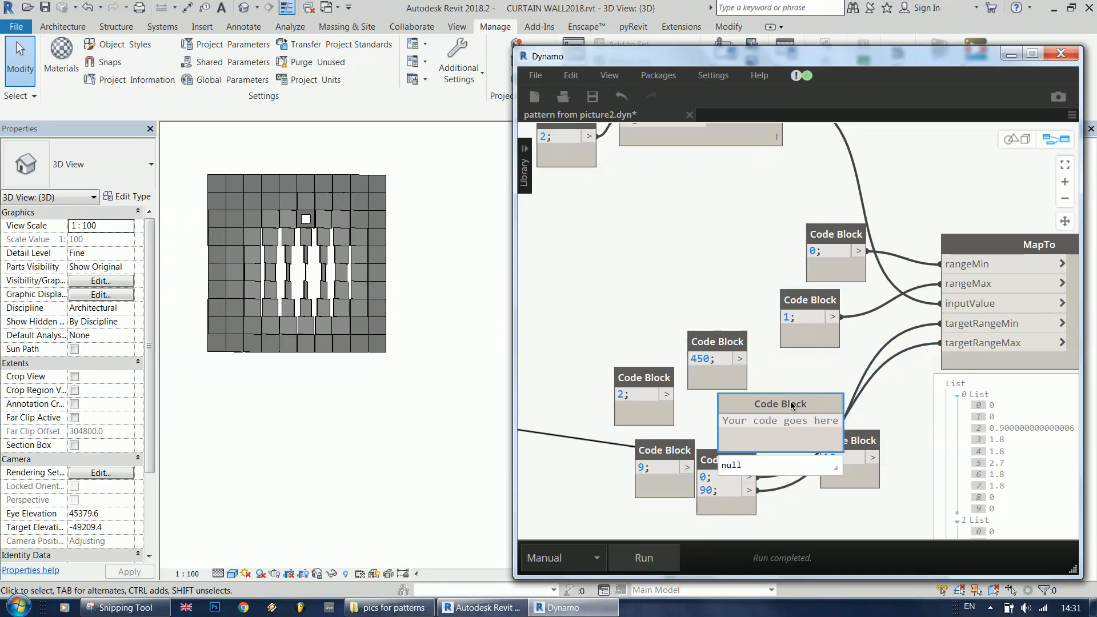
left_click(788, 420)
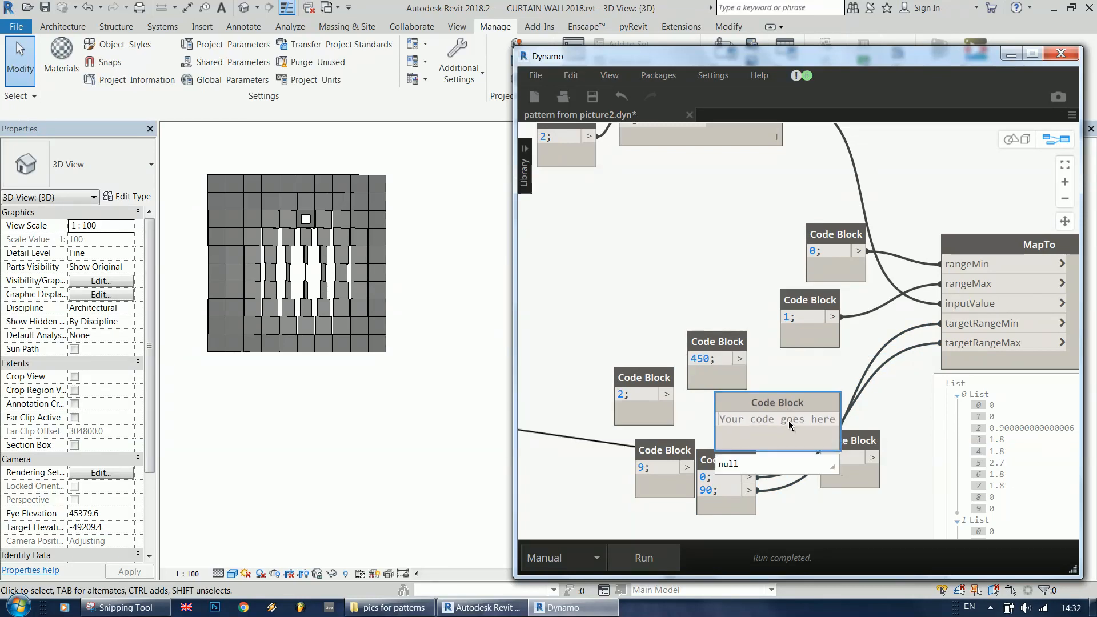
type("800")
left_click(789, 425)
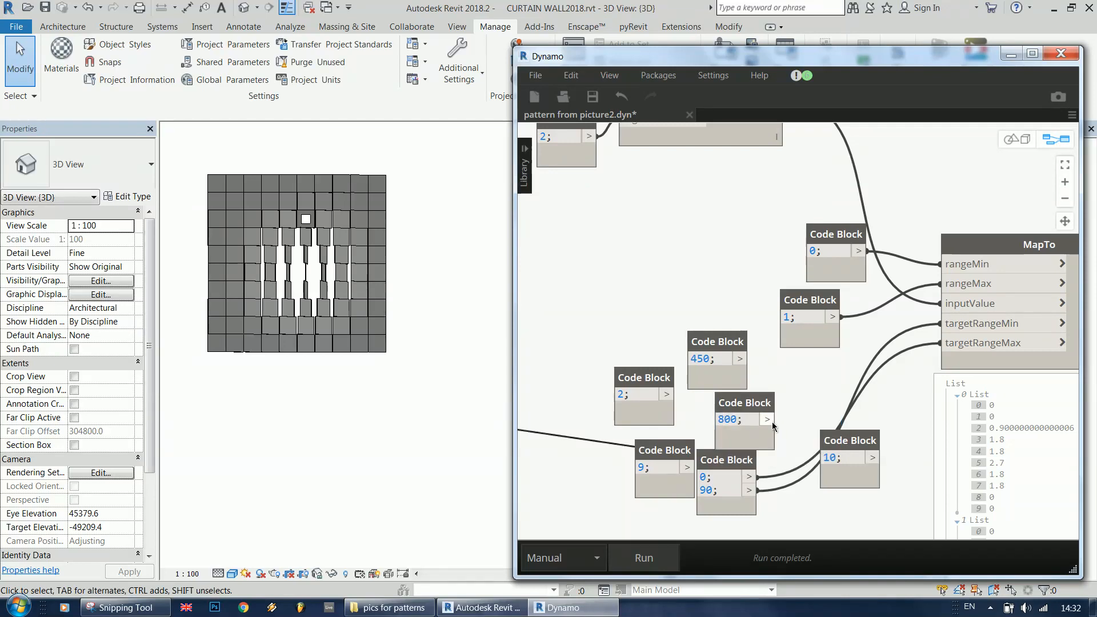
left_click_drag(768, 419, 973, 325)
- Add a code block with 10, connect it to MapTo's targetRangeMax, and run the graph
double_click(816, 362)
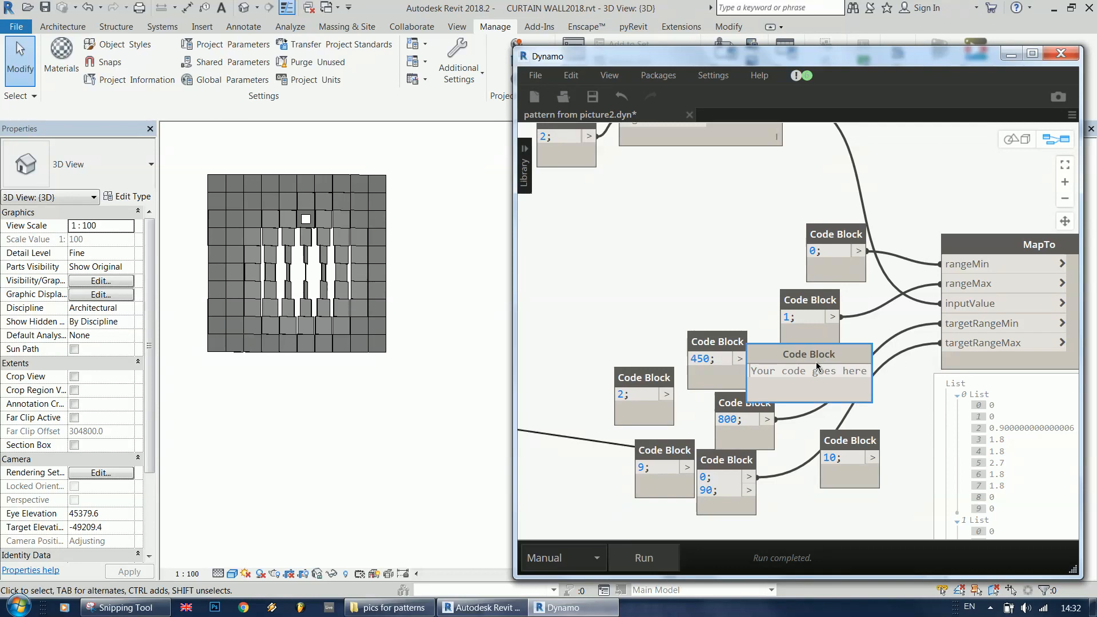
type("10")
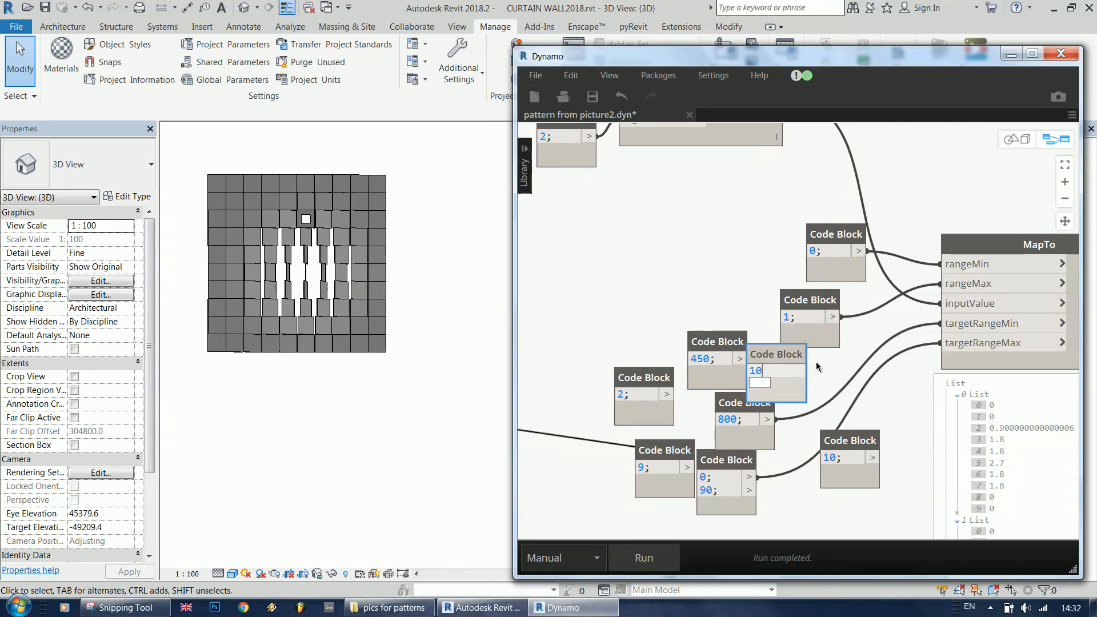
left_click(817, 365)
left_click_drag(943, 352, 941, 343)
scroll(657, 295, "down", 4)
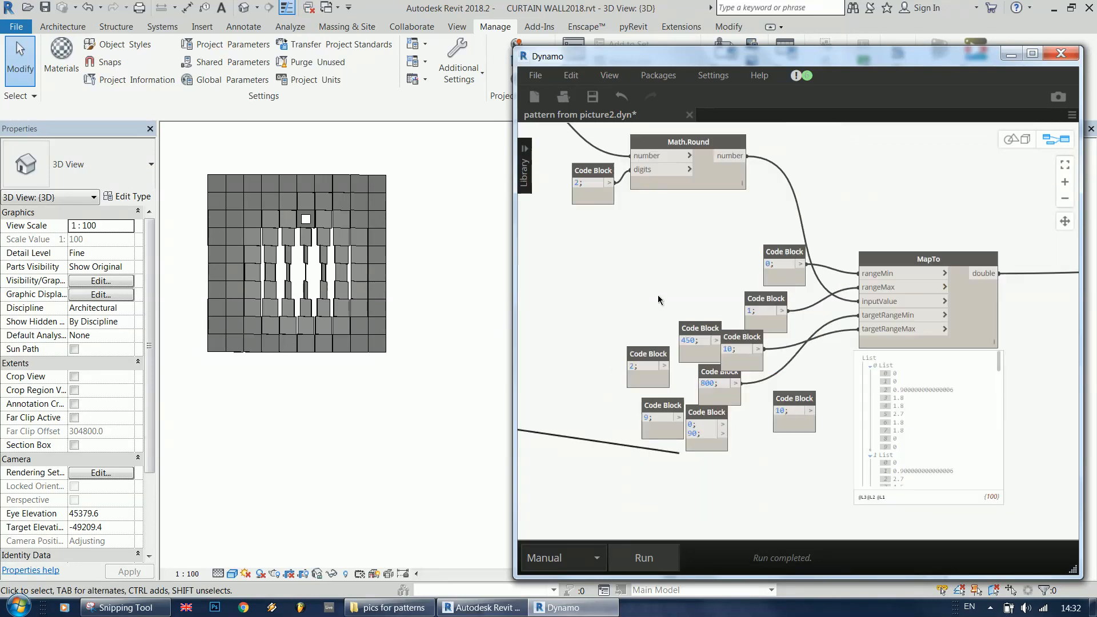
left_click(644, 558)
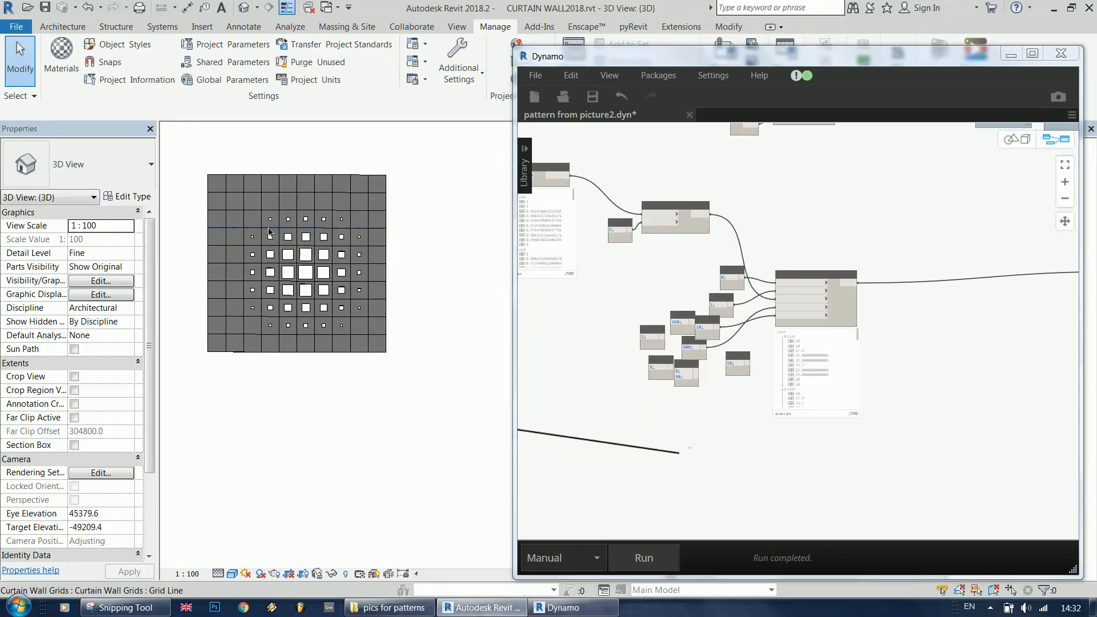
- Set the Rotation of the Square opening panel directly above the largest central opening to 15° in Revit
scroll(270, 231, "up", 5)
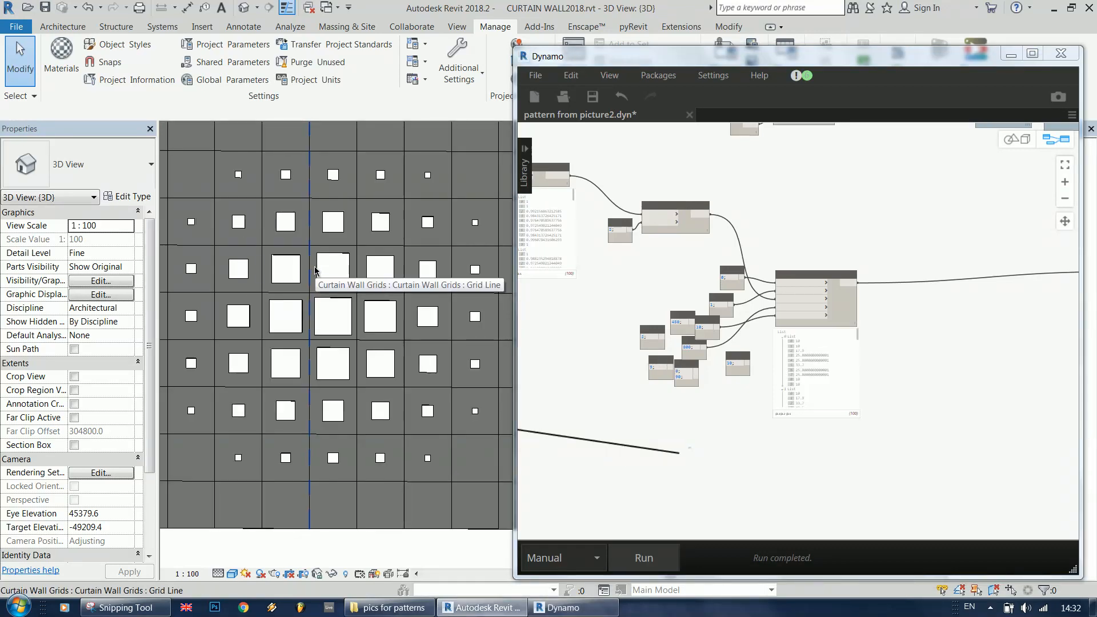
key("Tab")
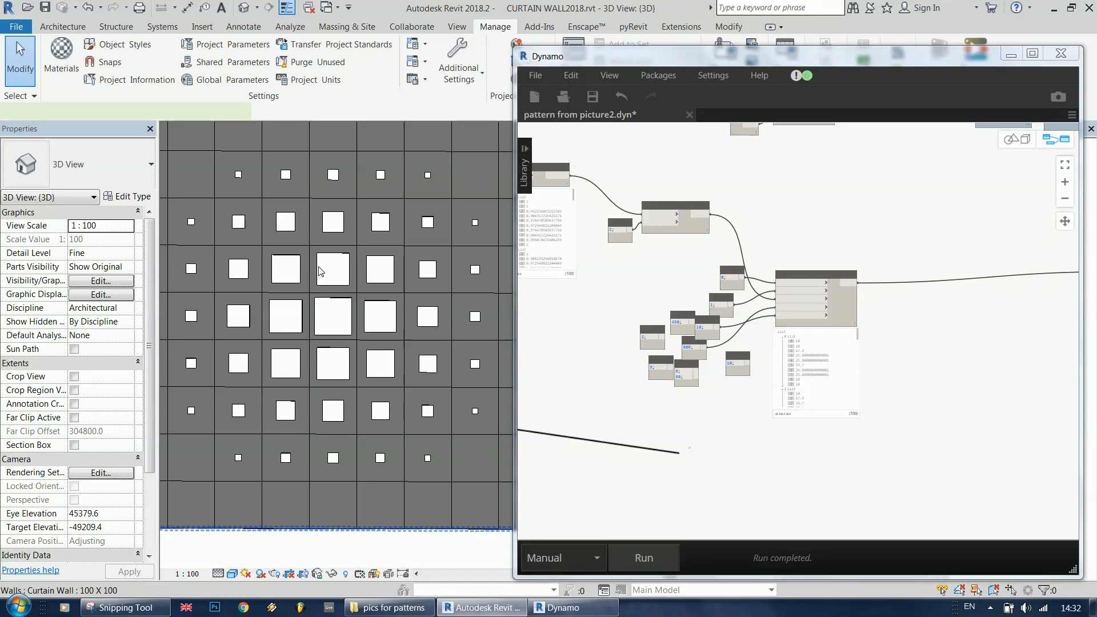
left_click(319, 270)
left_click(319, 270)
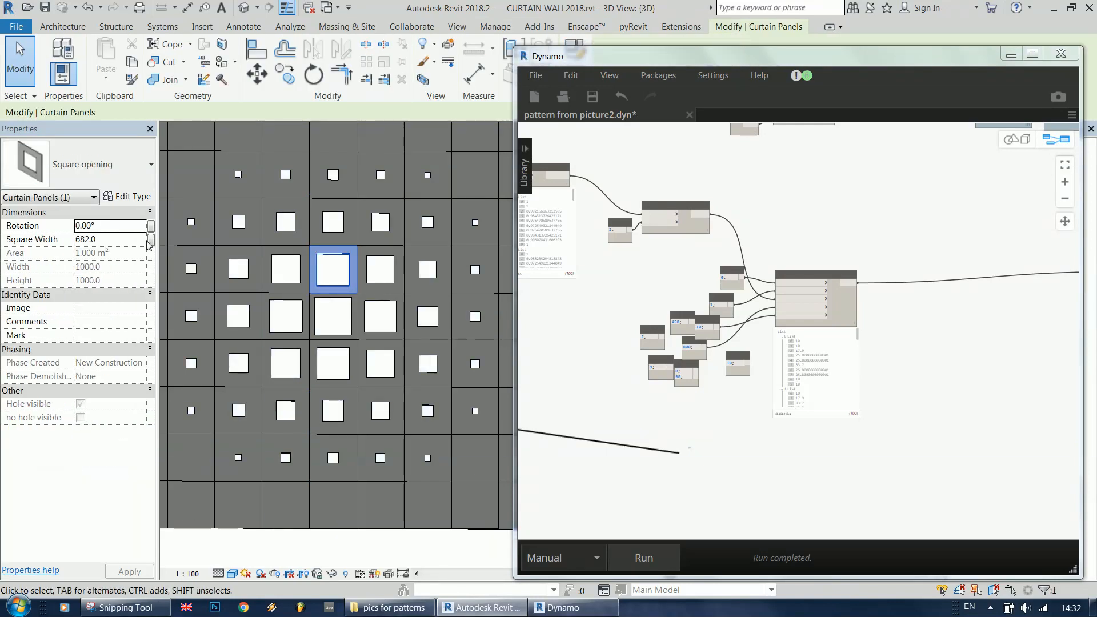
left_click(127, 229)
type("15")
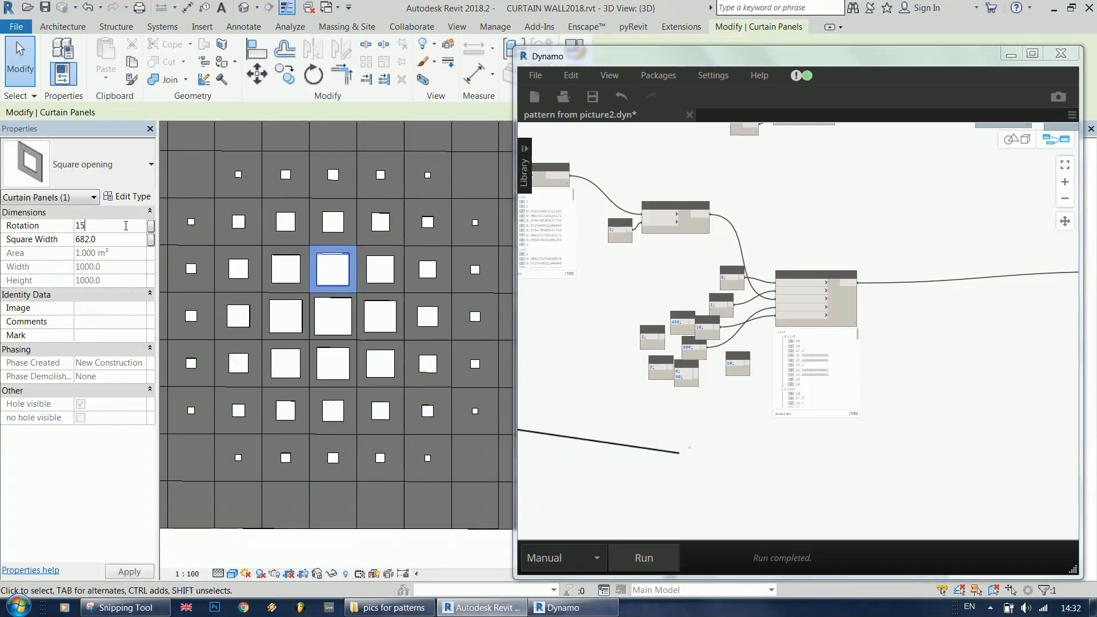
key("Return")
key("Escape")
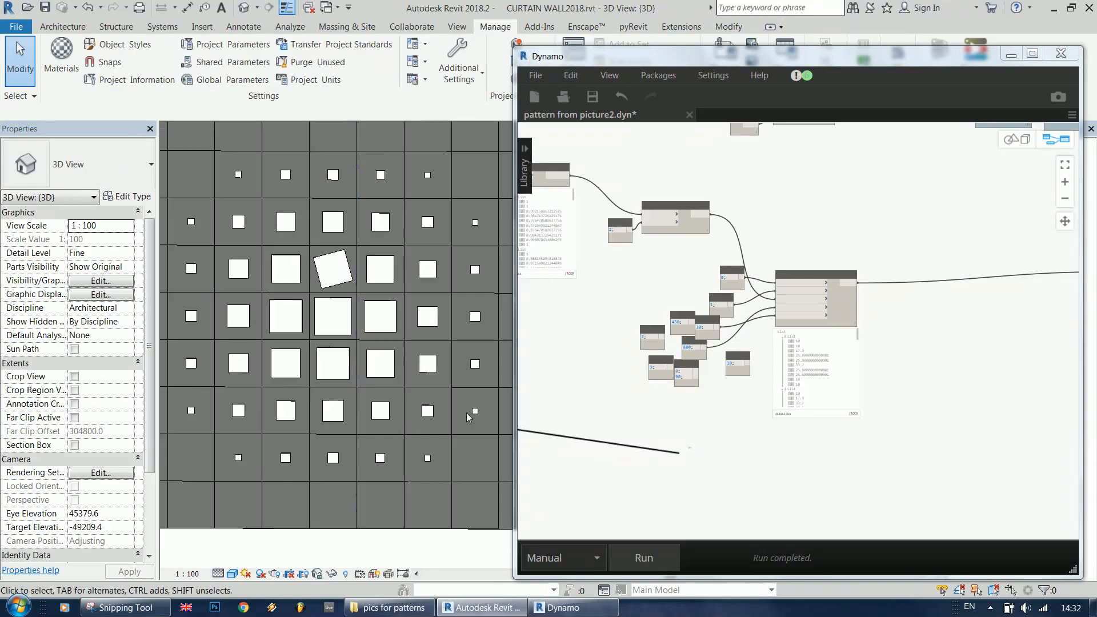
- Return to Dynamo and search its node library for "randon"
left_click(637, 416)
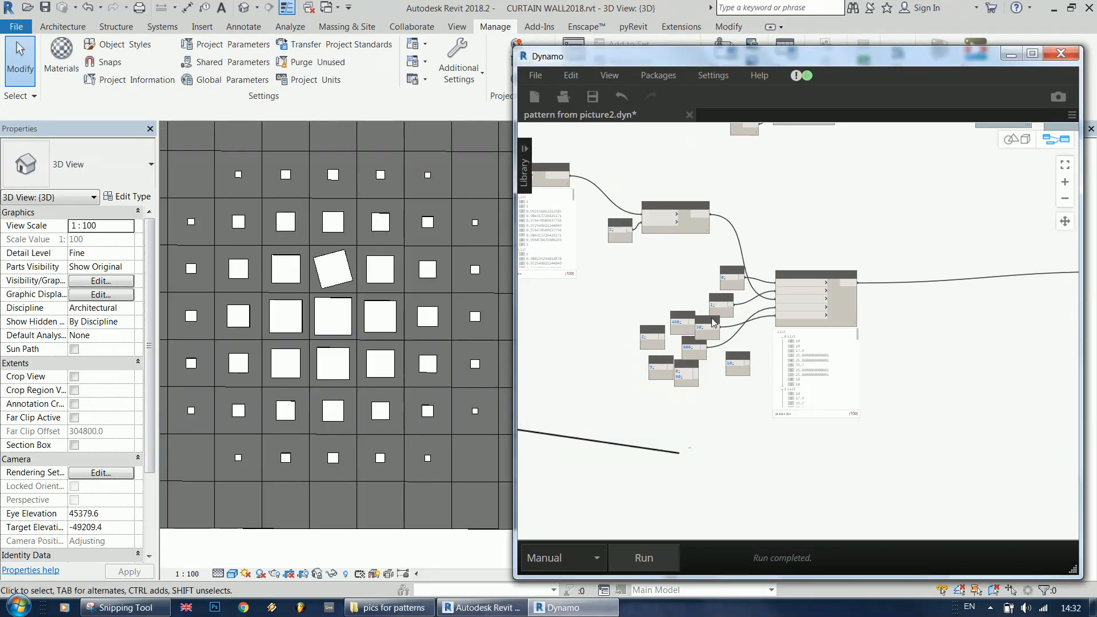
scroll(662, 338, "down", 8)
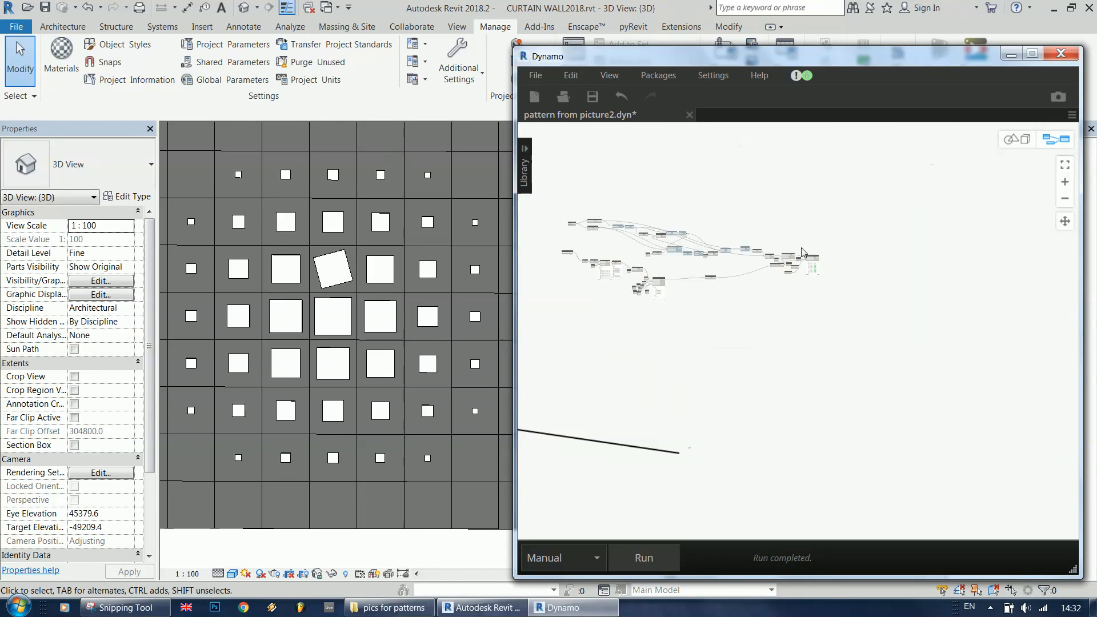
scroll(803, 252, "up", 3)
left_click(524, 165)
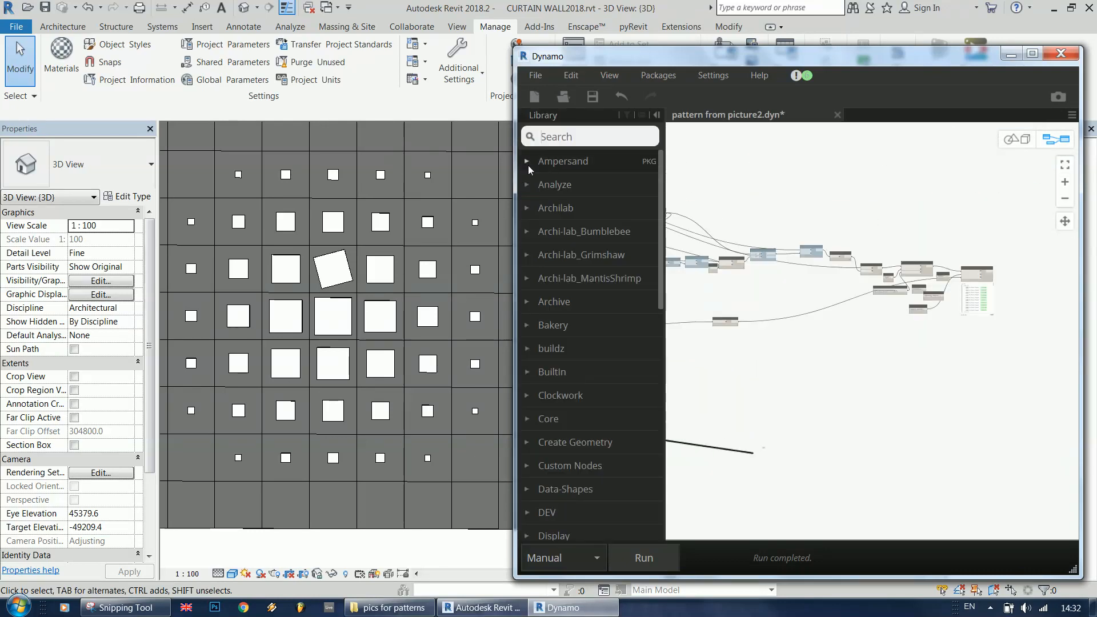
left_click(577, 133)
type("r")
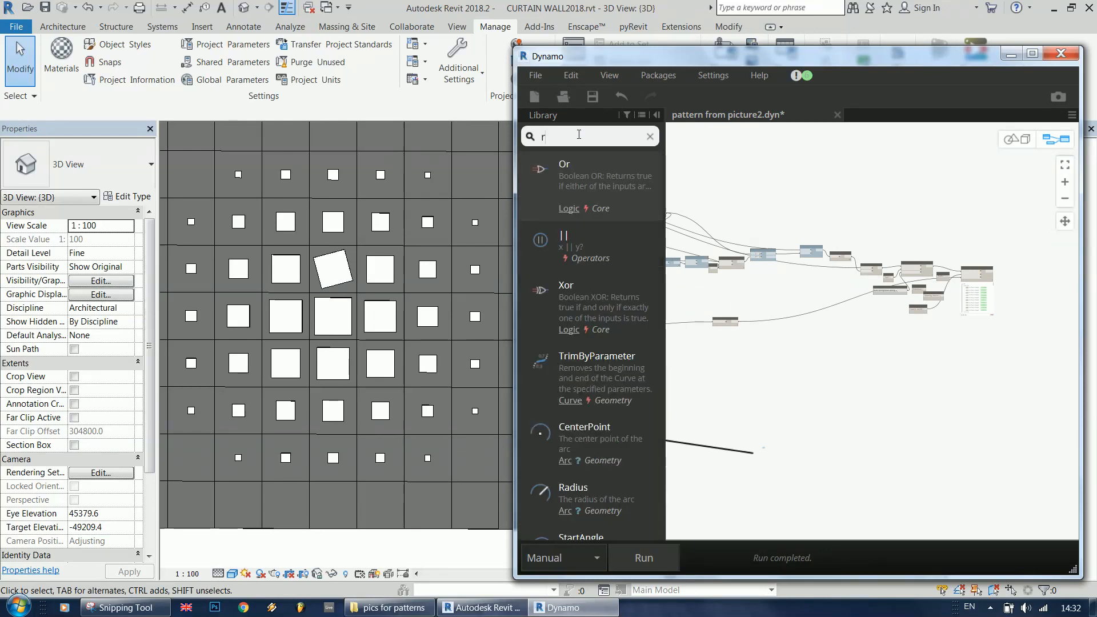
type("andon")
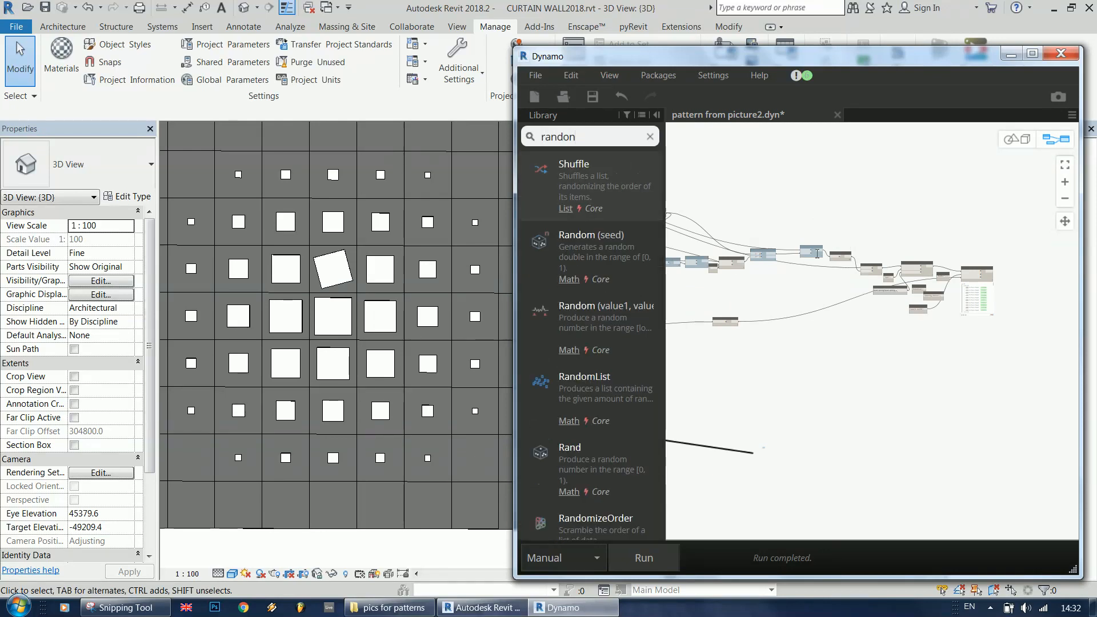
scroll(633, 219, "down", 10)
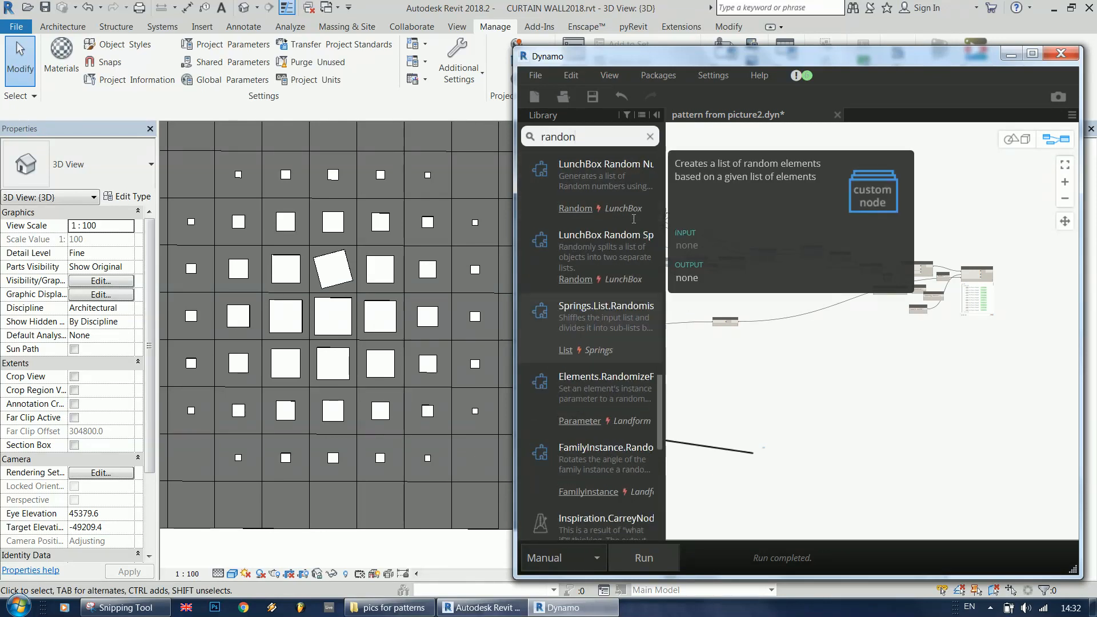
scroll(634, 218, "up", 5)
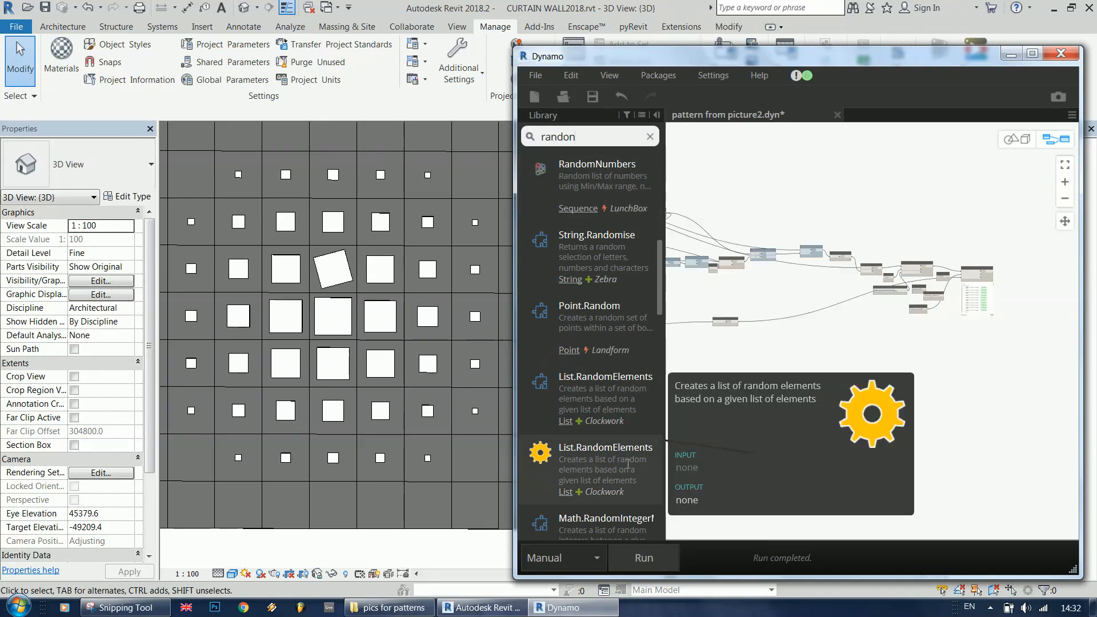
left_click(630, 460)
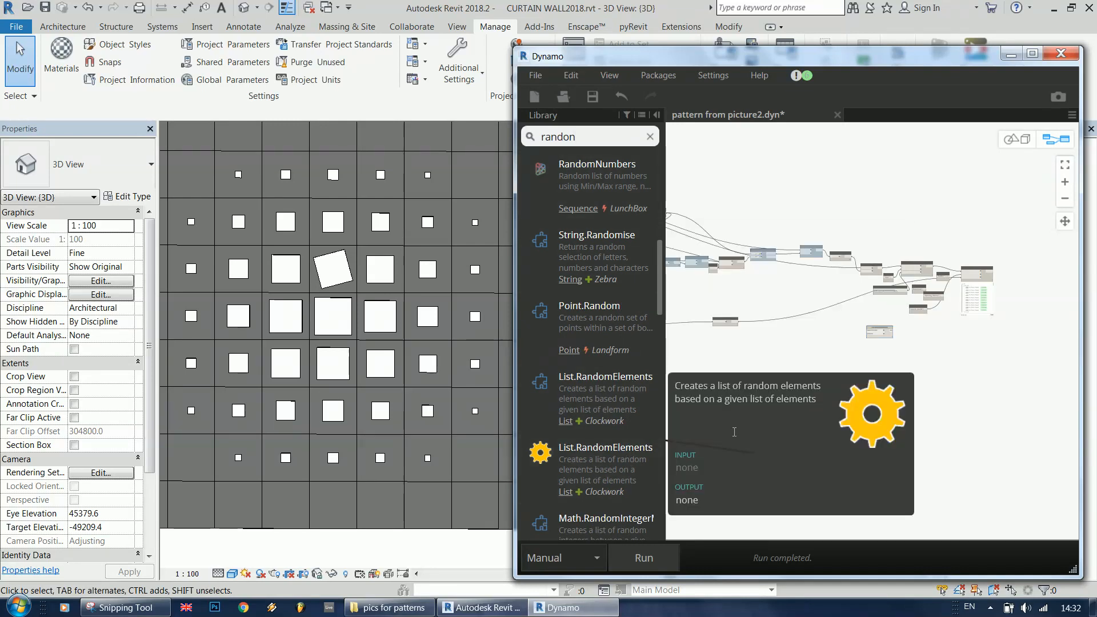
key("Delete")
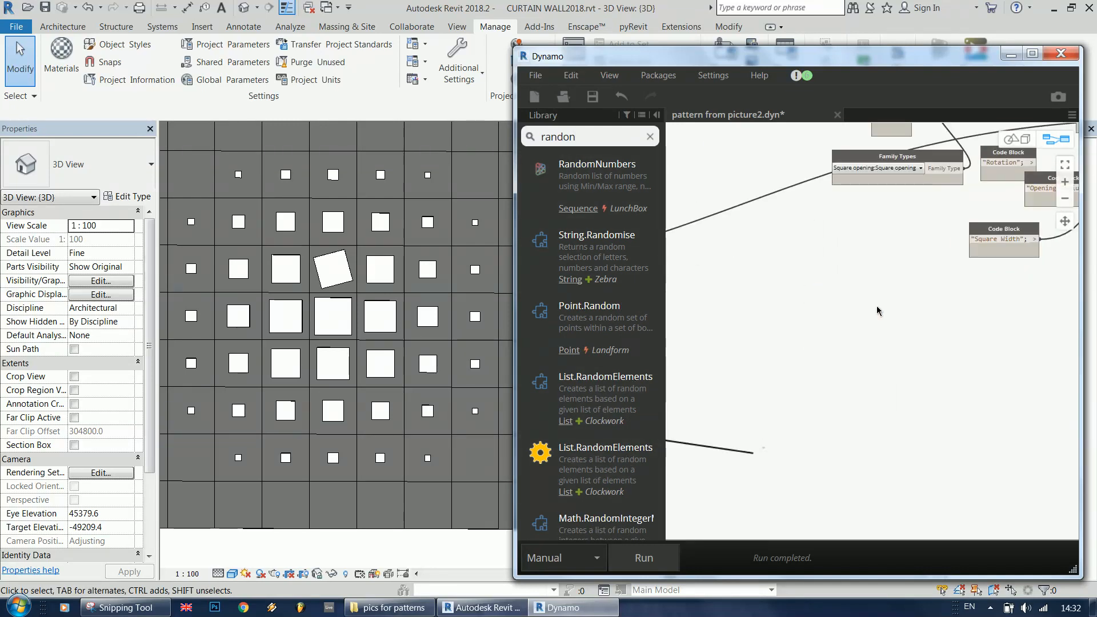
- Add the LunchBox Random Numbers node to the empty canvas area below the "Square Width" code block
scroll(634, 415, "down", 3)
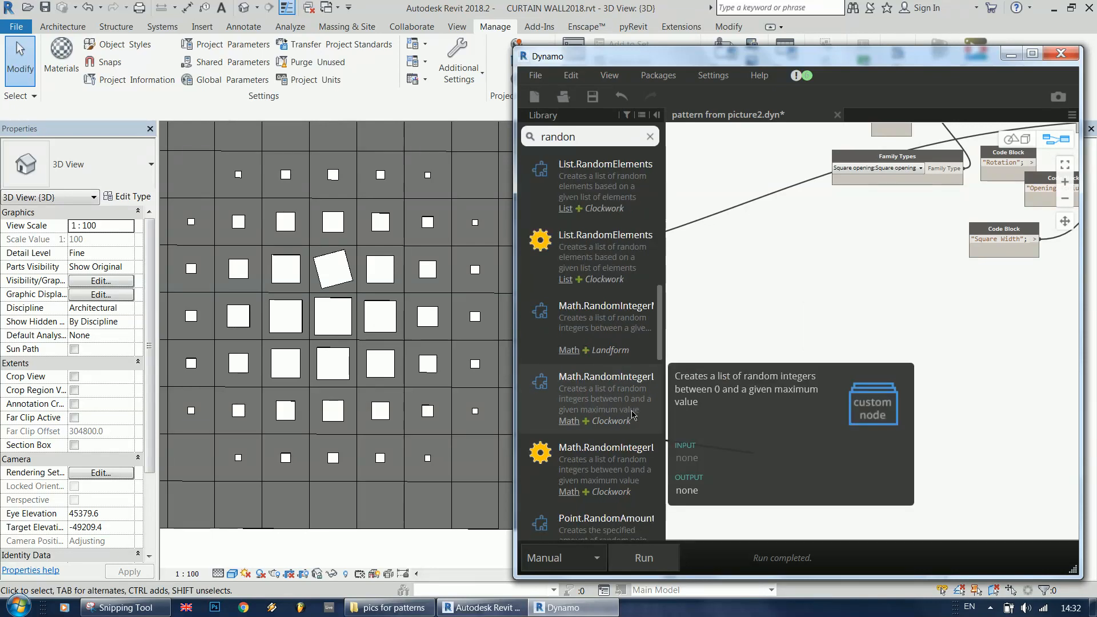
scroll(629, 427, "down", 2)
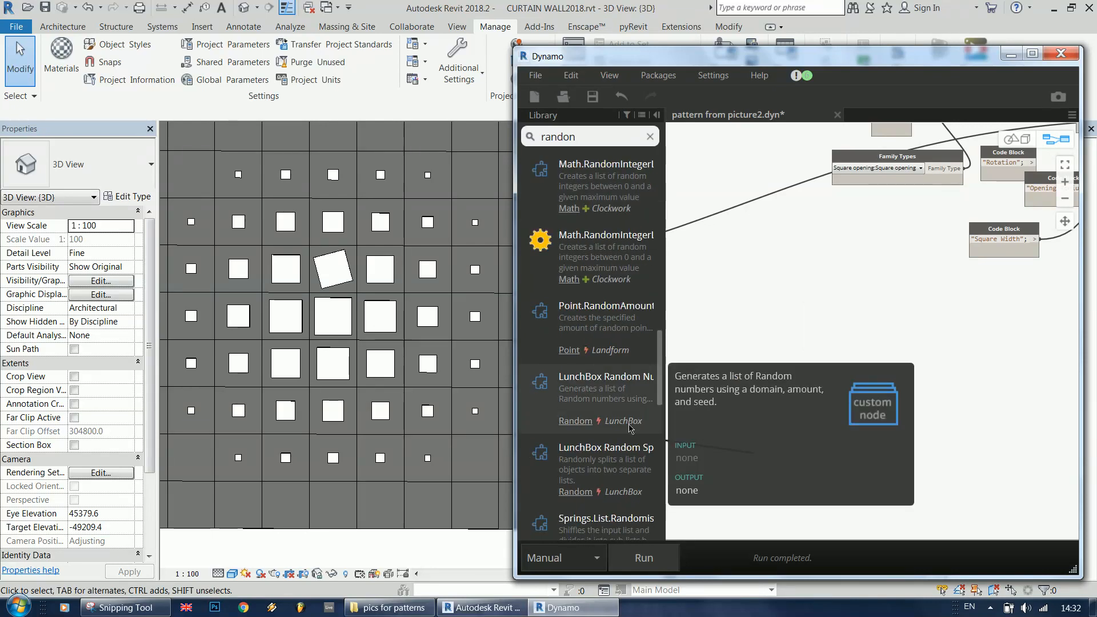
left_click(628, 405)
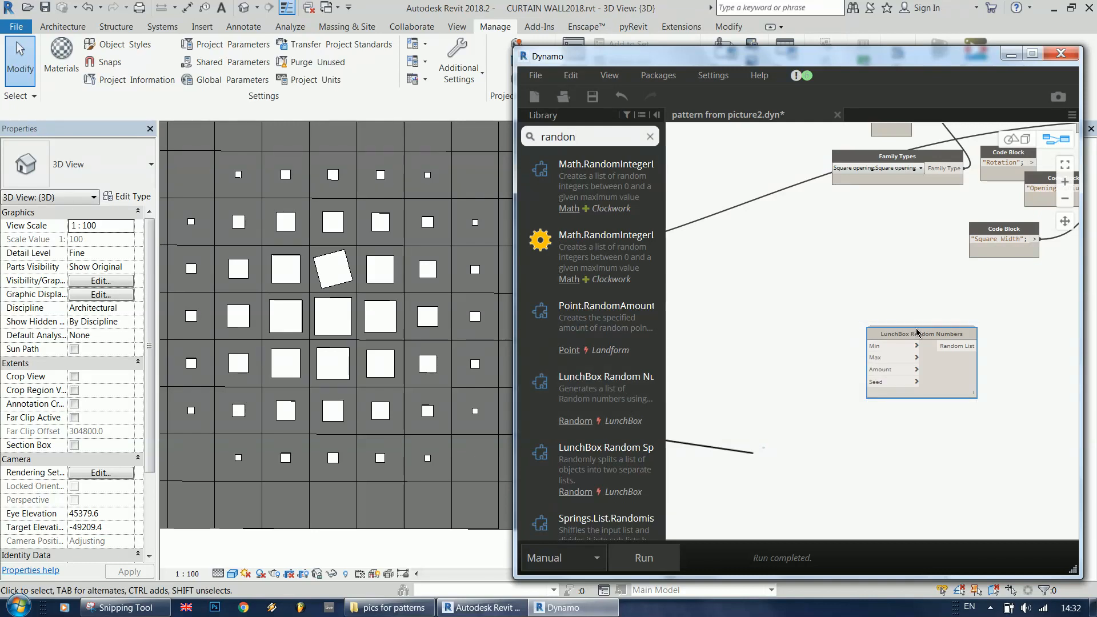
- Reposition the LunchBox Random Numbers node below the "Square Width" code block, leaving empty canvas before its inputs
left_click_drag(917, 333, 900, 334)
scroll(821, 318, "down", 3)
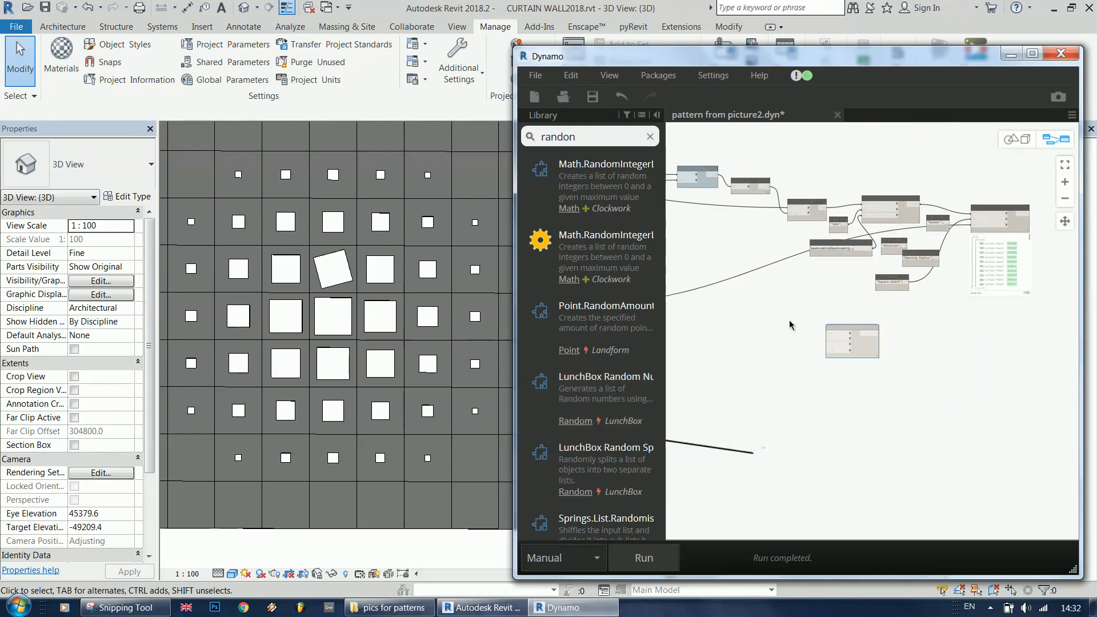
scroll(793, 348, "up", 3)
left_click_drag(808, 321, 956, 308)
scroll(807, 287, "down", 5)
scroll(891, 291, "up", 4)
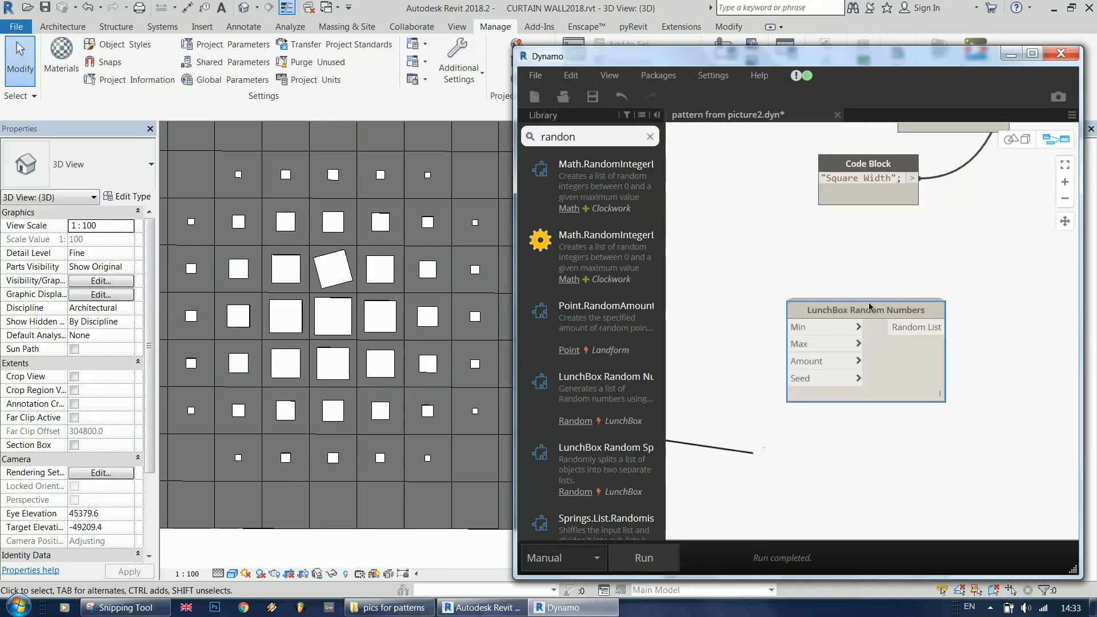
left_click_drag(862, 308, 965, 315)
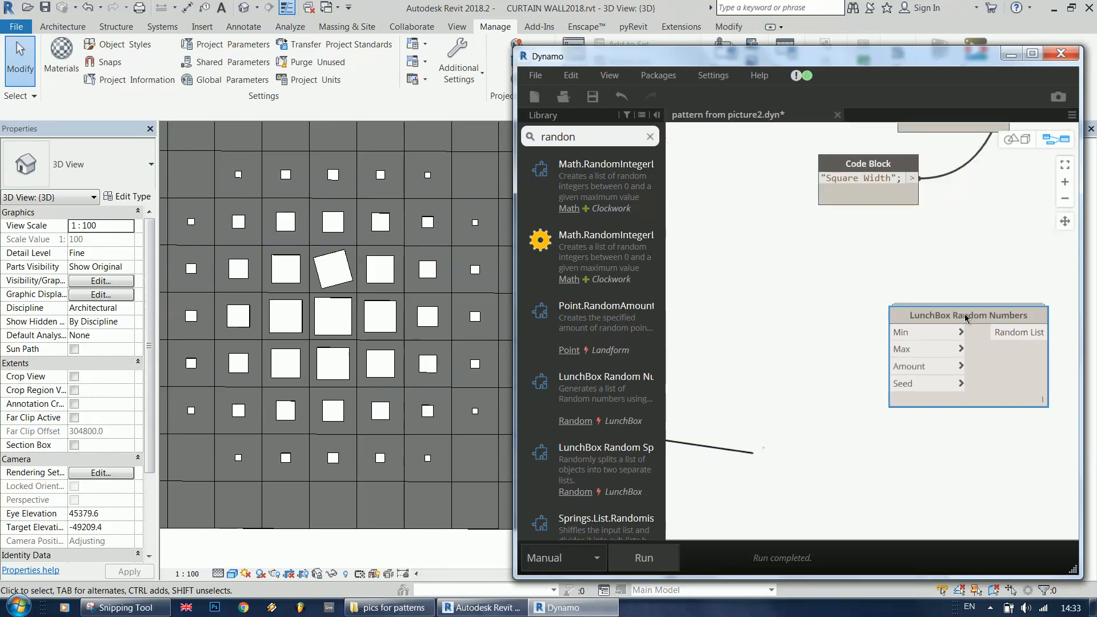
- Create a code block beside the LunchBox Random Numbers inputs with 0; and 90; on separate lines
double_click(835, 331)
left_click_drag(825, 331, 784, 301)
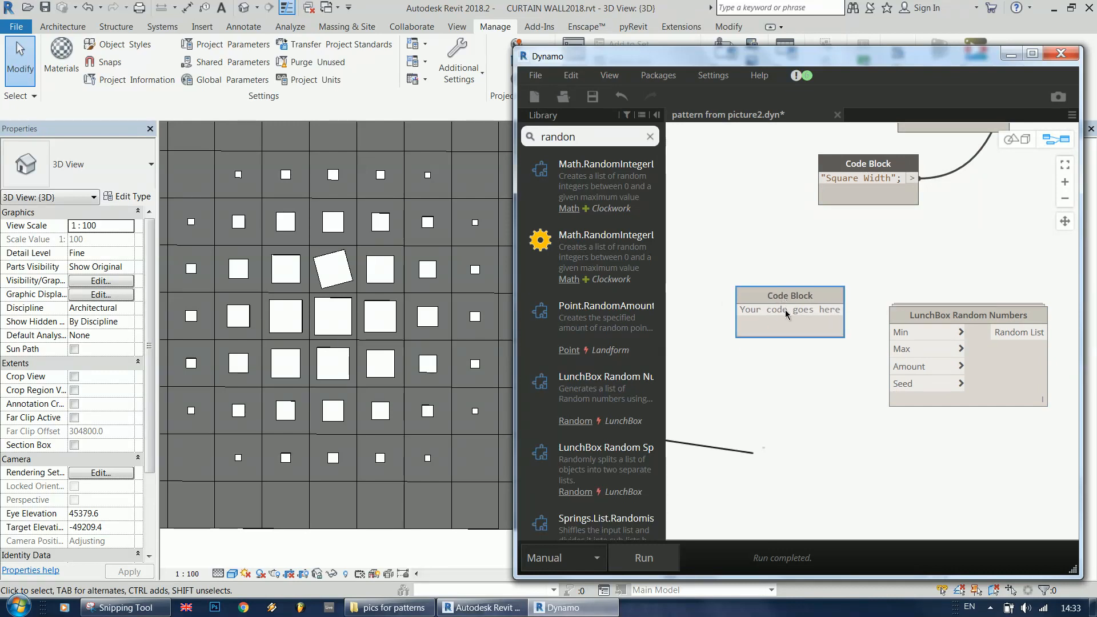
type("0")
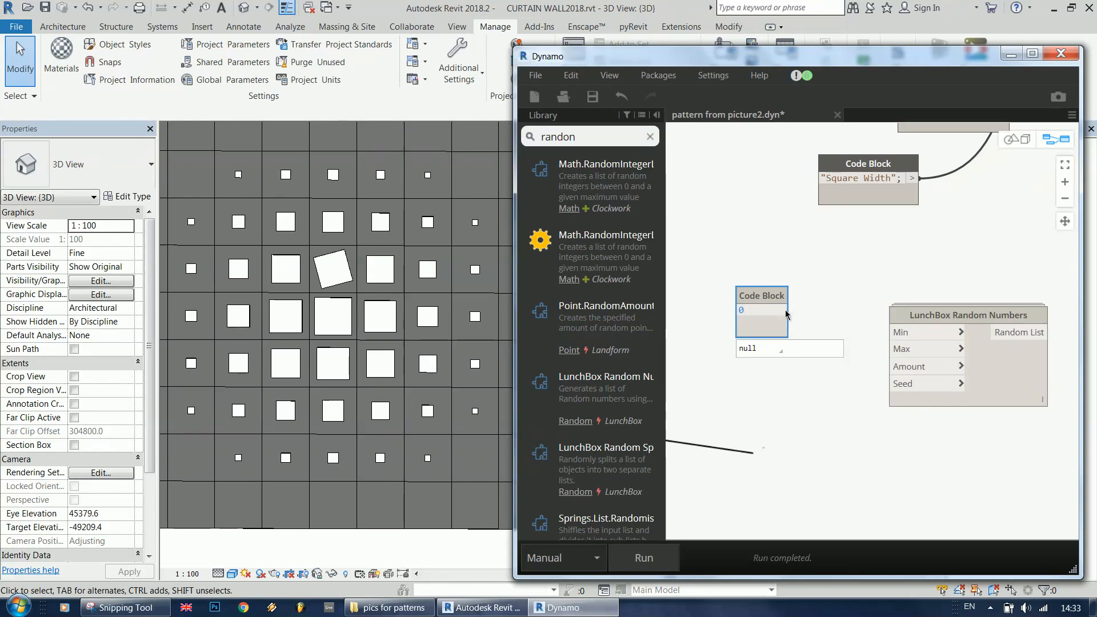
type(";")
key("Return")
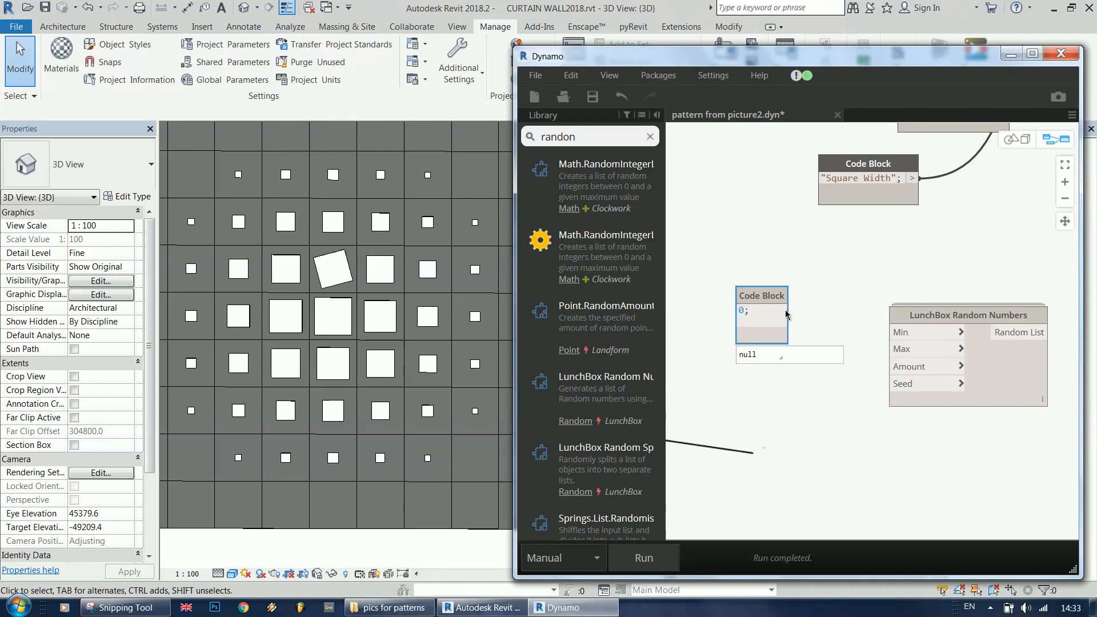
type("90;")
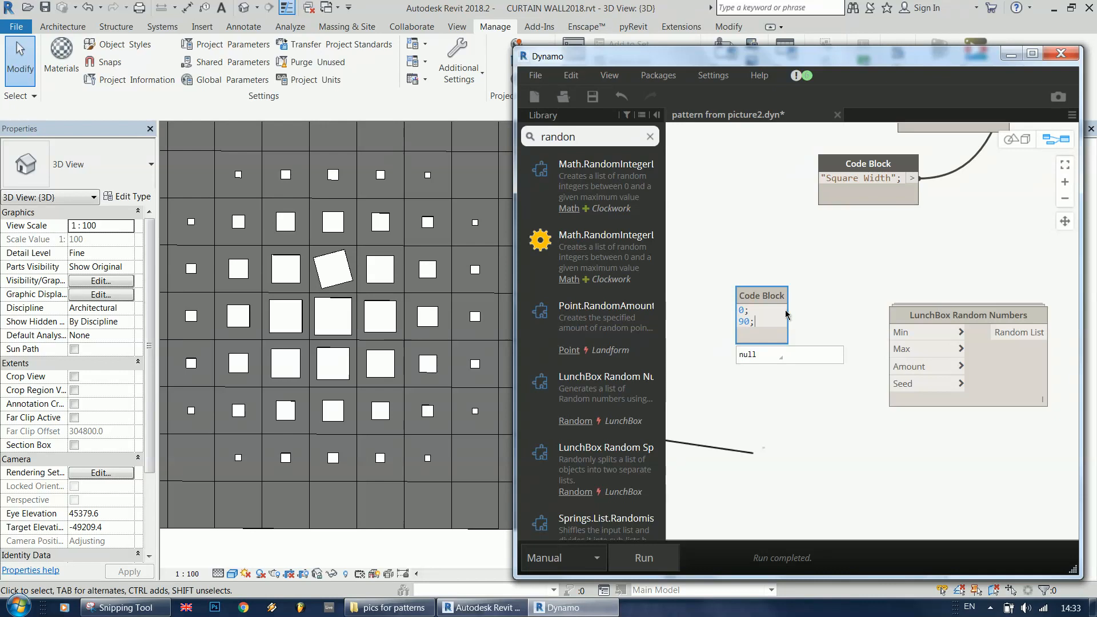
left_click_drag(785, 310, 788, 312)
- Connect the code block's 0 output to Min and its 90 output to Max on LunchBox Random Numbers
left_click(788, 312)
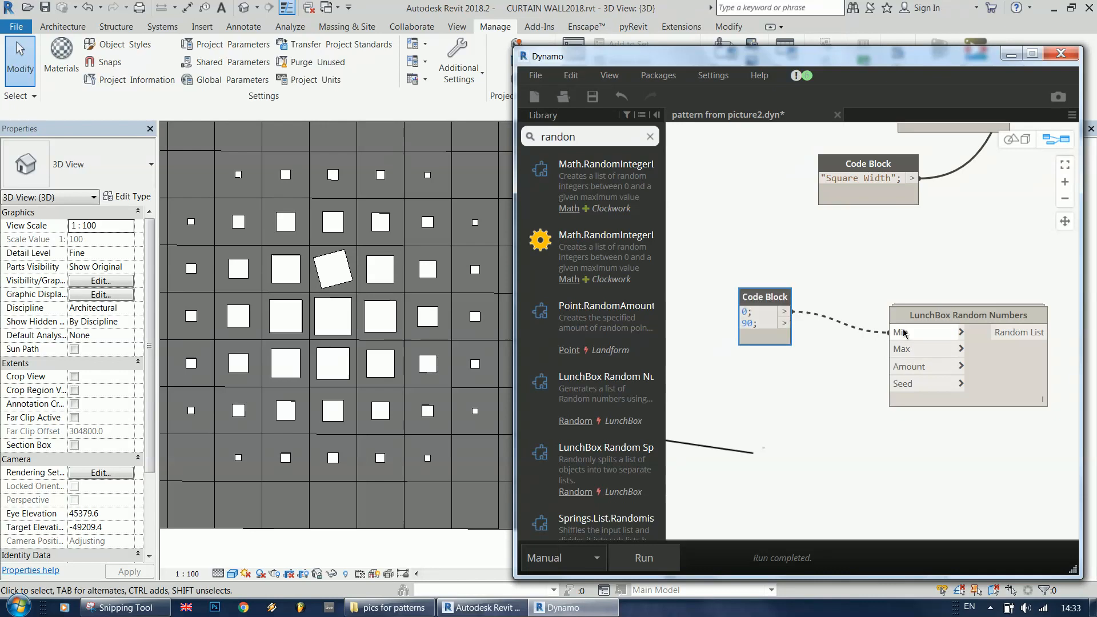
left_click(902, 333)
left_click(785, 323)
left_click(905, 350)
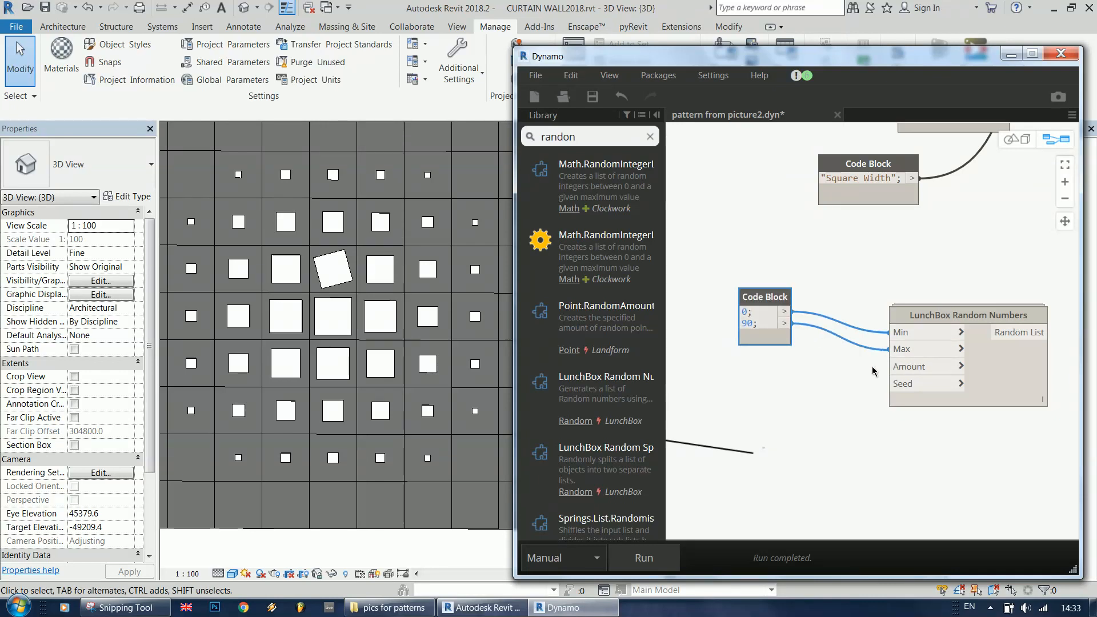
- Search the node library for "count" and add the BuiltIn Count node near the Math.Round node
scroll(875, 393, "down", 5)
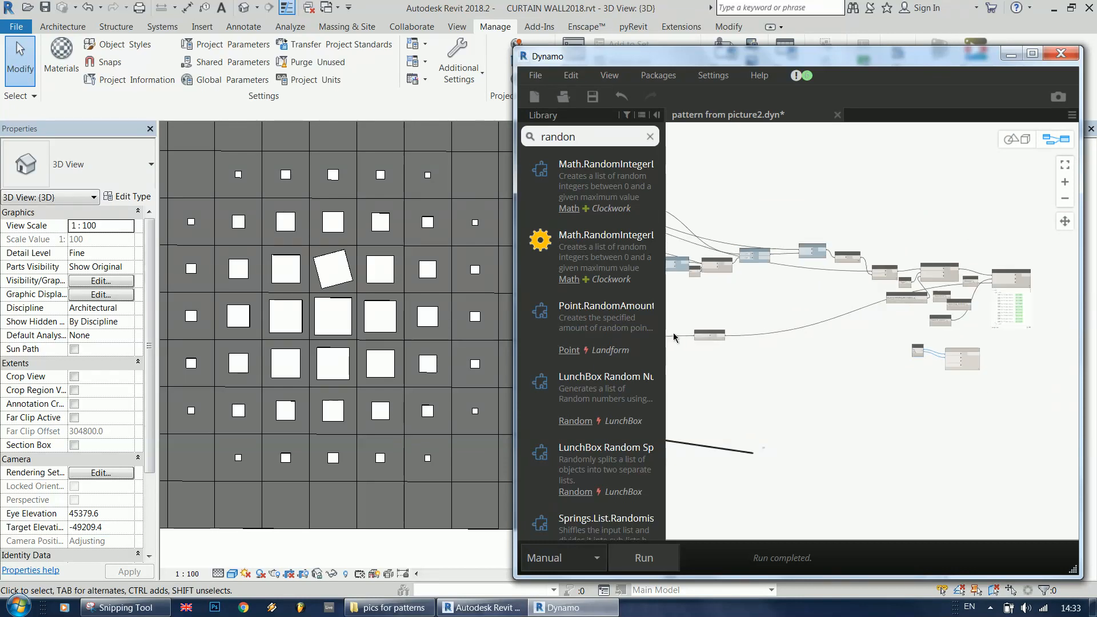
scroll(770, 343, "up", 5)
left_click_drag(604, 139, 361, 138)
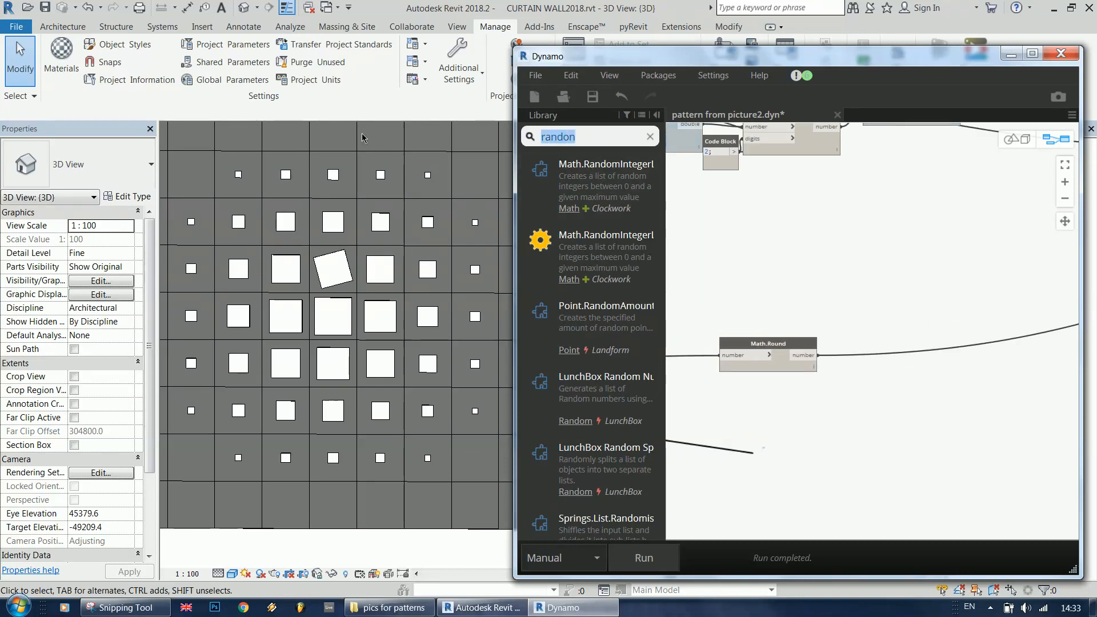
type("count")
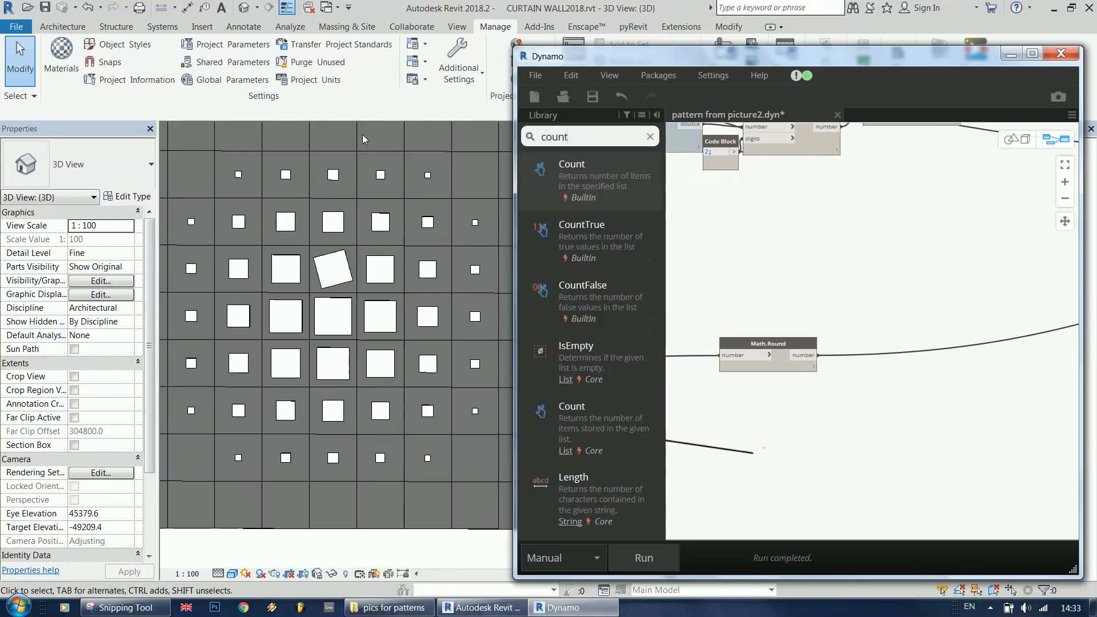
left_click(585, 184)
left_click_drag(892, 348, 846, 293)
- Connect the CurtainPanel[] output of CurtainPanel.ByElement to the list input of the Count node
scroll(856, 296, "down", 3)
scroll(846, 296, "down", 5)
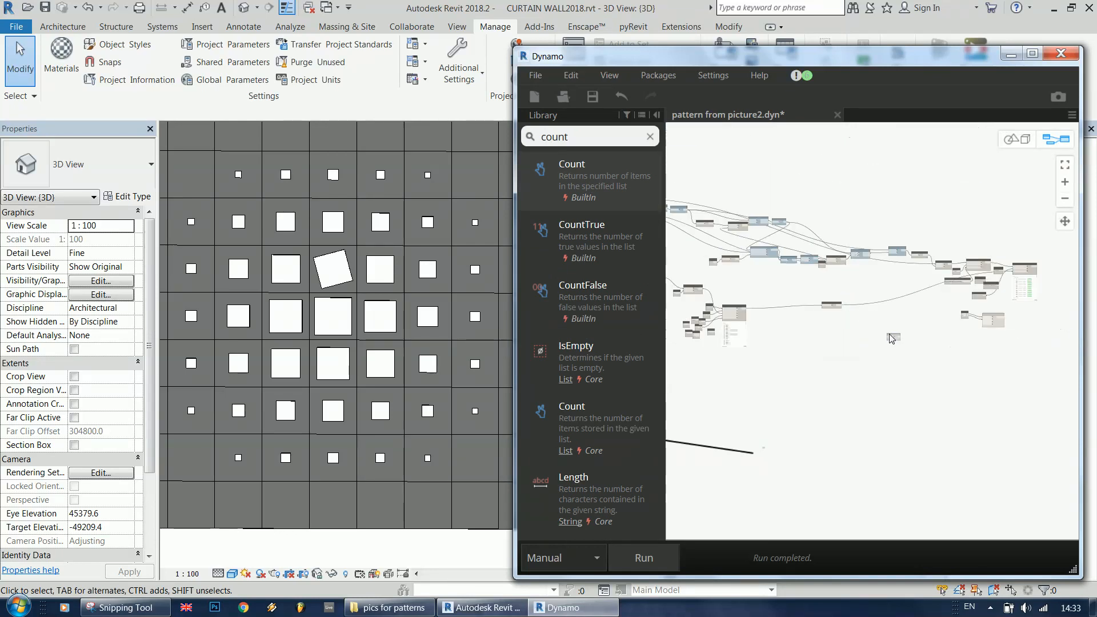
scroll(900, 378, "up", 1)
scroll(696, 267, "up", 4)
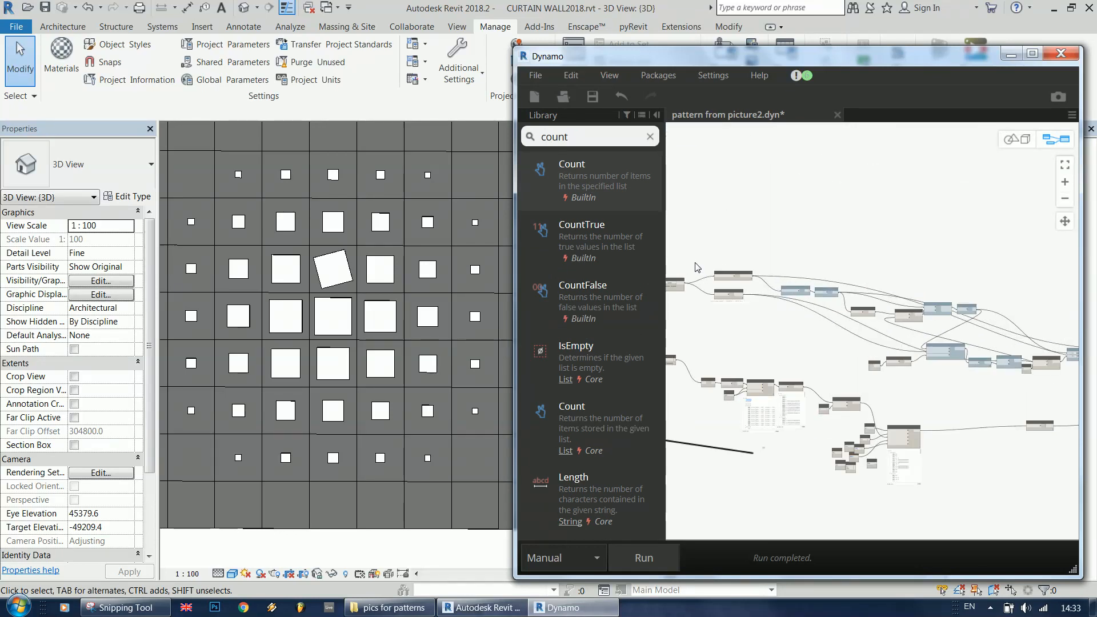
scroll(791, 289, "up", 5)
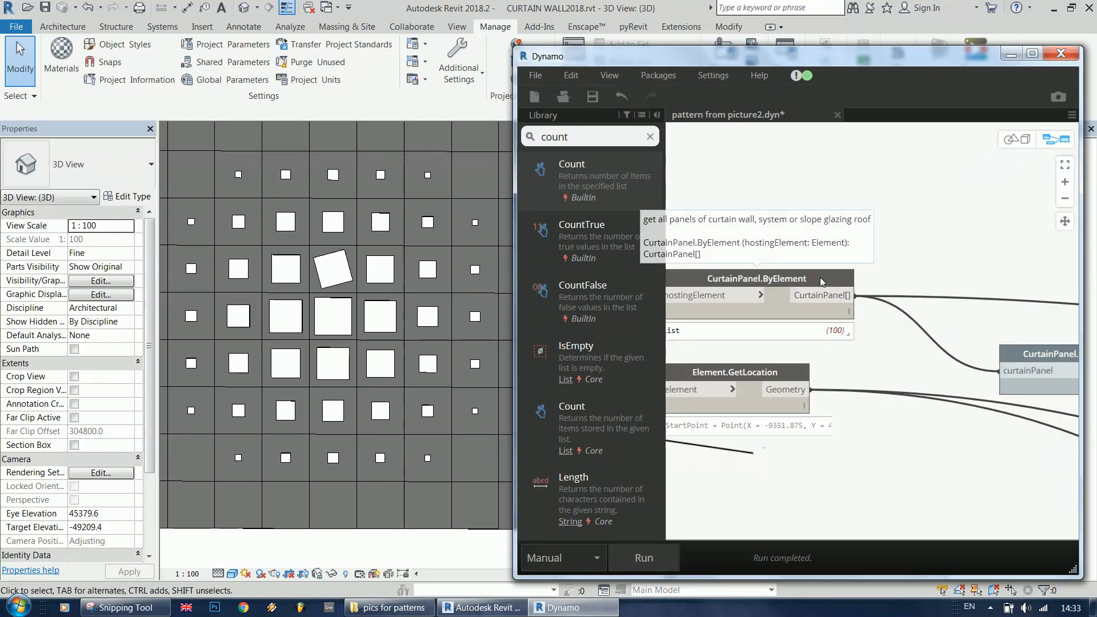
scroll(846, 330, "down", 5)
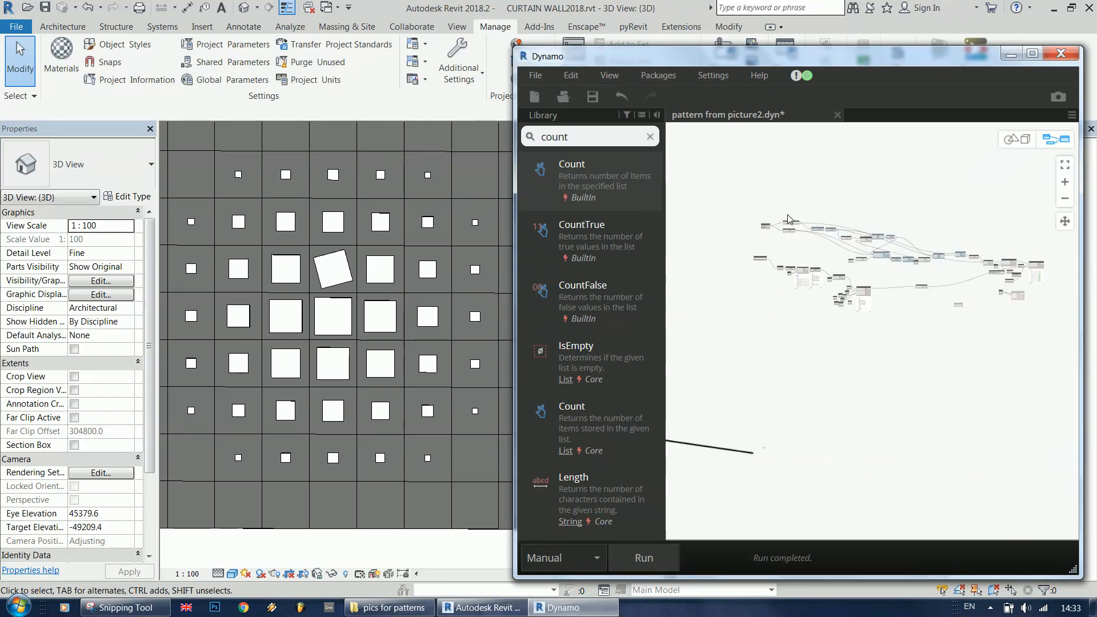
scroll(968, 320, "up", 4)
left_click(838, 422)
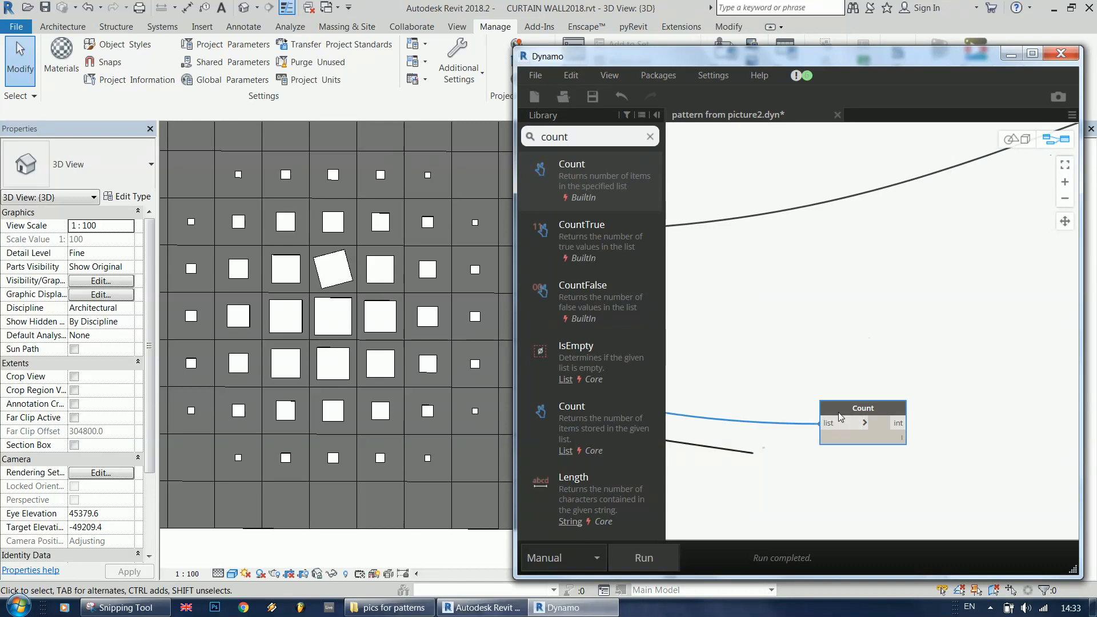
- Move the Count node below the 0/90 code block and connect its int output to Amount on LunchBox Random Numbers
left_click_drag(839, 413, 797, 334)
scroll(720, 343, "down", 5)
scroll(914, 325, "up", 5)
left_click(863, 351)
left_click(992, 328)
- Add an Integer Slider below the Count node and connect it to the Seed input of LunchBox Random Numbers
right_click(884, 403)
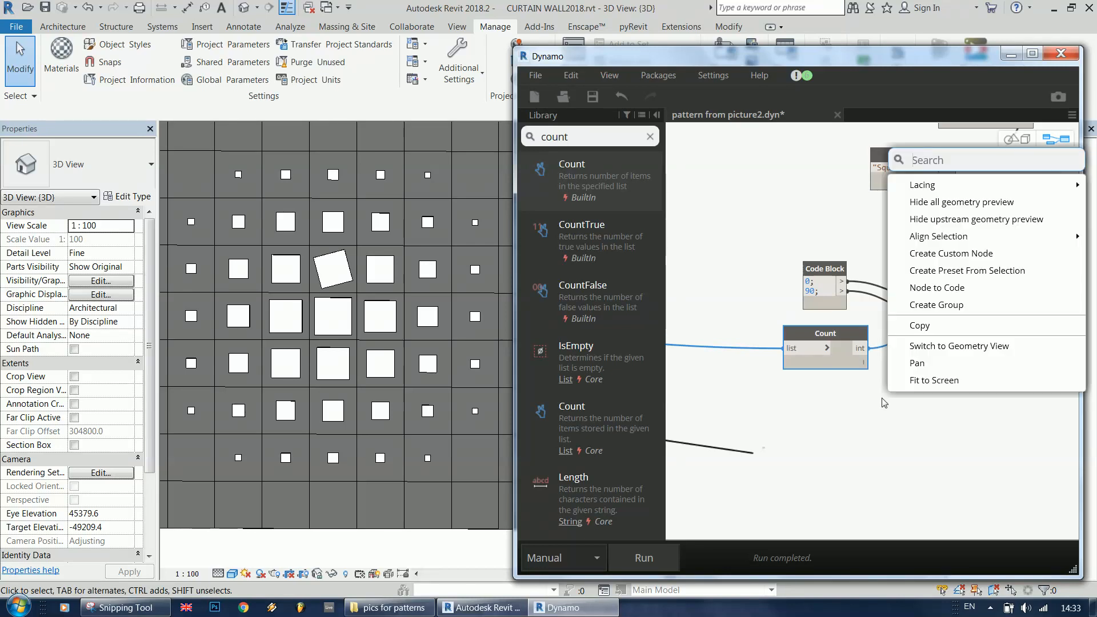
type("integer")
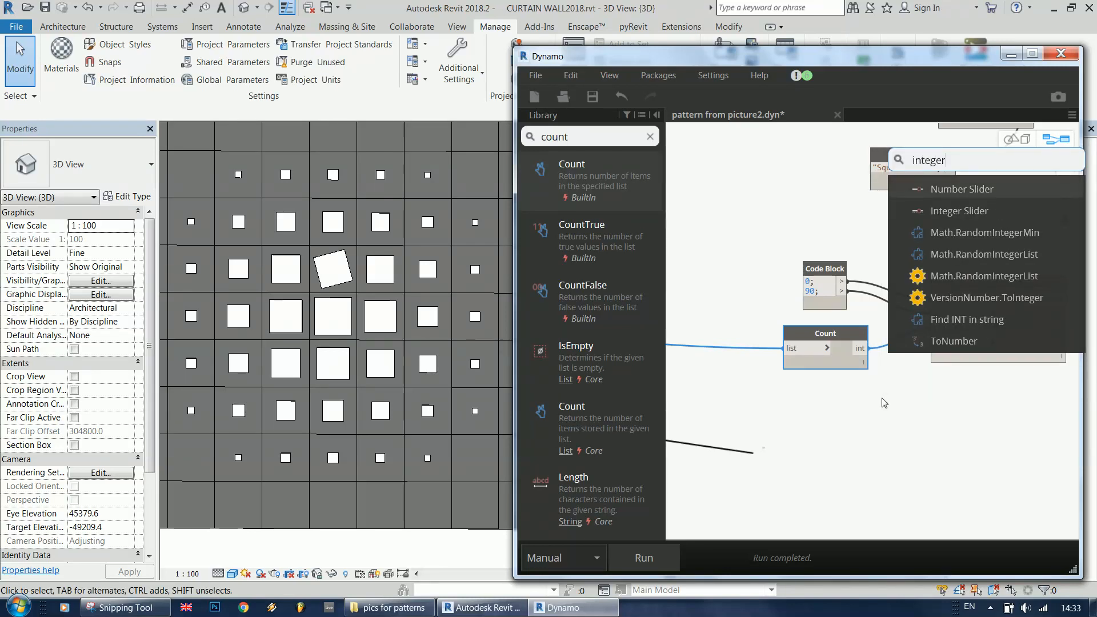
left_click(958, 212)
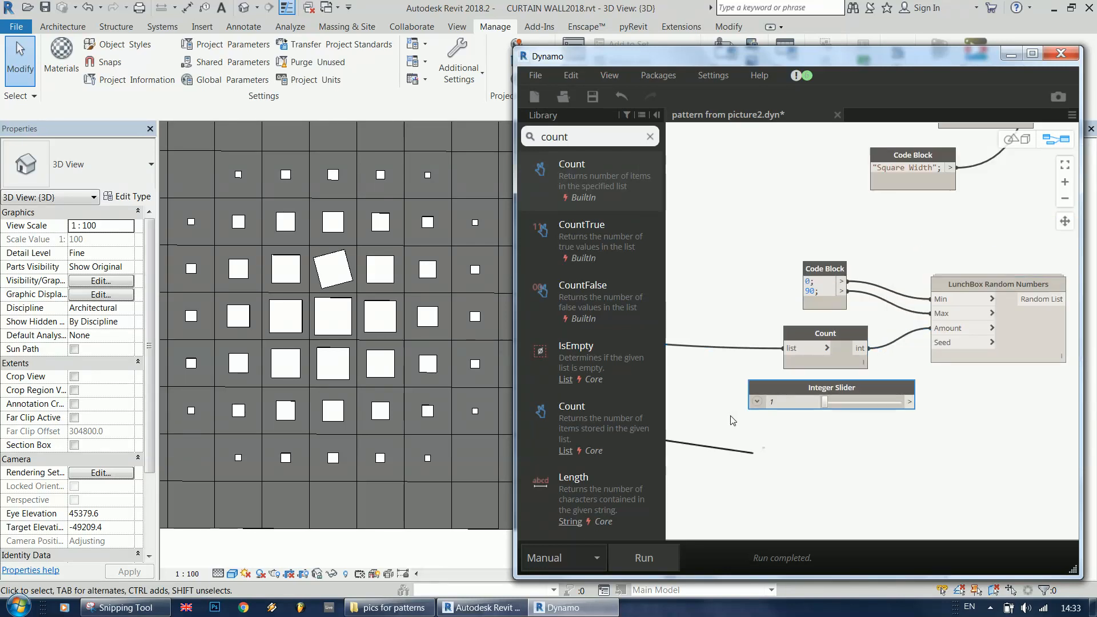
left_click_drag(833, 388, 797, 404)
left_click(872, 417)
left_click(982, 342)
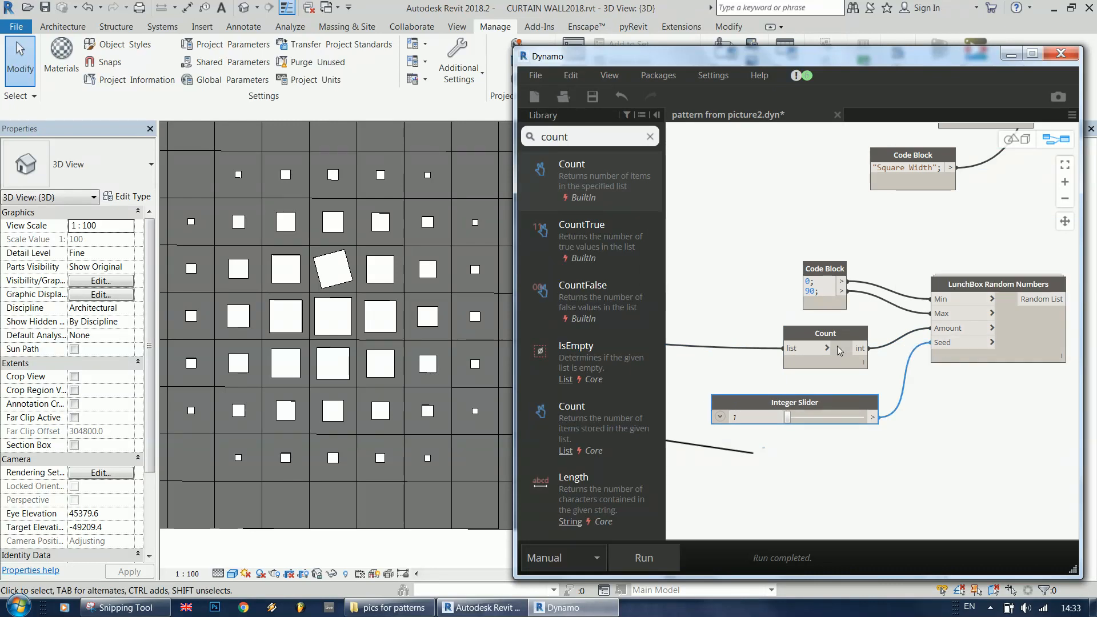
- Duplicate the final Element.SetParameterByName node, place the copy beyond it, and connect the original's Element output to the copy's element input
scroll(754, 417, "down", 5)
scroll(867, 228, "up", 5)
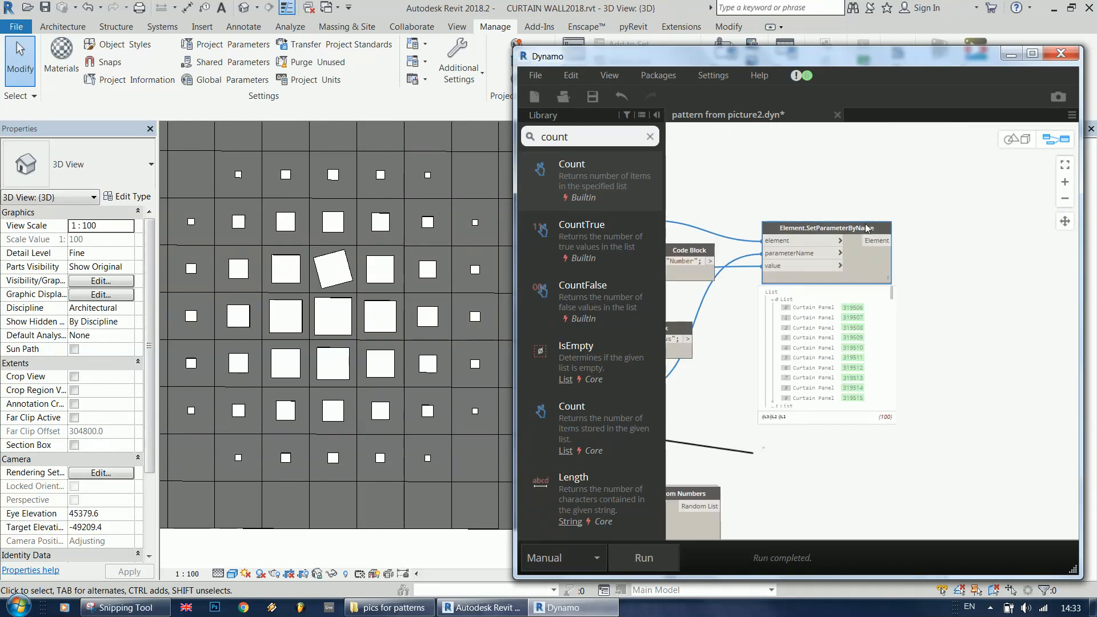
key("ctrl+c")
key("ctrl+v")
left_click_drag(956, 236, 1026, 296)
left_click_drag(883, 241, 973, 309)
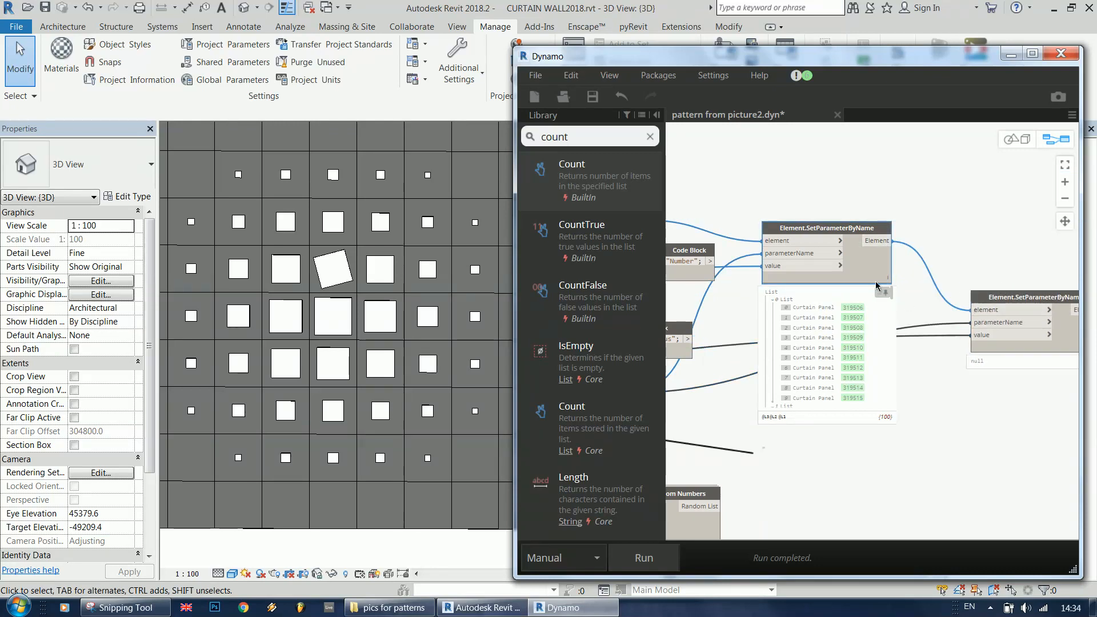
- Move the "Rotation" code block near the copied Element.SetParameterByName node and connect it to parameterName
scroll(942, 406, "down", 4)
scroll(800, 333, "up", 2)
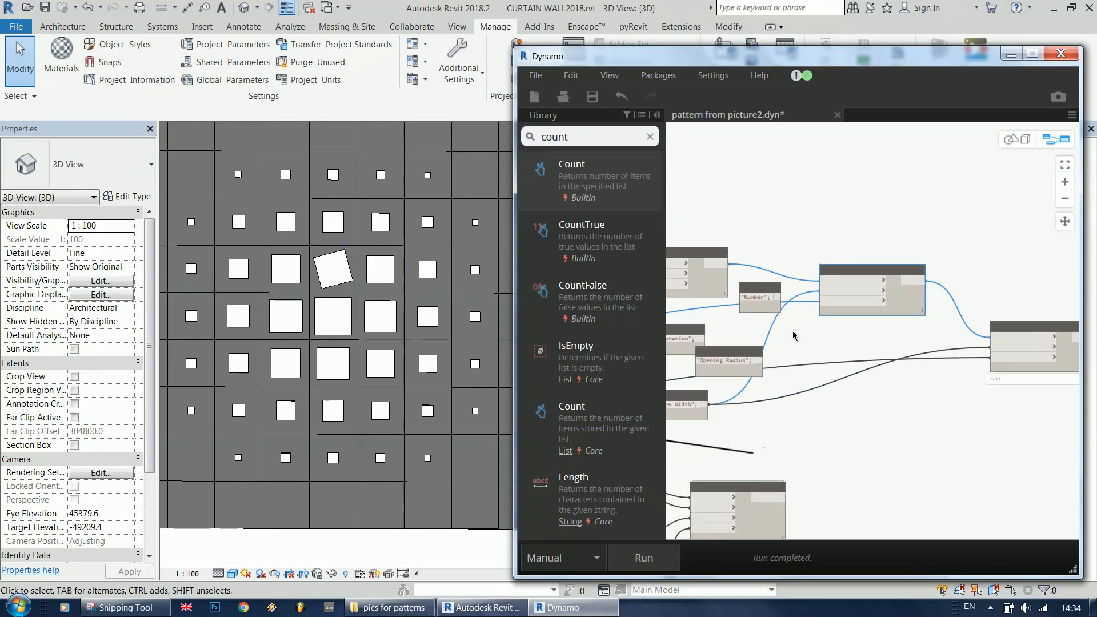
scroll(788, 310, "up", 3)
scroll(899, 417, "down", 4)
left_click_drag(734, 355, 1026, 372)
scroll(884, 420, "down", 1)
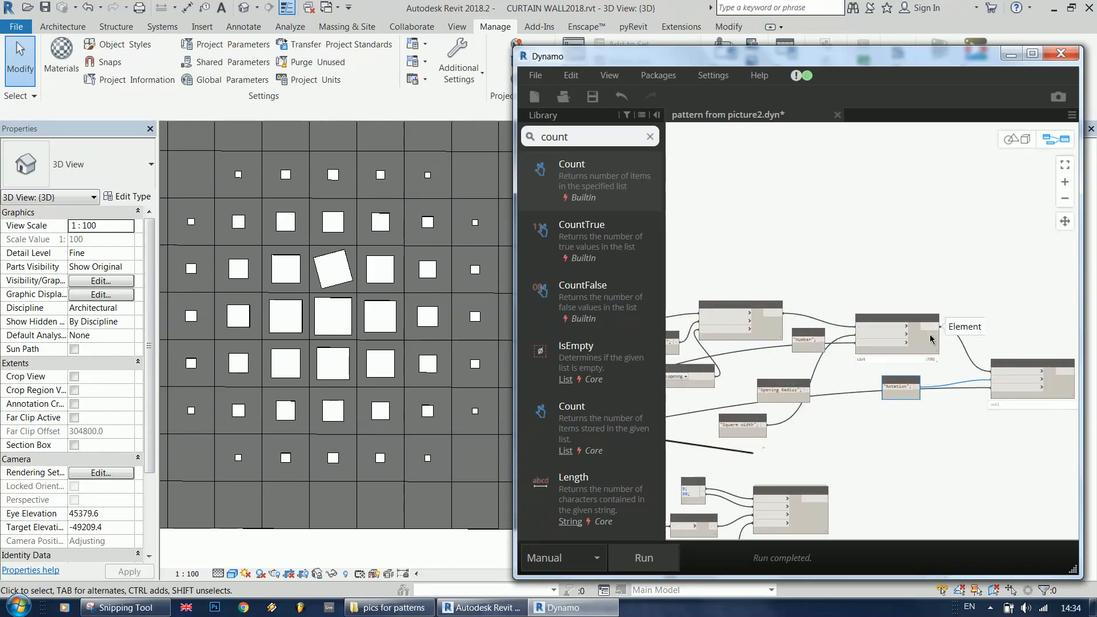
- Check the first Element.SetParameterByName node's output list structure and add a Flatten node just below that node
left_click(934, 359)
scroll(935, 387, "down", 3)
scroll(934, 386, "down", 4)
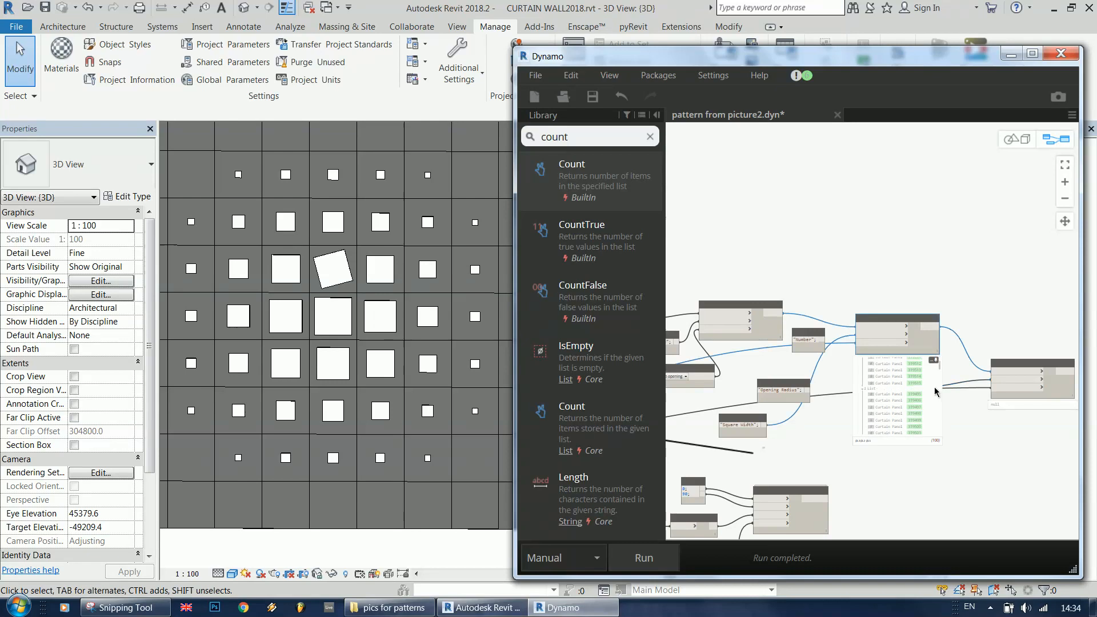
right_click(984, 315)
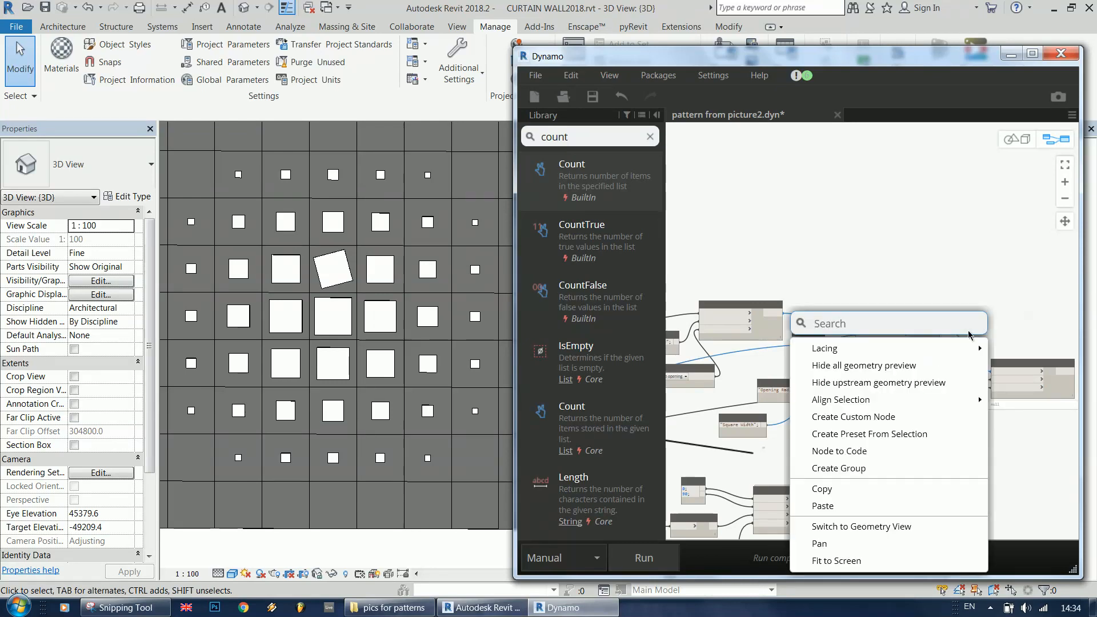
type("flatten")
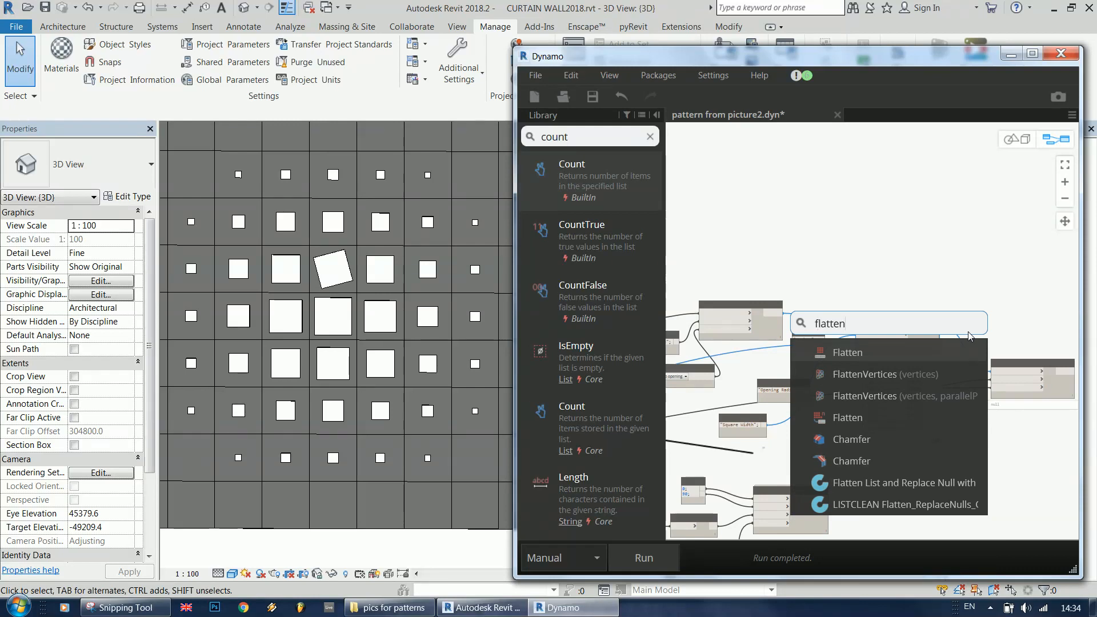
left_click(897, 354)
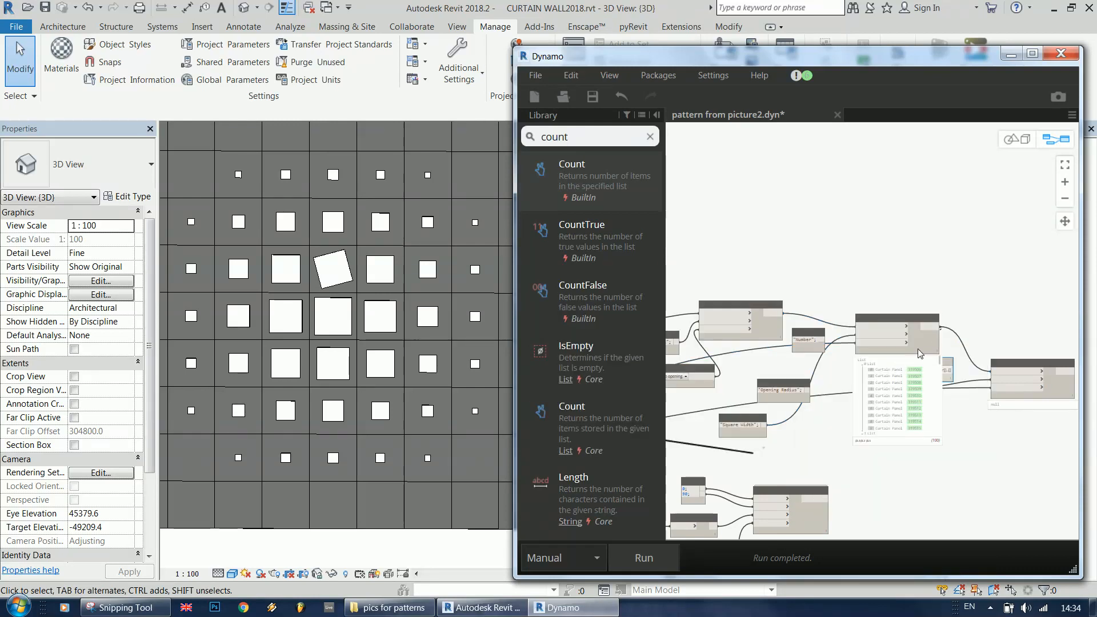
left_click(910, 377)
left_click(934, 360)
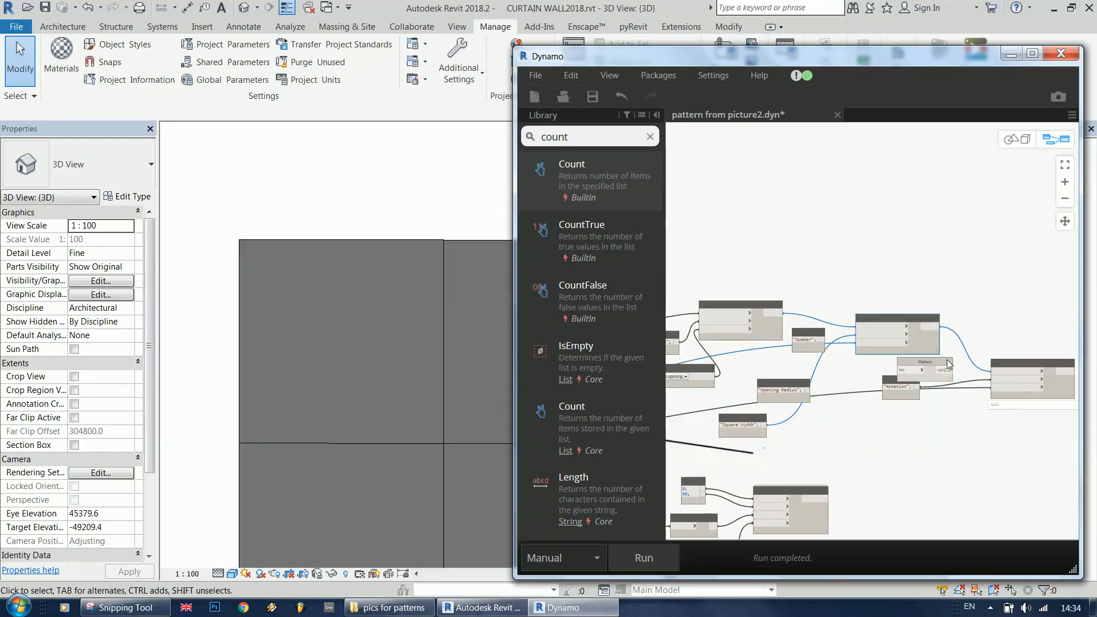
- Route the first Element.SetParameterByName node's Element output through Flatten into the copied node's element input
left_click(931, 327)
left_click(905, 371)
left_click(944, 370)
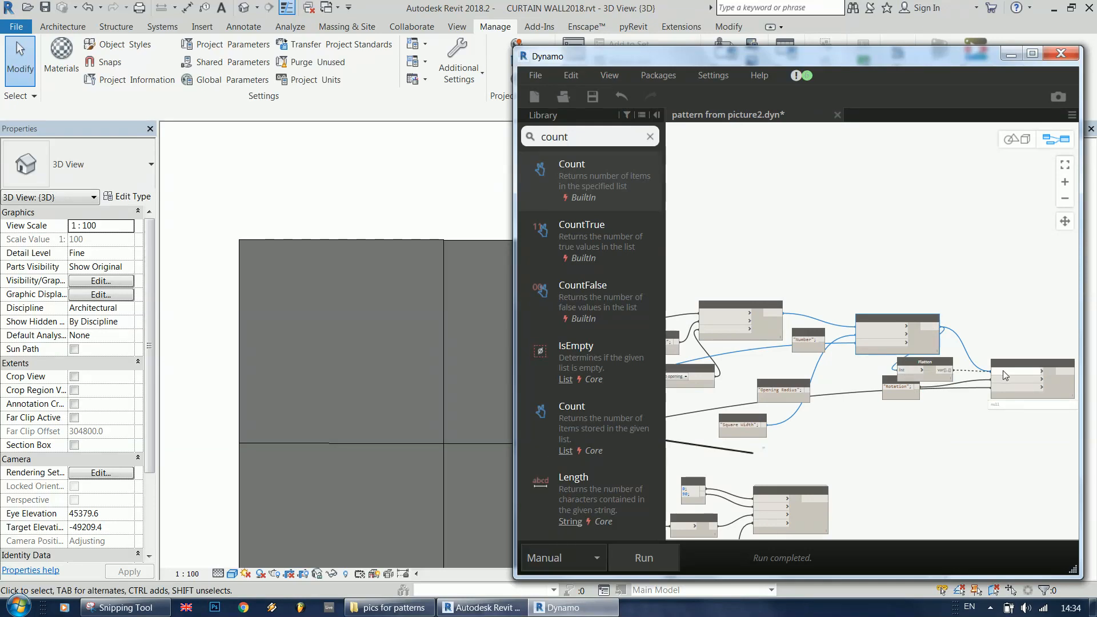
left_click(1005, 374)
- Run the Dynamo graph with the whole curtain wall shown in Revit, and clear the wall selection
left_click(306, 230)
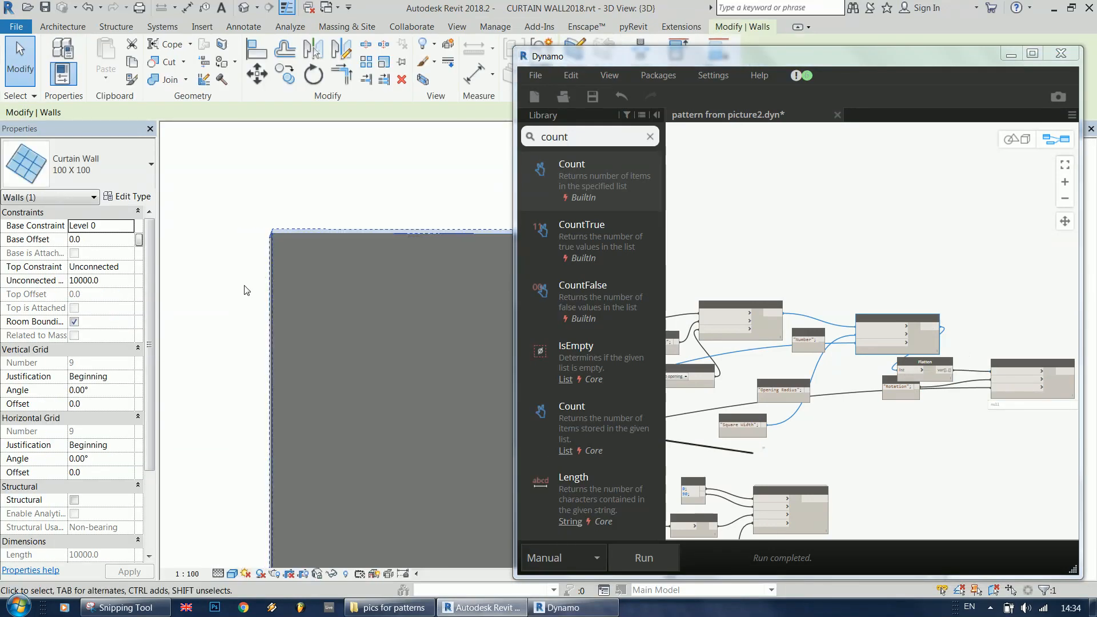
scroll(343, 371, "down", 3)
left_click(883, 487)
scroll(883, 491, "up", 3)
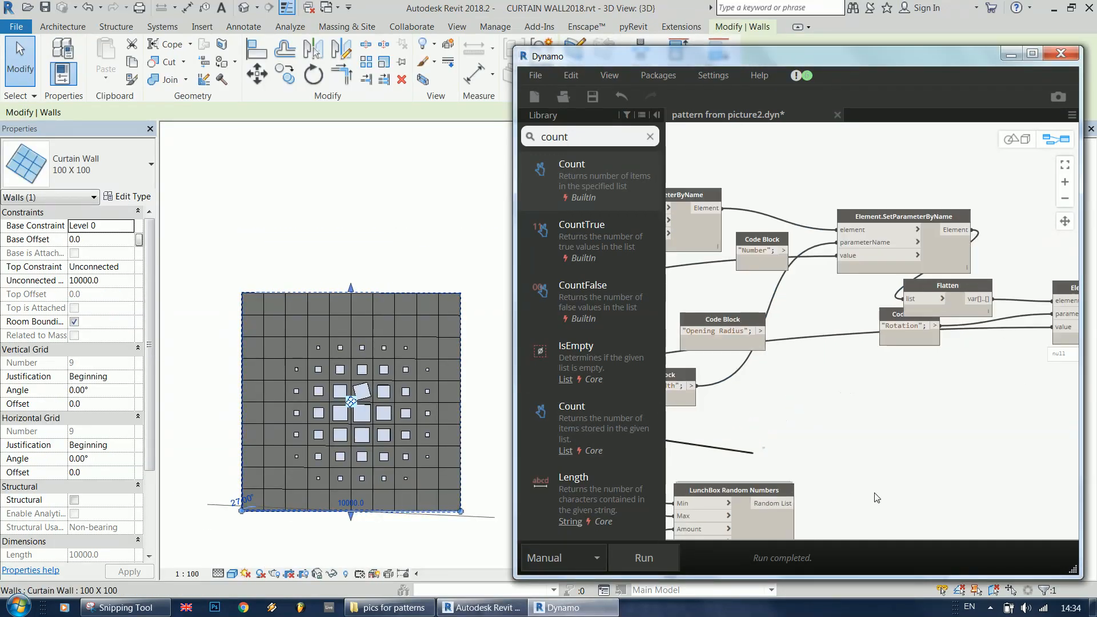
scroll(863, 436, "down", 4)
left_click(643, 560)
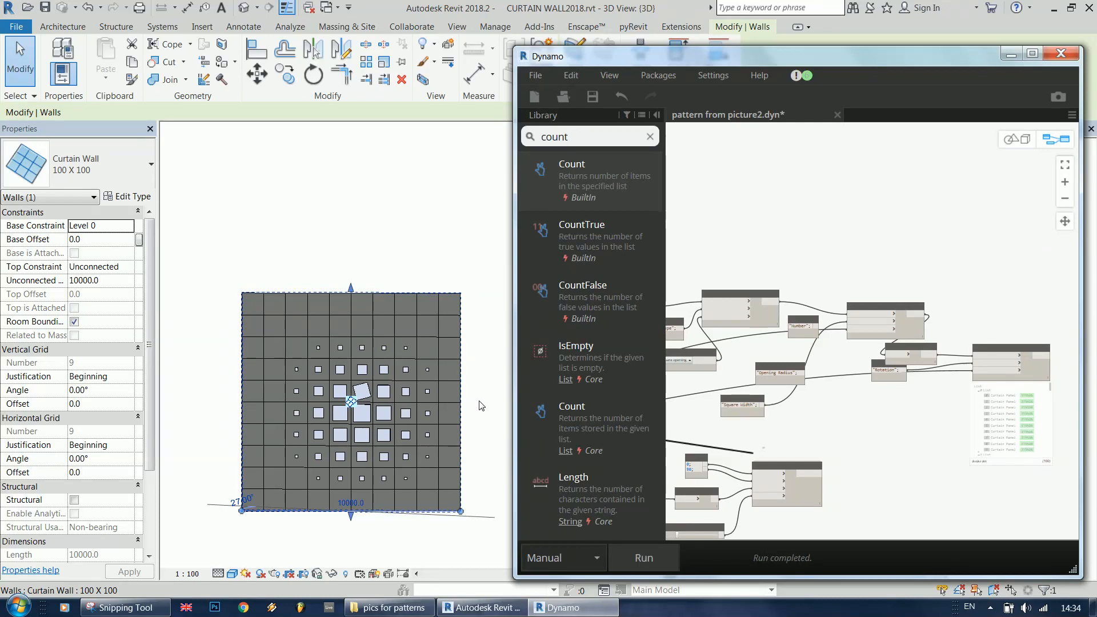
left_click(481, 406)
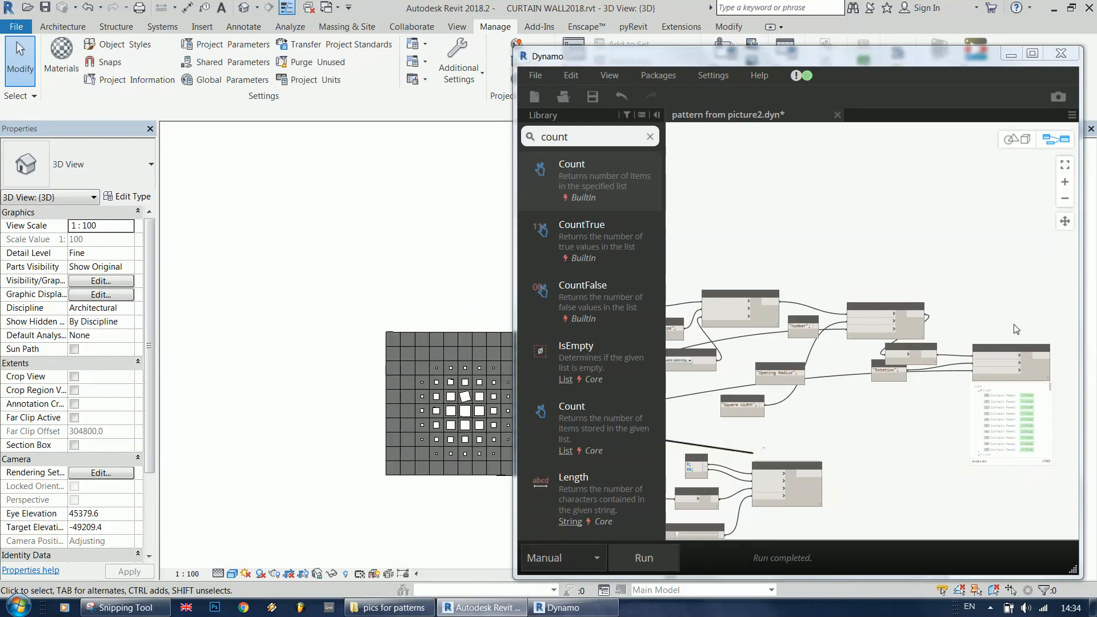
- Connect the LunchBox Random Numbers node's Random List output to the Rotation Element.SetParameterByName node's value input and run the graph
left_click_drag(999, 349, 931, 409)
scroll(1015, 464, "up", 3)
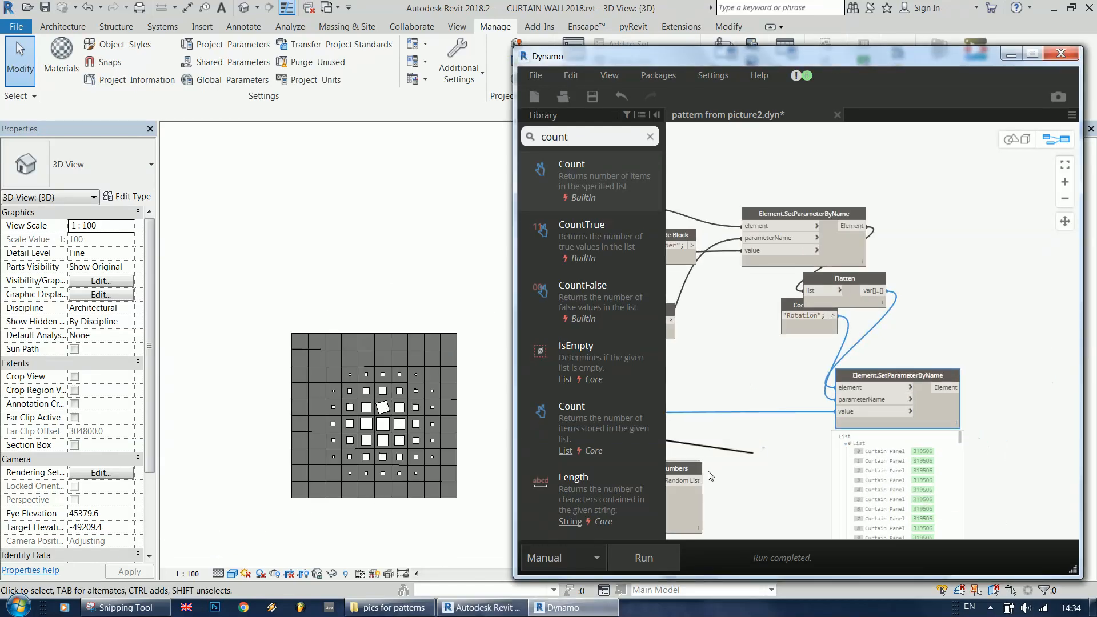
left_click_drag(684, 468, 717, 449)
left_click(735, 461)
left_click(847, 412)
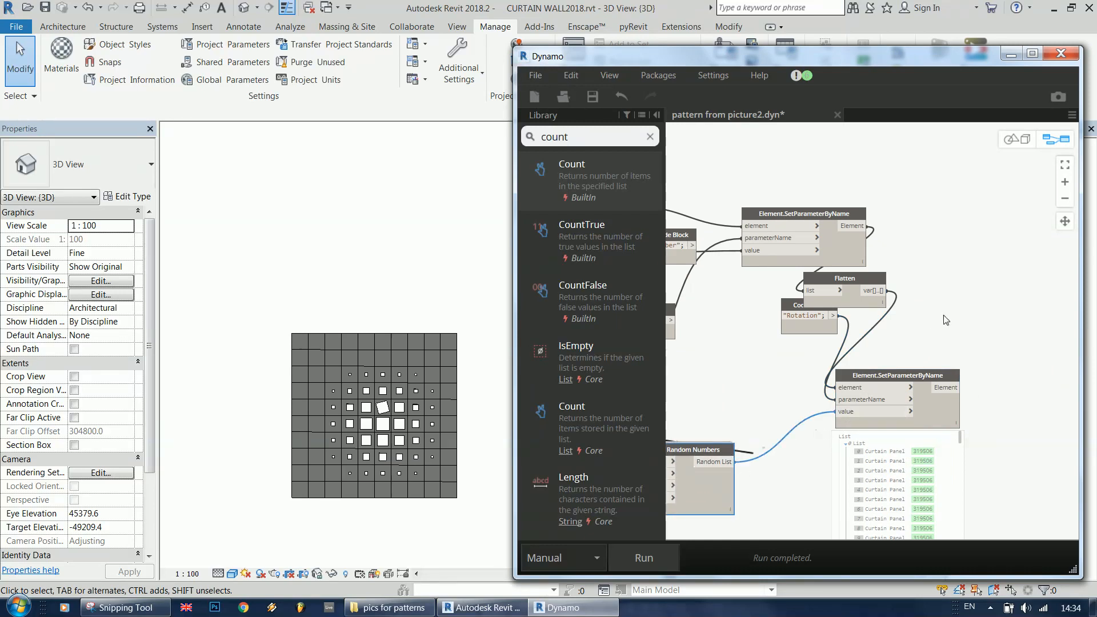
scroll(937, 320, "down", 5)
left_click(665, 560)
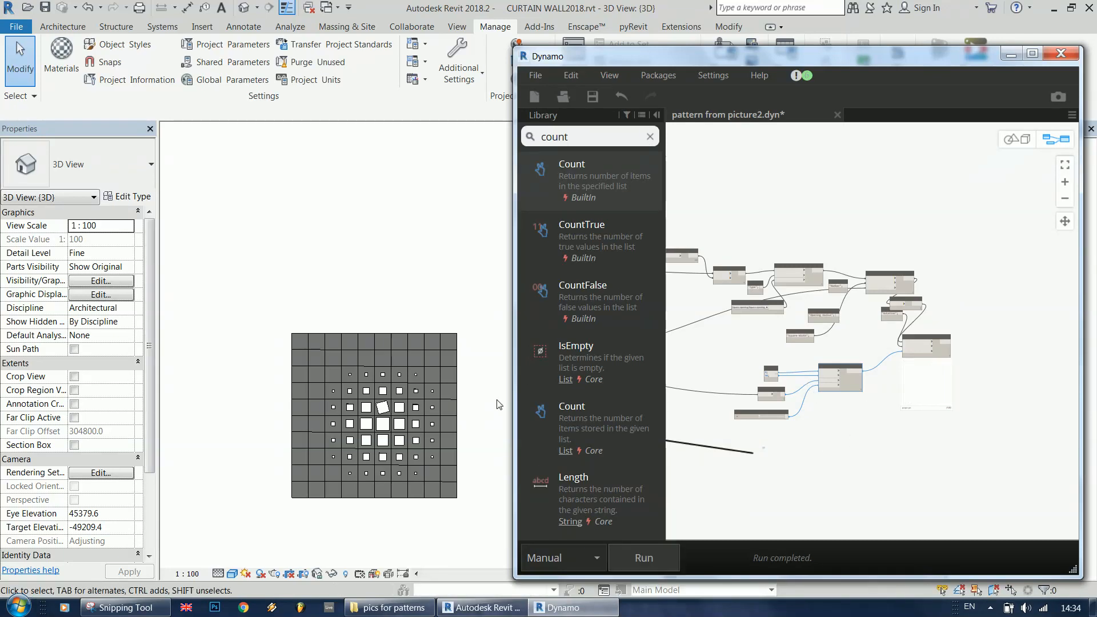
- Collapse the Dynamo library and examine the rotated square openings across the curtain wall in Revit
left_click(655, 116)
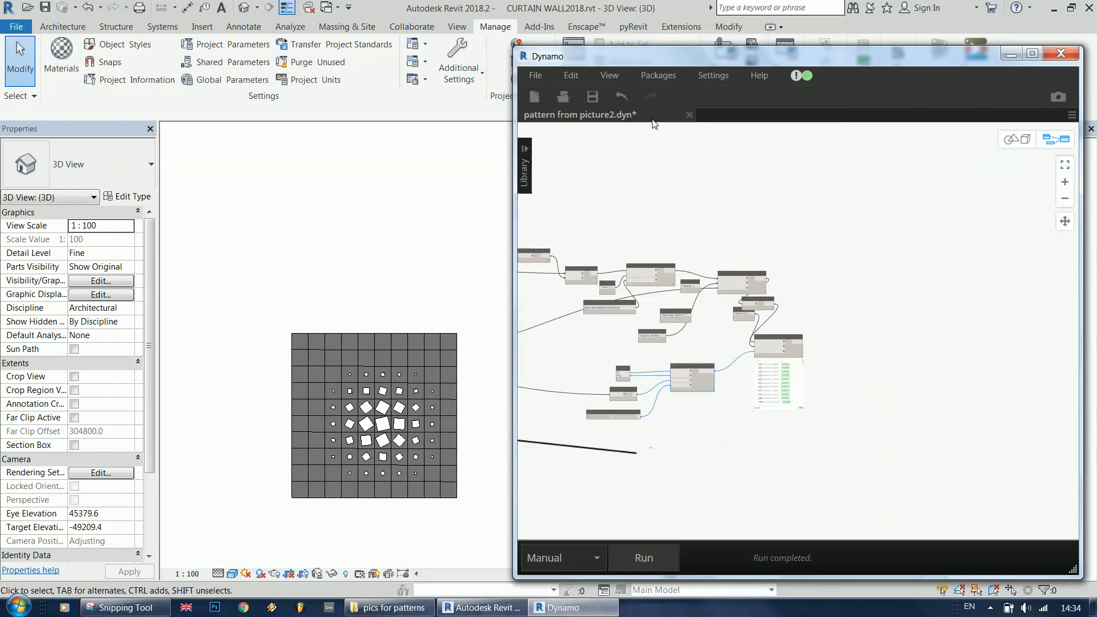
left_click(389, 402)
scroll(389, 403, "up", 5)
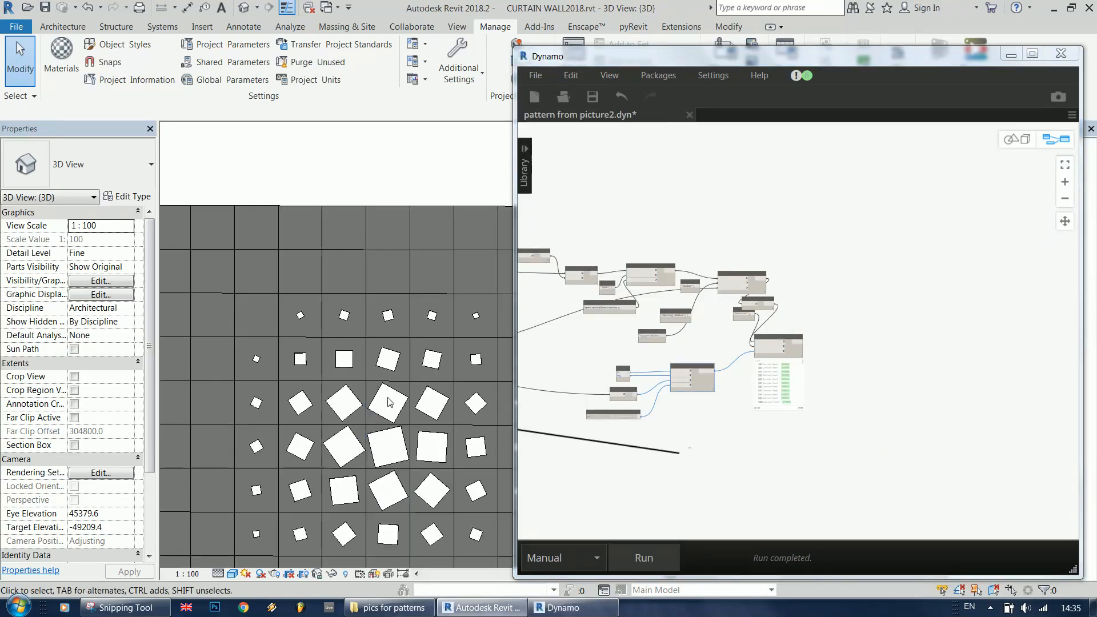
scroll(388, 398, "up", 1)
scroll(330, 222, "down", 1)
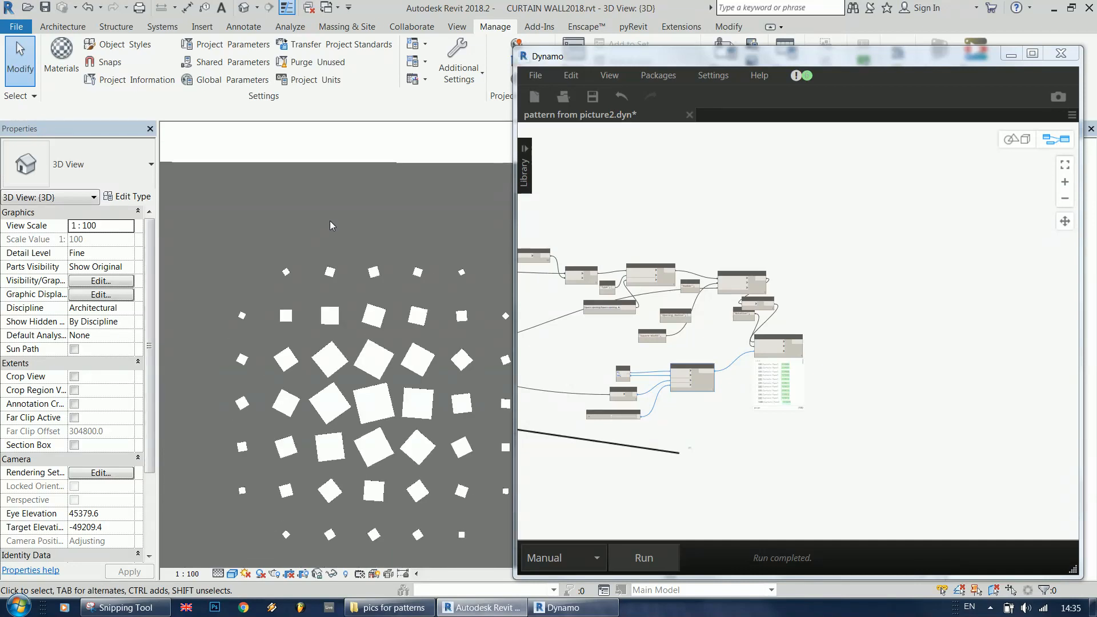
scroll(977, 325, "down", 1)
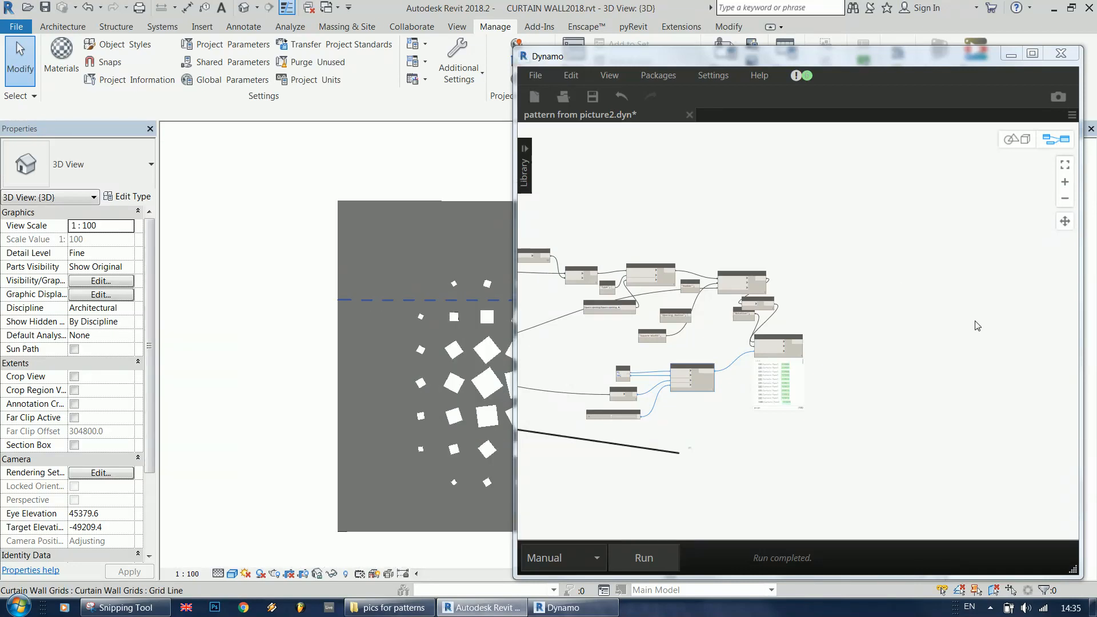
scroll(904, 338, "up", 2)
- Set the Integer Slider feeding the LunchBox Random Numbers Seed input to 45 and rerun the Dynamo graph
left_click(721, 437)
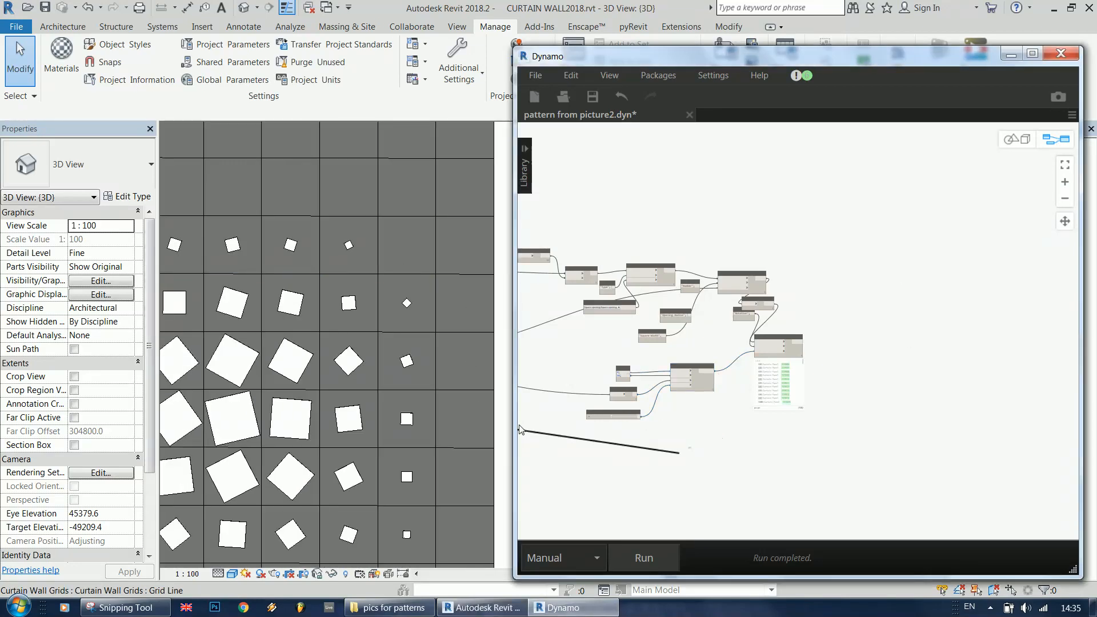
scroll(611, 392, "up", 5)
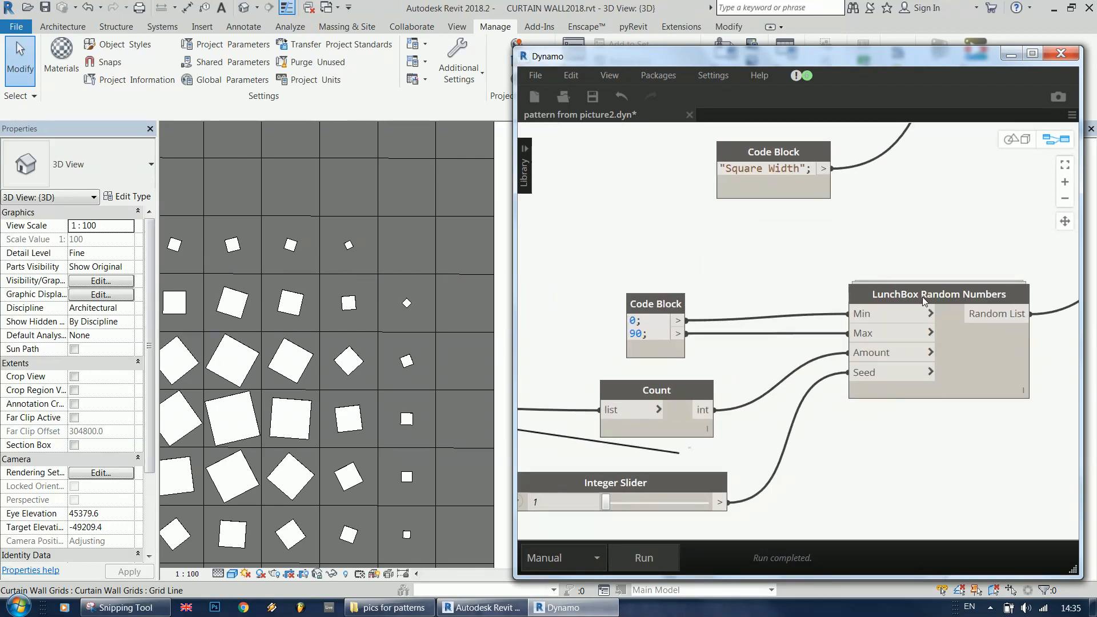
scroll(924, 301, "down", 1)
left_click_drag(658, 464, 697, 464)
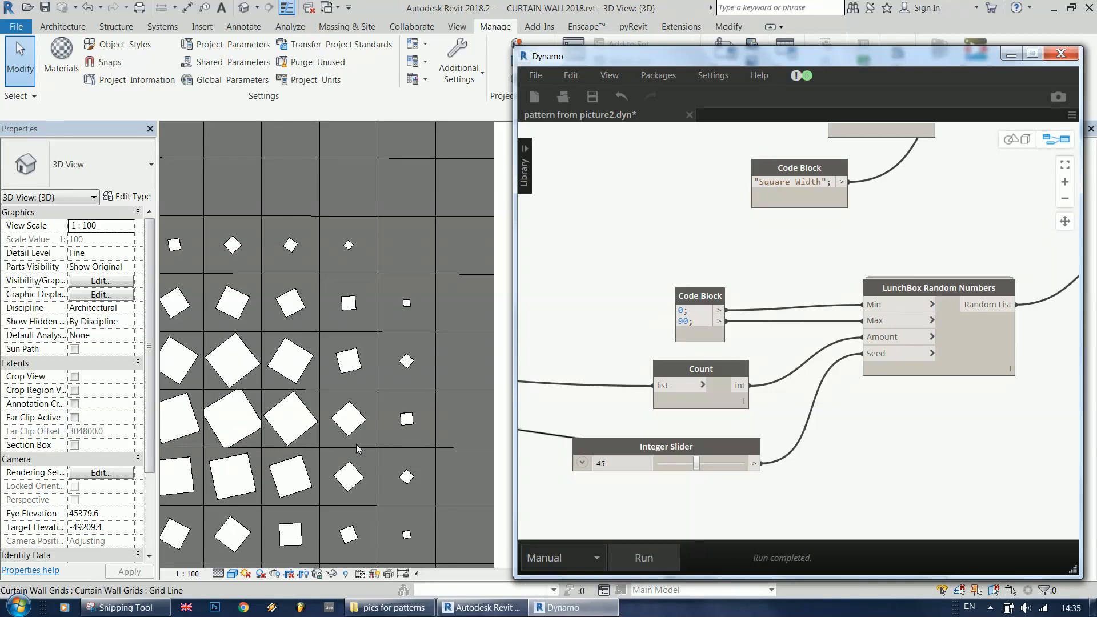
- Disconnect Flatten from the Rotation Element.SetParameterByName node's element input and move that node farther from Flatten
scroll(600, 281, "down", 5)
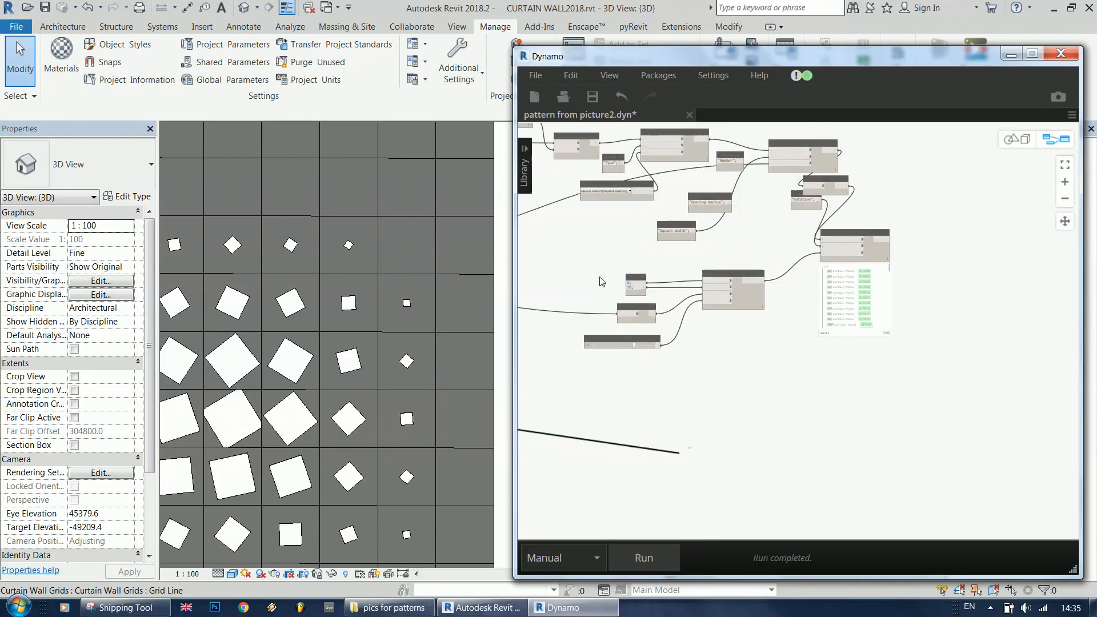
scroll(843, 228, "up", 4)
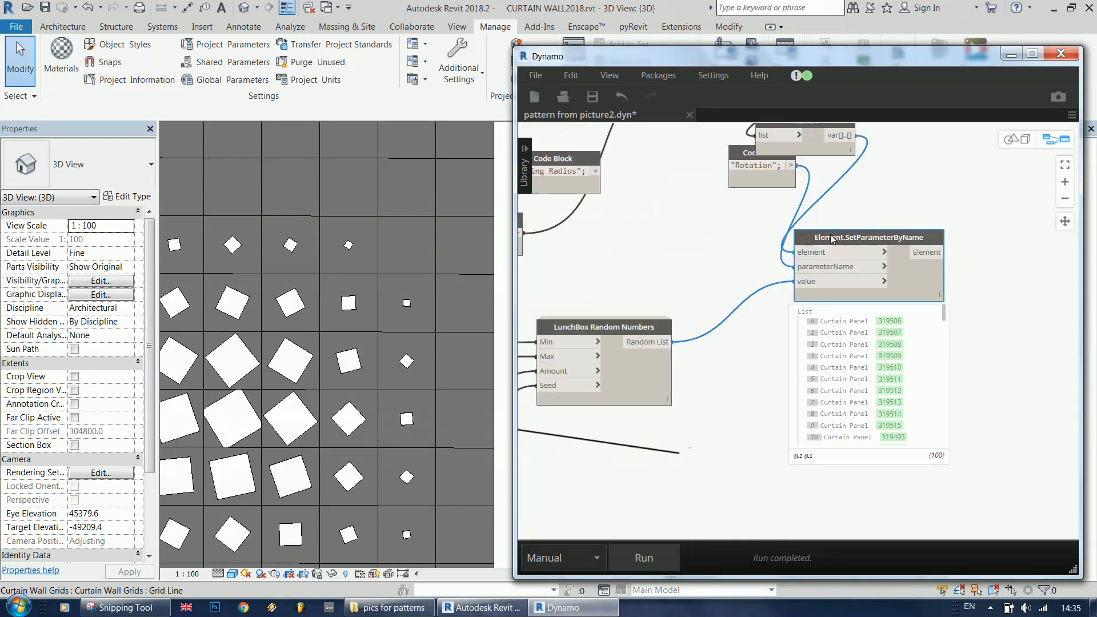
scroll(831, 235, "down", 4)
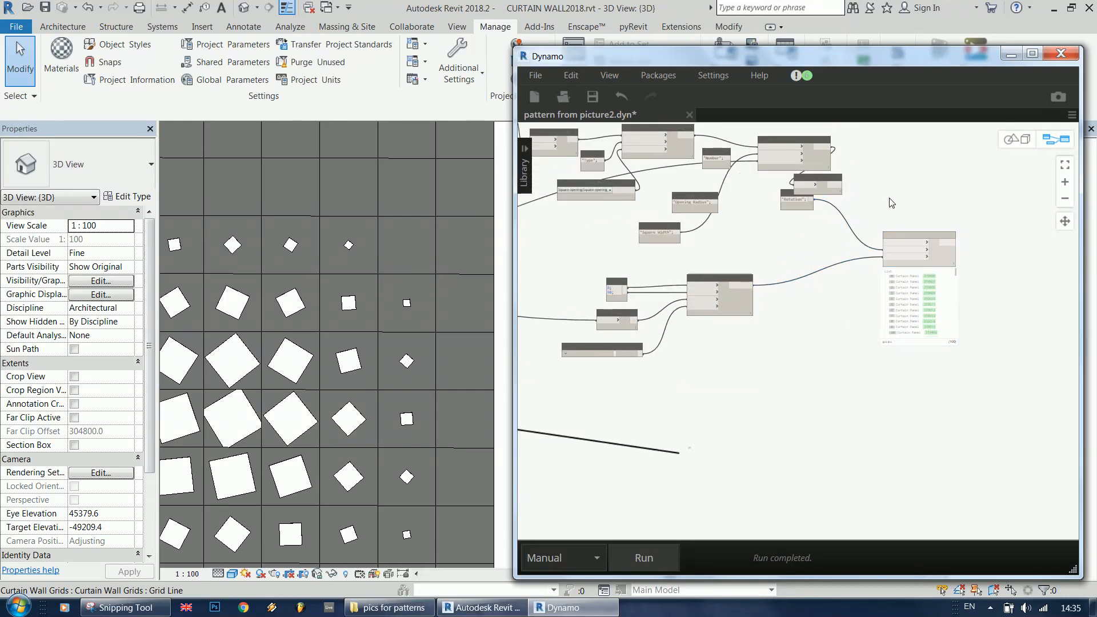
scroll(895, 214, "down", 2)
scroll(877, 234, "down", 2)
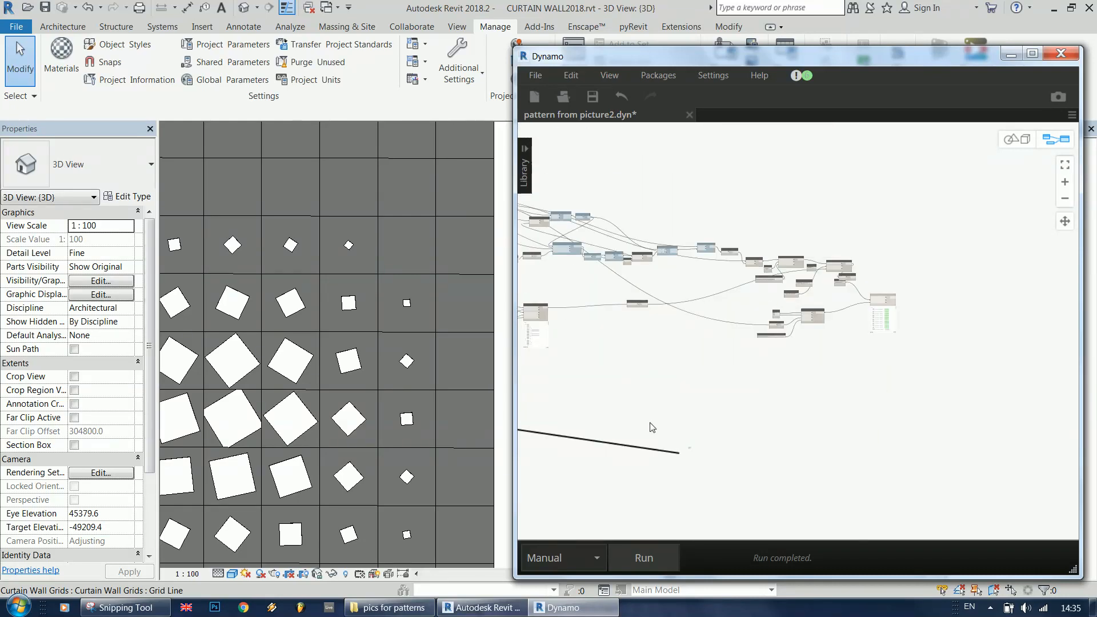
- Select the whole curtain wall in the Revit 3D view and set its length to 50000
left_click(422, 382)
scroll(415, 376, "down", 3)
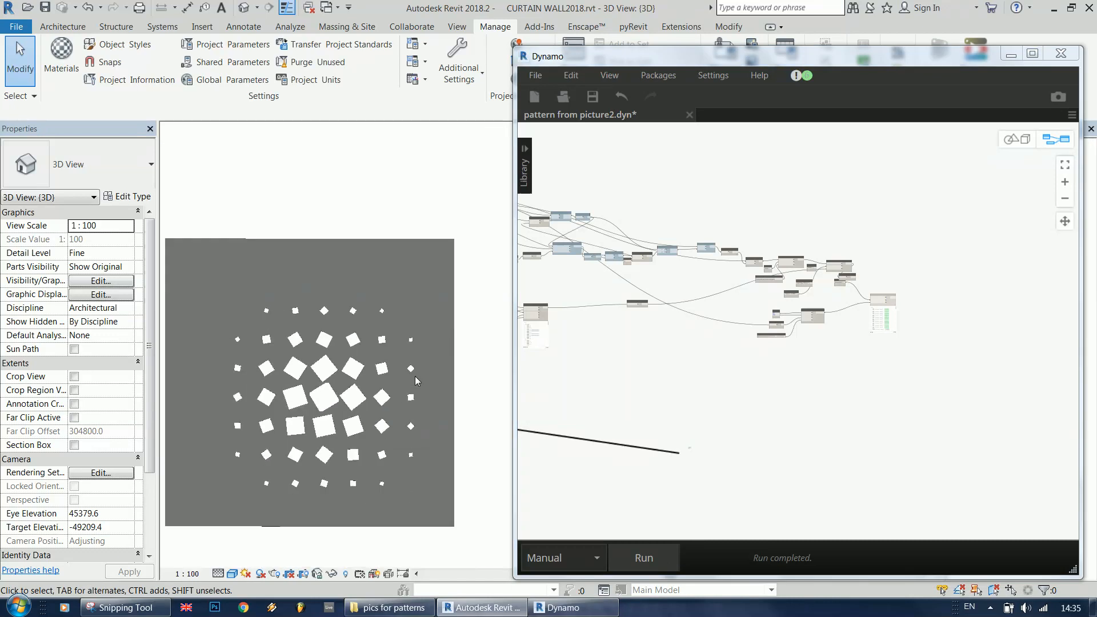
scroll(415, 376, "down", 3)
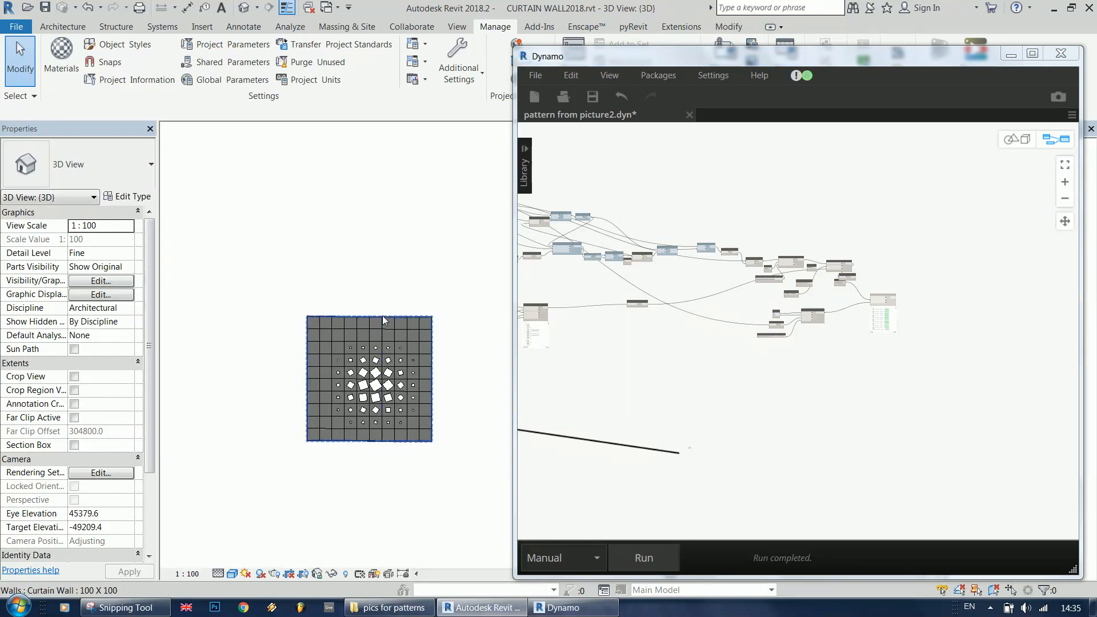
left_click(382, 315)
scroll(273, 418, "down", 5)
scroll(341, 428, "up", 3)
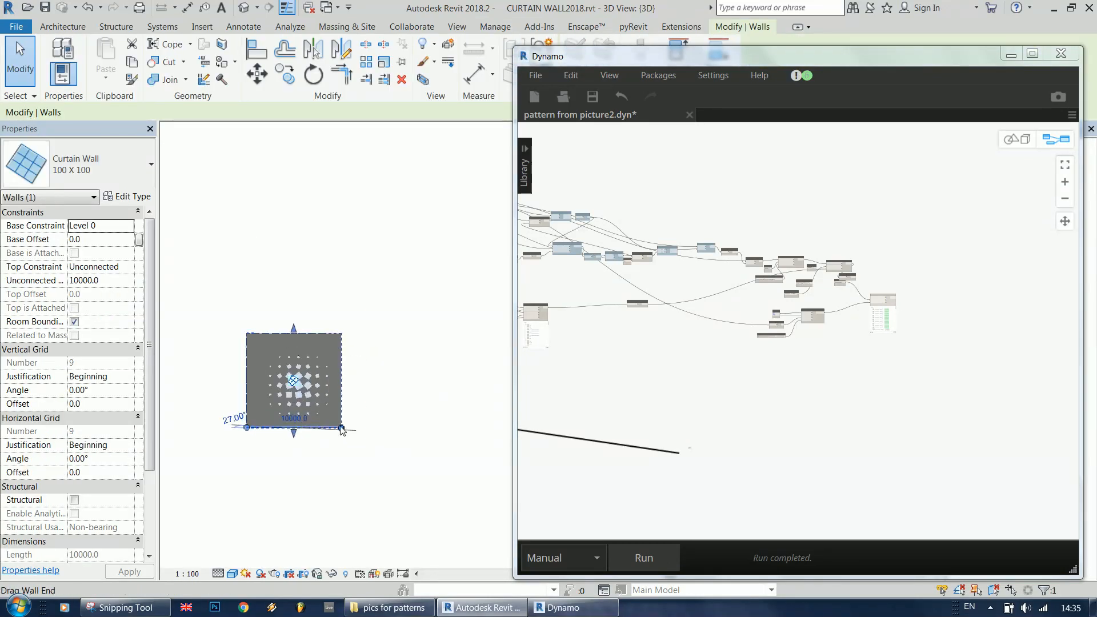
left_click(306, 421)
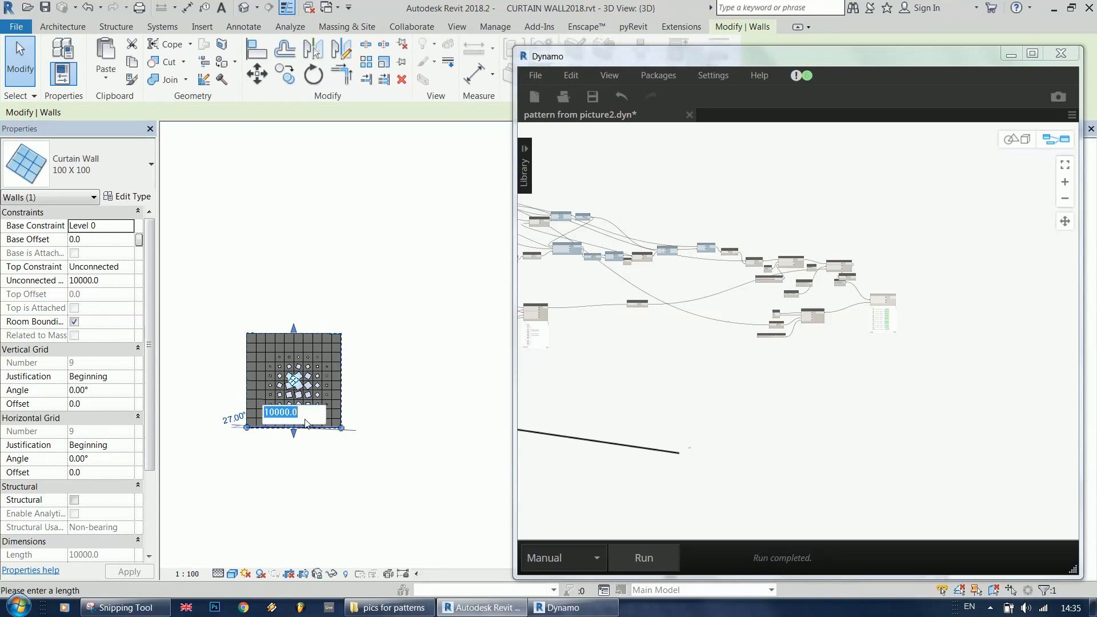
type("50000")
key("Return")
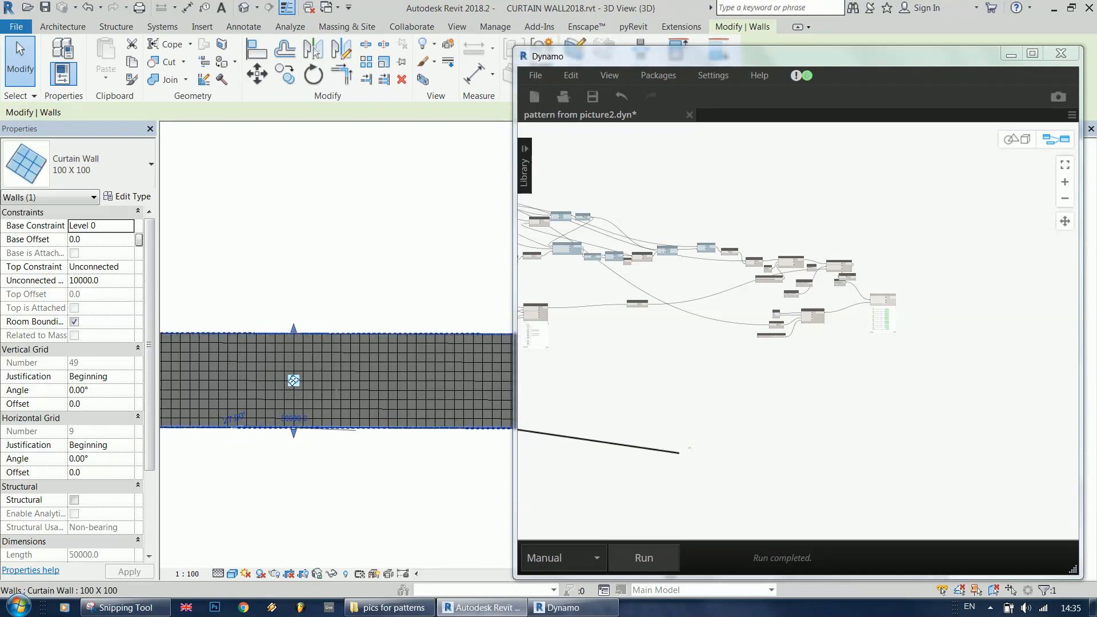
- Set the curtain wall's unconnected height to 50000
scroll(320, 503, "down", 2)
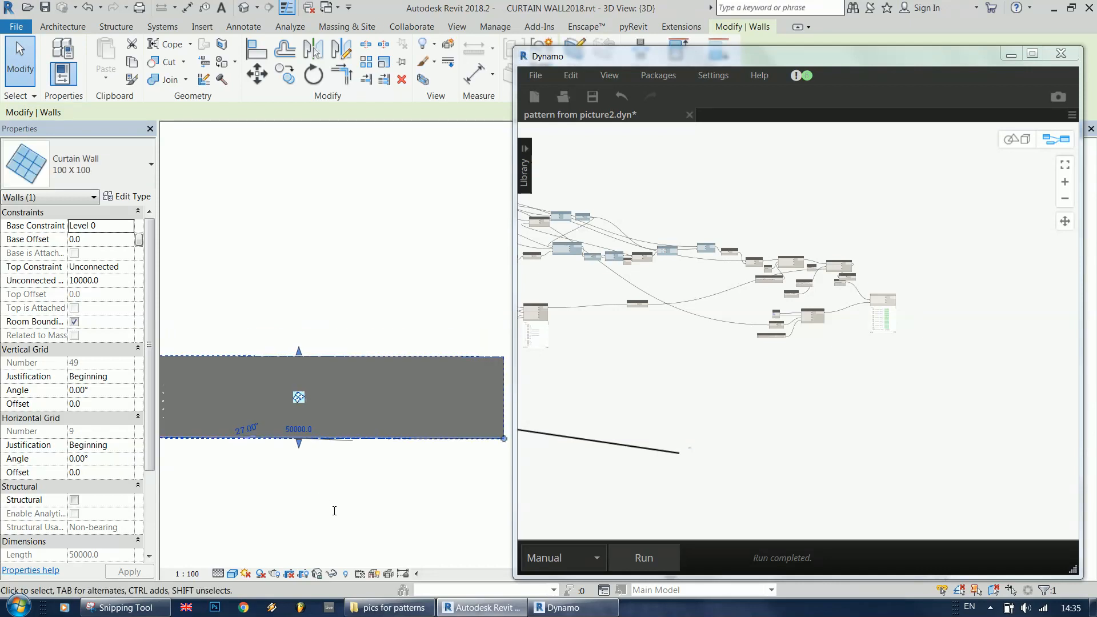
left_click(114, 281)
type("50000")
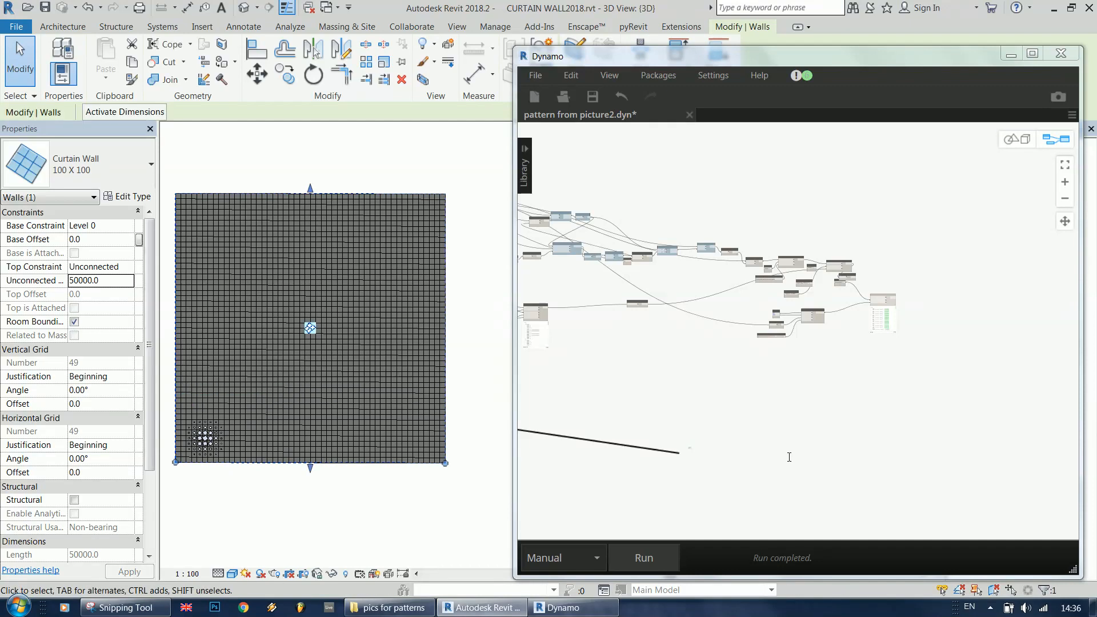
scroll(812, 255, "up", 5)
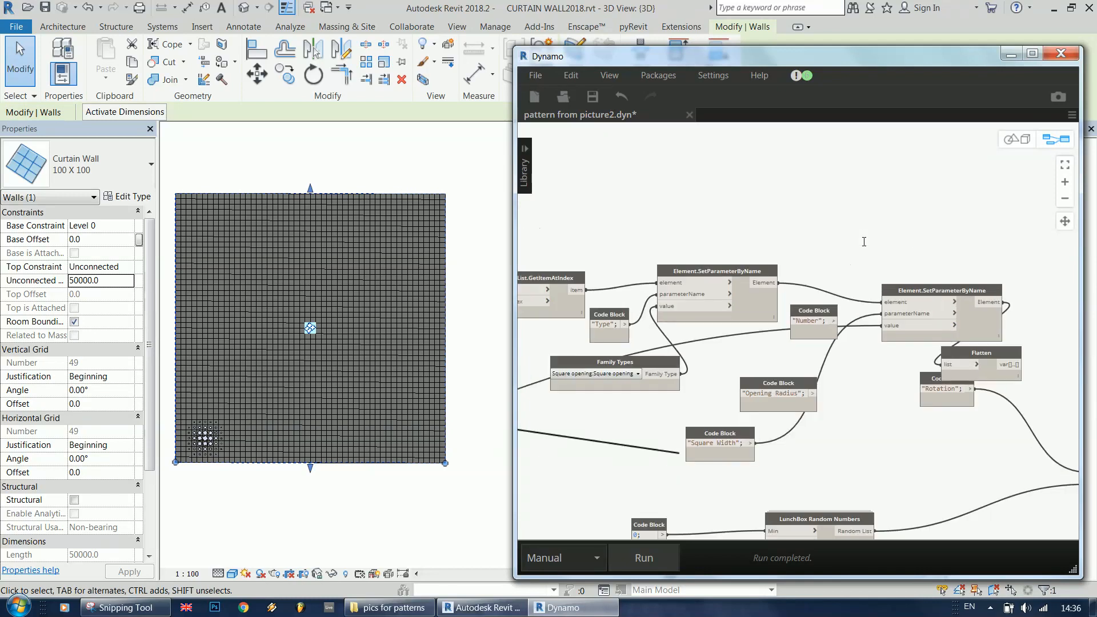
scroll(854, 244, "up", 1)
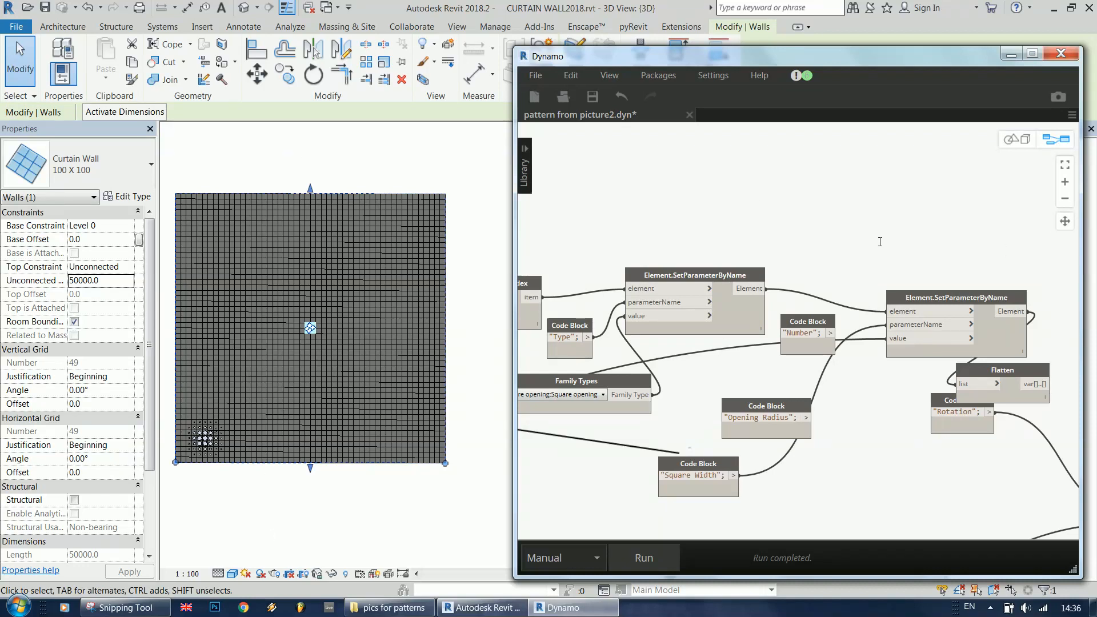
scroll(880, 242, "down", 3)
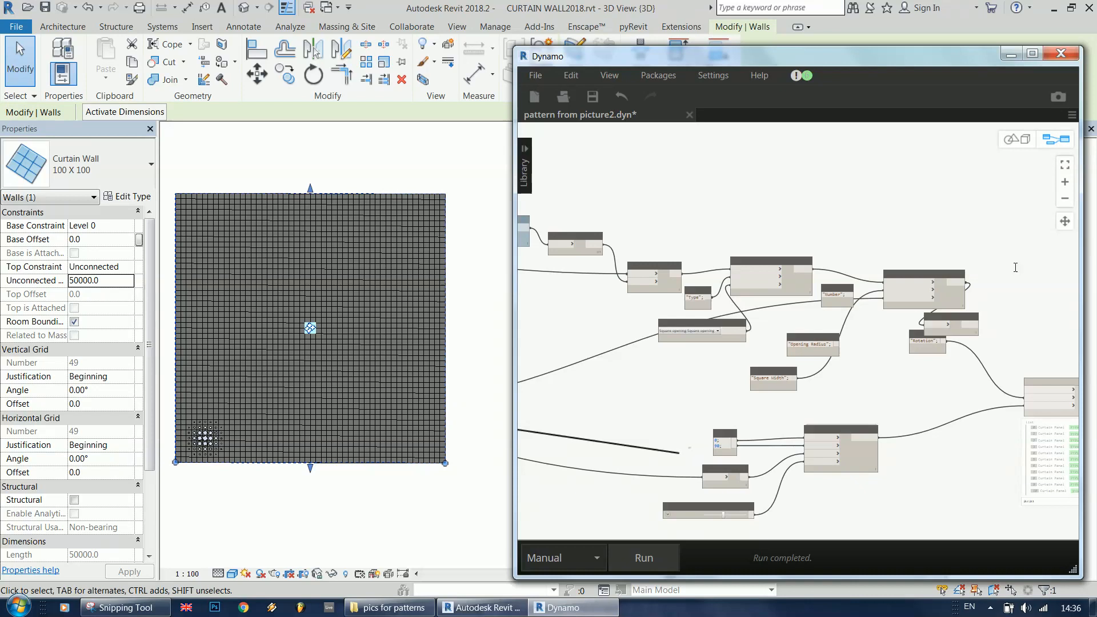
scroll(1016, 268, "up", 2)
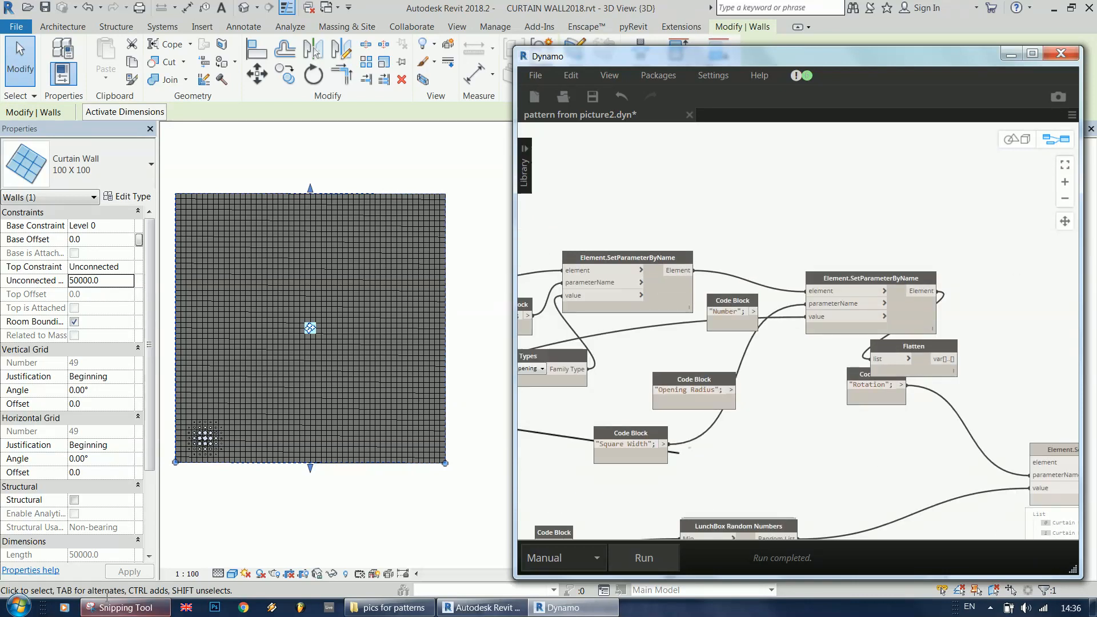
- Open the Windows Calculator and multiply 50 by 50 to work out the curtain wall's number of panels
left_click(19, 605)
type("calc")
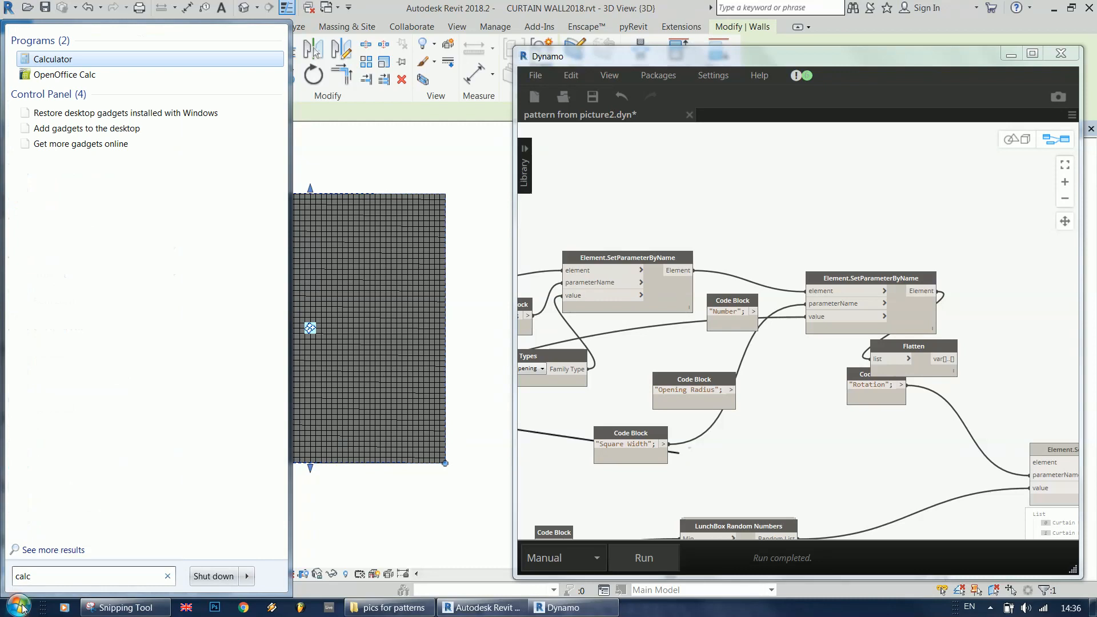
key("Return")
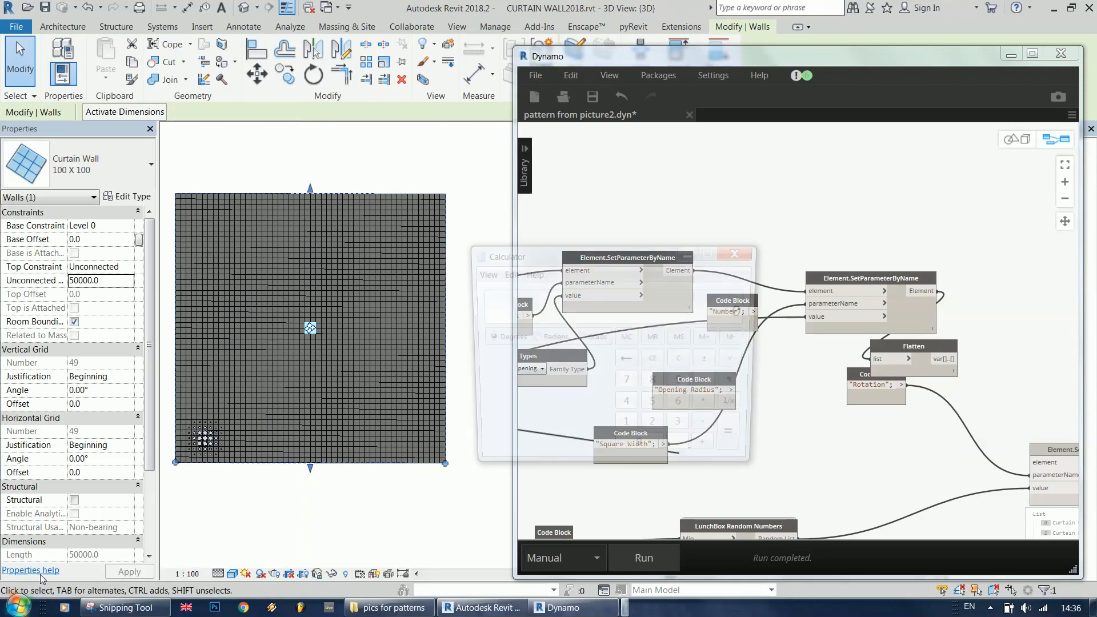
type("50*50=")
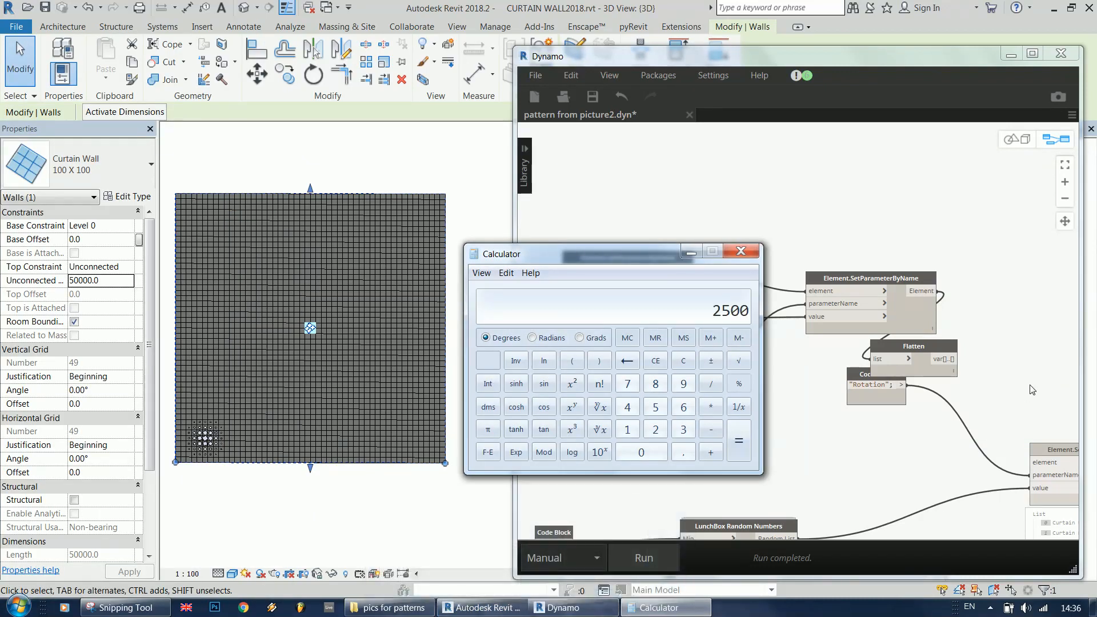
- Return to Dynamo and replace the File Path node's source image with the portrait photo from the "pics for patterns" folder
left_click(940, 254)
scroll(824, 241, "down", 6)
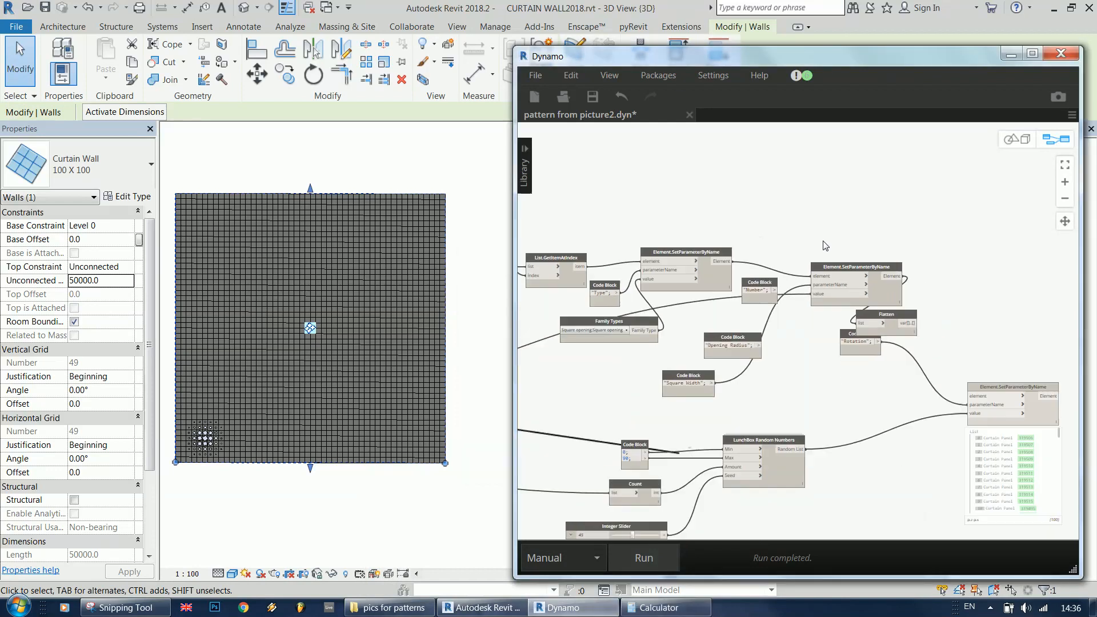
scroll(993, 333, "up", 4)
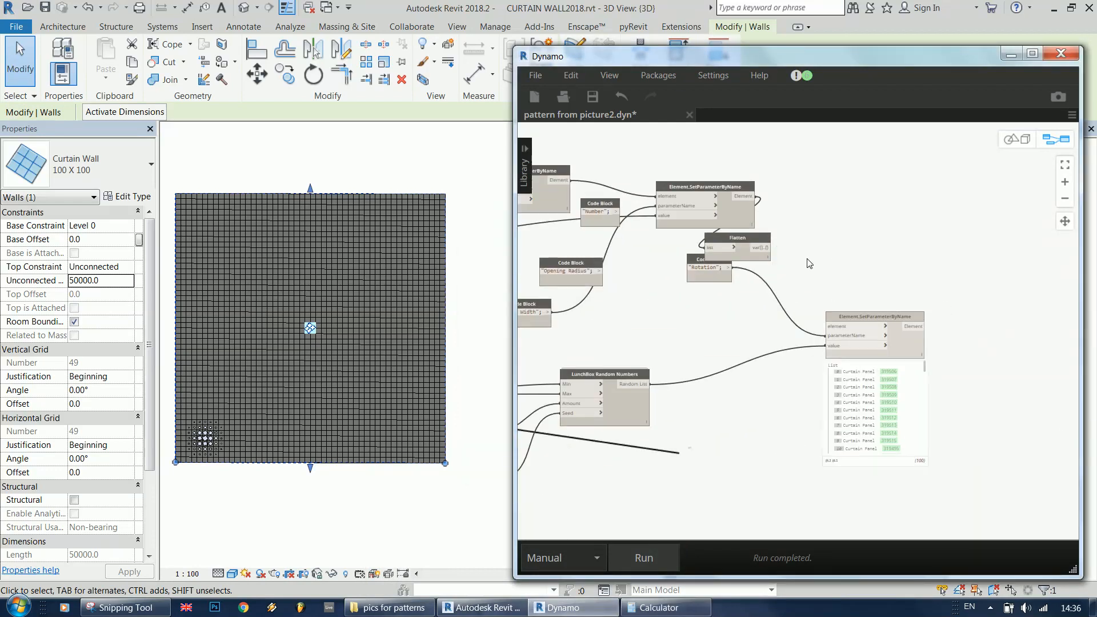
scroll(895, 304, "down", 2)
scroll(956, 286, "down", 2)
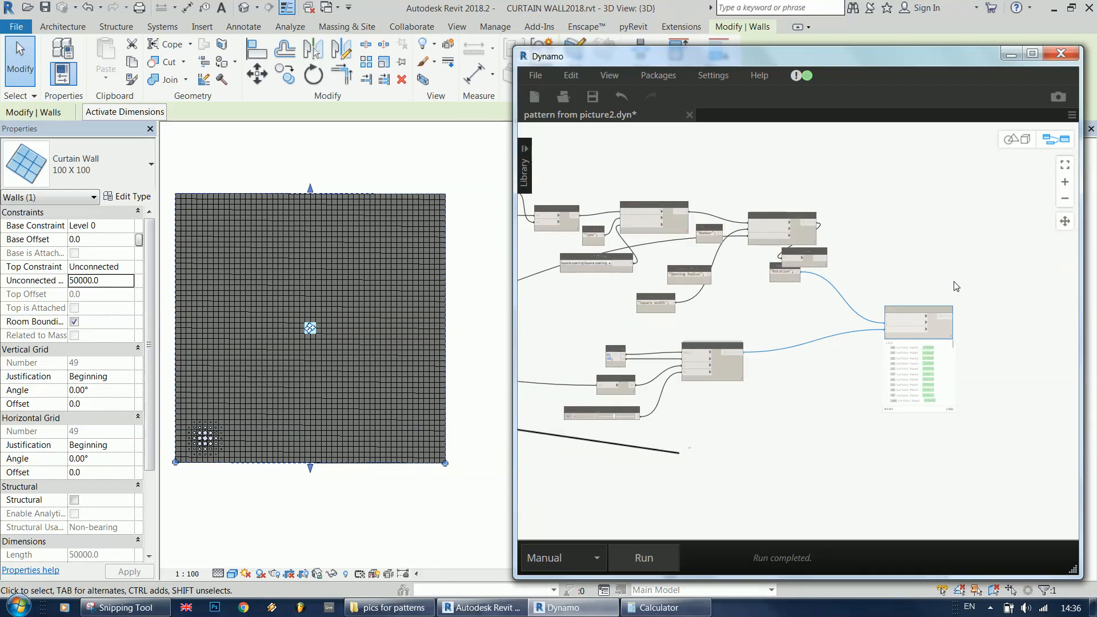
scroll(980, 313, "down", 3)
scroll(575, 355, "up", 6)
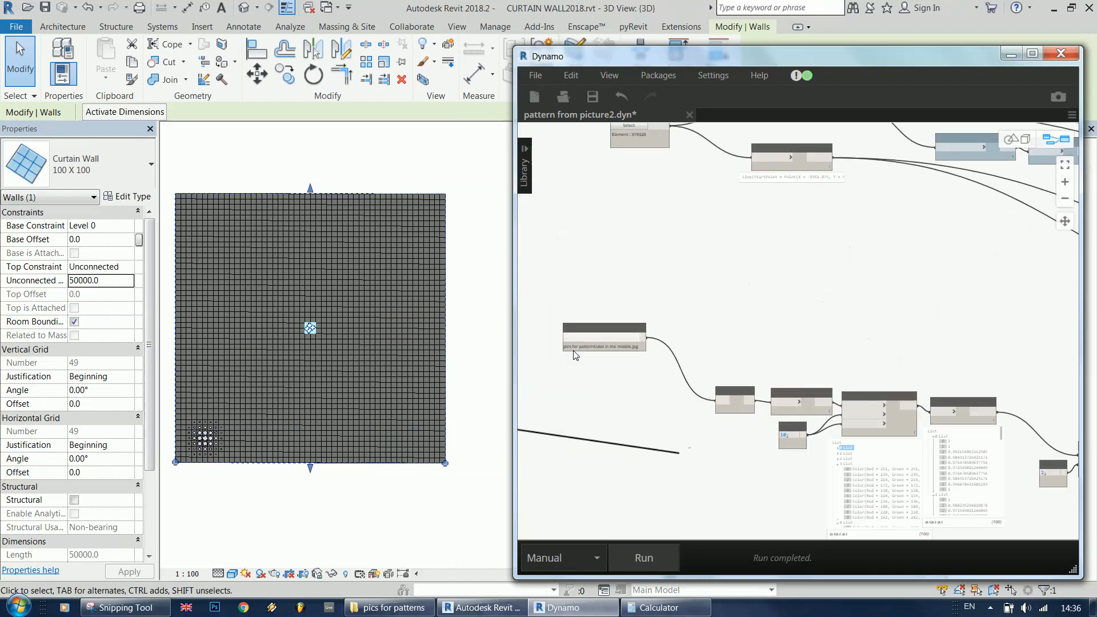
left_click(583, 335)
left_click(745, 246)
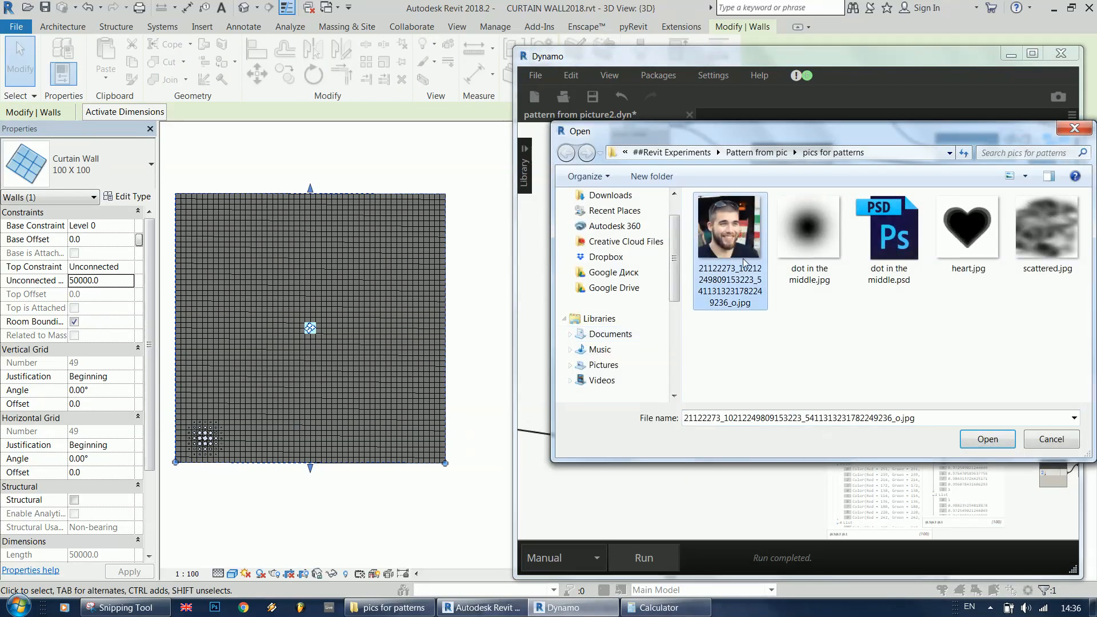
left_click(986, 439)
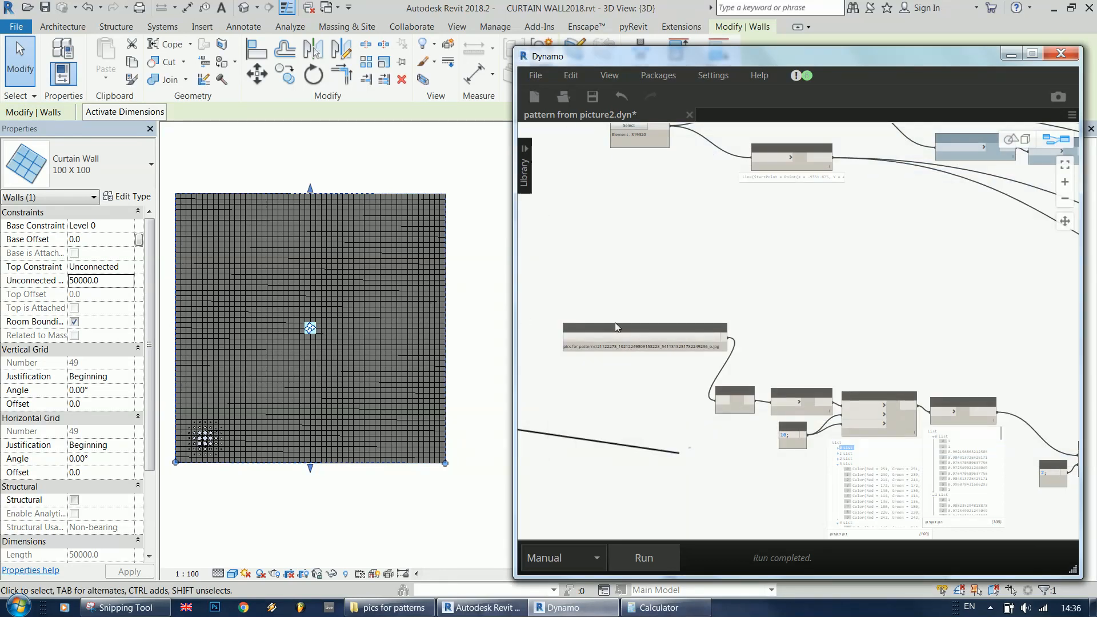
scroll(645, 300, "down", 5)
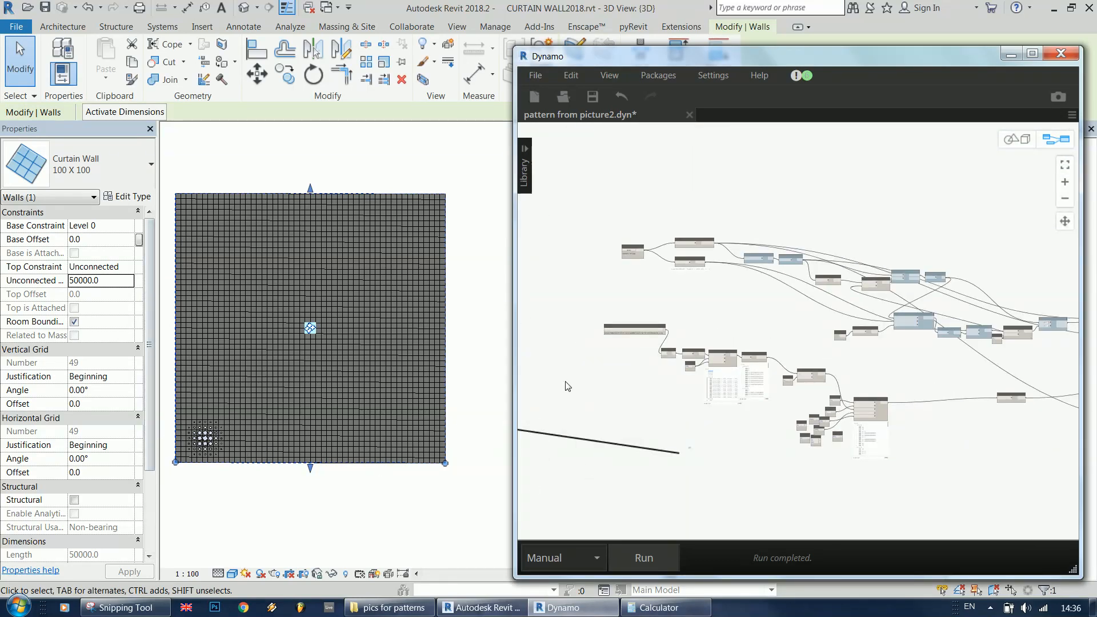
- Run the graph with the portrait photo and return to the Revit 3D view to check the curtain wall's panel openings
scroll(567, 386, "down", 2)
scroll(568, 386, "down", 3)
scroll(953, 353, "up", 6)
scroll(968, 387, "down", 5)
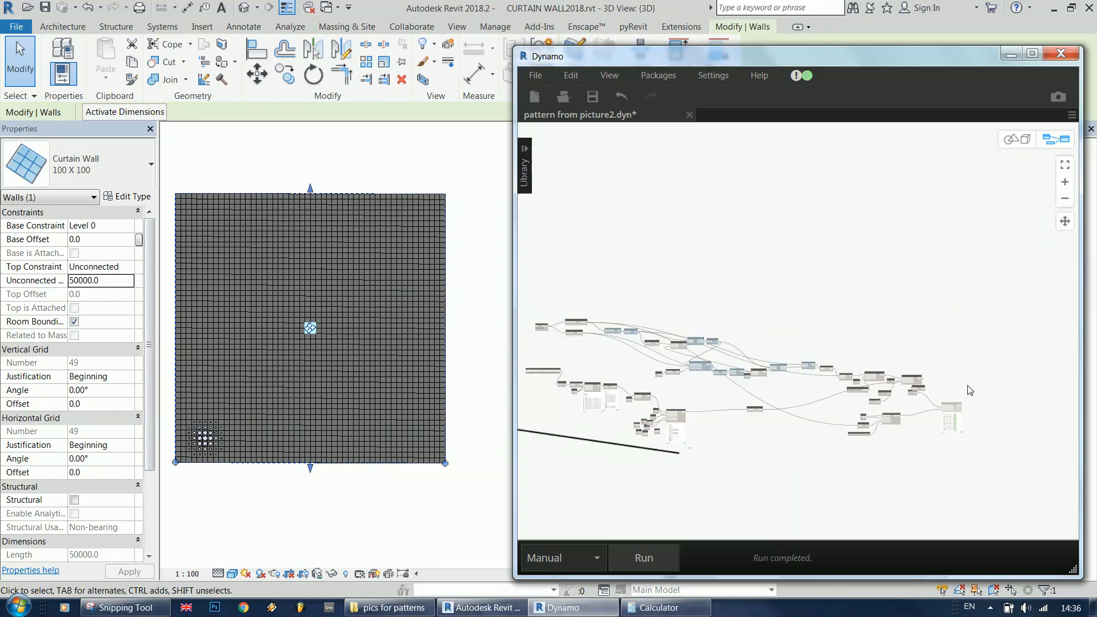
scroll(830, 452, "up", 2)
left_click(646, 559)
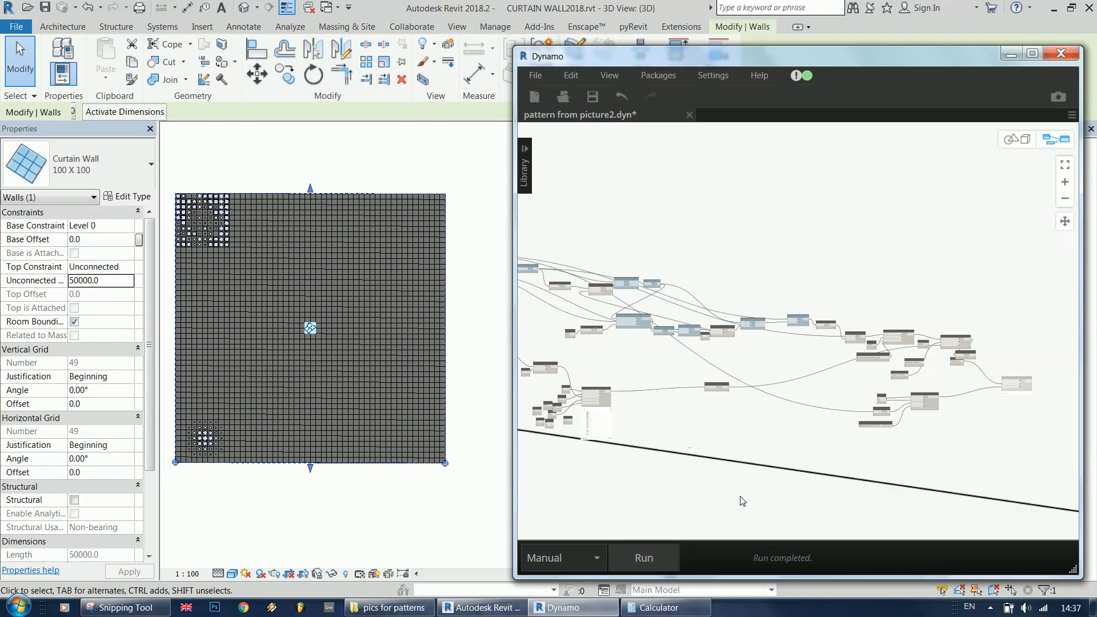
left_click(487, 430)
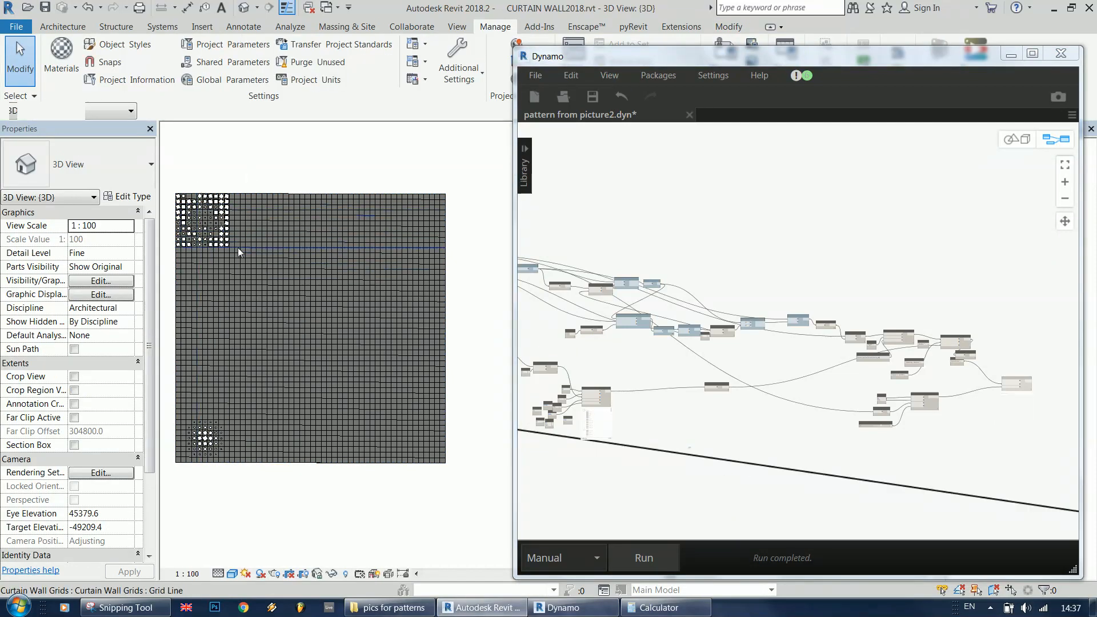
- In Dynamo, set the code block feeding Image.Pixels' xSamples and ySamples to 50 and run the graph again
left_click(993, 277)
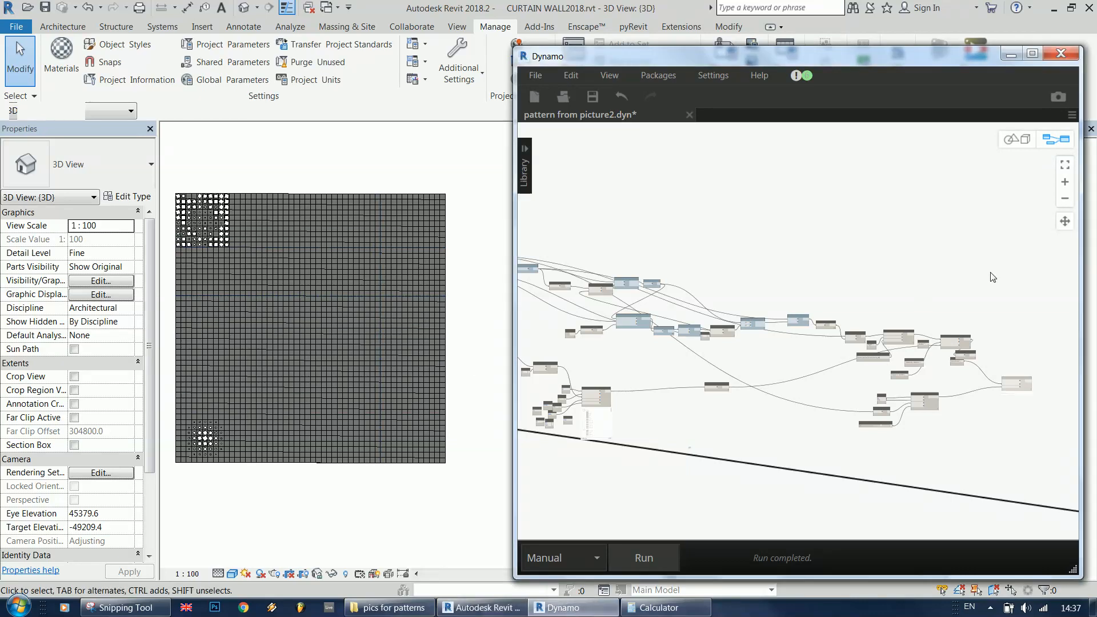
scroll(991, 275, "down", 4)
scroll(884, 282, "up", 4)
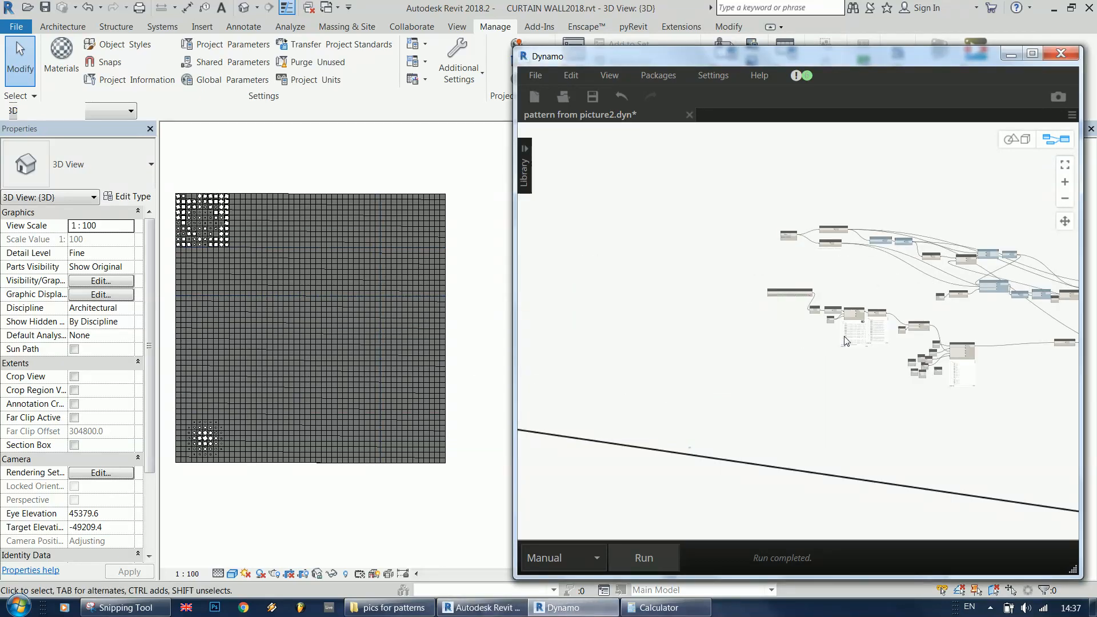
scroll(845, 341, "up", 8)
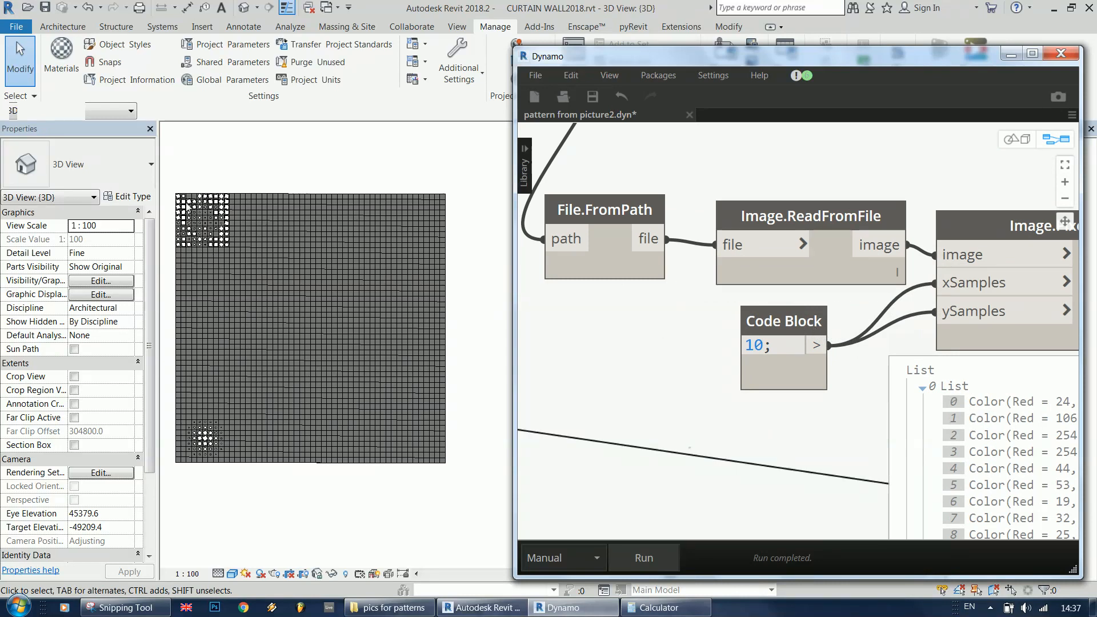
double_click(765, 349)
left_click(644, 558)
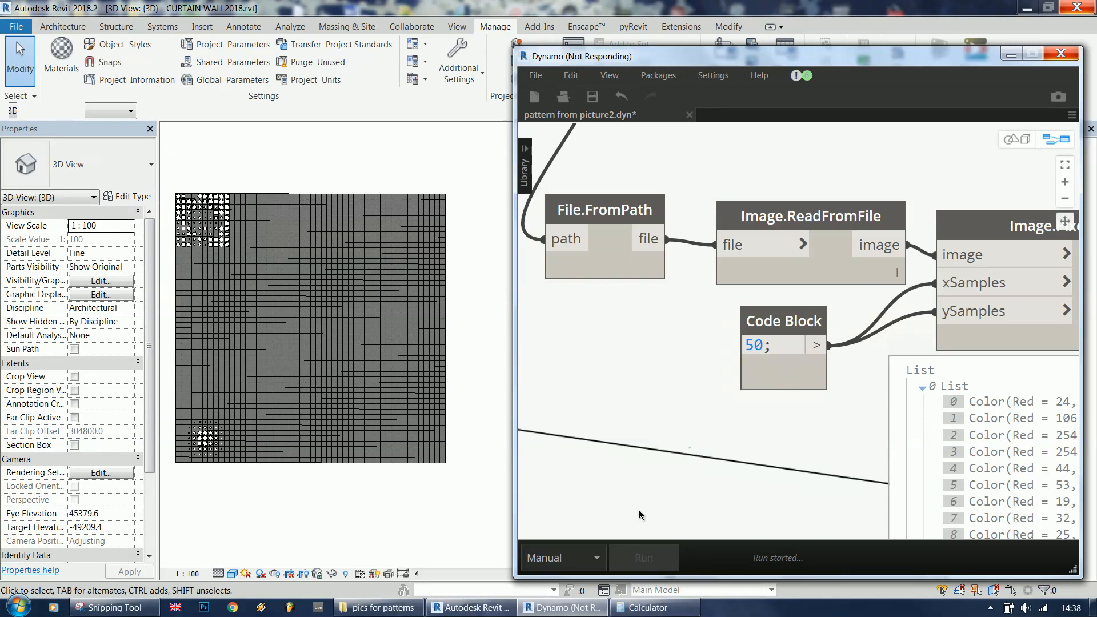
- Look at the source images in the "pics for patterns" folder, dismiss the Windows color scheme prompt and minimize the folder window
left_click(398, 613)
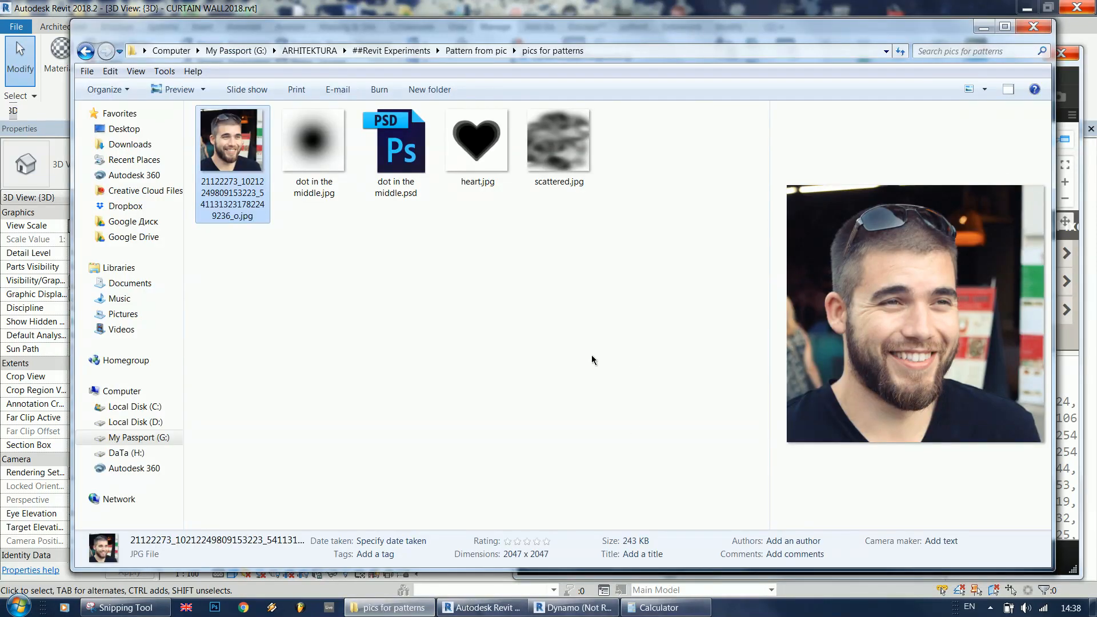
left_click(591, 358)
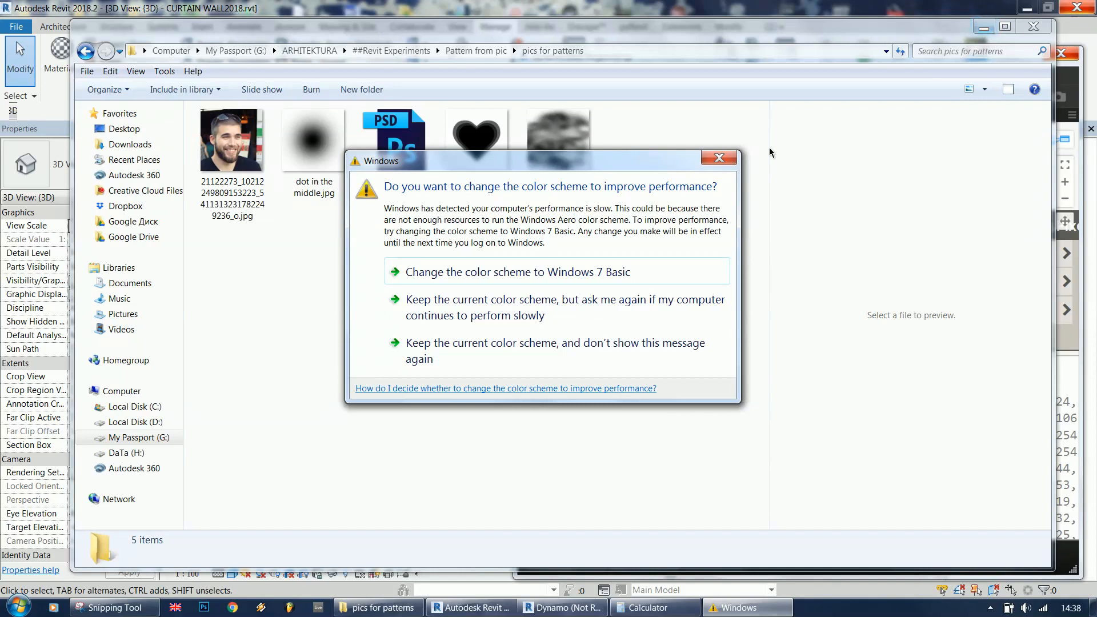
left_click(720, 158)
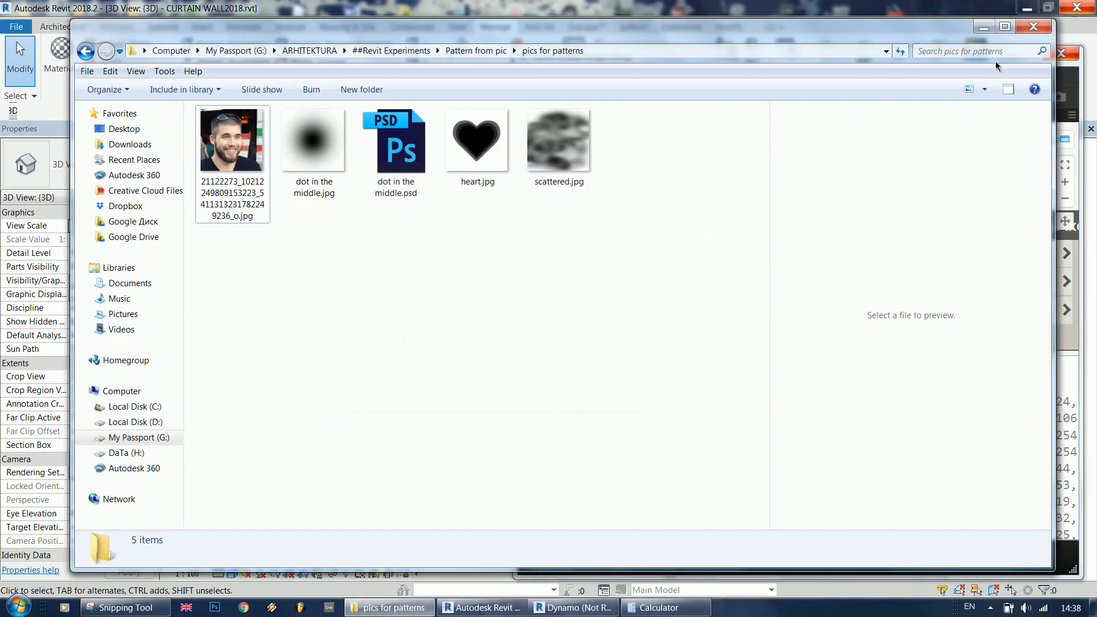
left_click(982, 26)
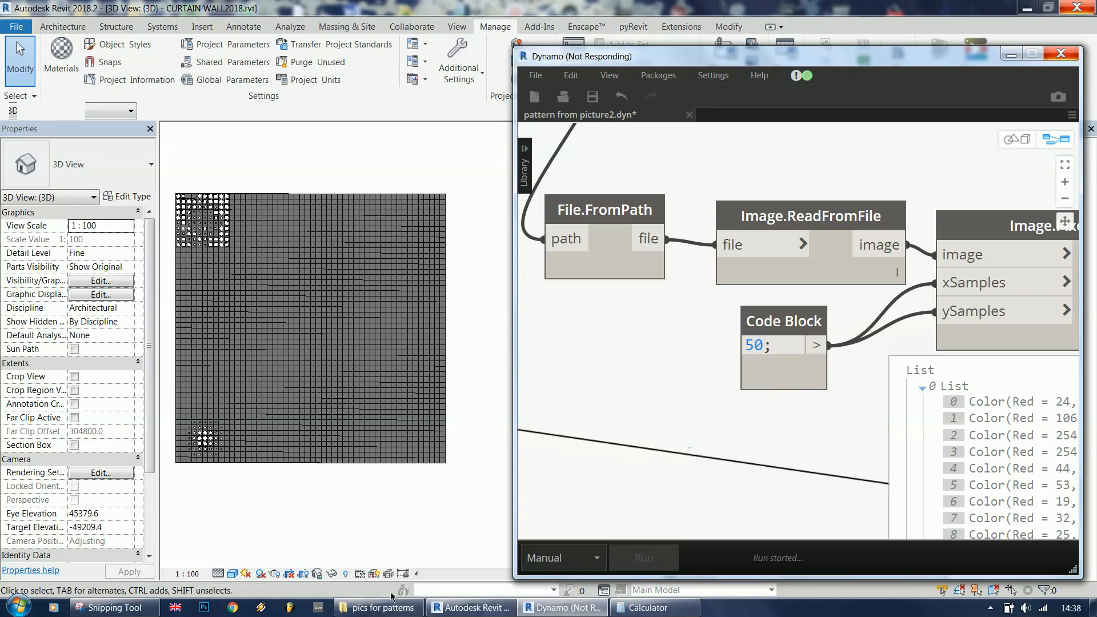
right_click(232, 608)
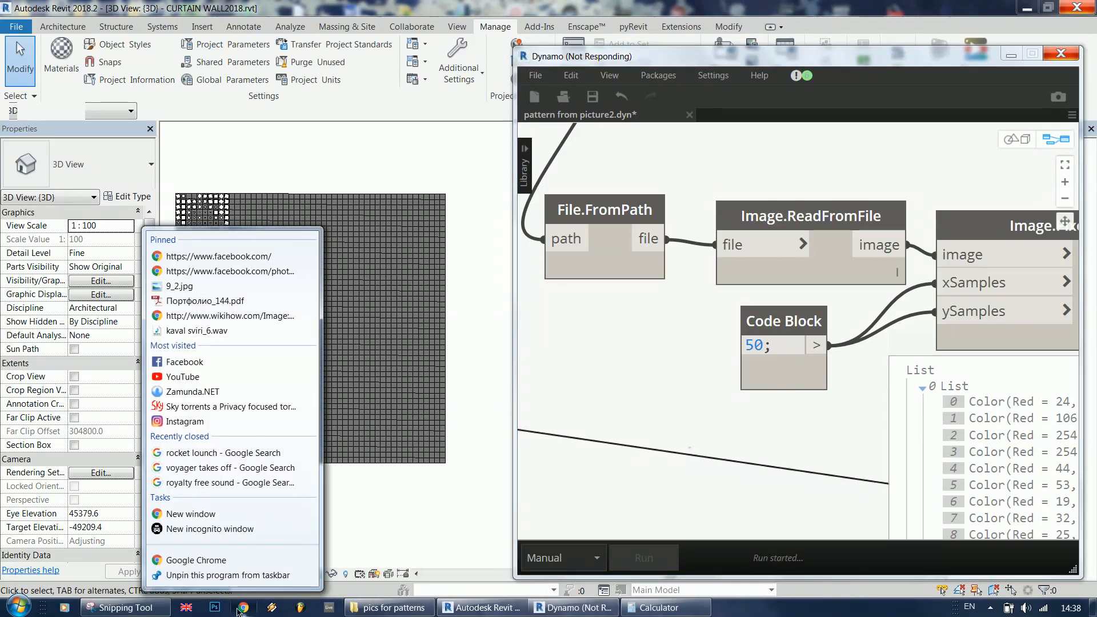
left_click(420, 533)
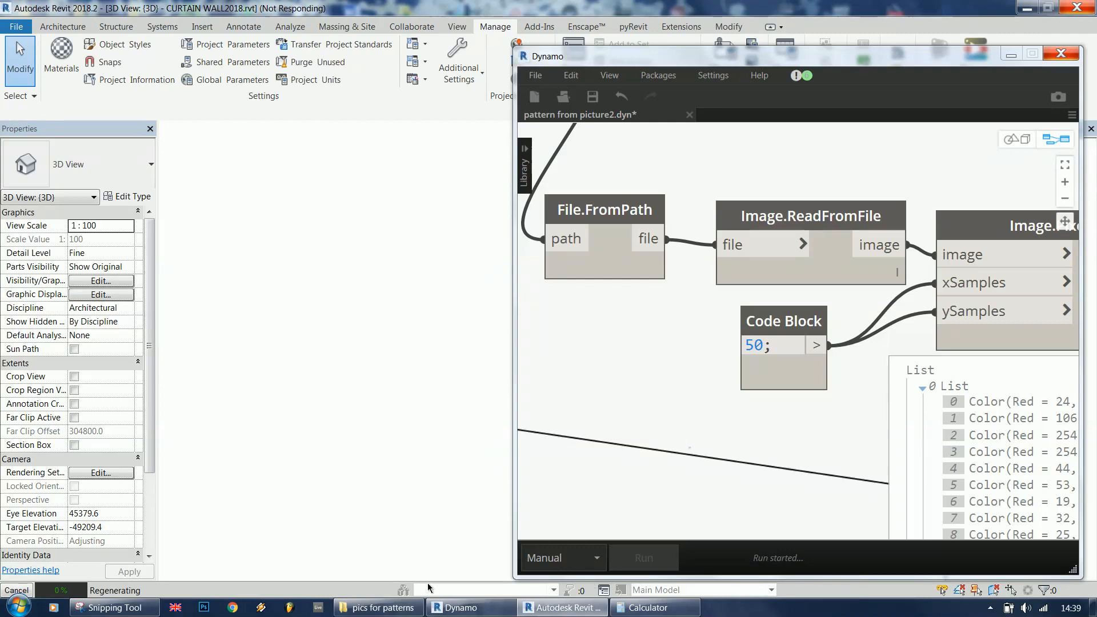
- Browse the "Pattern from pic" folder and its "pics for patterns" subfolder, and preview "dot in the middle.jpg"
left_click(380, 607)
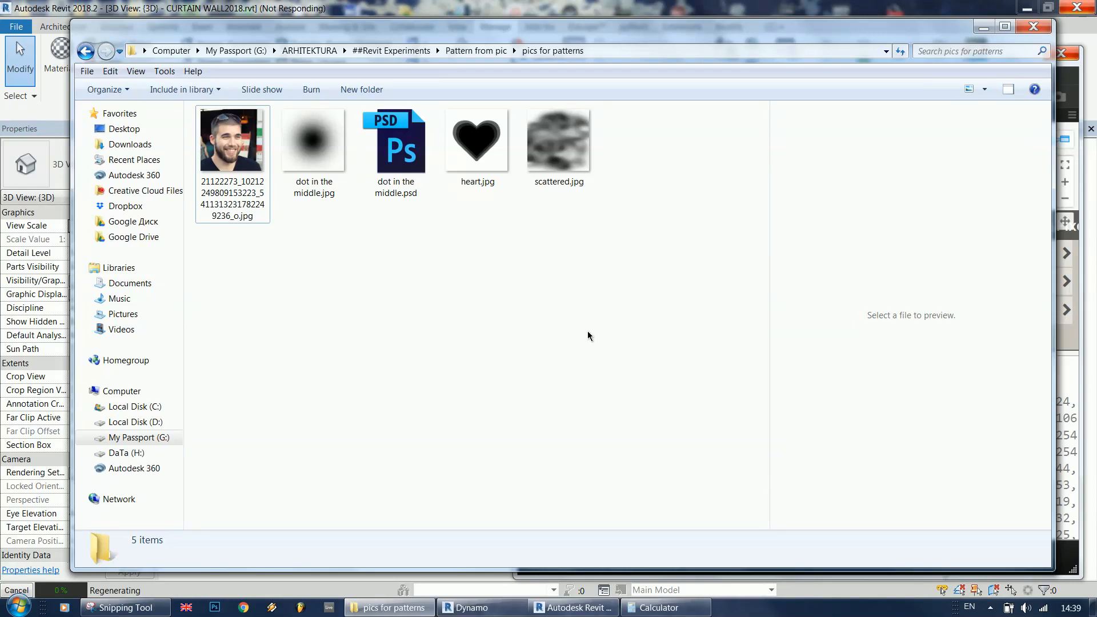
left_click(479, 52)
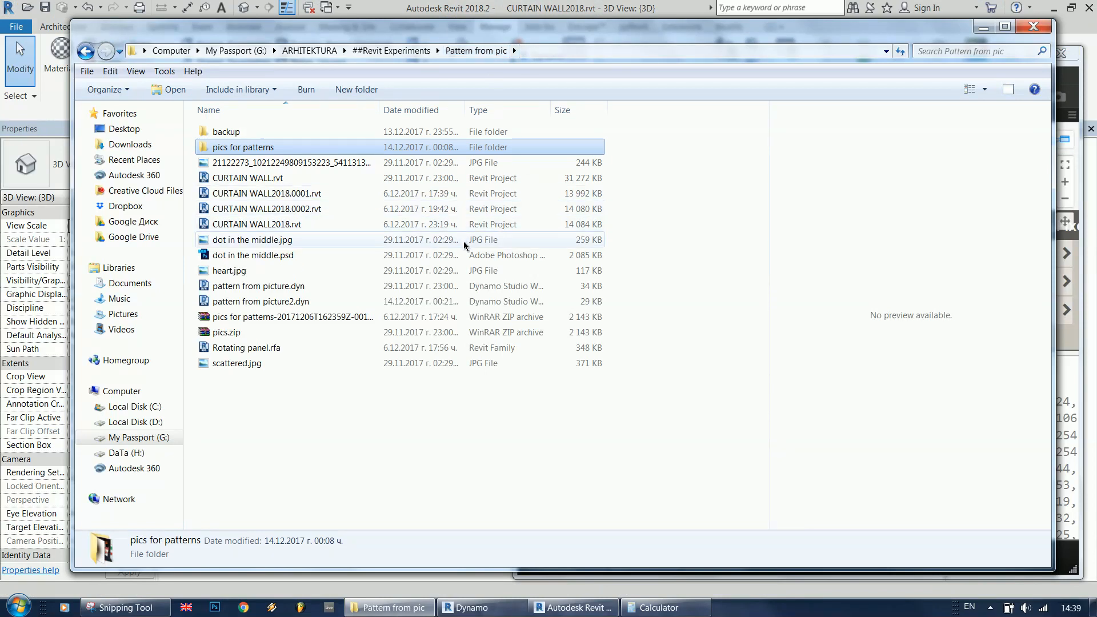
left_click(382, 361)
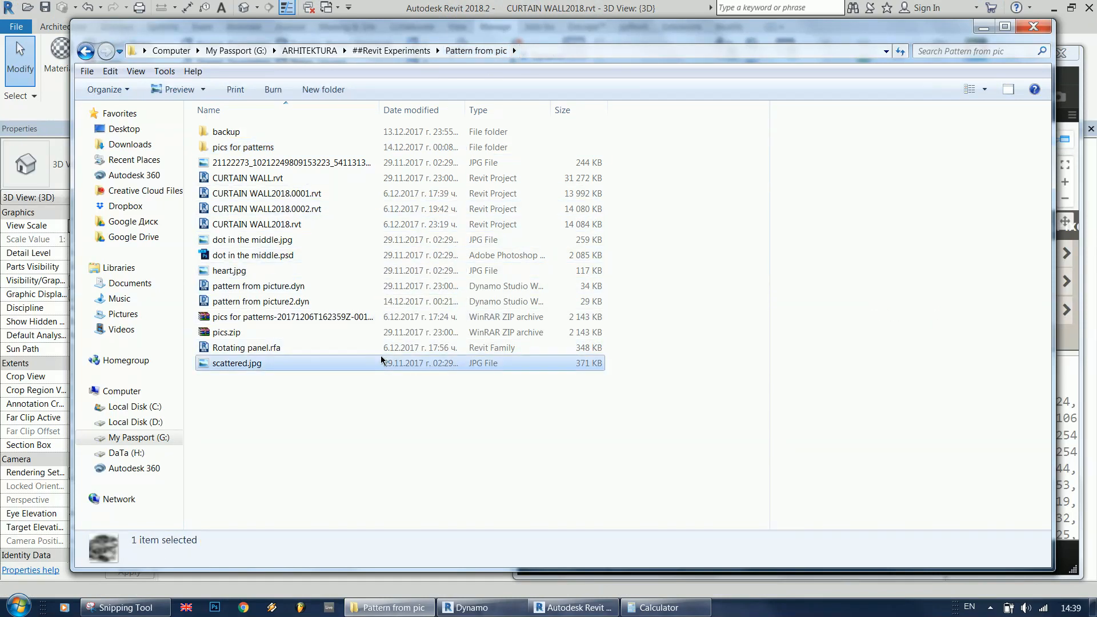
left_click(296, 147)
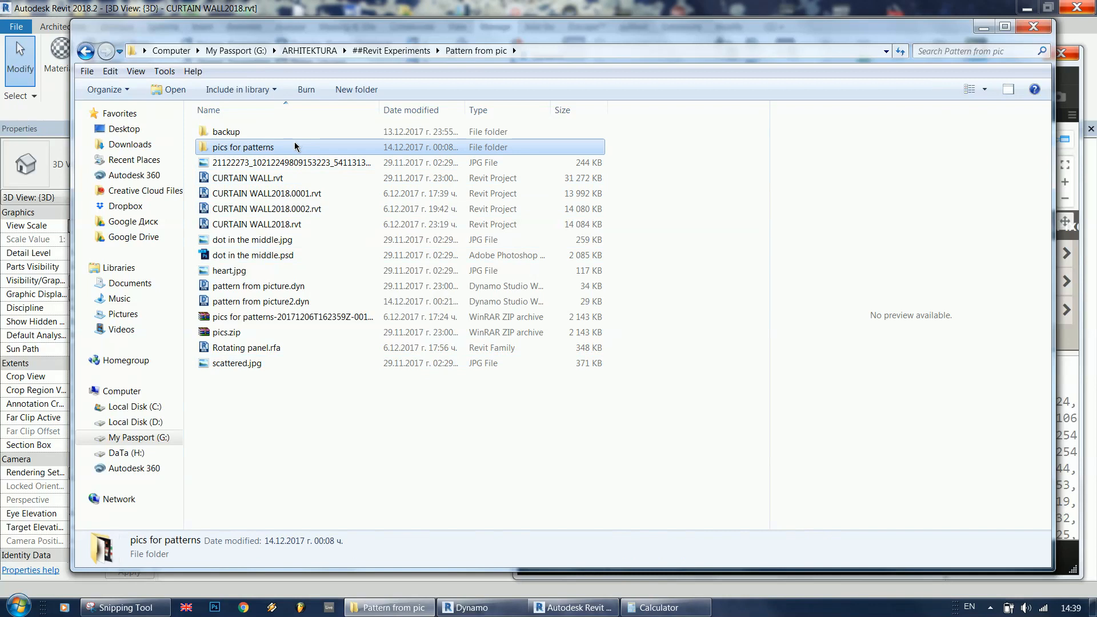
double_click(296, 147)
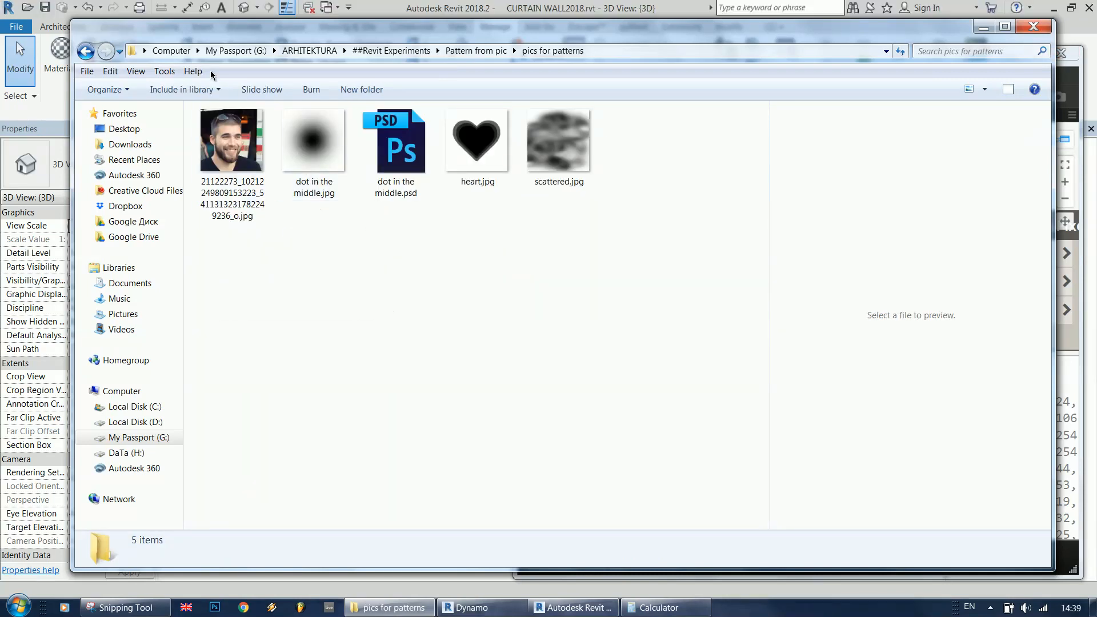
left_click(86, 50)
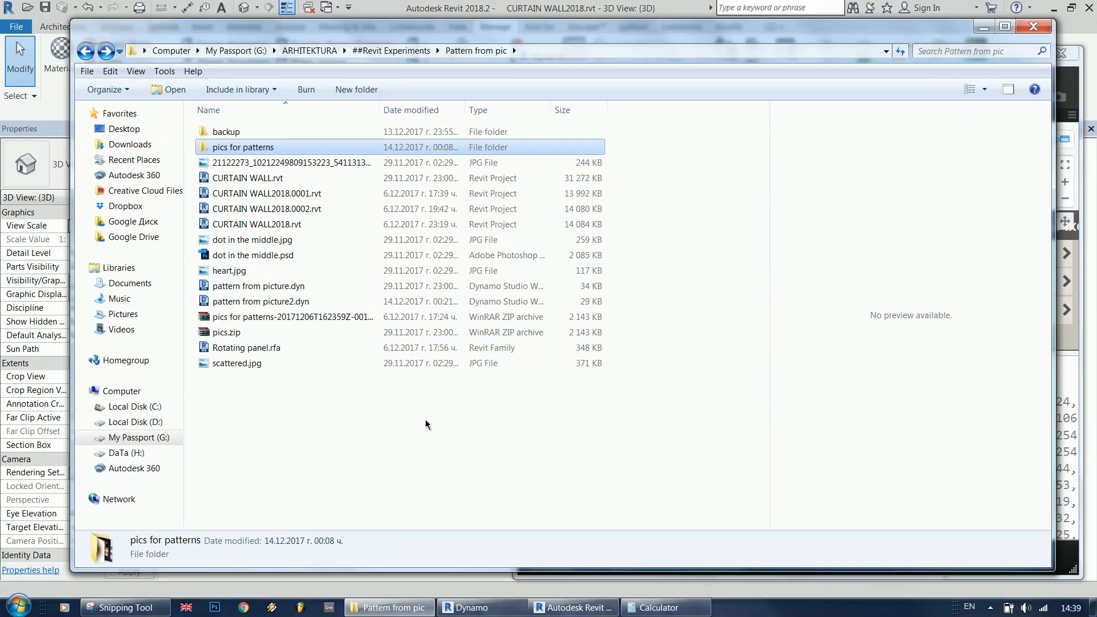
left_click(289, 241)
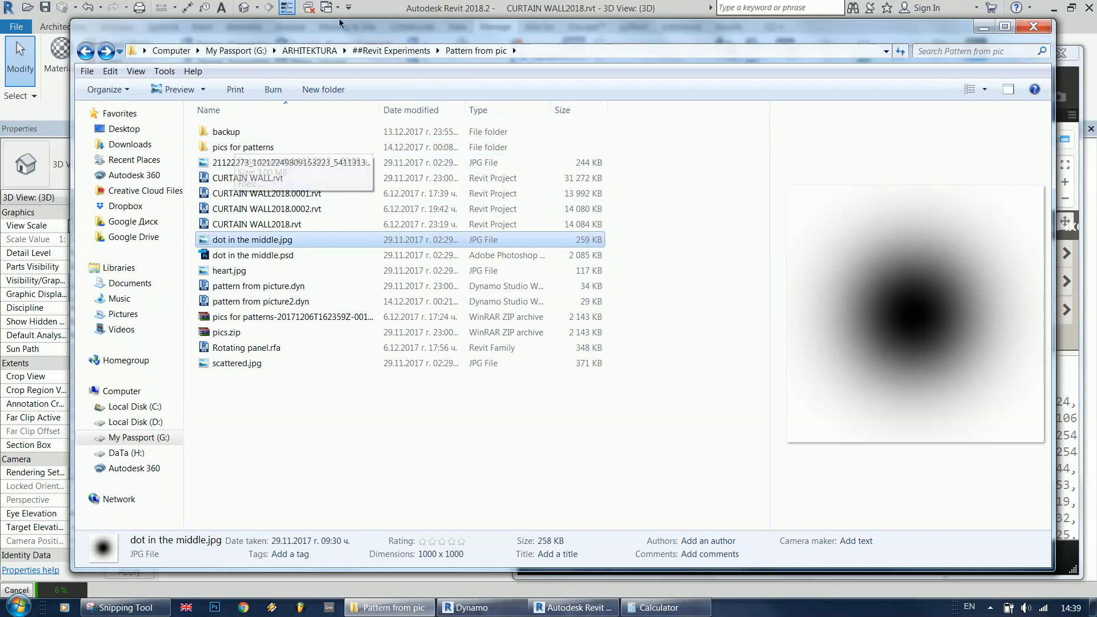
- Return to Revit and examine the portrait pattern on the curtain wall, from the single rotated openings to the whole wall
left_click(489, 12)
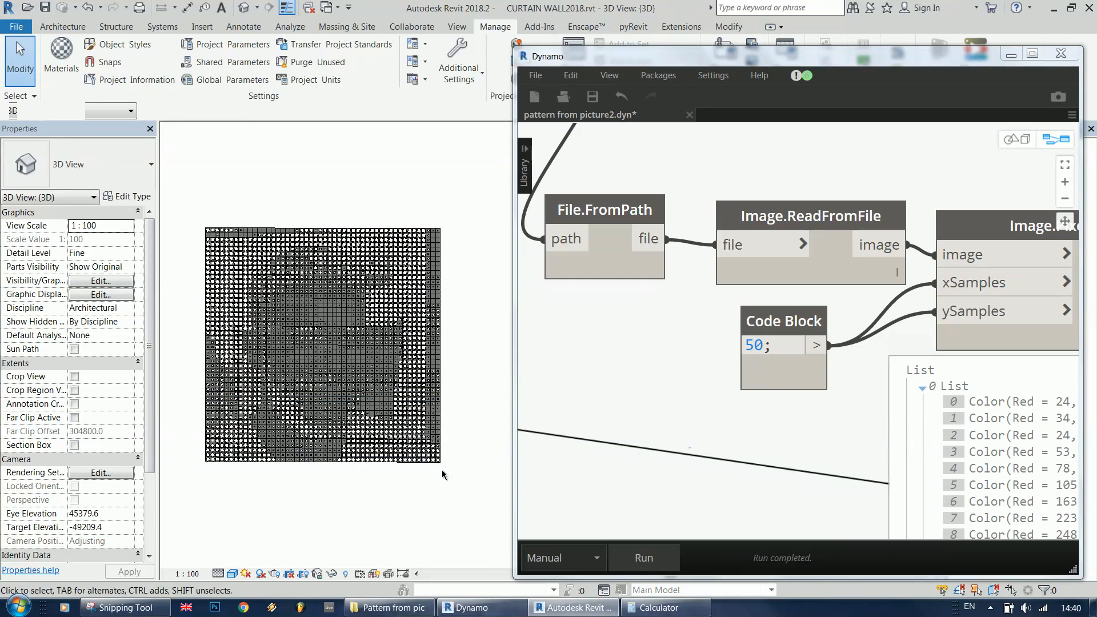
scroll(325, 475, "up", 1)
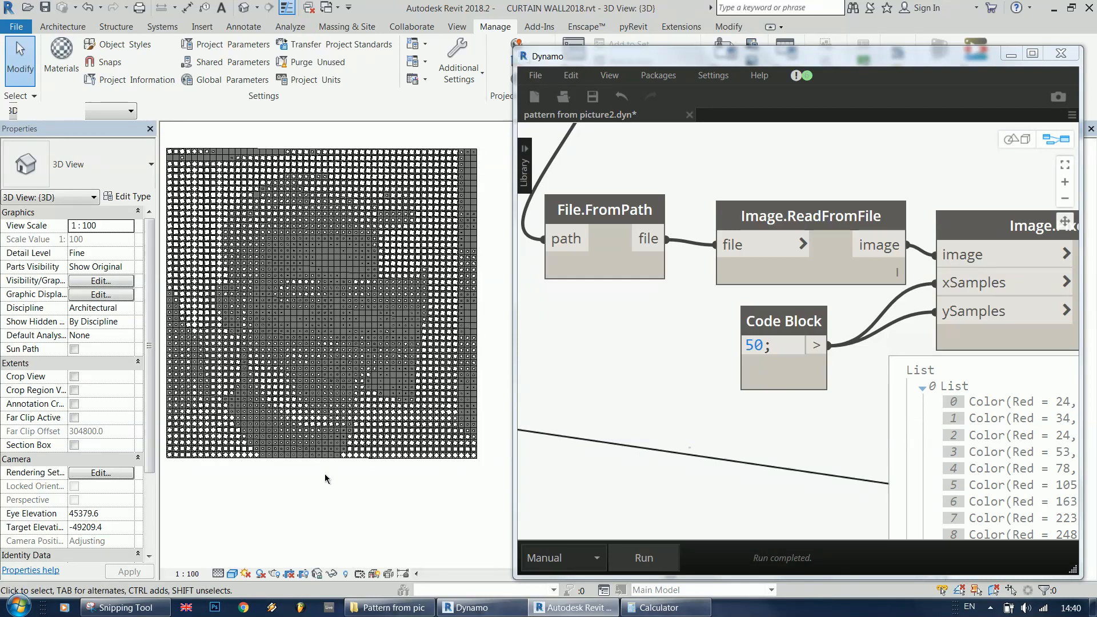
scroll(324, 474, "up", 6)
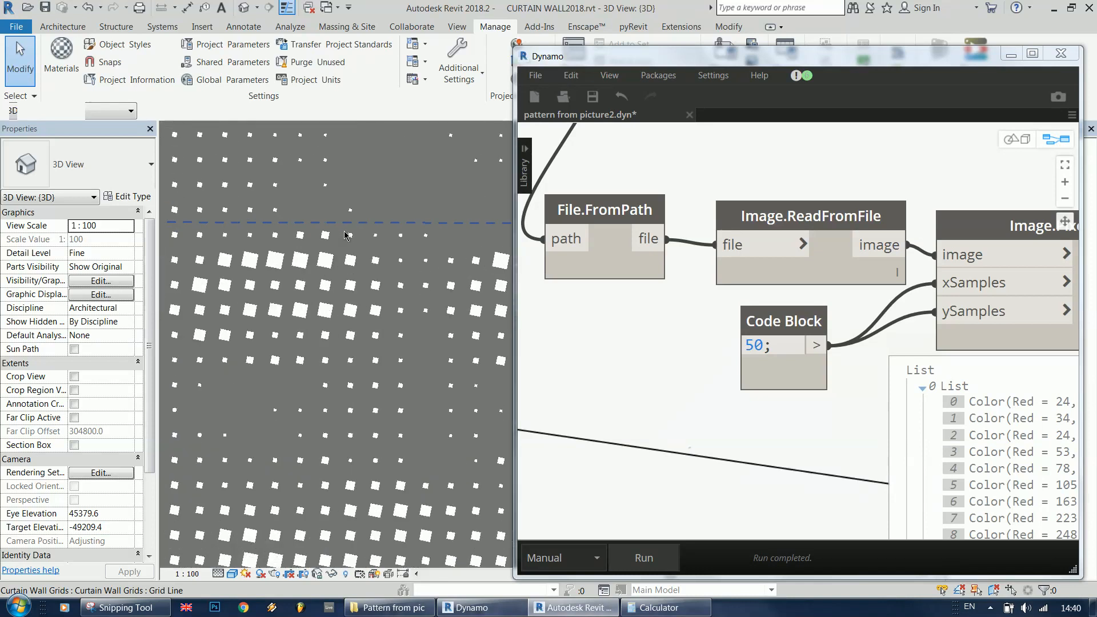
scroll(345, 234, "up", 2)
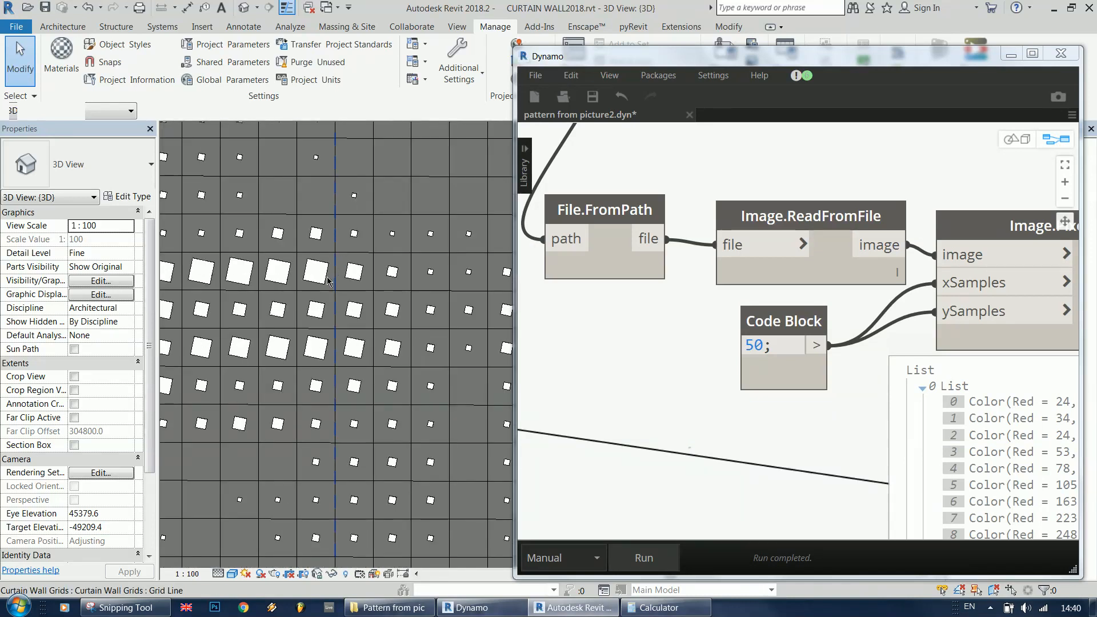
scroll(328, 280, "down", 6)
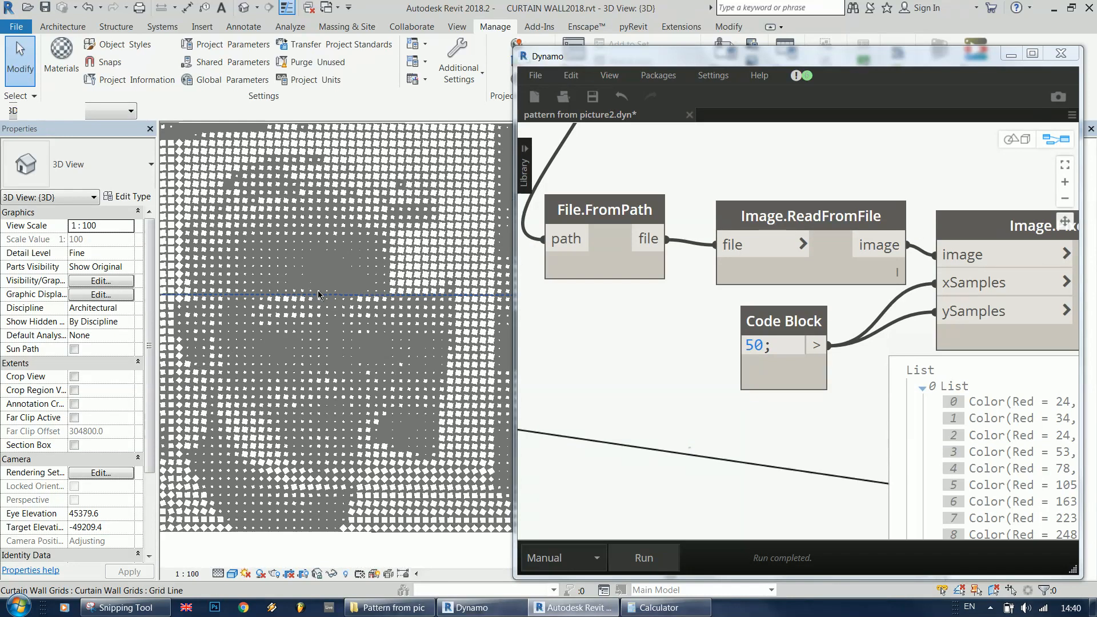
scroll(303, 354, "down", 4)
- Examine the image sampling and MapTo nodes in Dynamo, and compare them with the curtain wall in the Revit 3D view
left_click(588, 389)
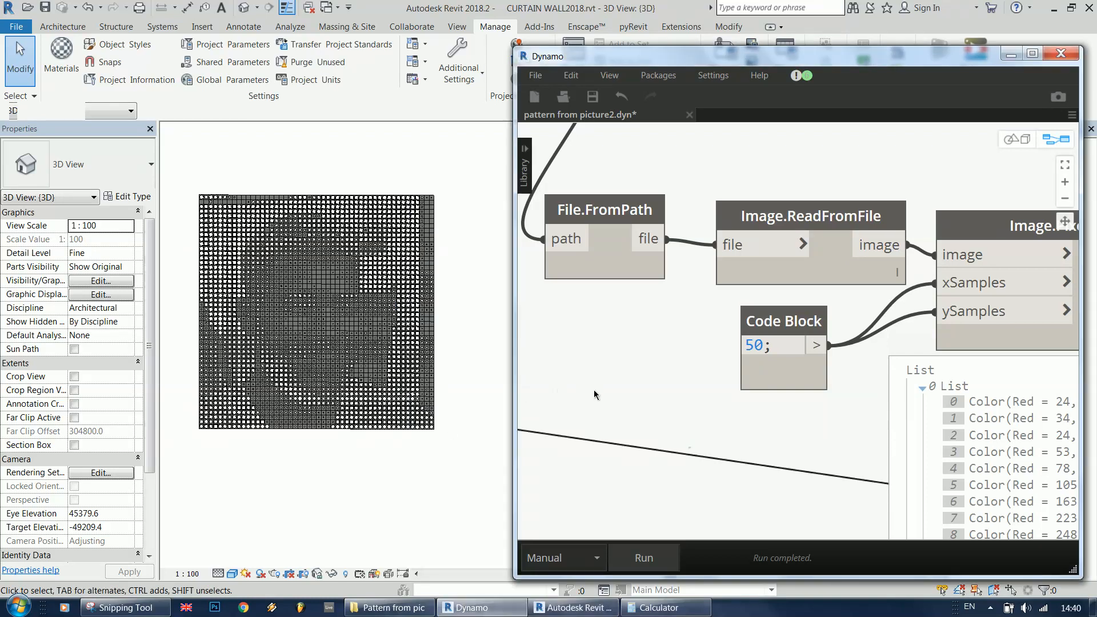
scroll(688, 218, "down", 8)
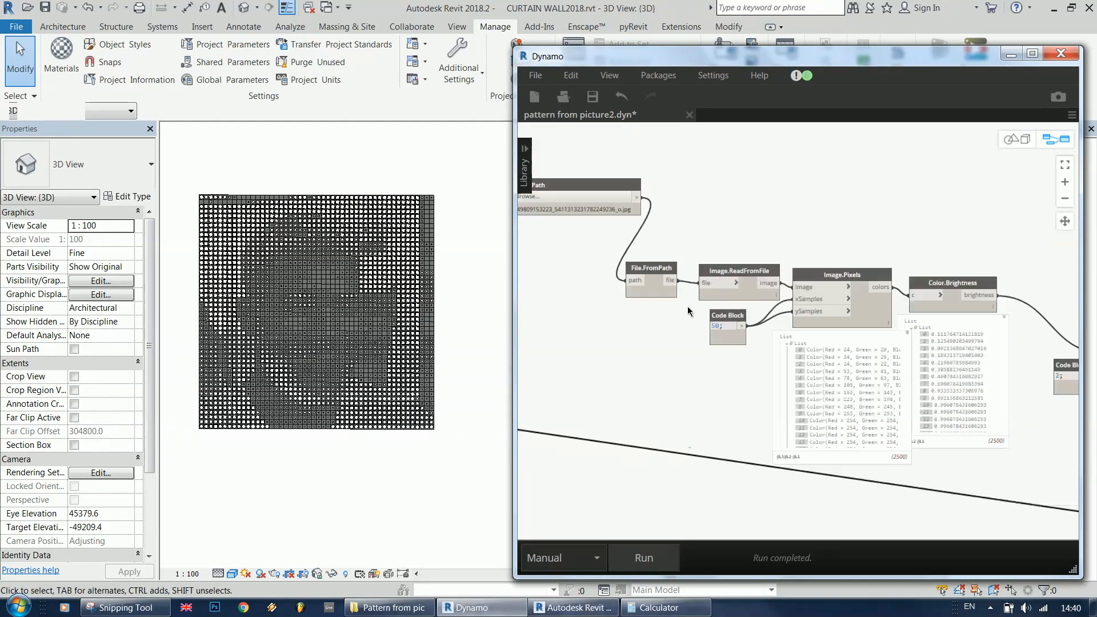
scroll(757, 306, "up", 8)
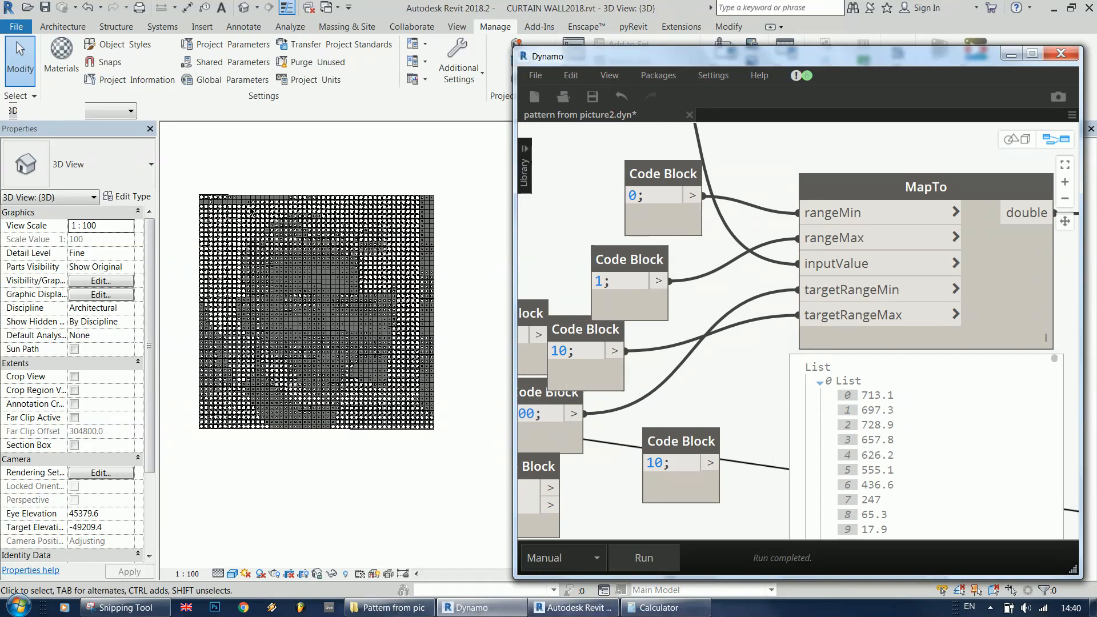
left_click(320, 177)
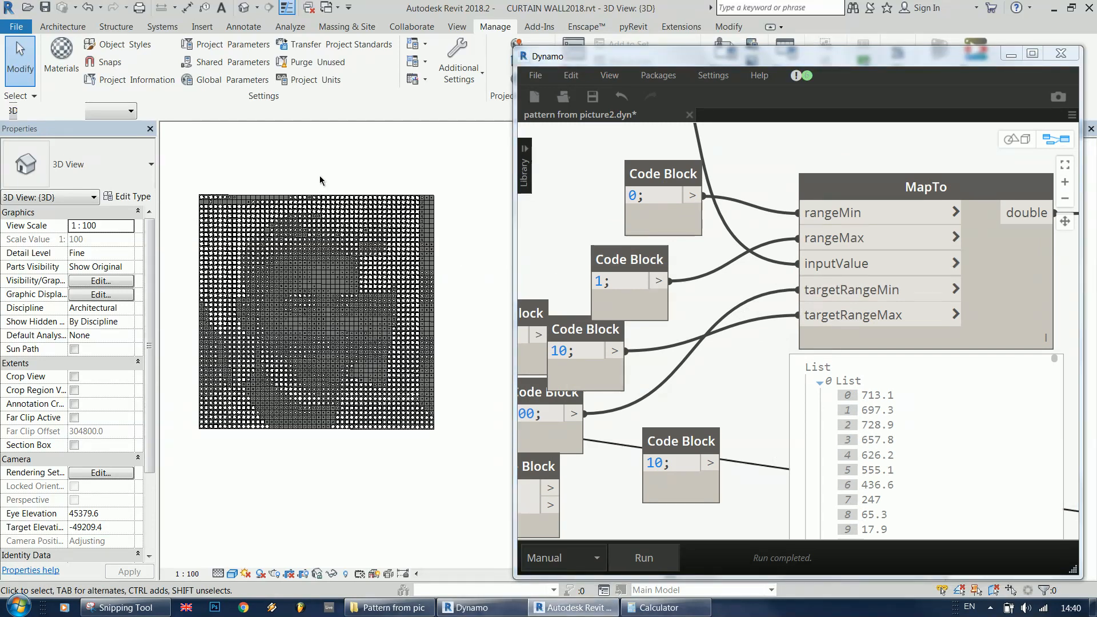
scroll(795, 313, "down", 3)
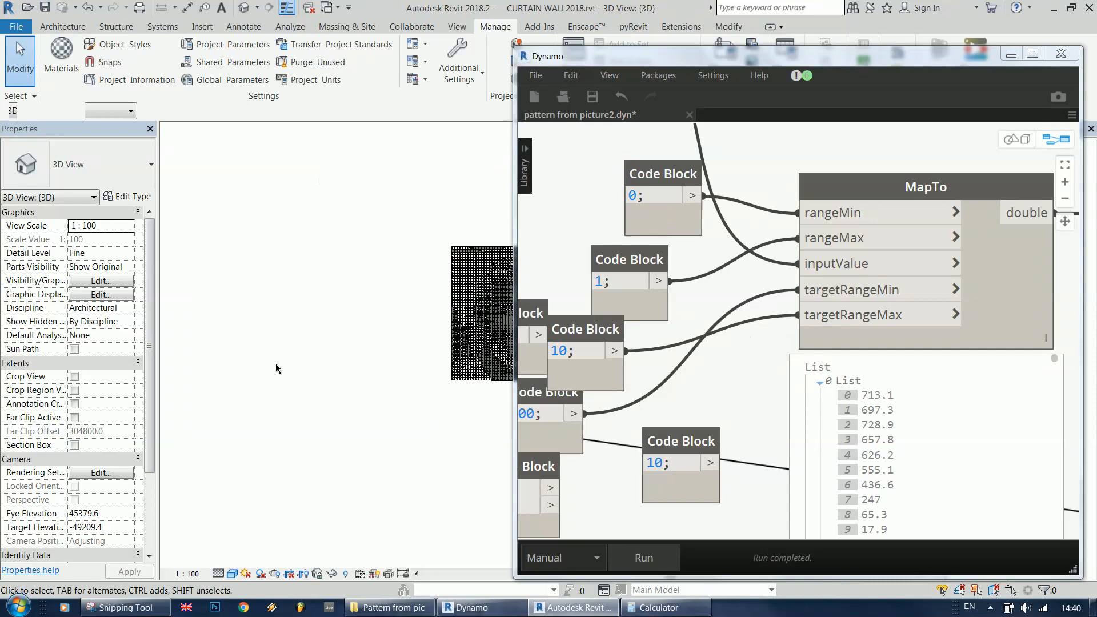
scroll(279, 369, "down", 3)
scroll(438, 330, "up", 3)
scroll(731, 385, "up", 2)
- Hide the pinned value previews below the Image.Pixels and Color.Brightness nodes in the Dynamo graph
left_click(732, 384)
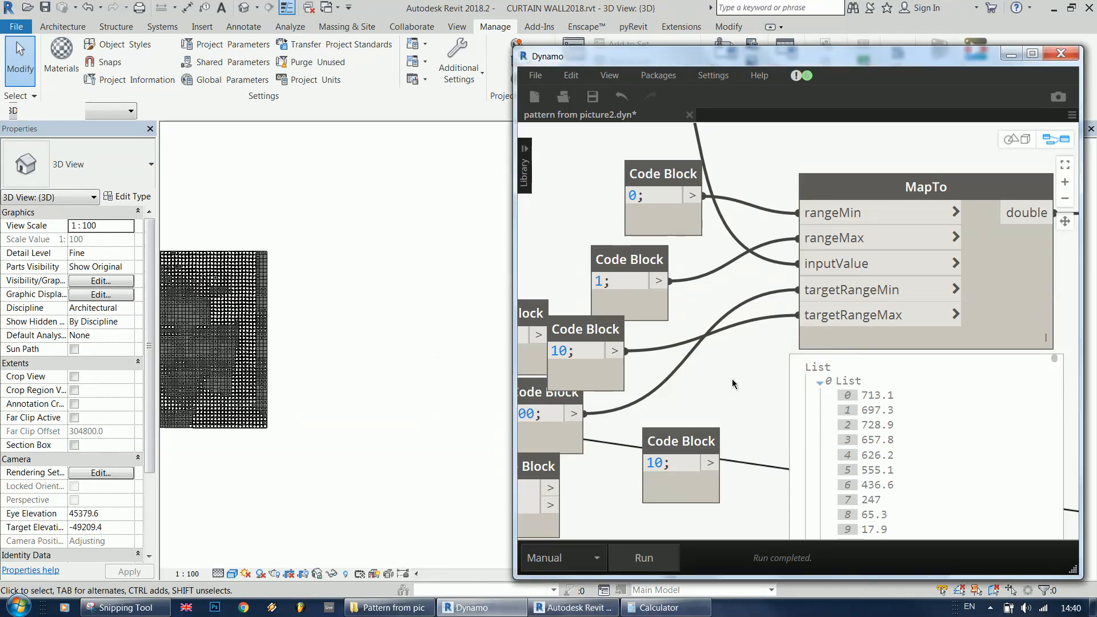
scroll(733, 383, "down", 4)
scroll(733, 383, "down", 6)
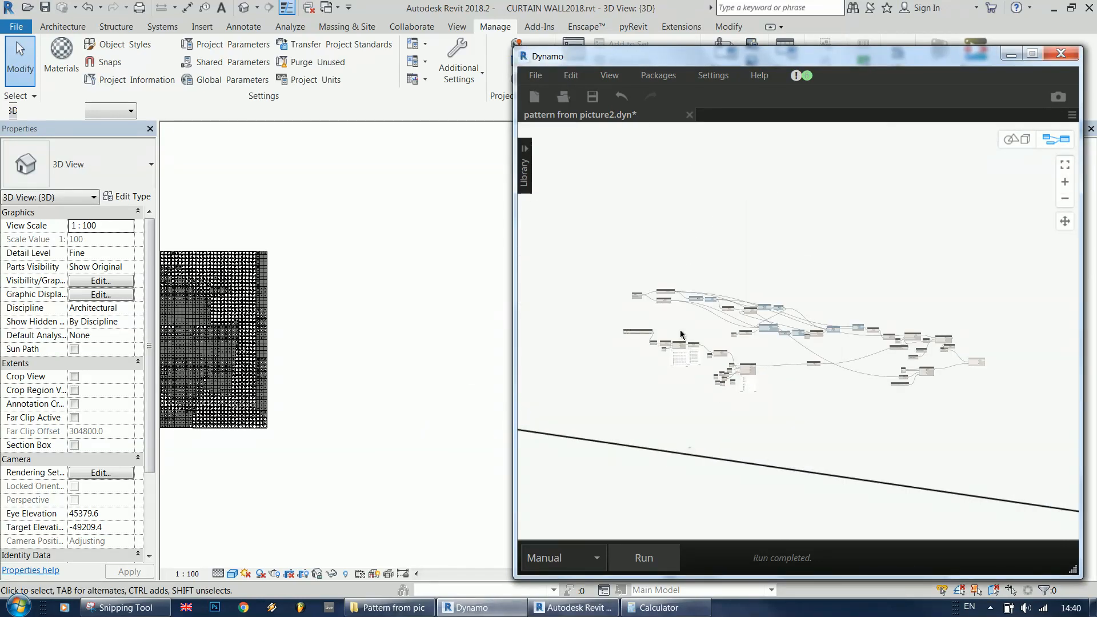
scroll(679, 360, "up", 3)
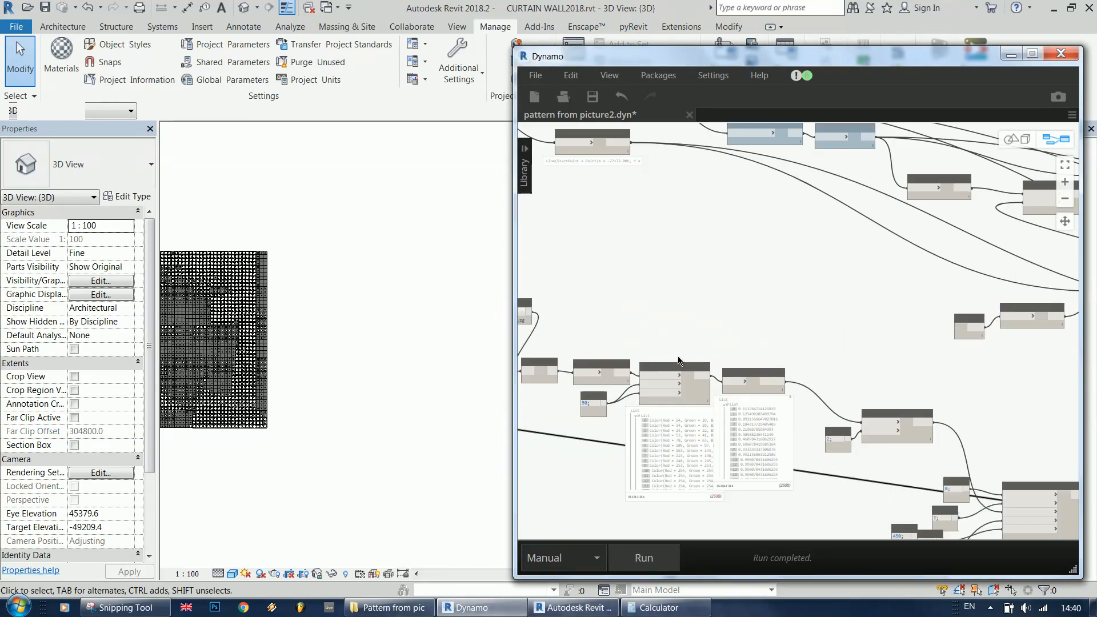
left_click(766, 385)
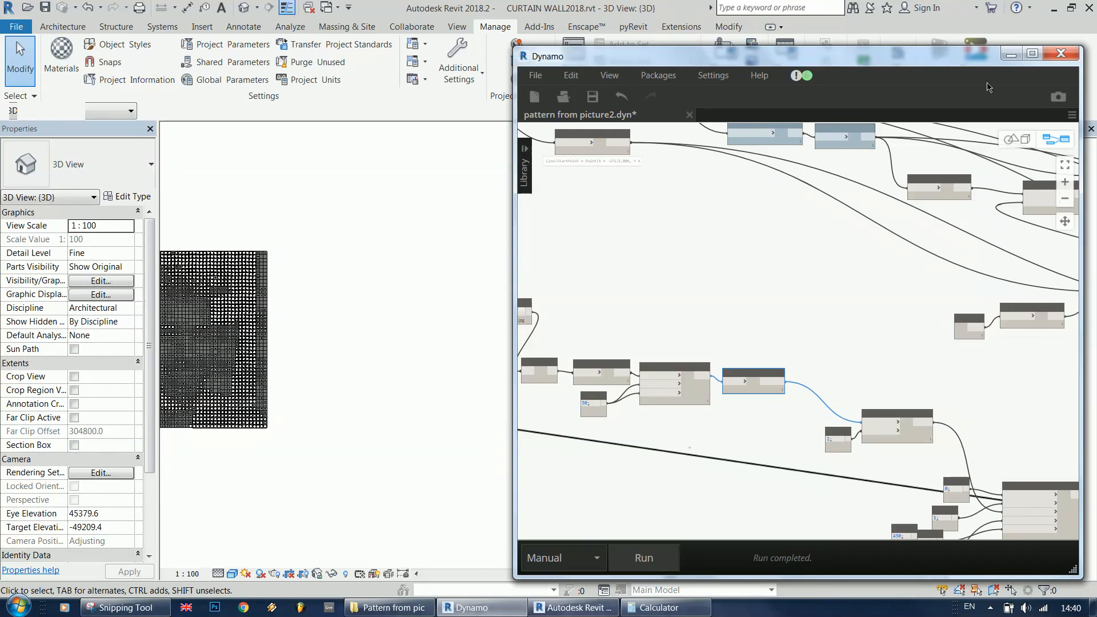
- Review the complete "pattern from picture2.dyn" graph in a maximized window and close Dynamo
left_click(1032, 53)
scroll(823, 206, "down", 5)
scroll(589, 369, "down", 6)
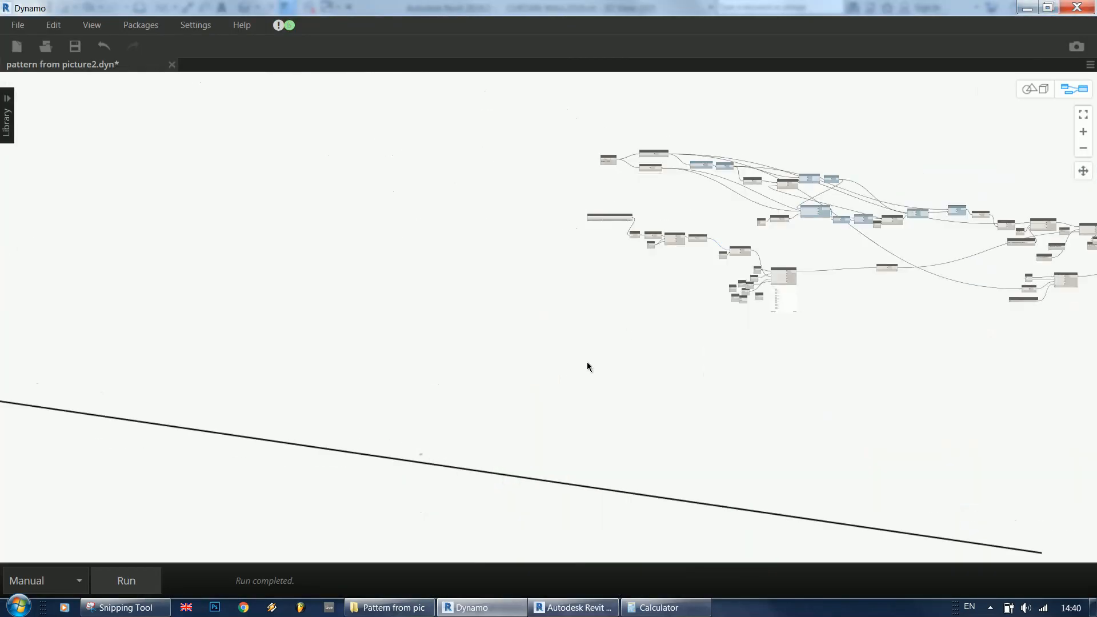
scroll(659, 337, "up", 8)
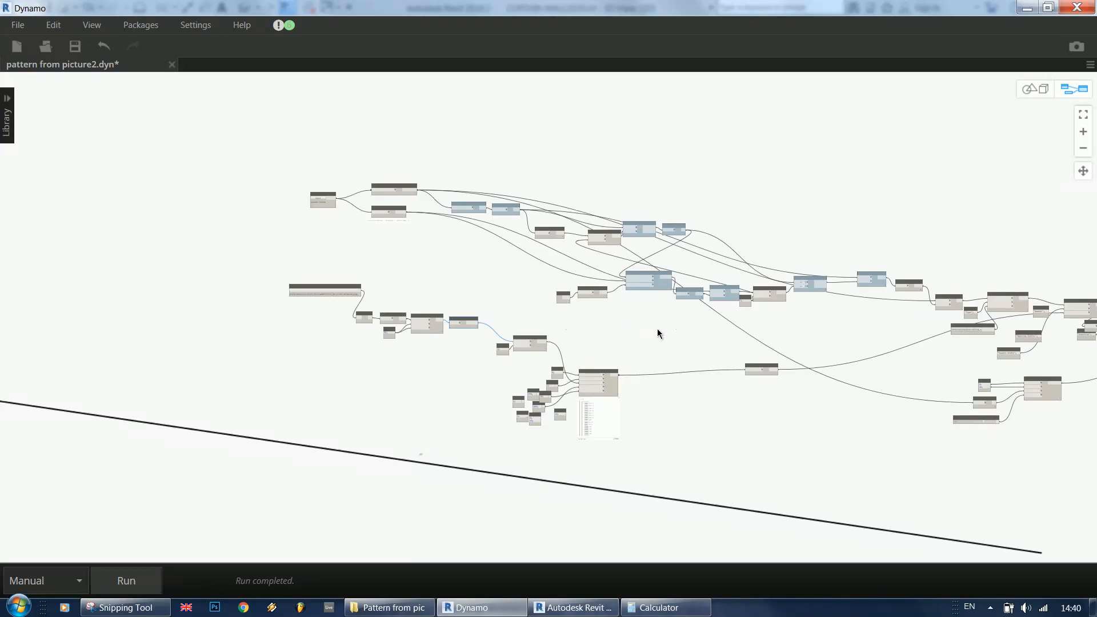
scroll(531, 337, "down", 3)
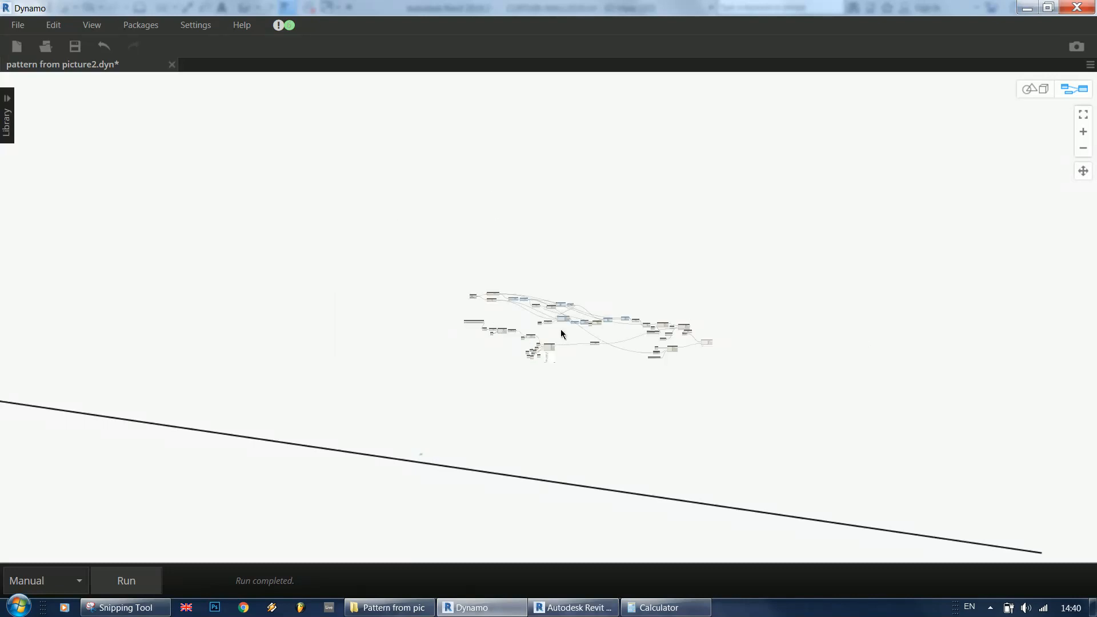
scroll(669, 329, "up", 2)
scroll(601, 341, "up", 4)
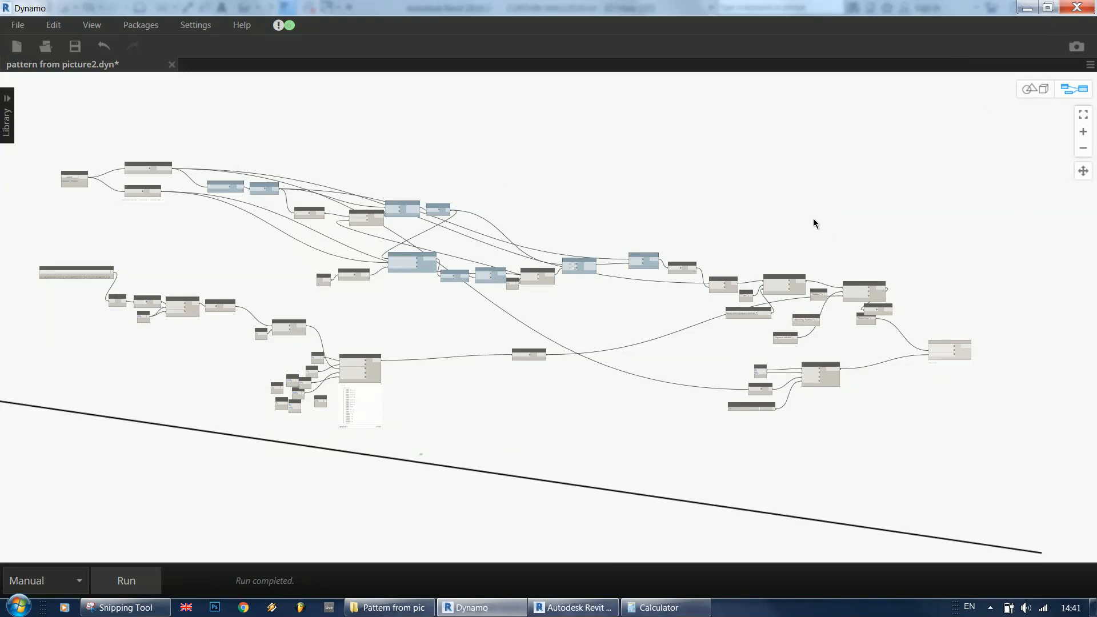
scroll(814, 223, "down", 2)
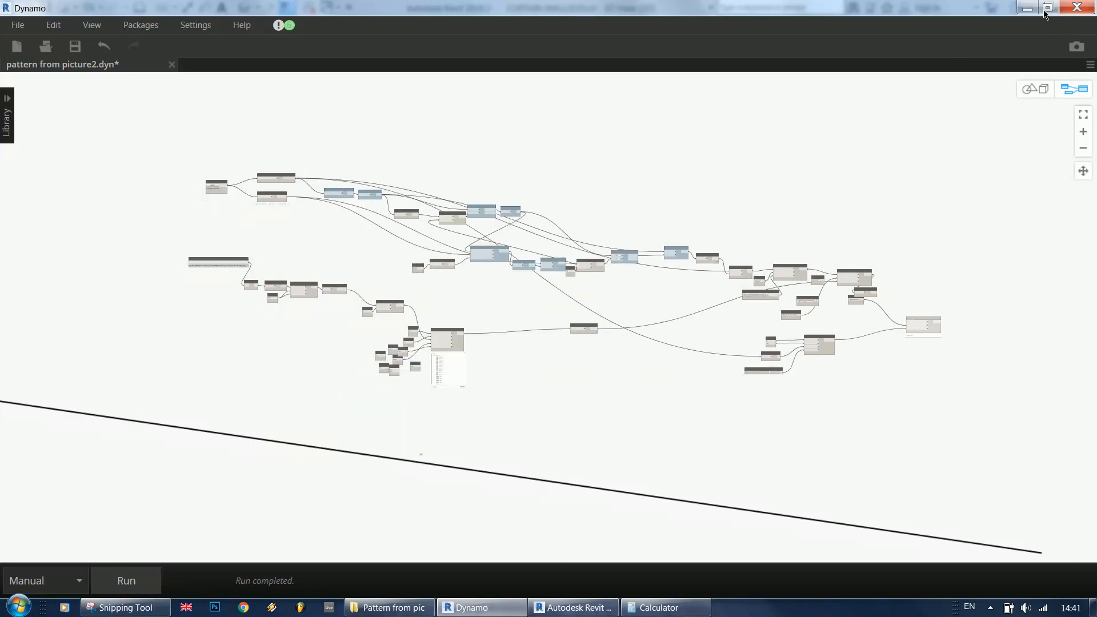
left_click(1077, 7)
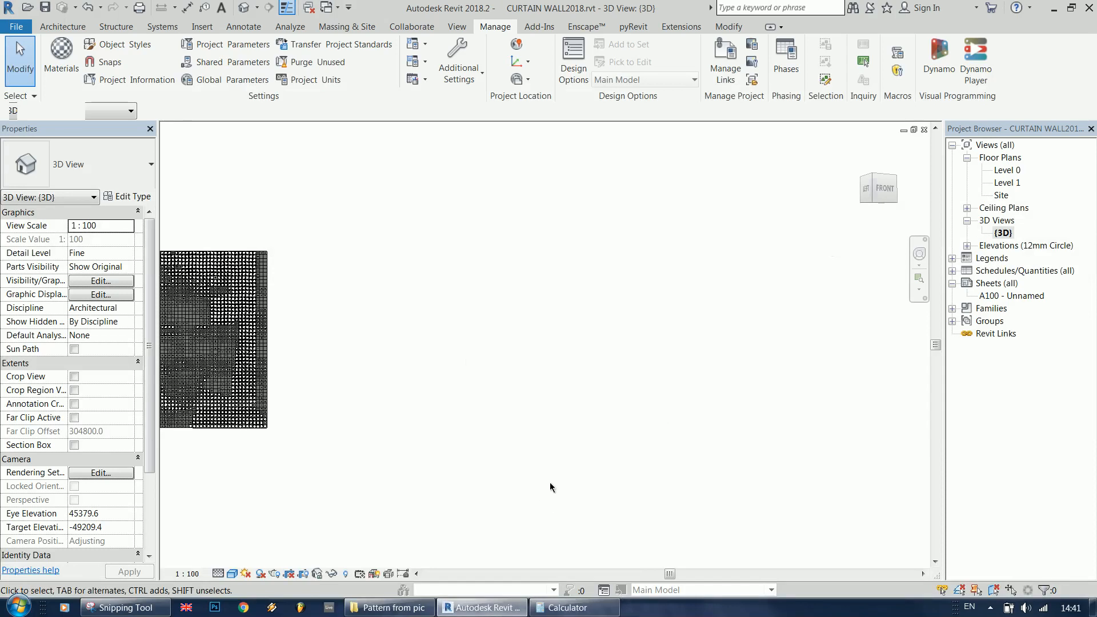